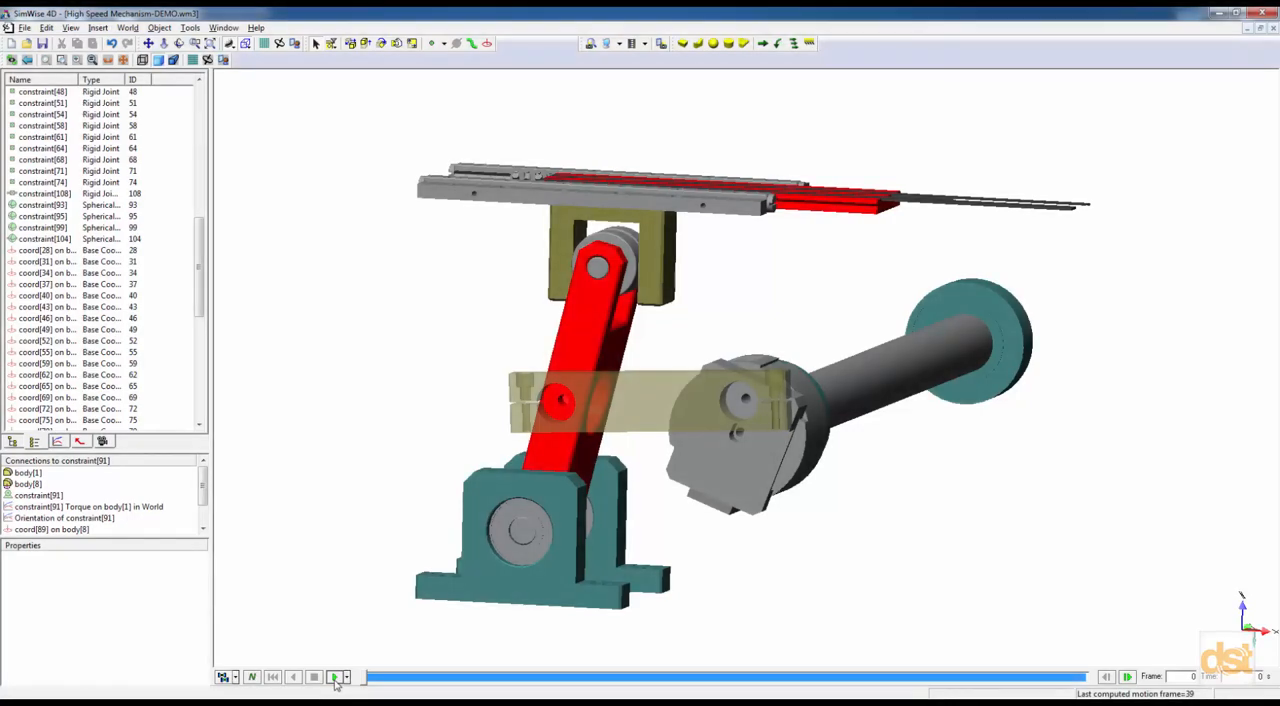
Play the mechanism's motion simulation and scrub through its von Mises stress results to frame 13.
left_click(336, 678)
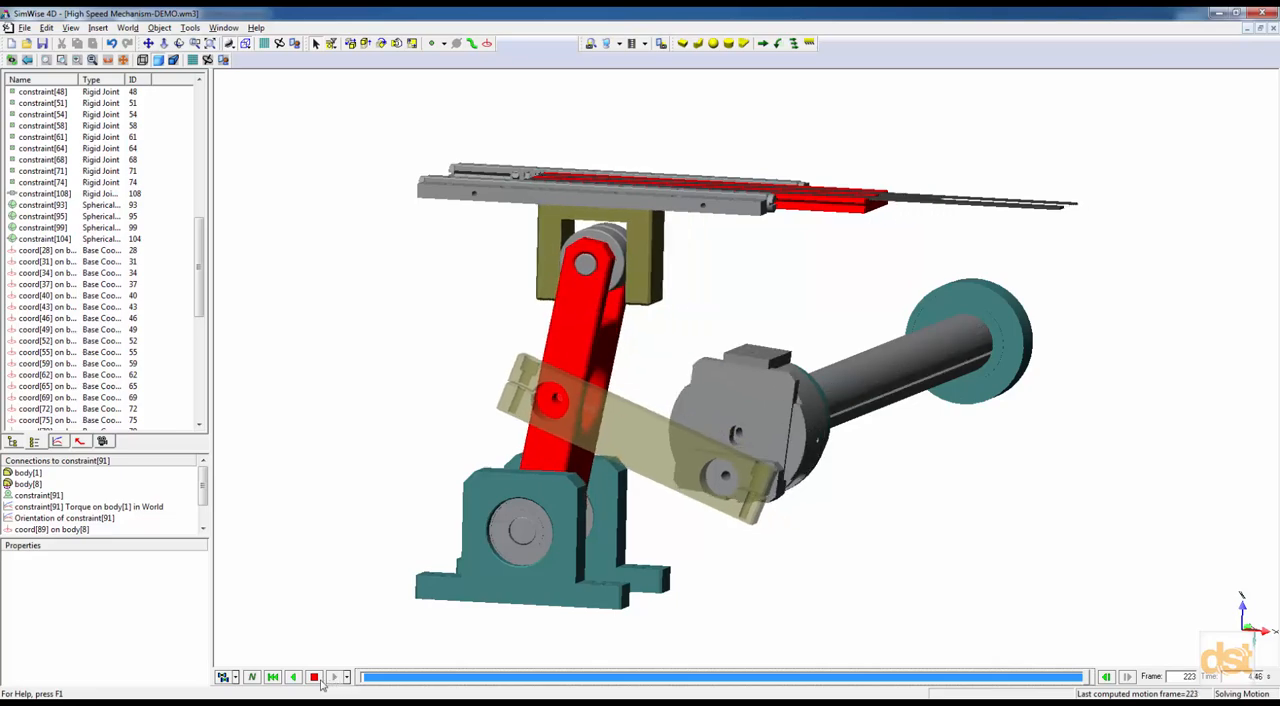
left_click(314, 678)
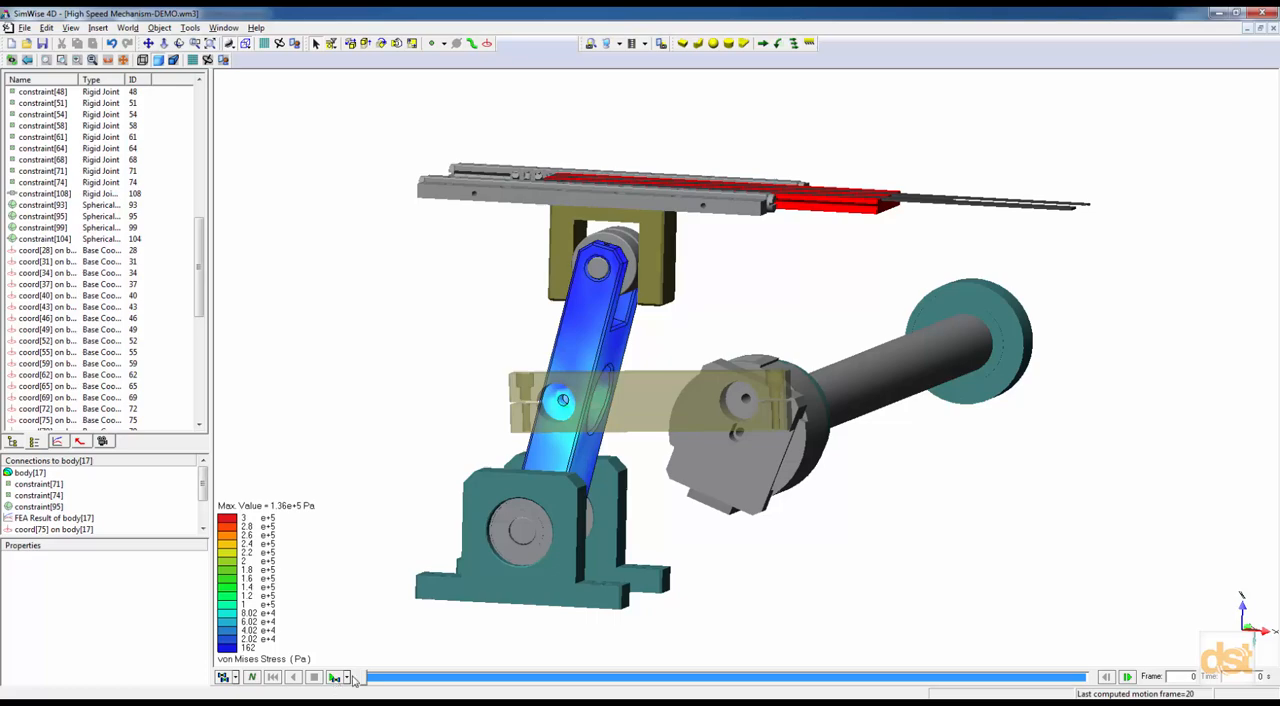
left_click(349, 678)
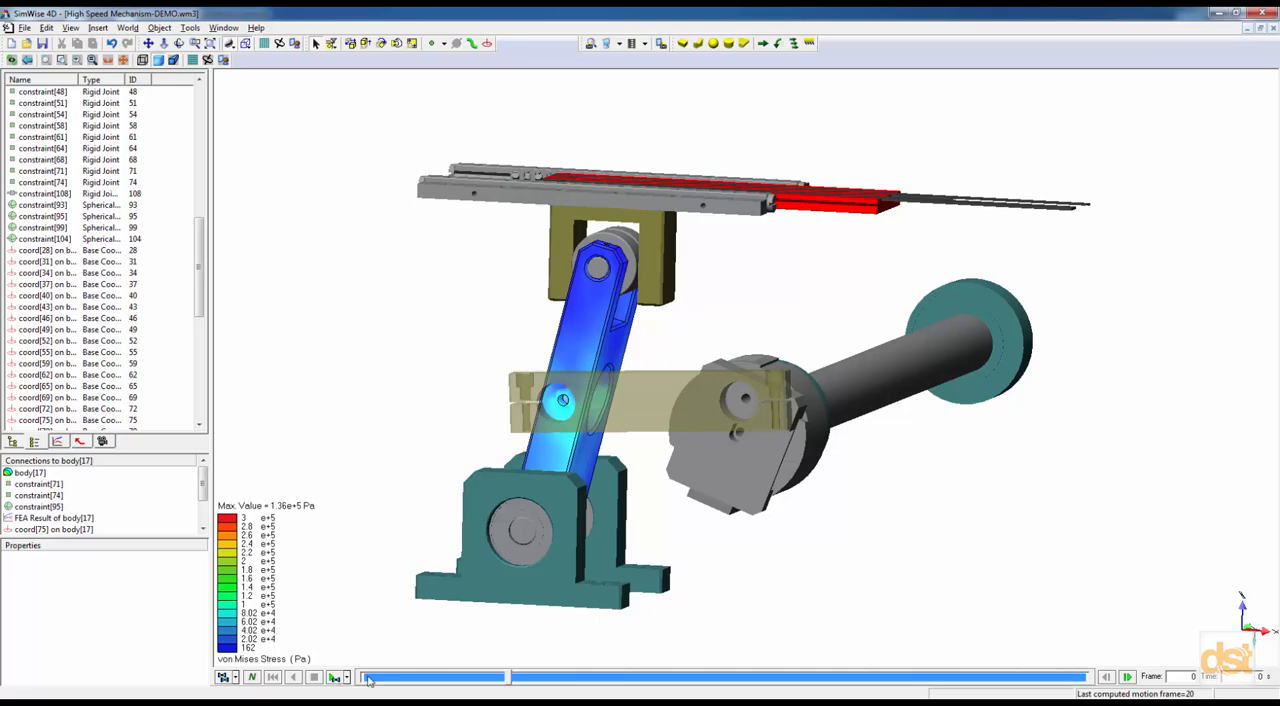
mouse_move(510, 678)
left_mouse_down()
mouse_move(401, 678)
mouse_move(503, 678)
left_mouse_up()
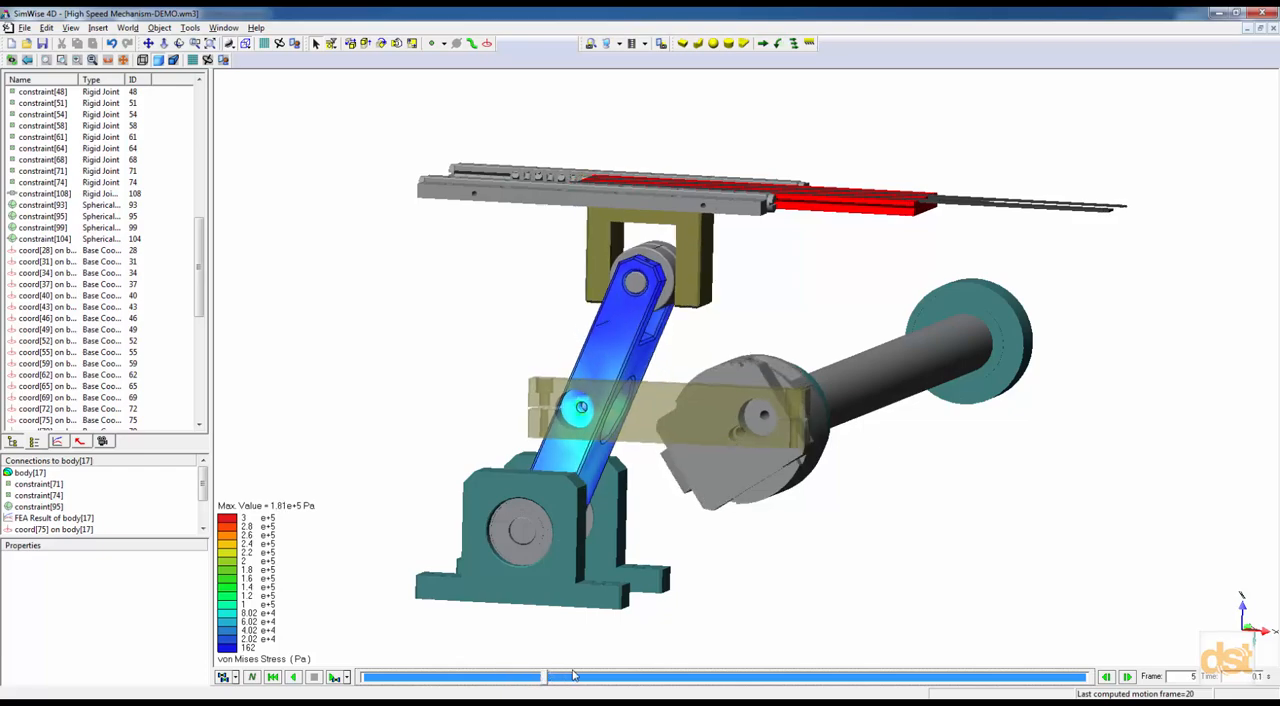
left_click_drag(793, 676, 846, 678)
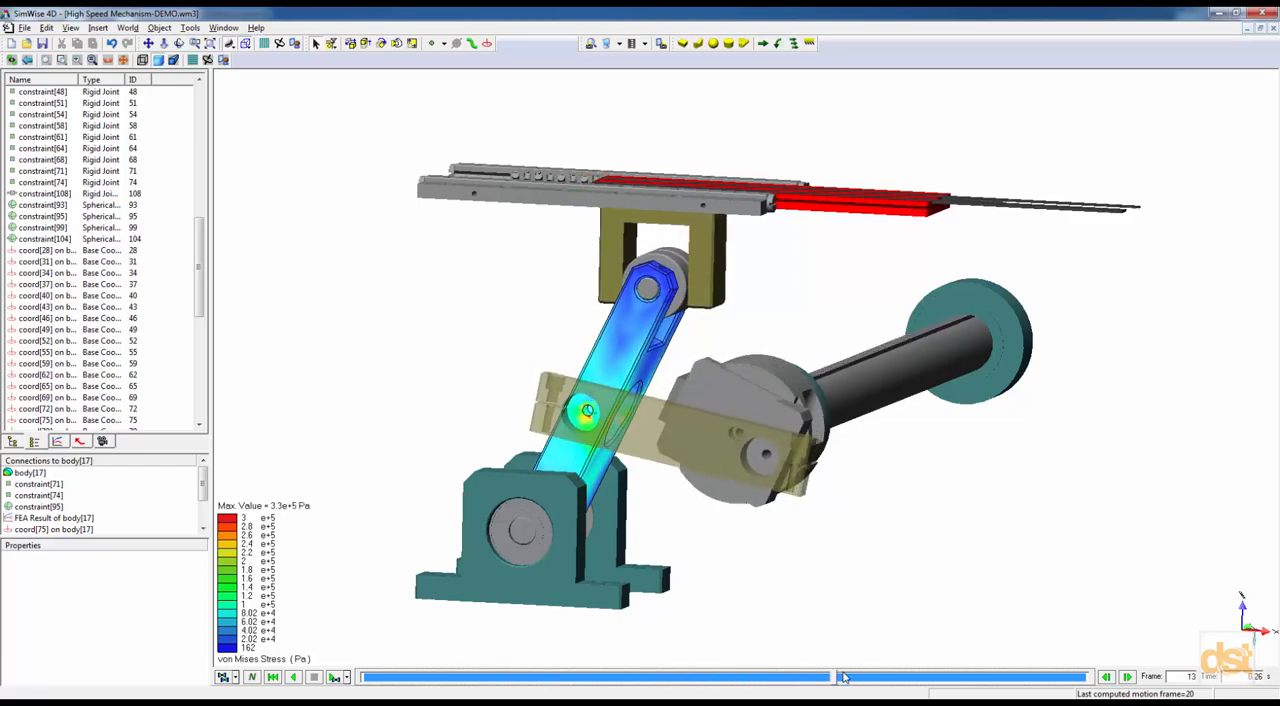
Hide everything except the stressed link, body[17], and show its mesh over the stress contours.
right_click(641, 341)
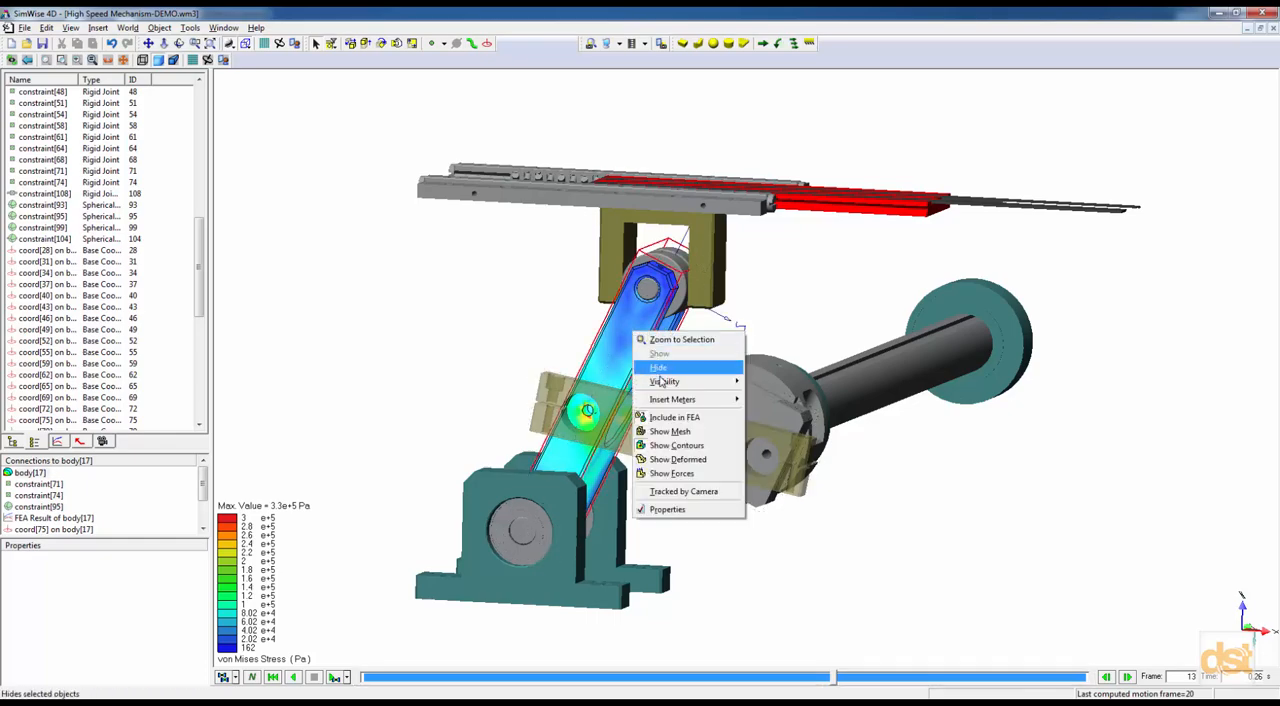
mouse_move(685, 382)
left_click(776, 415)
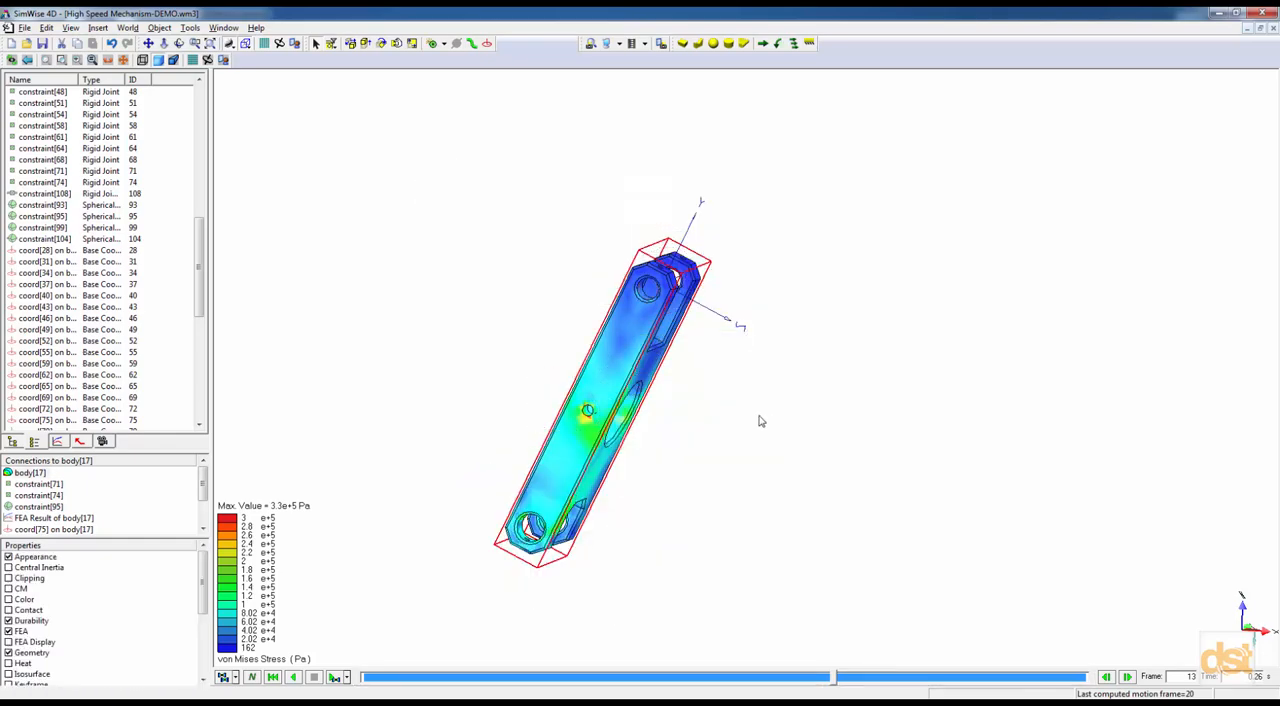
right_click(563, 367)
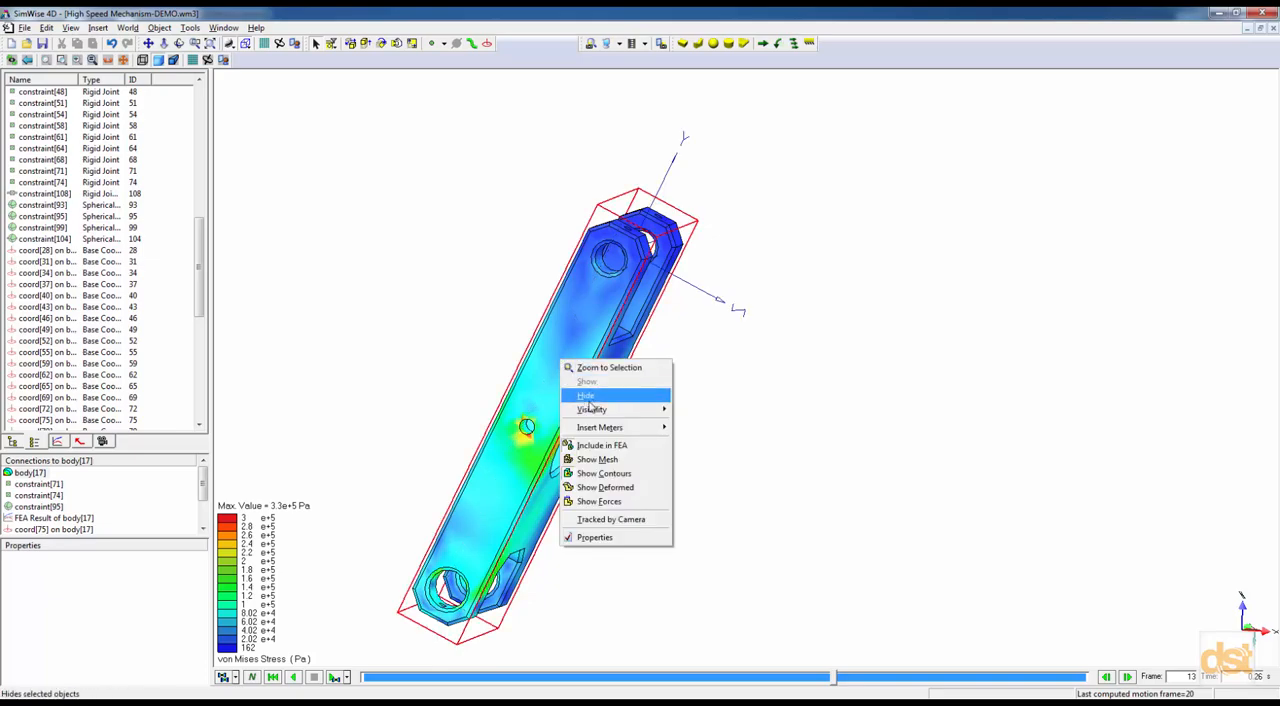
left_click(595, 457)
middle_click_drag(575, 506, 731, 482)
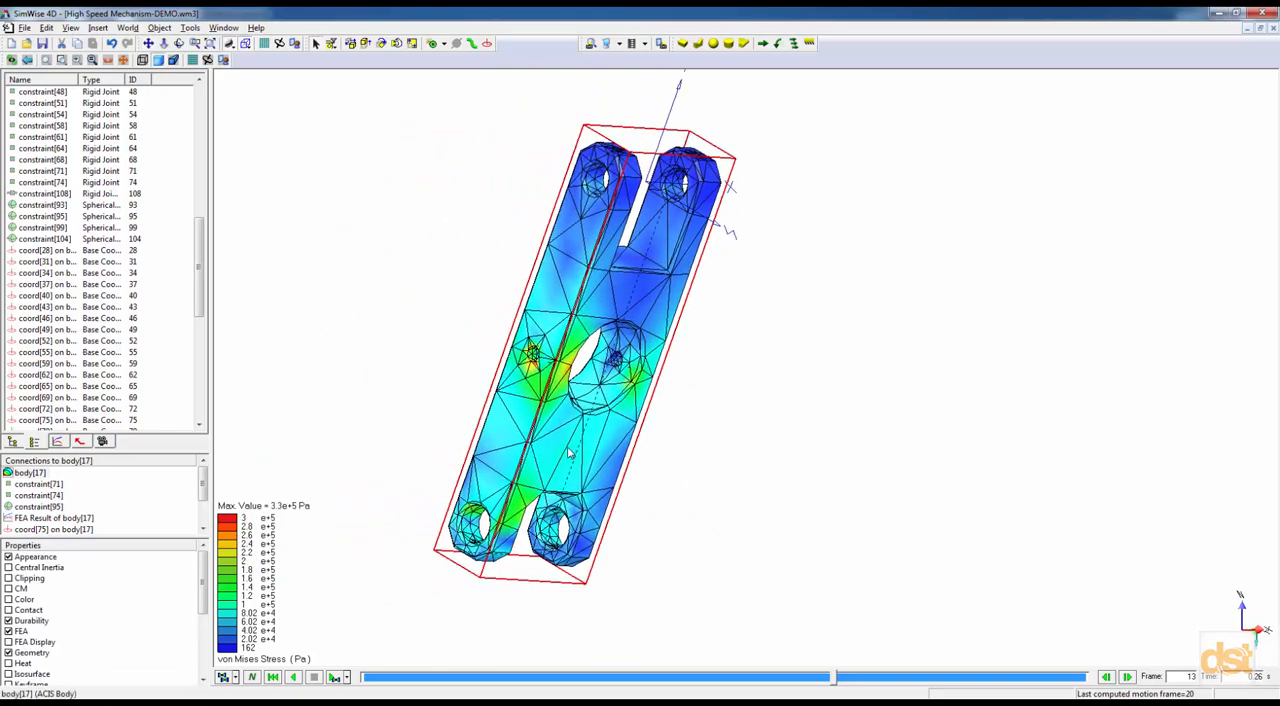
Turn on the isosurface display for the link with results above the value shown, and lower the isosurface value.
left_click(9, 674)
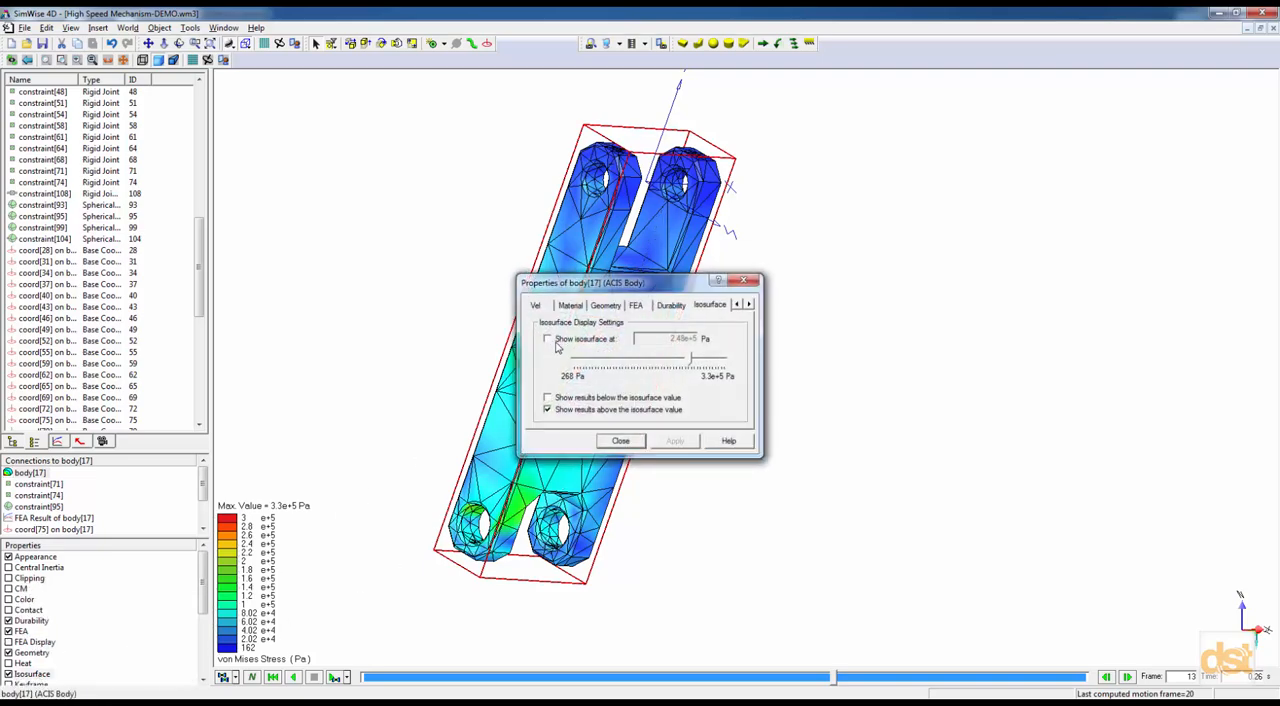
left_click(548, 340)
left_click_drag(648, 290, 853, 348)
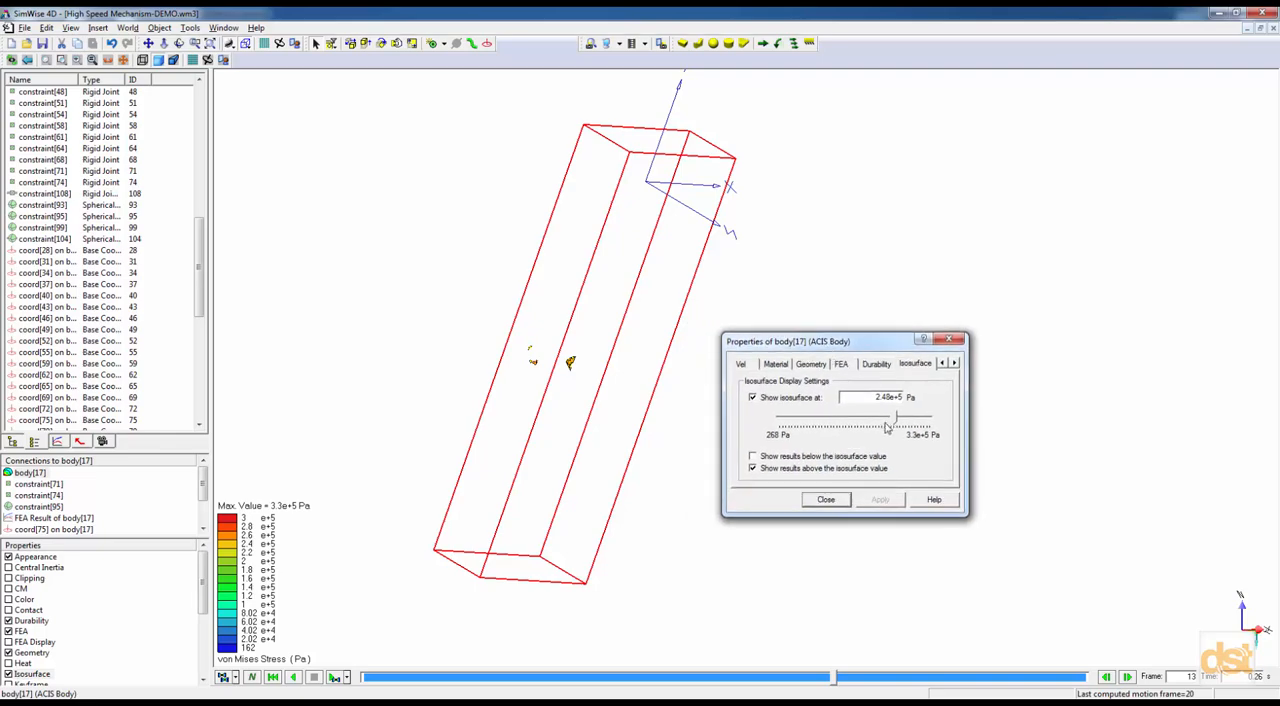
left_click_drag(895, 421, 822, 420)
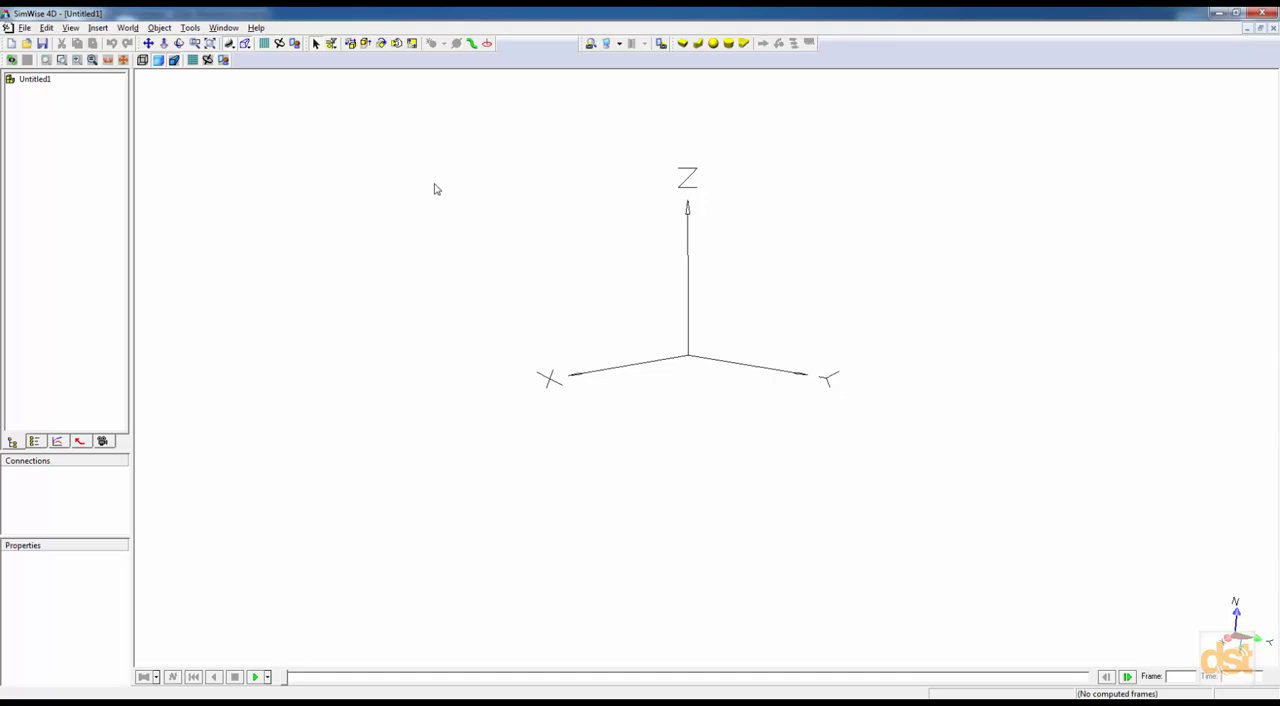
Open the ACIS file High Speed Mechanism-DEMO.sat from the Slider Mechanism ACIS folder.
left_click(26, 29)
left_click(43, 57)
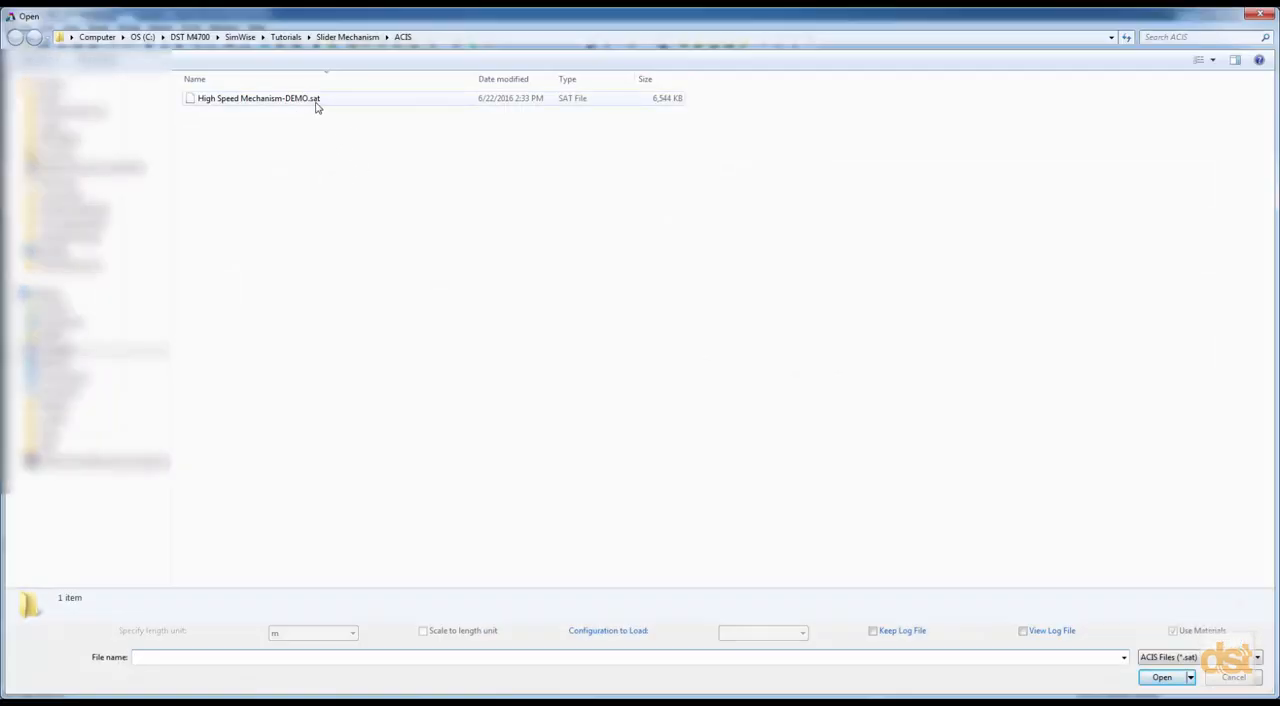
left_click(1228, 657)
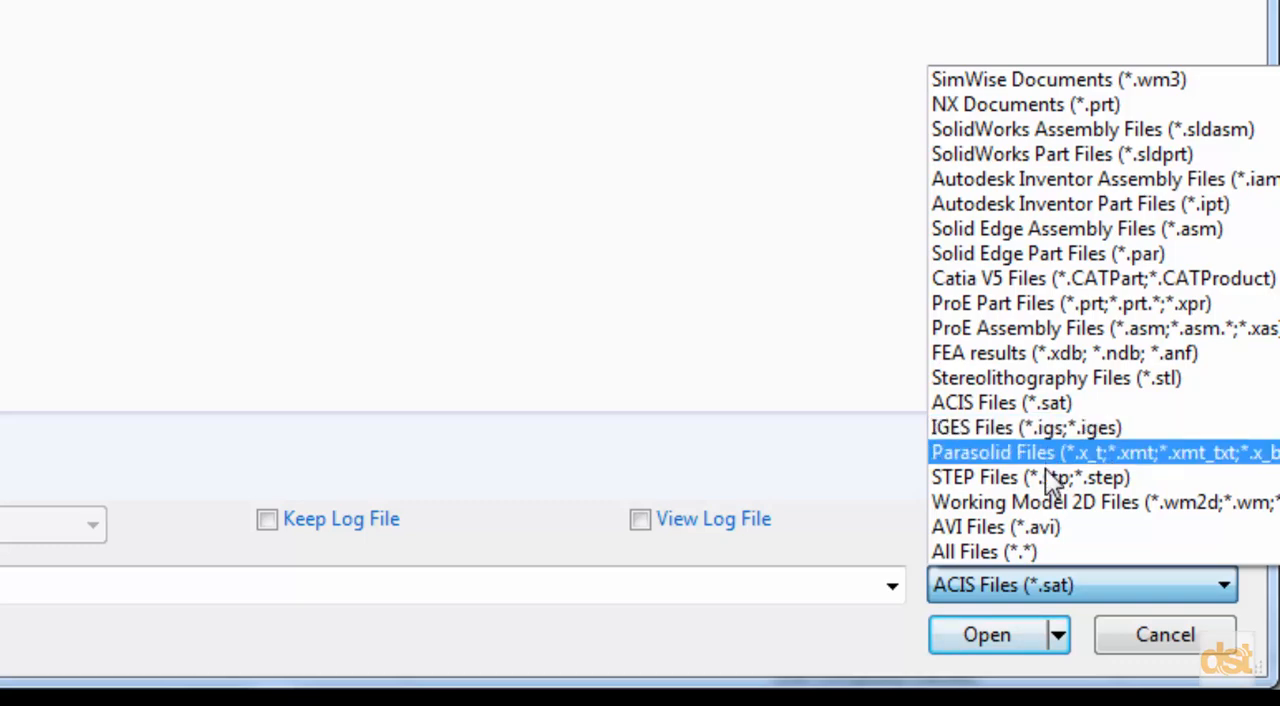
left_click(1001, 402)
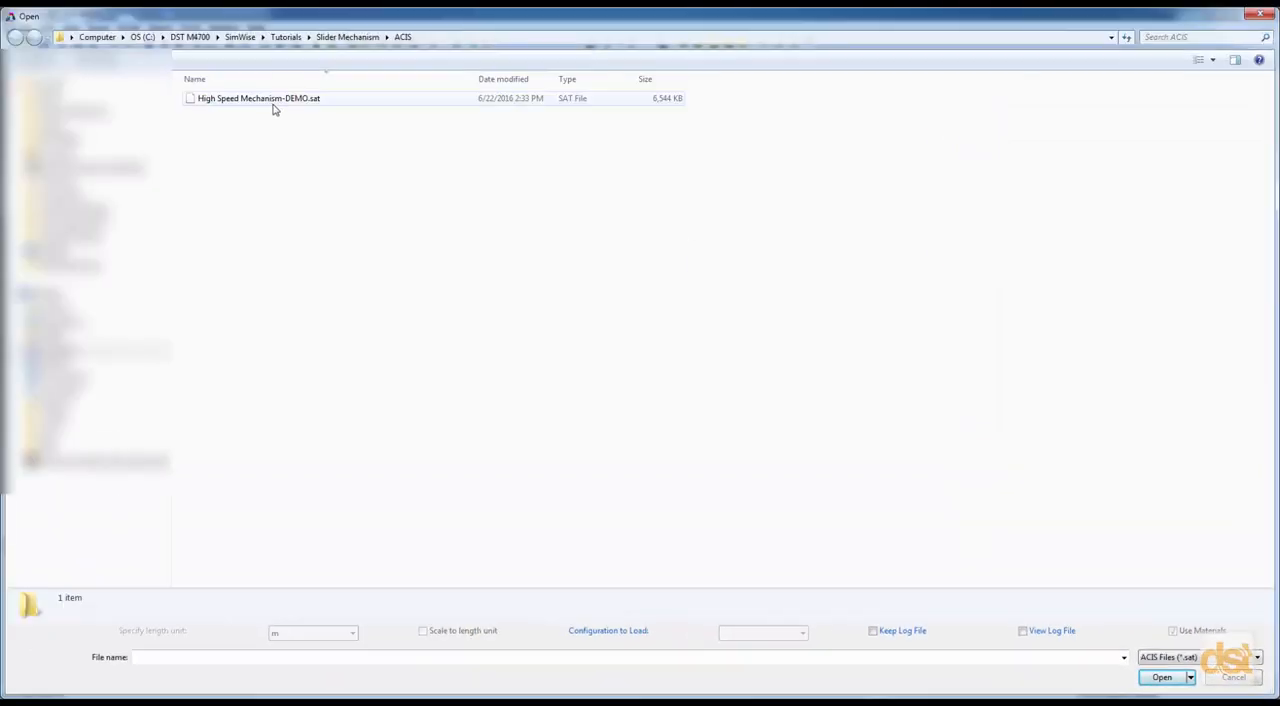
left_click(272, 104)
double_click(272, 100)
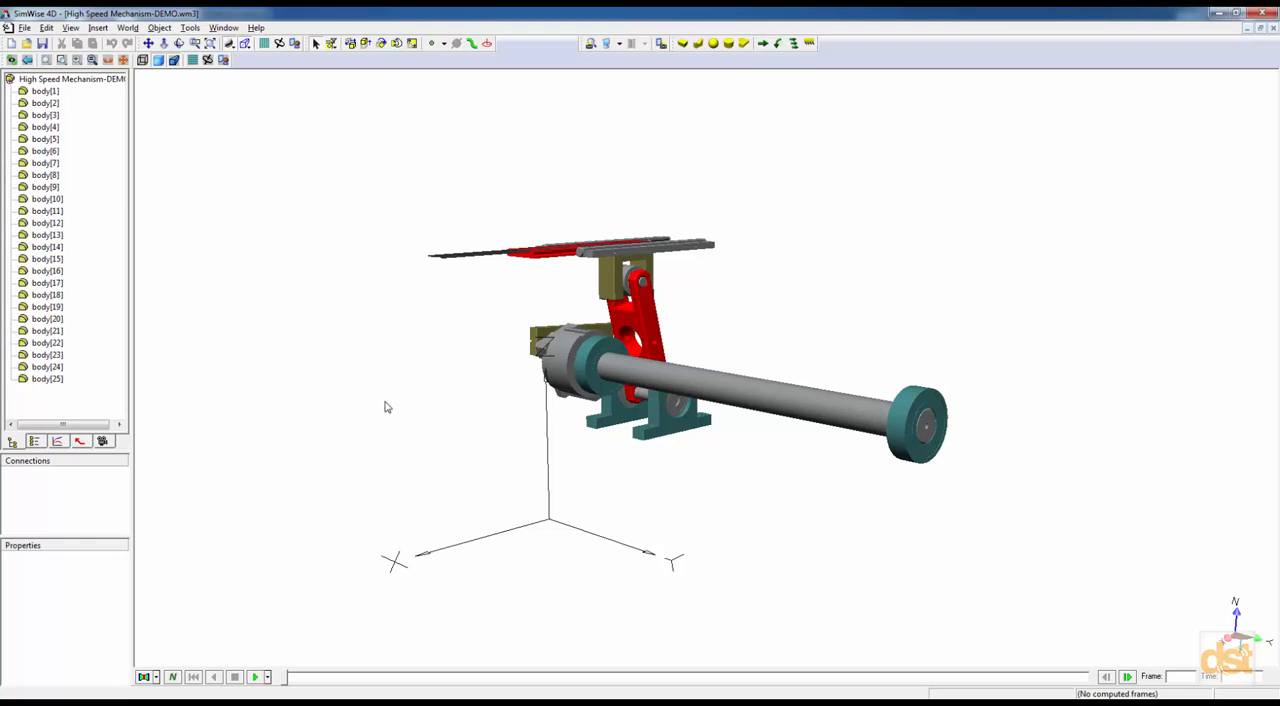
Switch the model to the isometric view mode and orbit it to face the linkage and the sliding table.
left_click(246, 44)
left_click(247, 75)
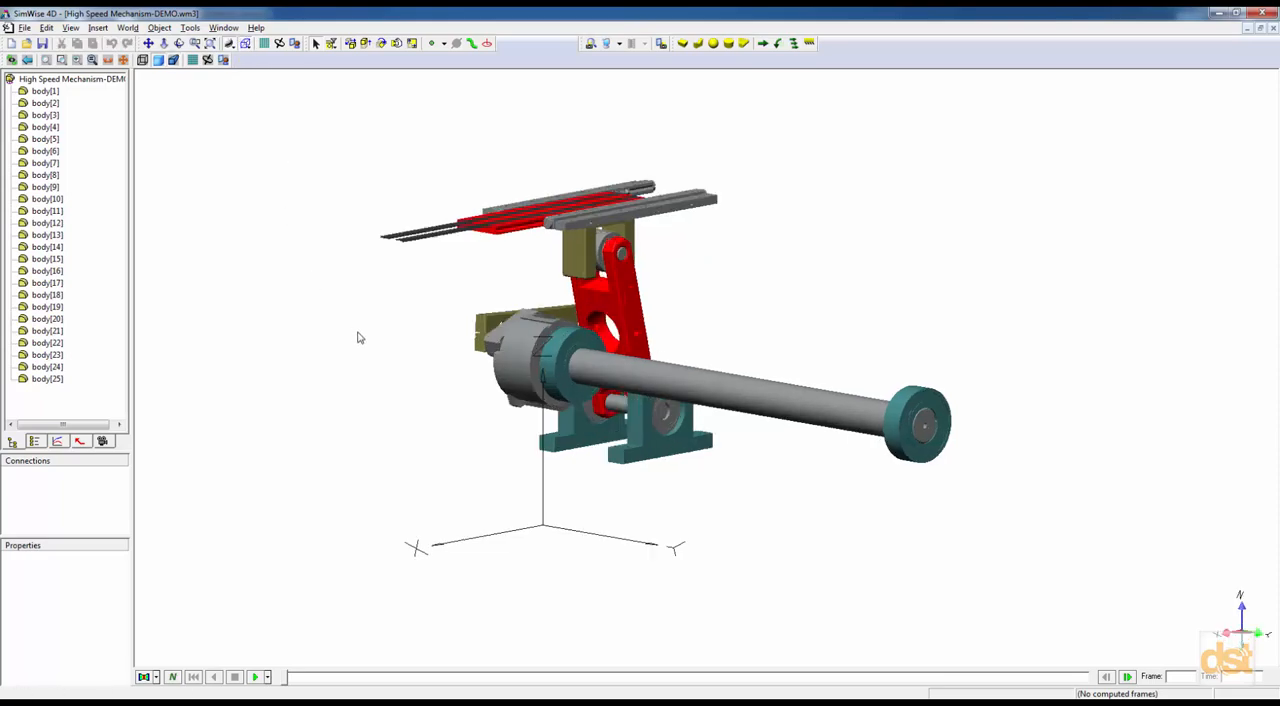
middle_click_drag(360, 337, 512, 327)
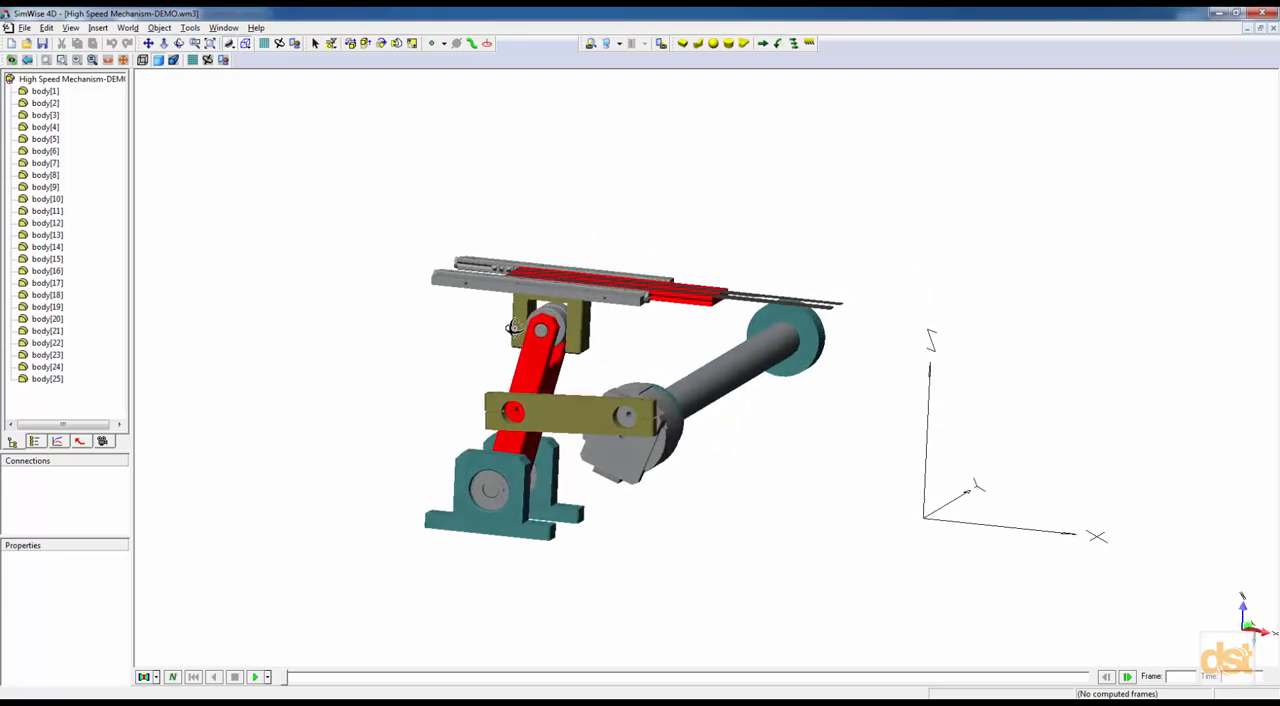
scroll(516, 360, "up", 2)
middle_click_drag(533, 370, 628, 358)
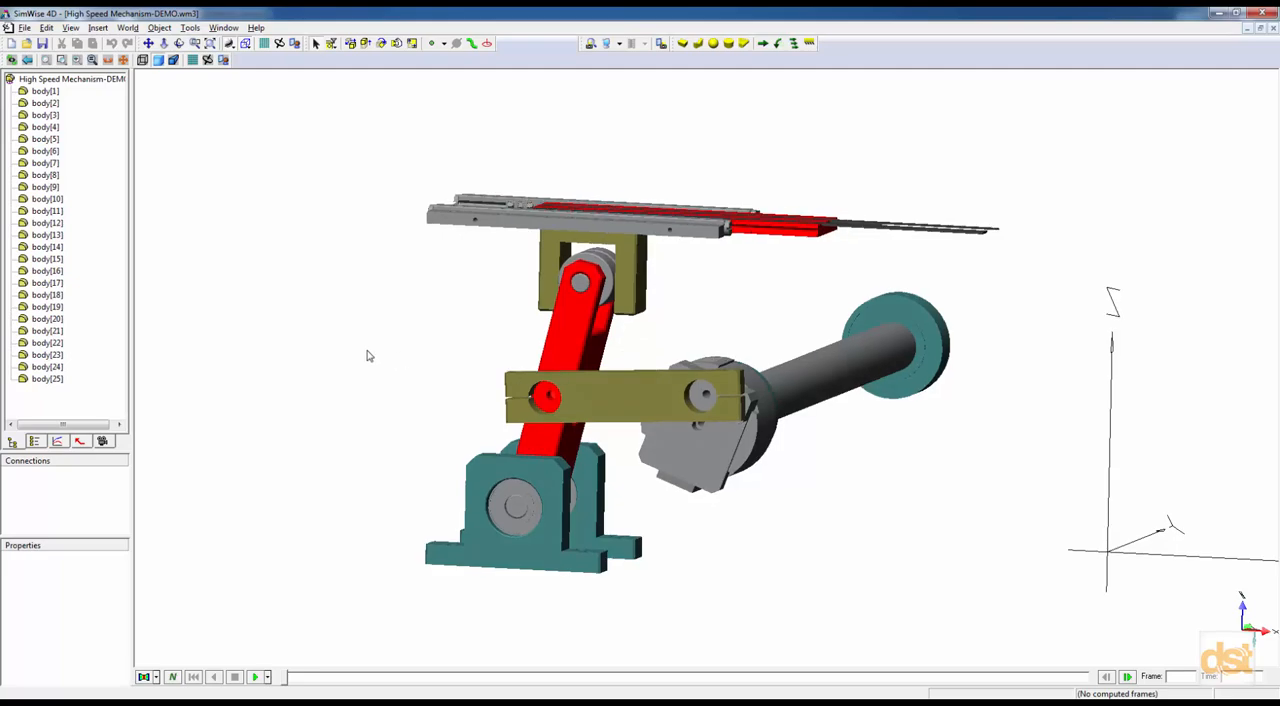
middle_click_drag(405, 318, 293, 352)
scroll(293, 356, "down", 3)
Turn off the display of the global axes in the display settings.
right_click(318, 223)
left_click(341, 244)
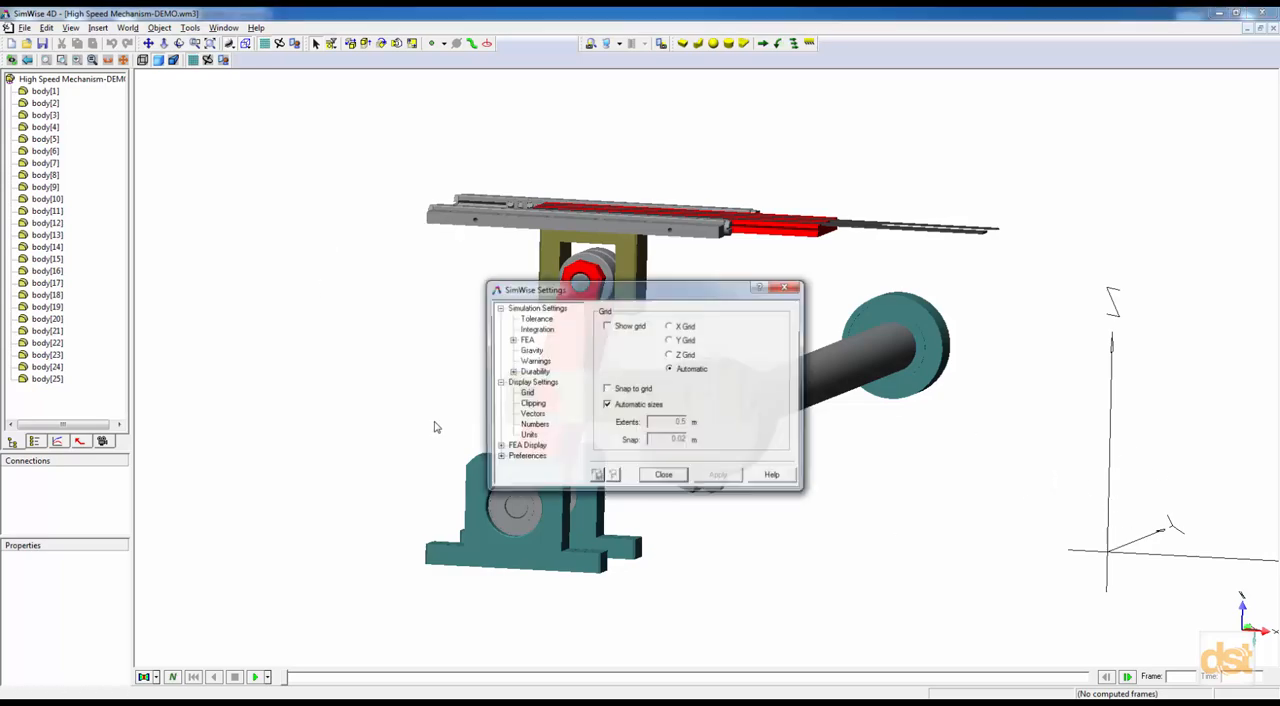
left_click(531, 383)
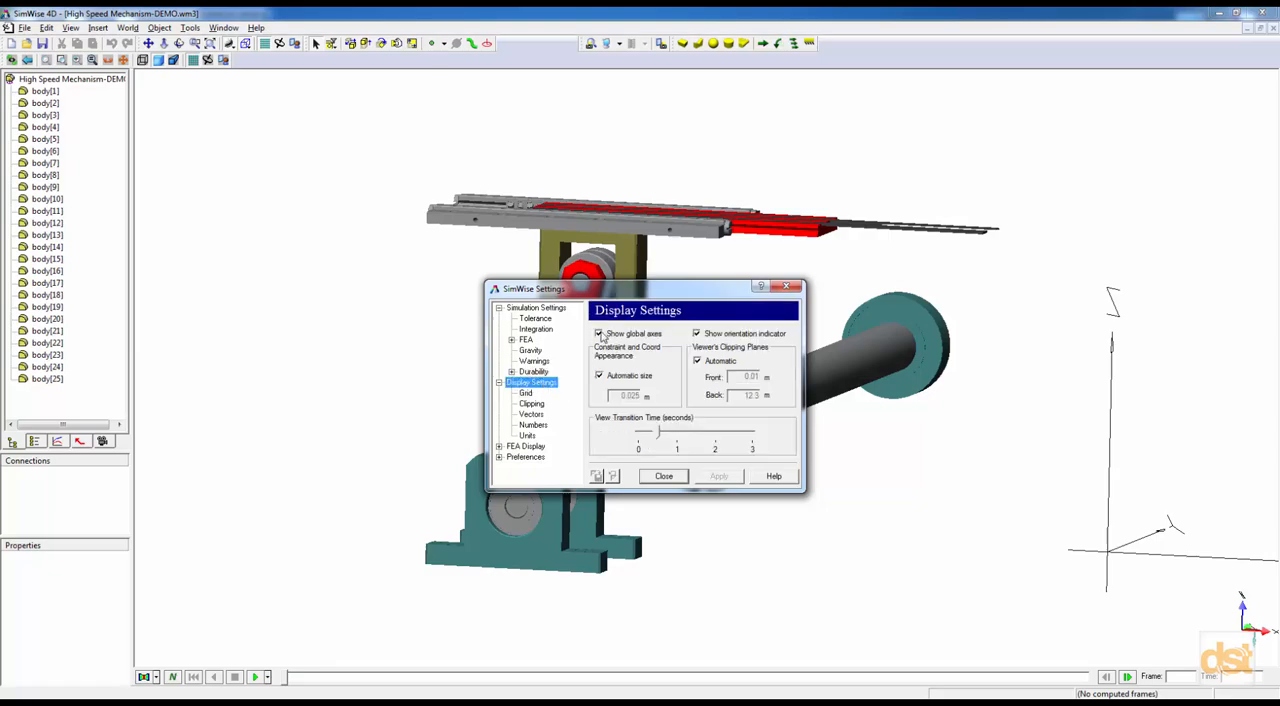
left_click(599, 334)
left_click(664, 476)
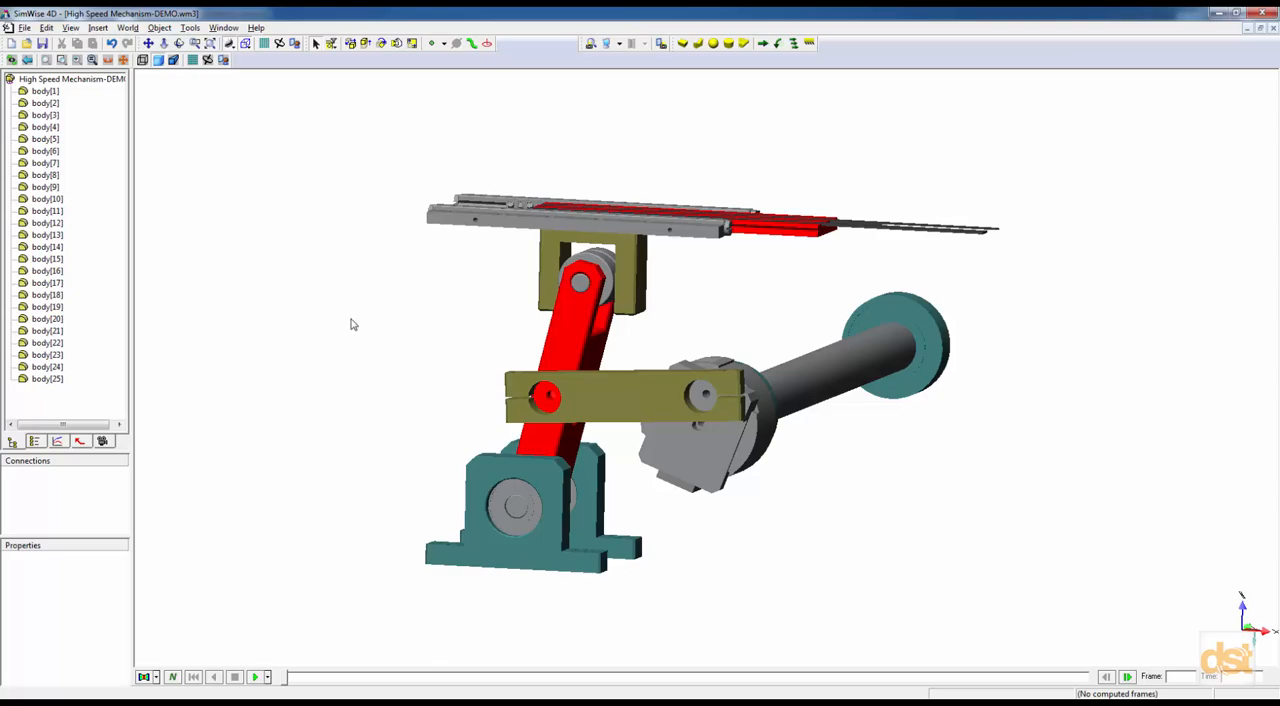
Group the shaft and hub bodies, body[1] to body[6], into a new sub-assembly named Shaft without the two teal bearings.
middle_click_drag(770, 487, 787, 480)
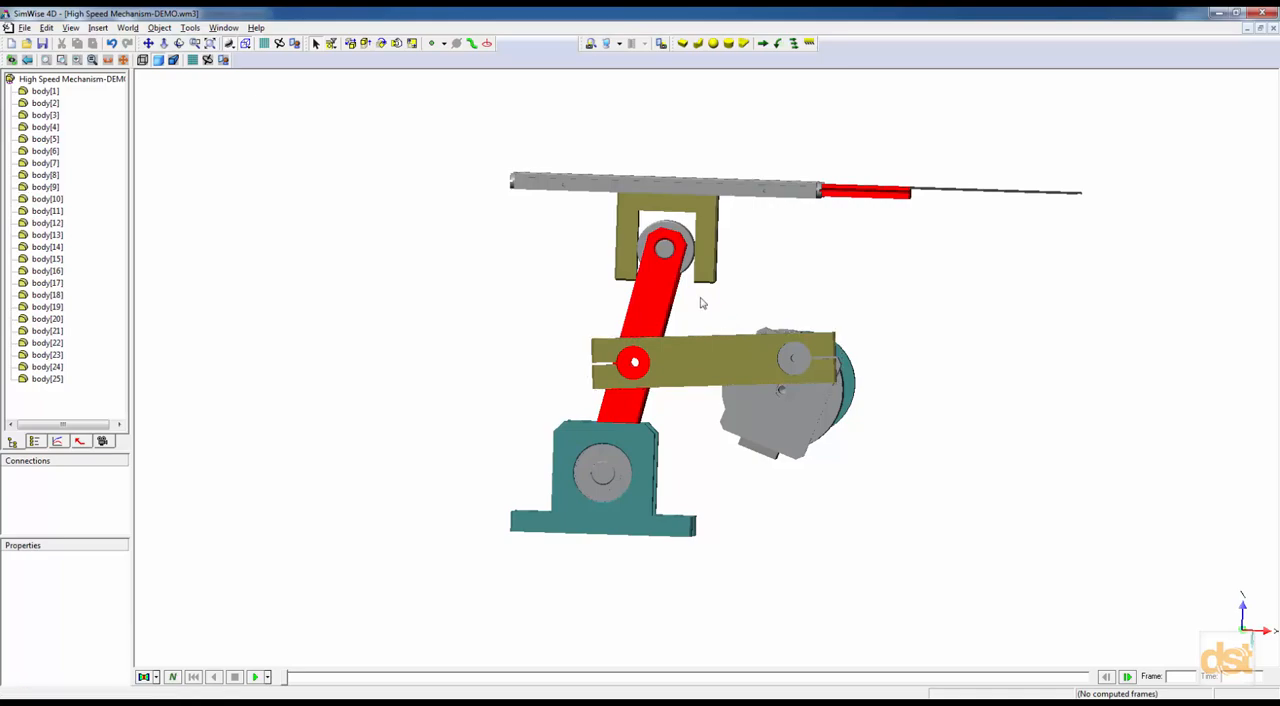
left_click_drag(699, 297, 904, 508)
middle_click_drag(863, 508, 817, 521)
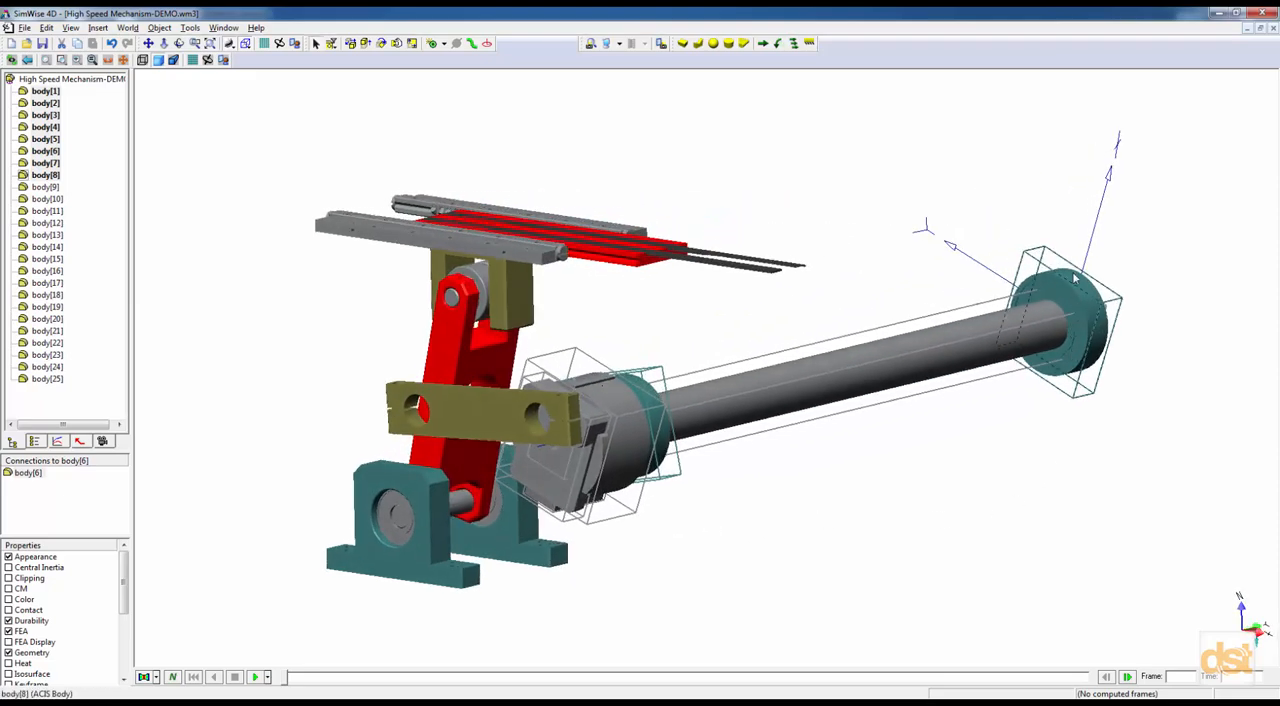
left_click(1073, 360, "ctrl")
left_click(648, 395, "ctrl")
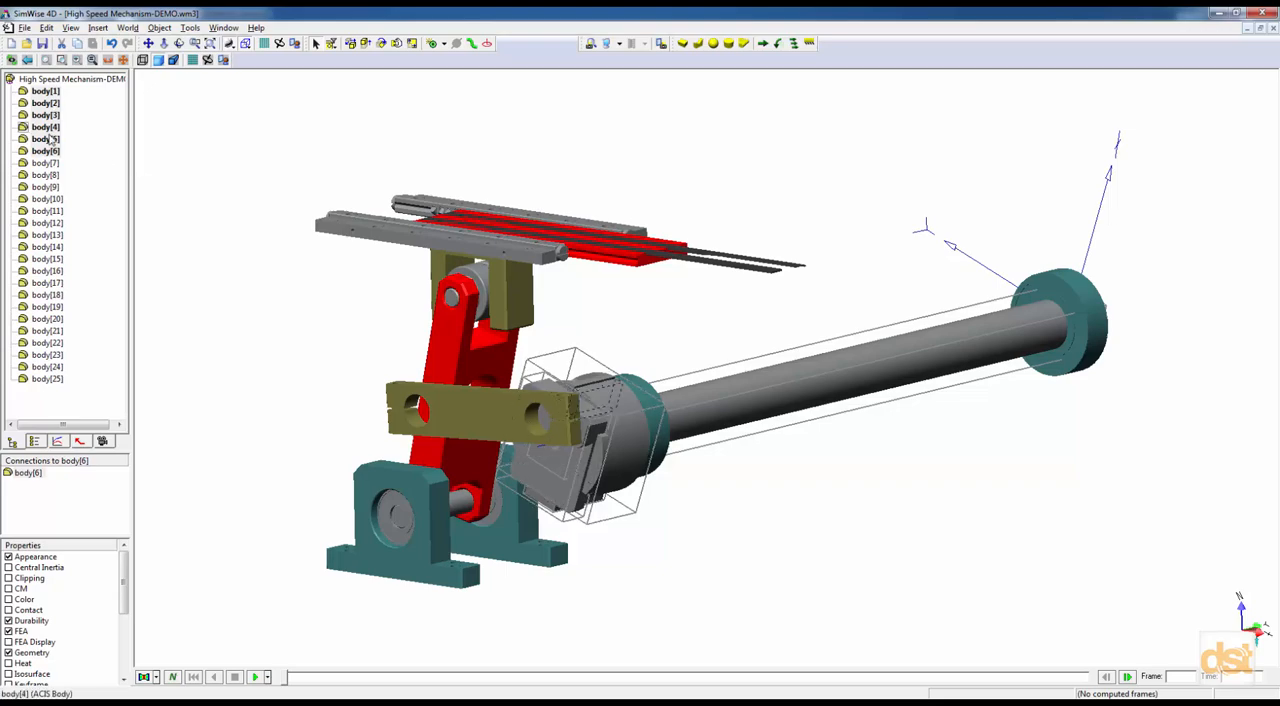
left_click(97, 28)
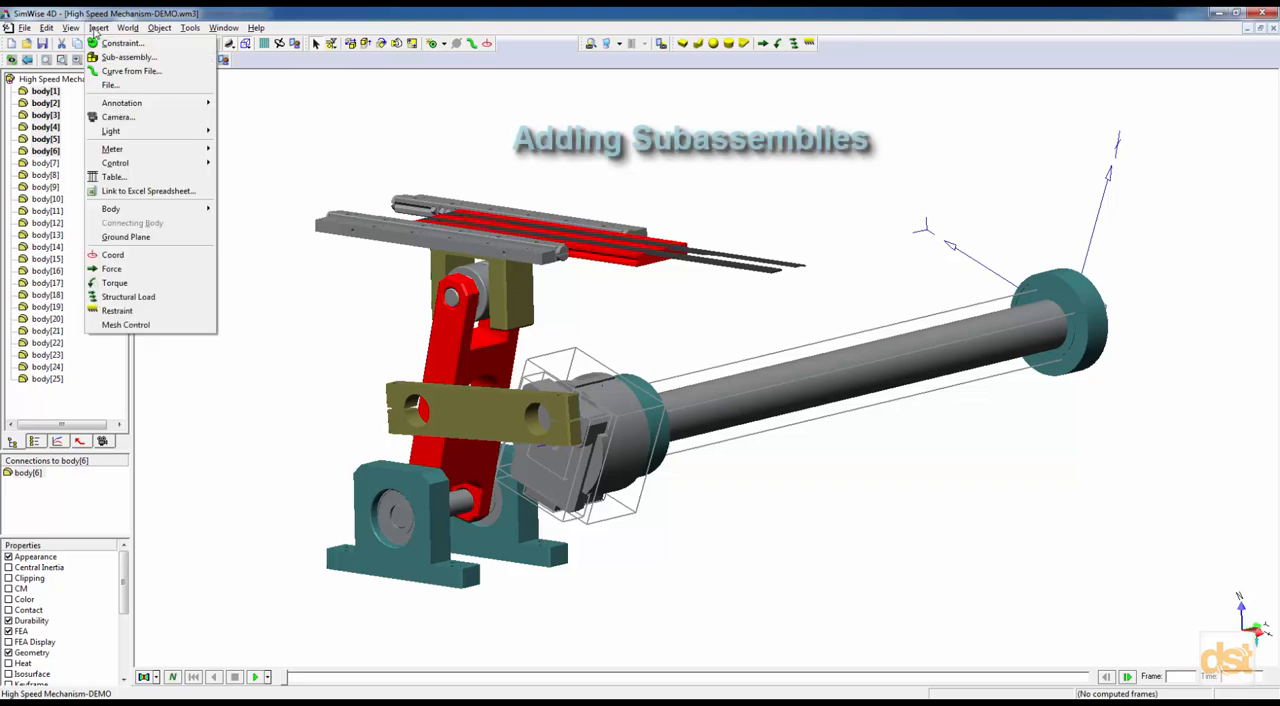
left_click(114, 52)
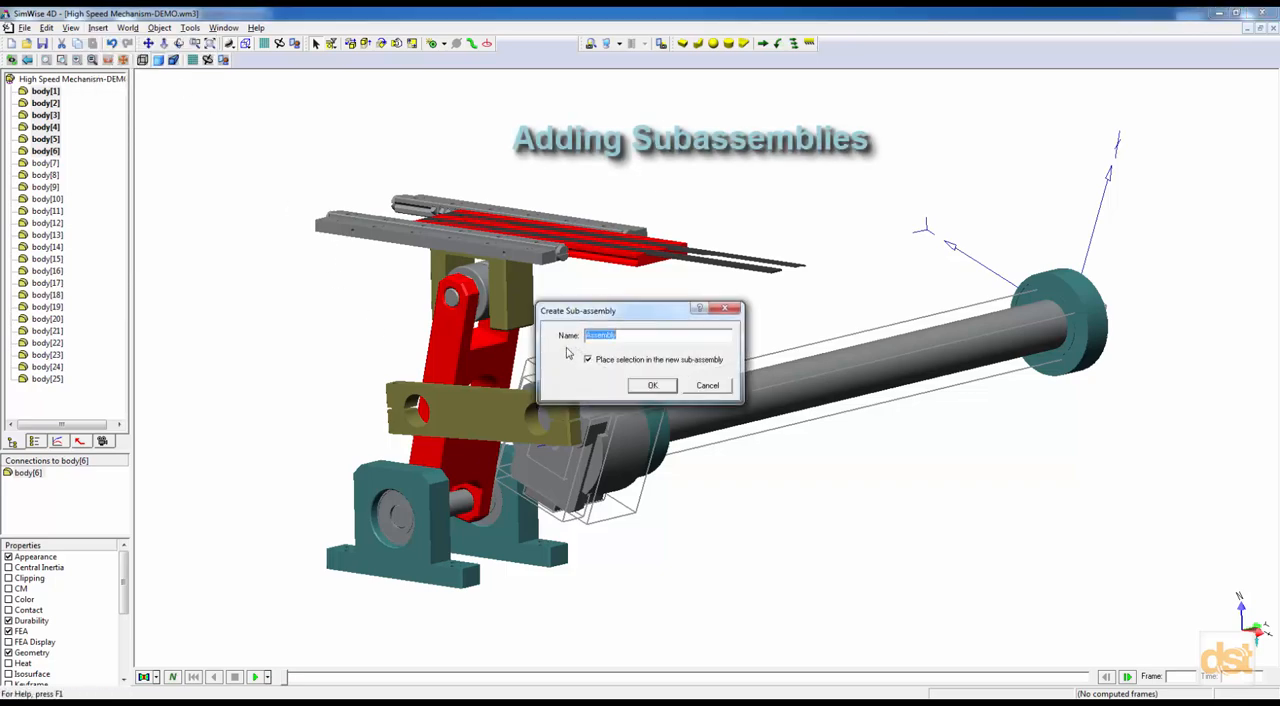
type("Shaft")
key("Return")
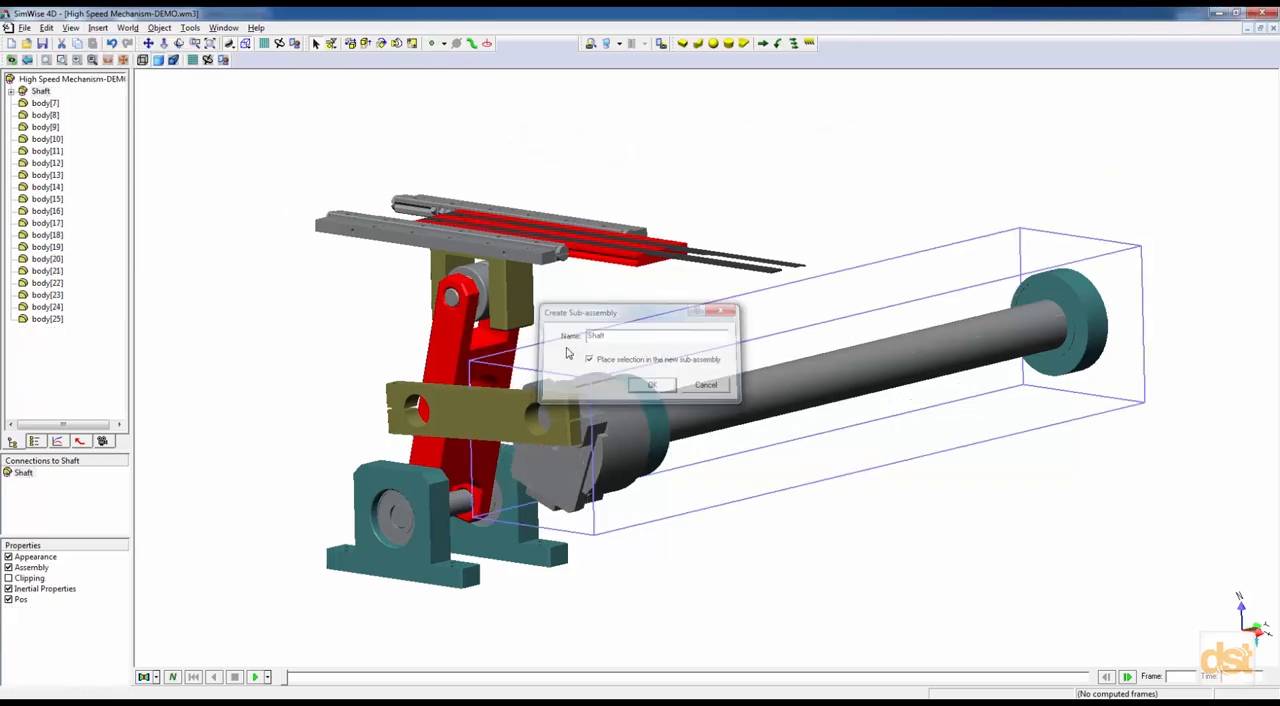
Automatically create the rigid joints between the bodies inside the Shaft sub-assembly and collapse it in the object tree.
left_click(10, 91)
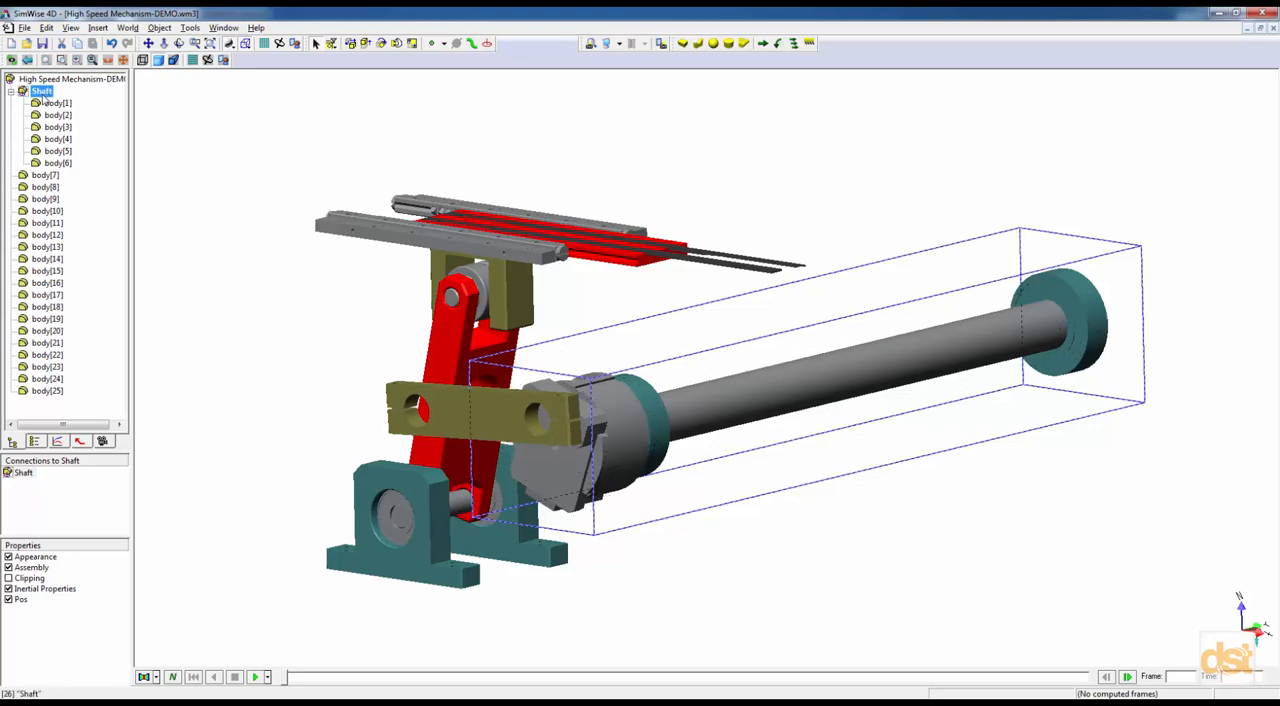
right_click(43, 99)
left_click(98, 212)
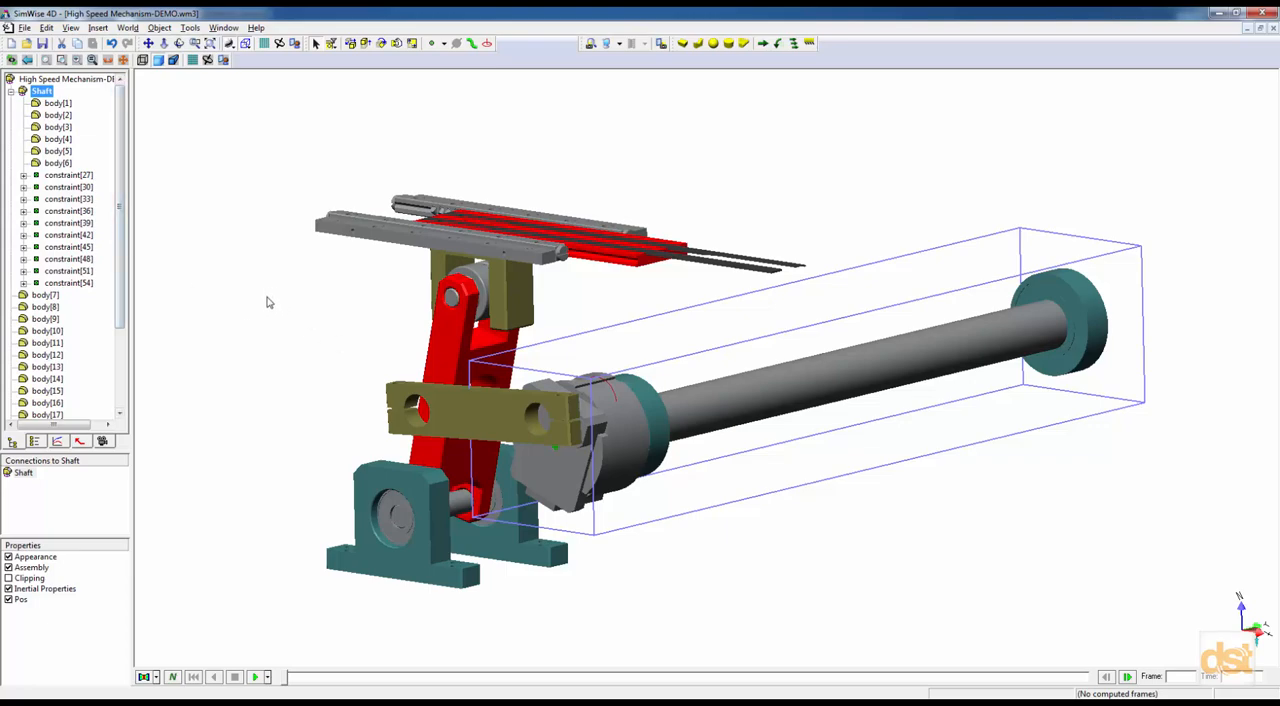
left_click(11, 92)
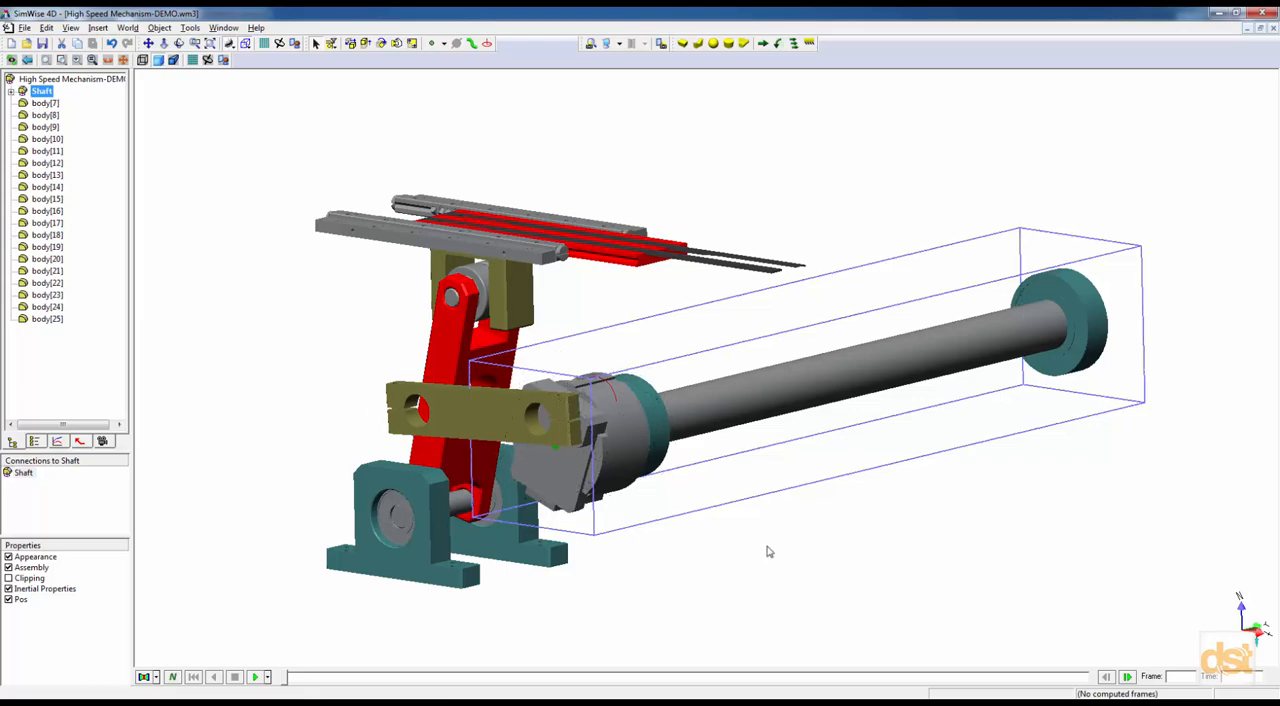
Group the sliding table bodies, body[21] to body[24], into a new sub-assembly named Slide.
middle_click_drag(914, 594, 928, 590)
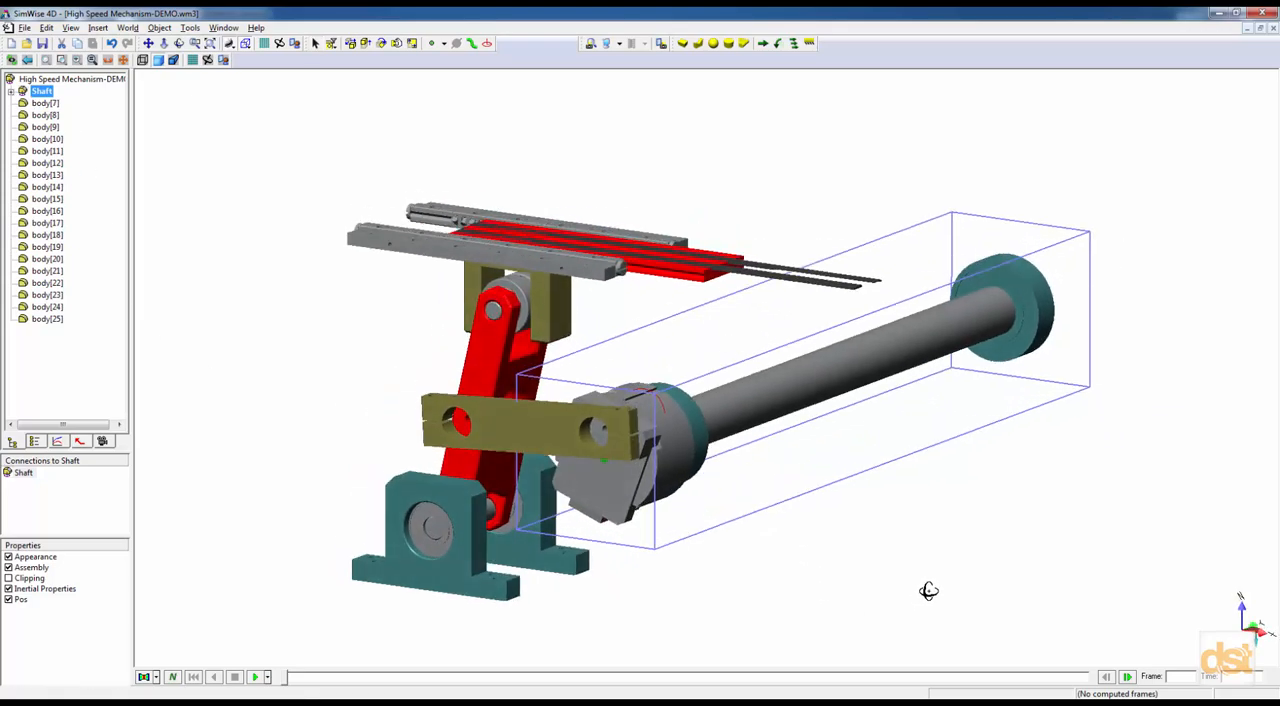
scroll(754, 278, "up", 4)
left_click(791, 118)
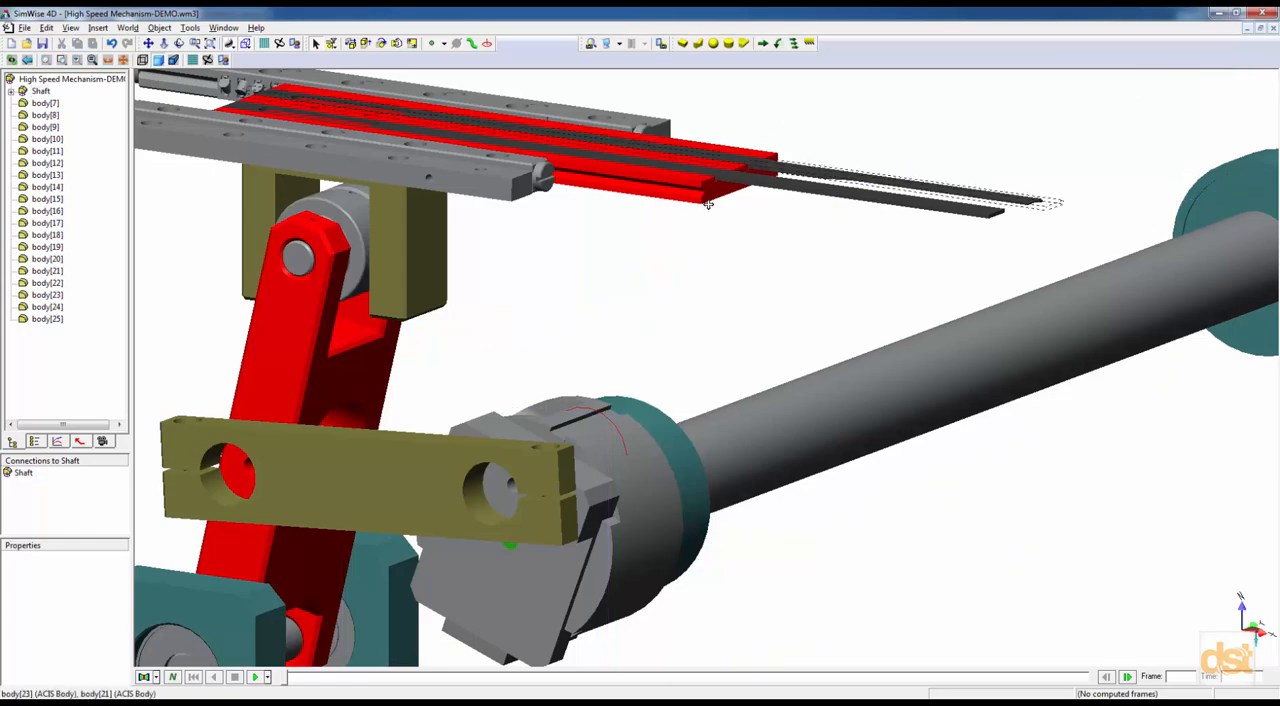
scroll(708, 204, "down", 3)
left_click(883, 386)
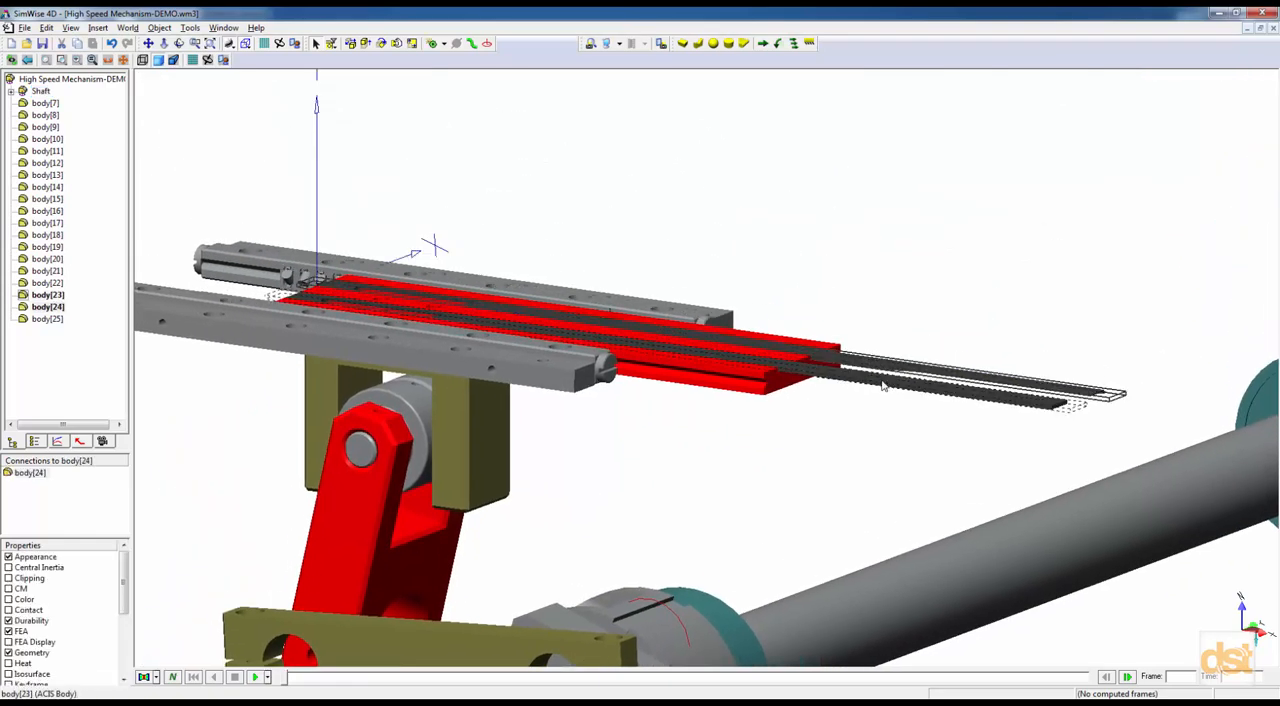
left_click(762, 386, "ctrl")
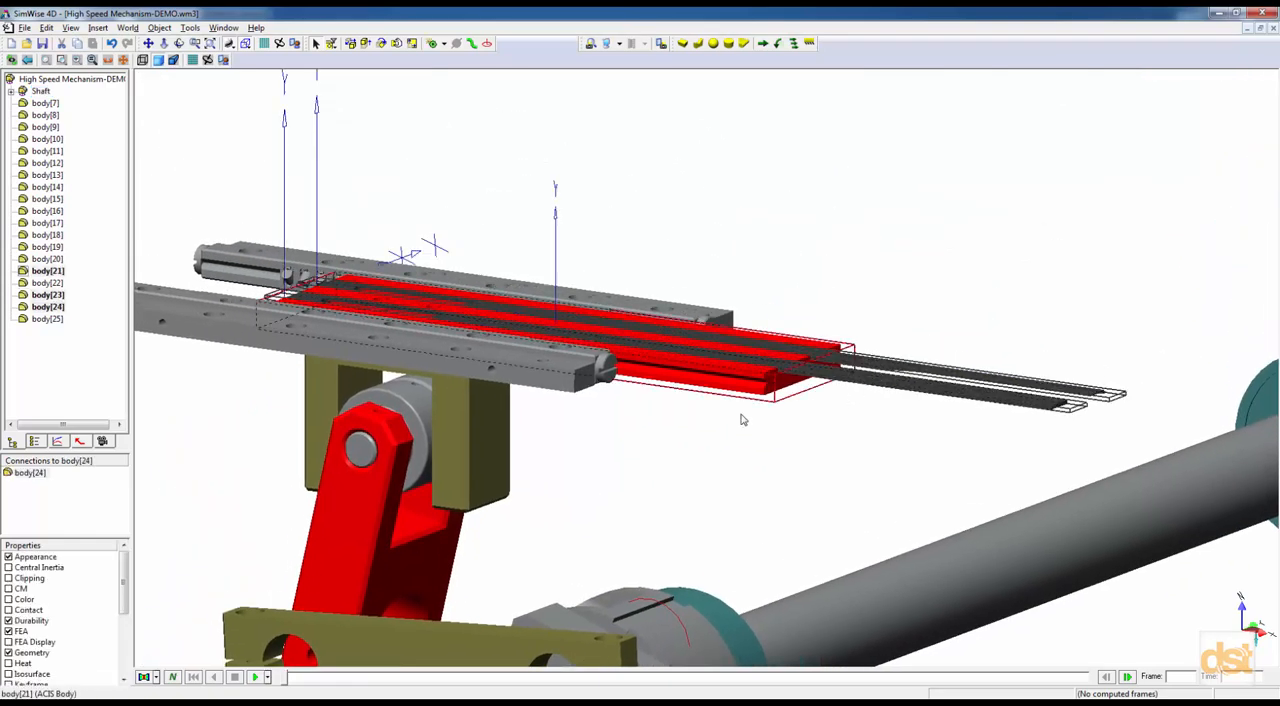
left_click(483, 438, "ctrl")
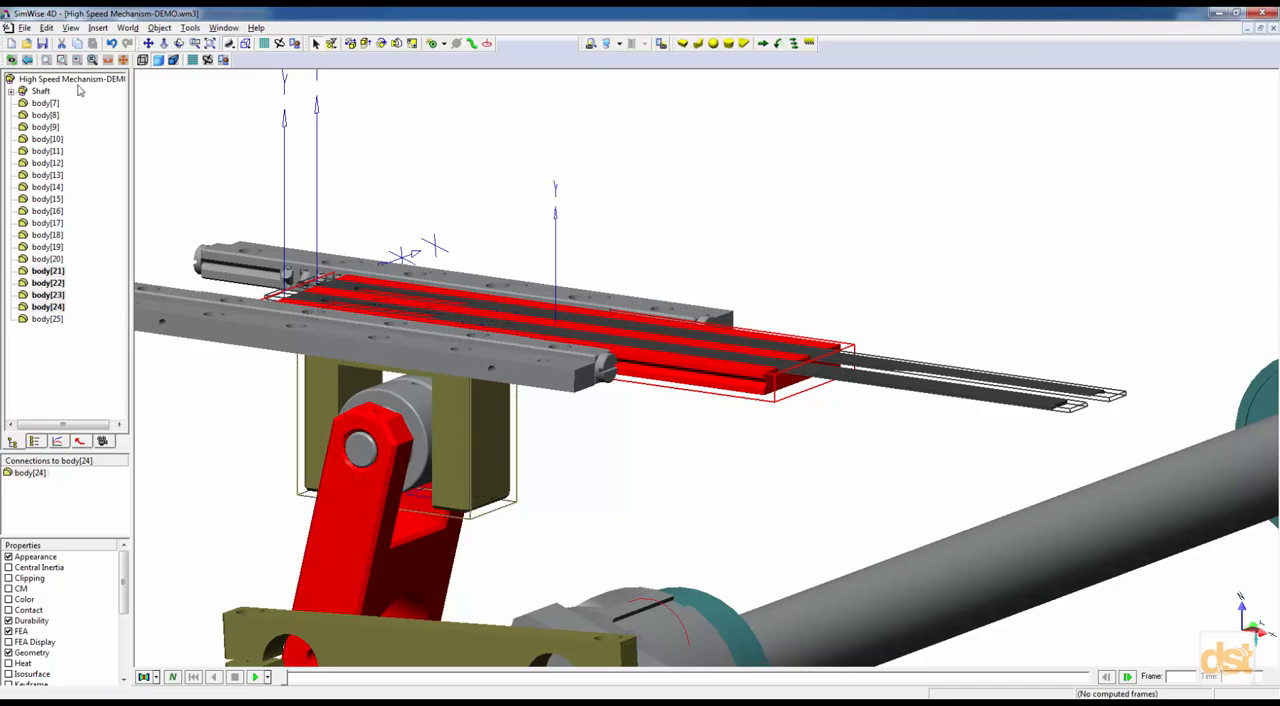
left_click(97, 27)
left_click(120, 56)
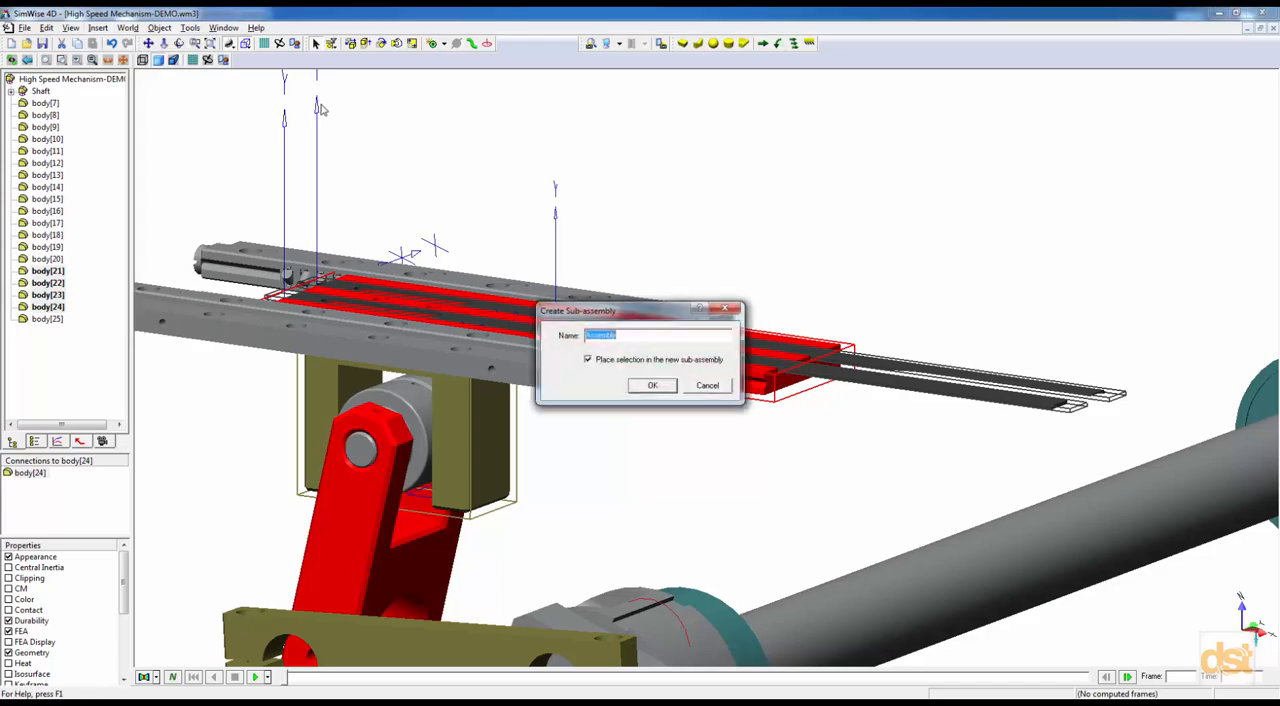
type("Slide")
key("Return")
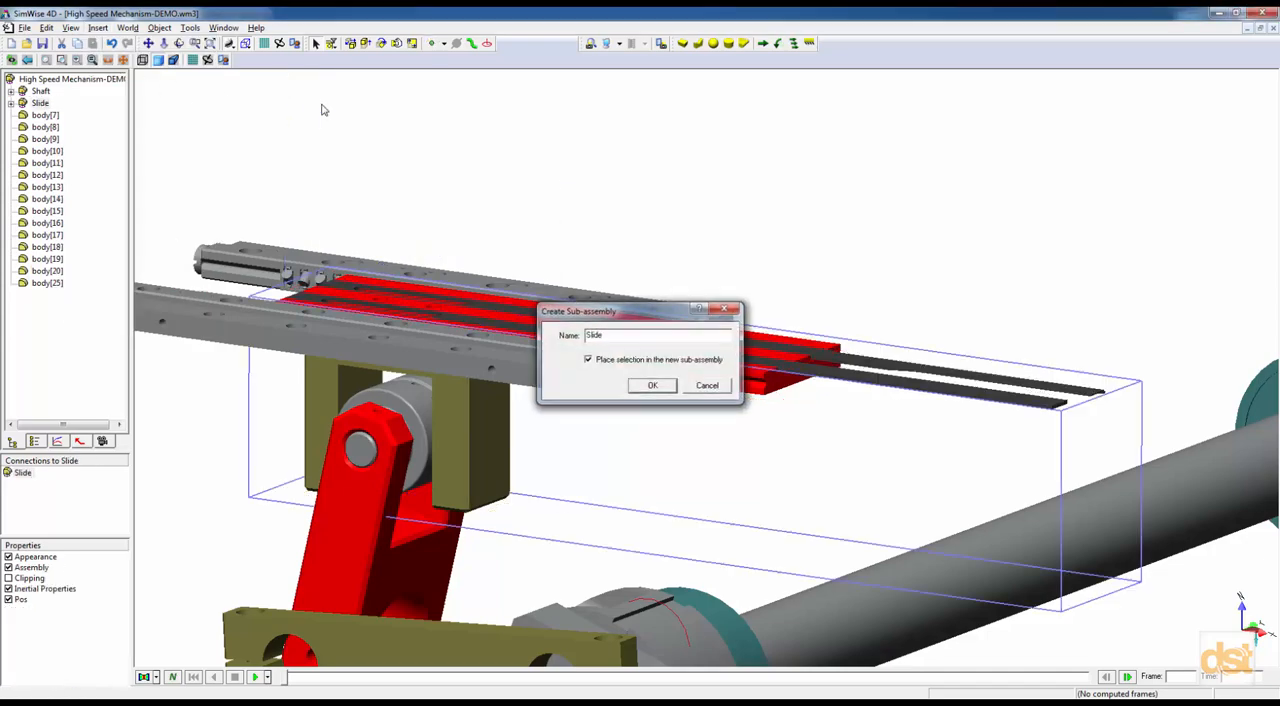
Rigidly join the bodies inside the Slide sub-assembly and check its contents in the object tree, leaving it collapsed.
right_click(31, 110)
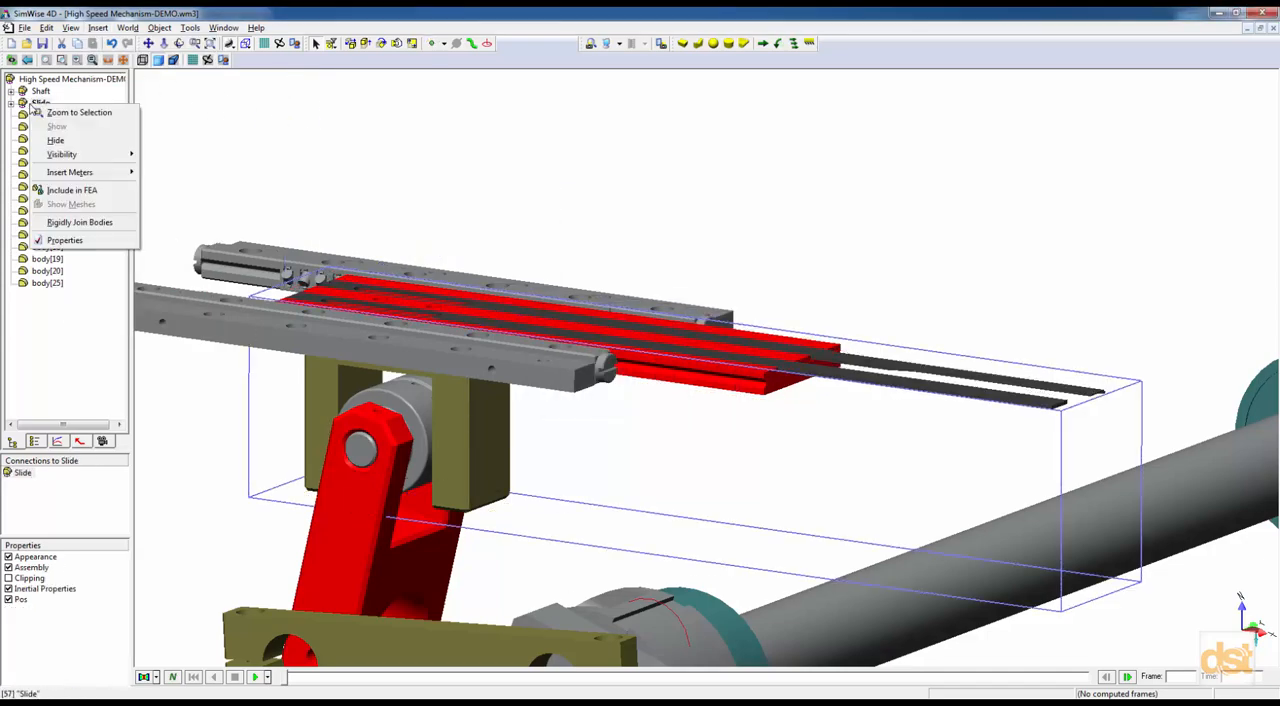
left_click(79, 222)
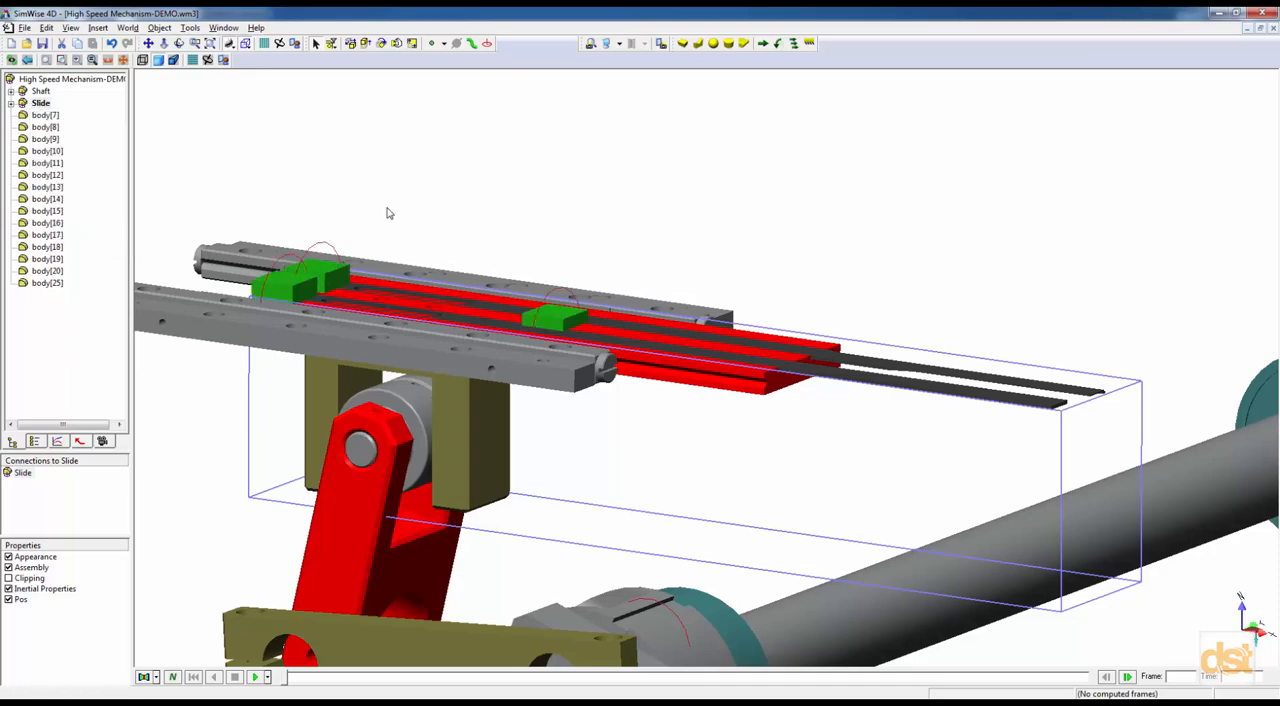
middle_click_drag(413, 212, 419, 234)
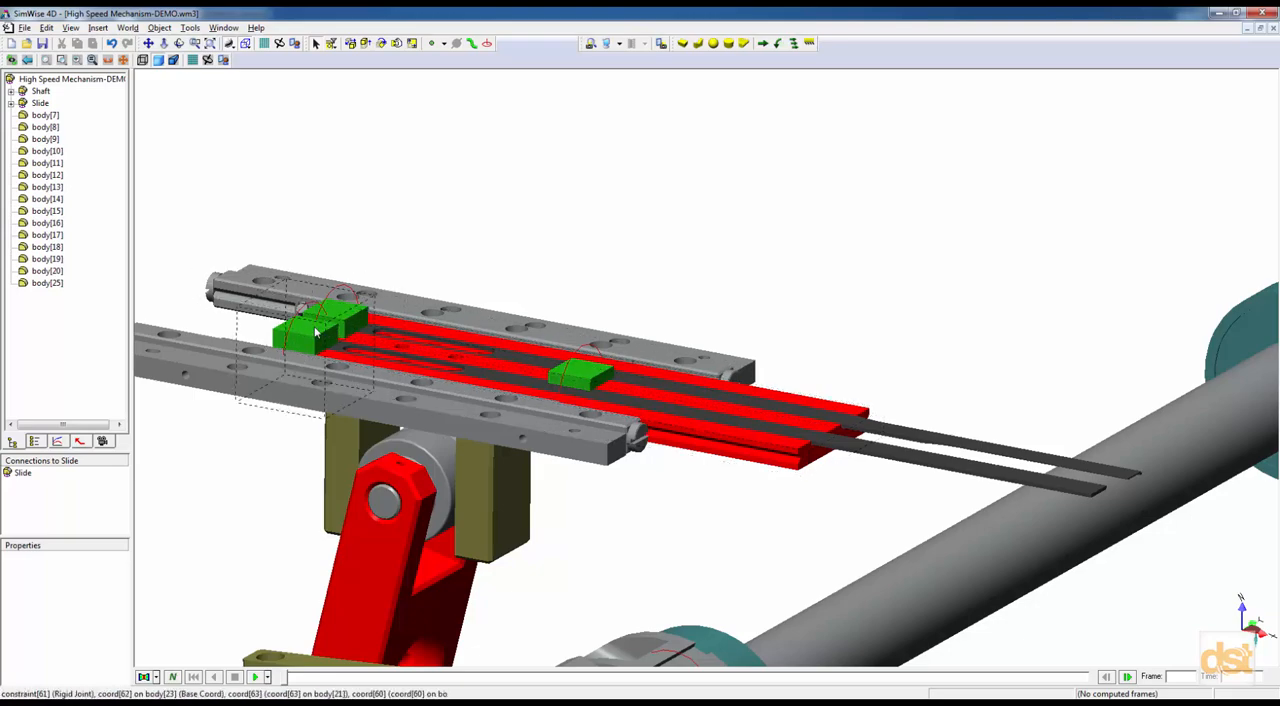
left_click(10, 103)
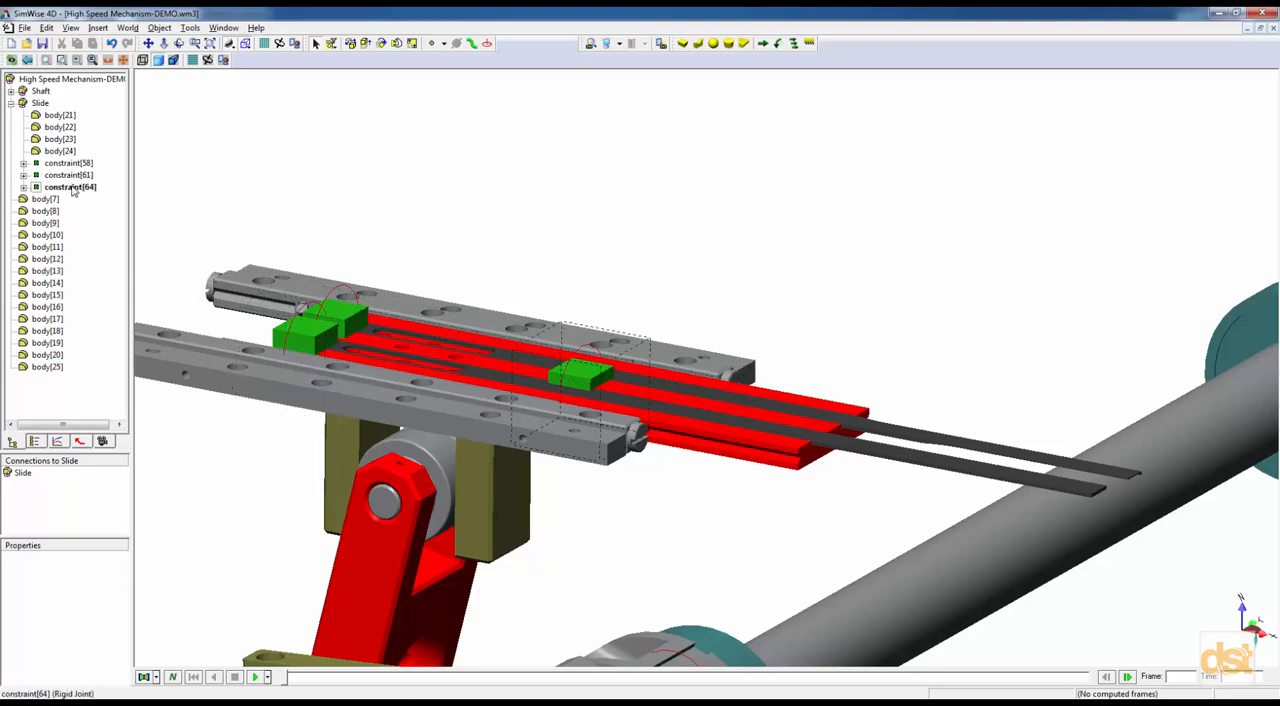
left_click(10, 103)
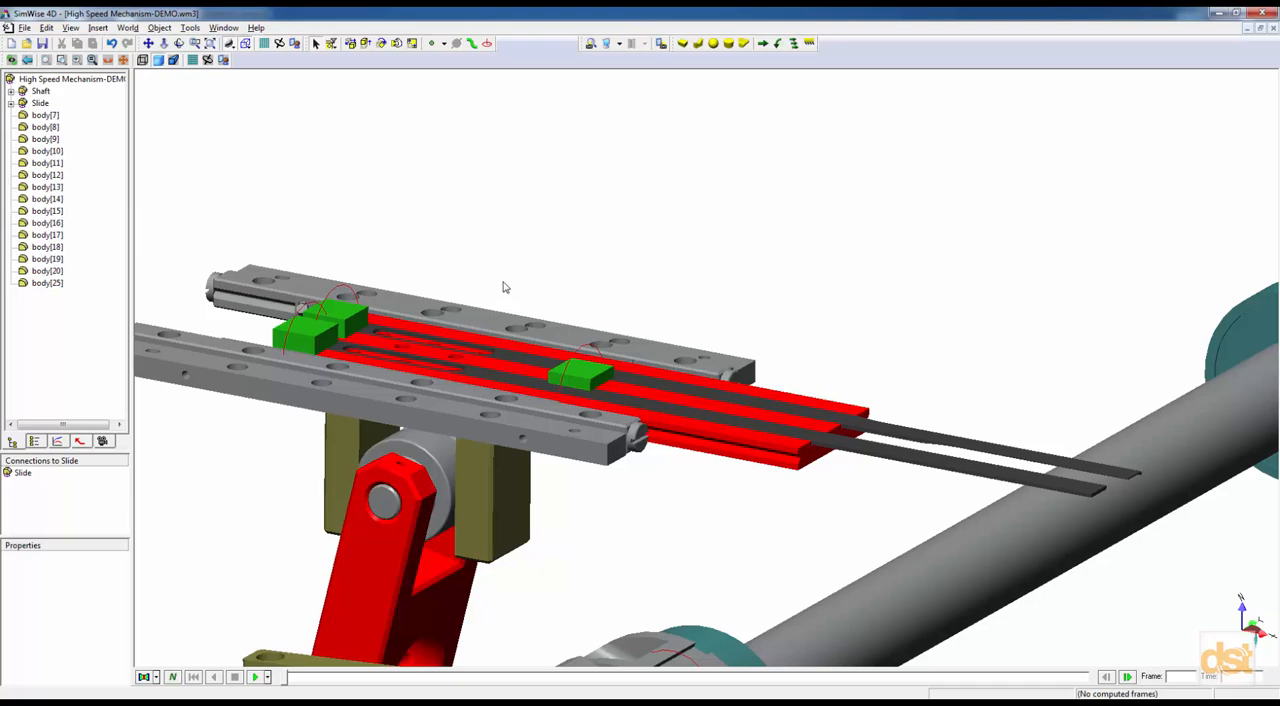
Group the red arm with its roller and pins, body[17] to body[20], into a new sub-assembly named Arm.
scroll(533, 217, "down", 5)
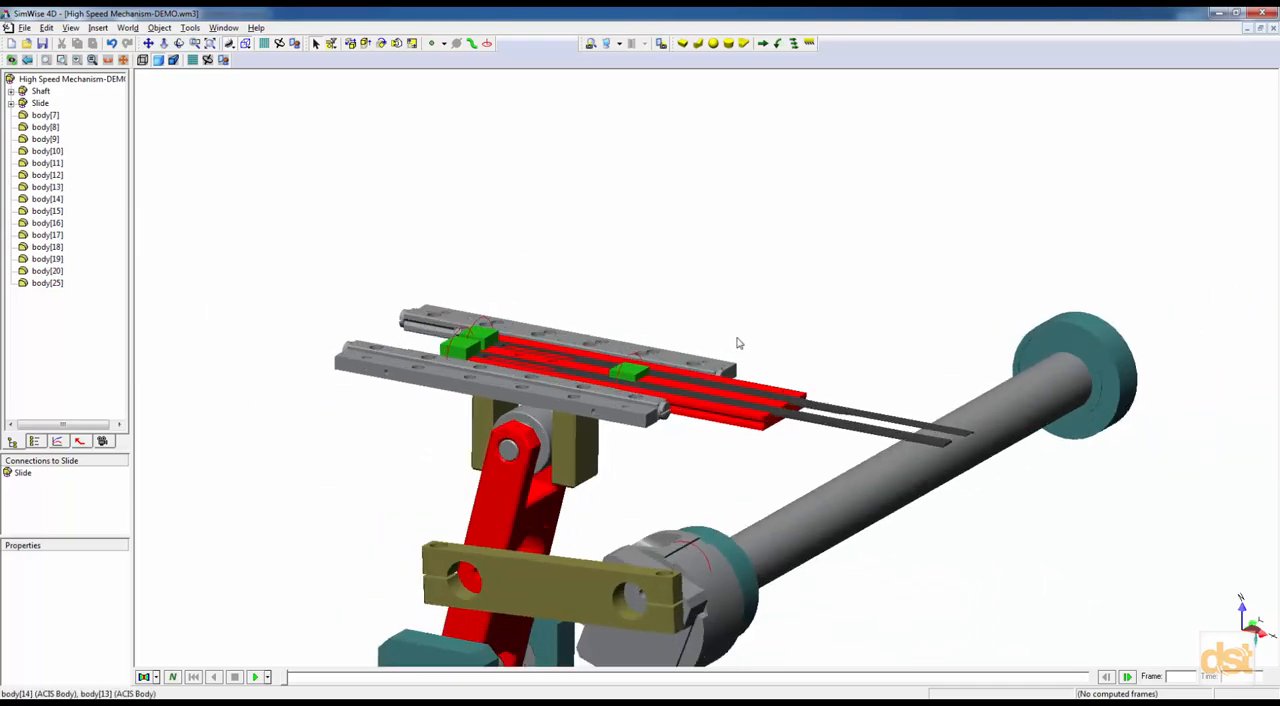
middle_click_drag(759, 331, 564, 268)
scroll(564, 268, "up", 4)
left_click(456, 256)
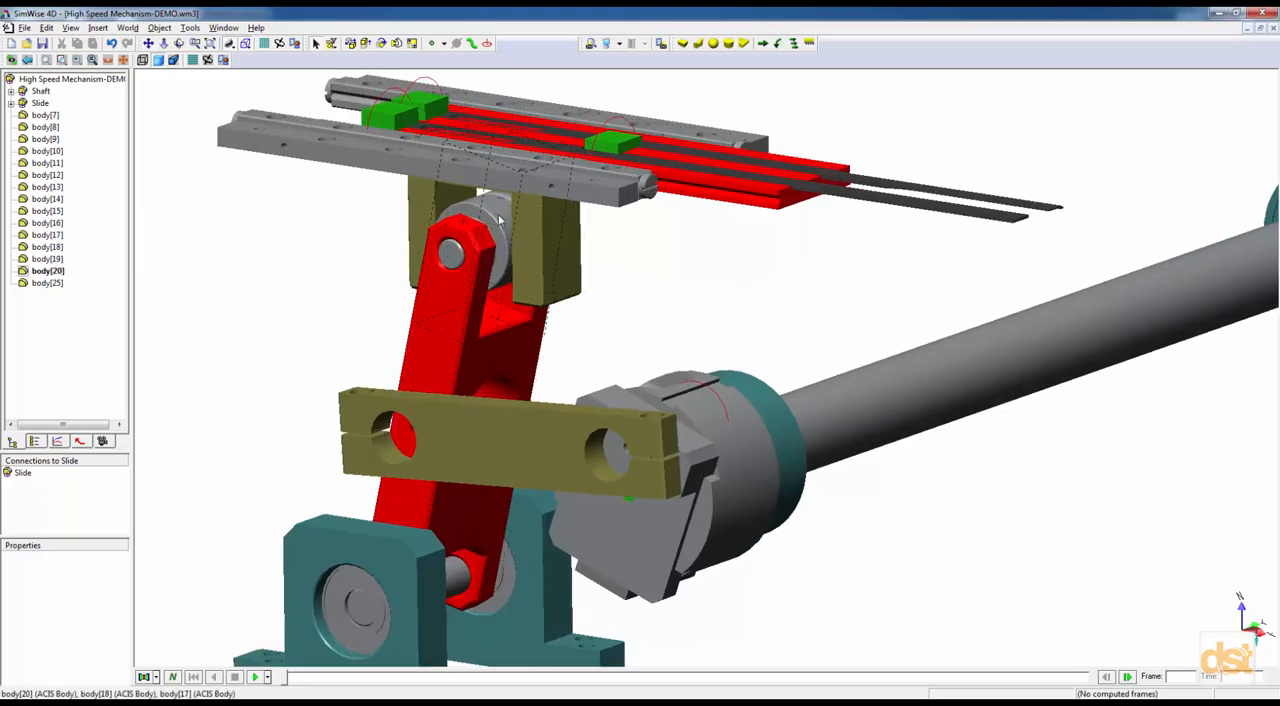
left_click(457, 255, "ctrl")
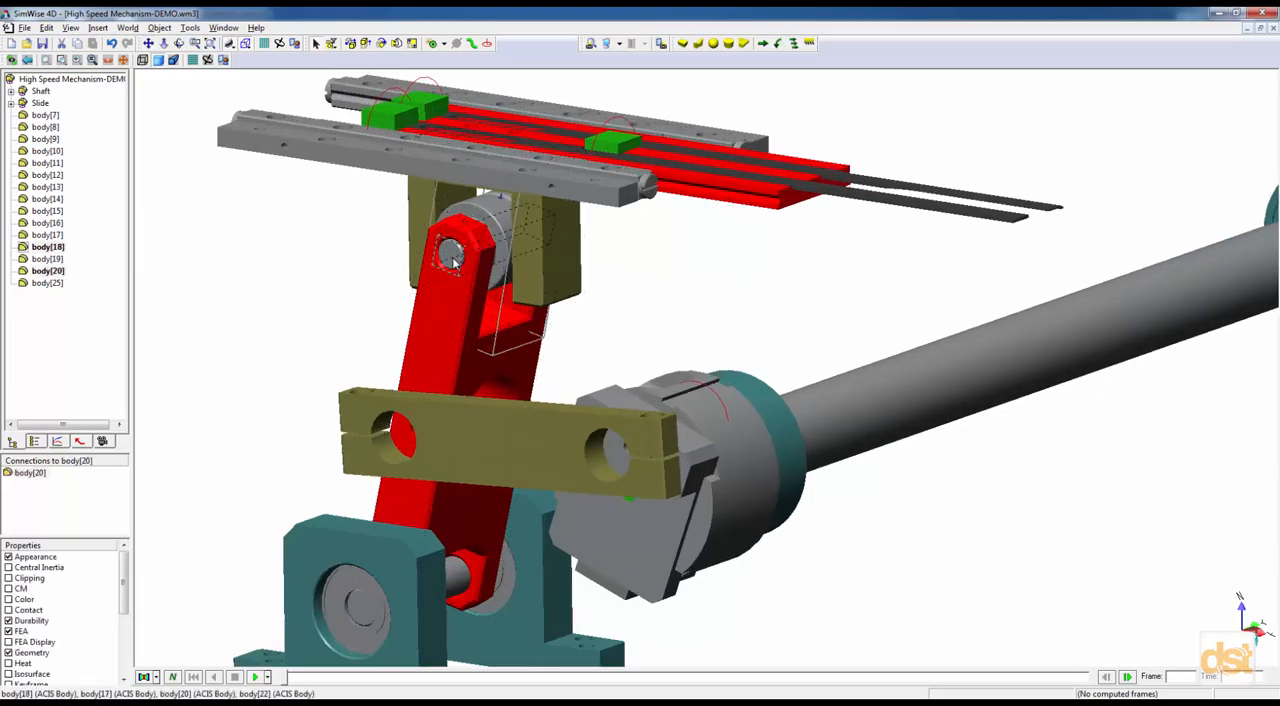
left_click(447, 323, "ctrl")
left_click(456, 574, "ctrl")
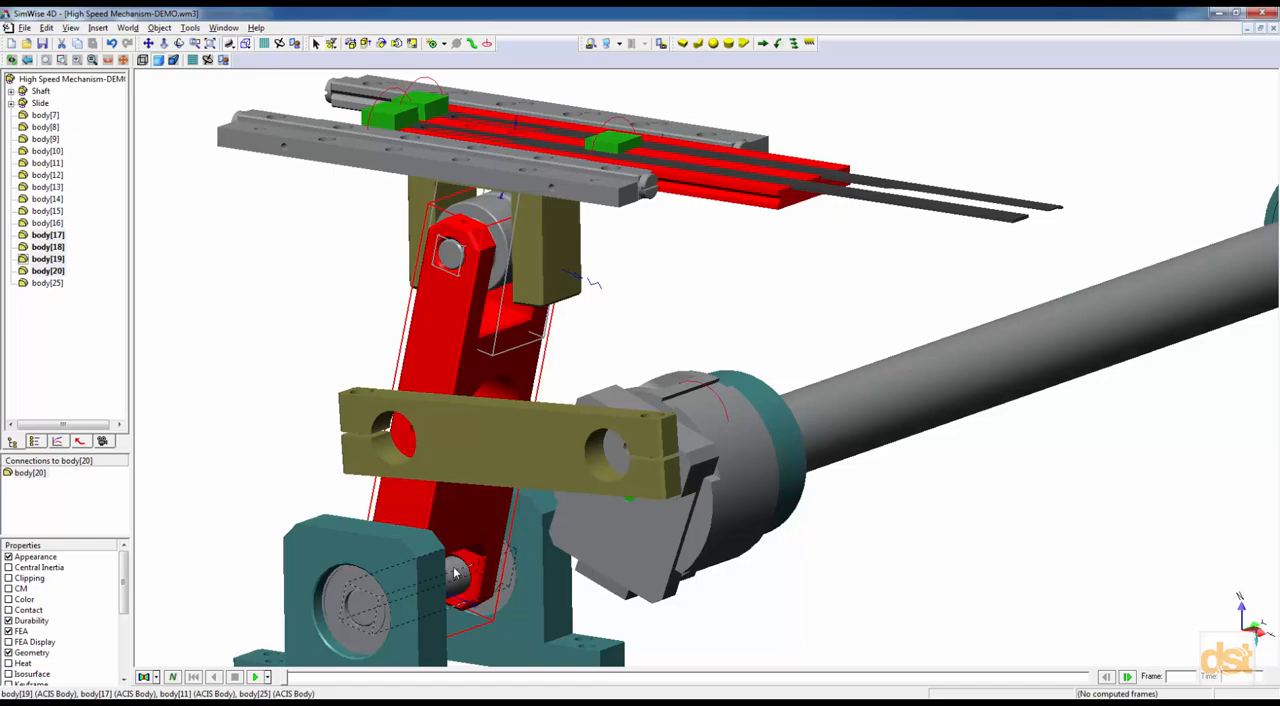
left_click(98, 28)
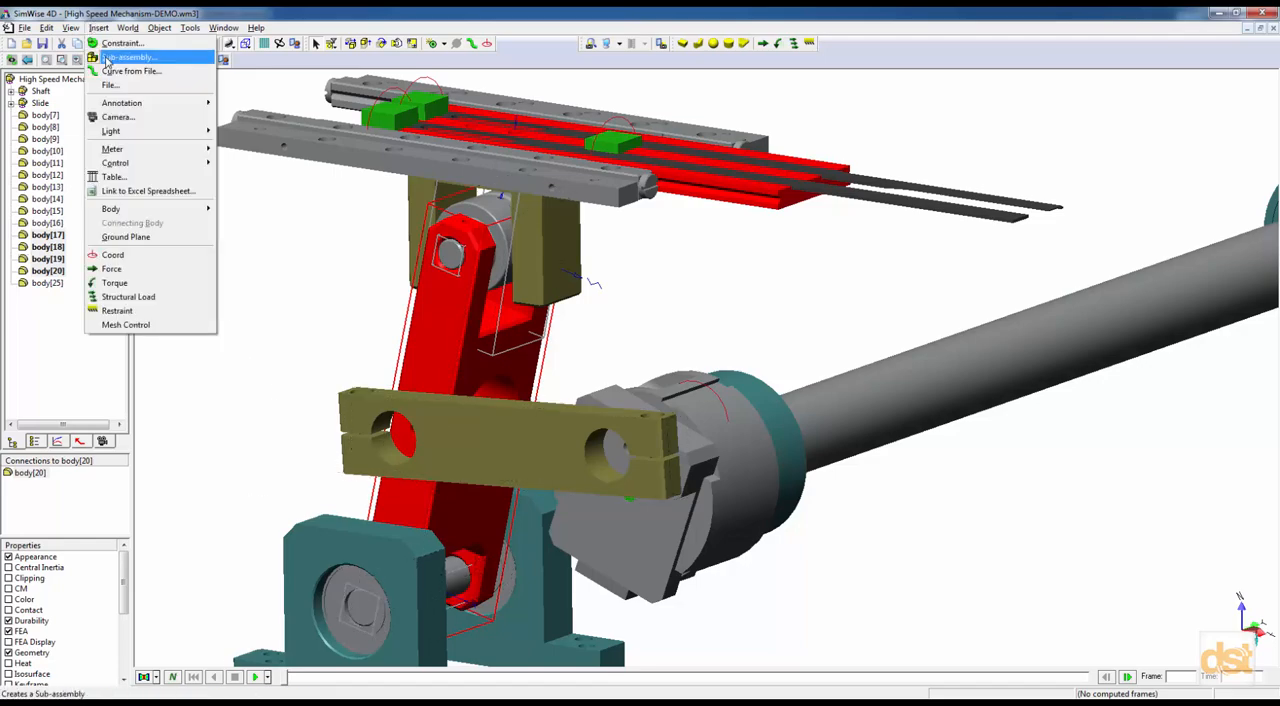
left_click(107, 58)
type("A")
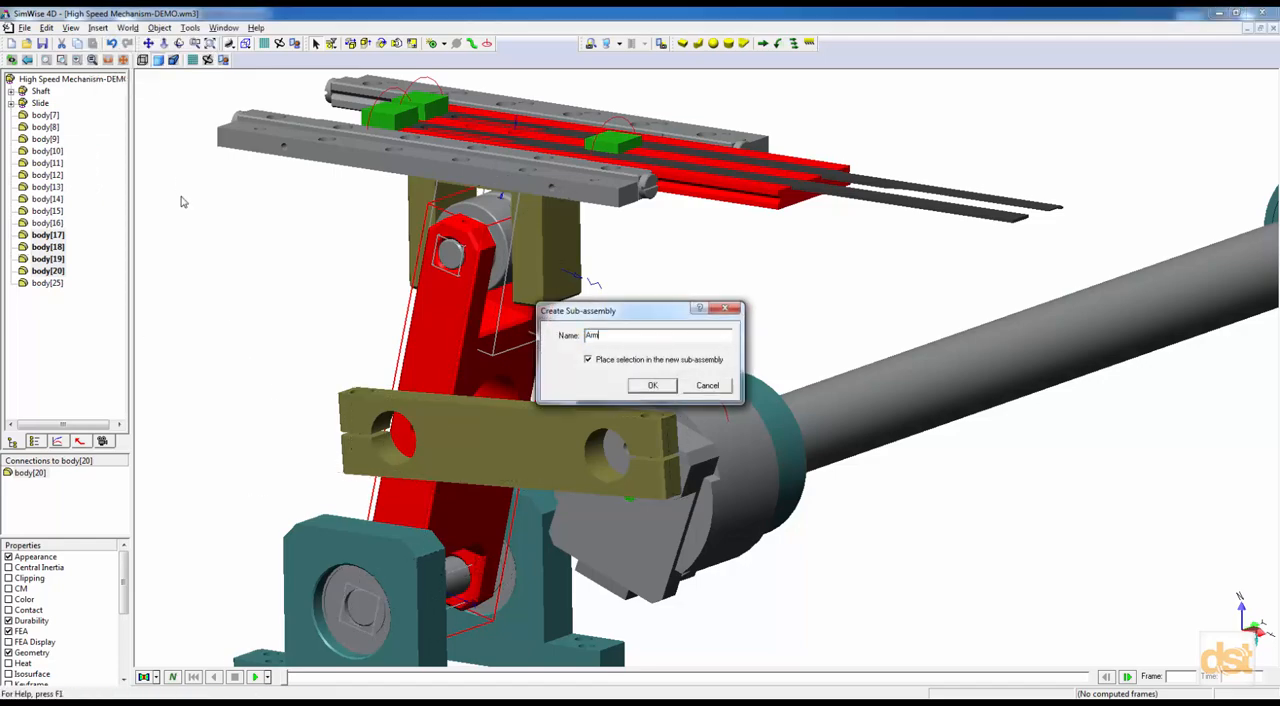
type("rm")
key("Return")
Rigidly join the bodies inside the Arm sub-assembly and clear the selection.
right_click(38, 92)
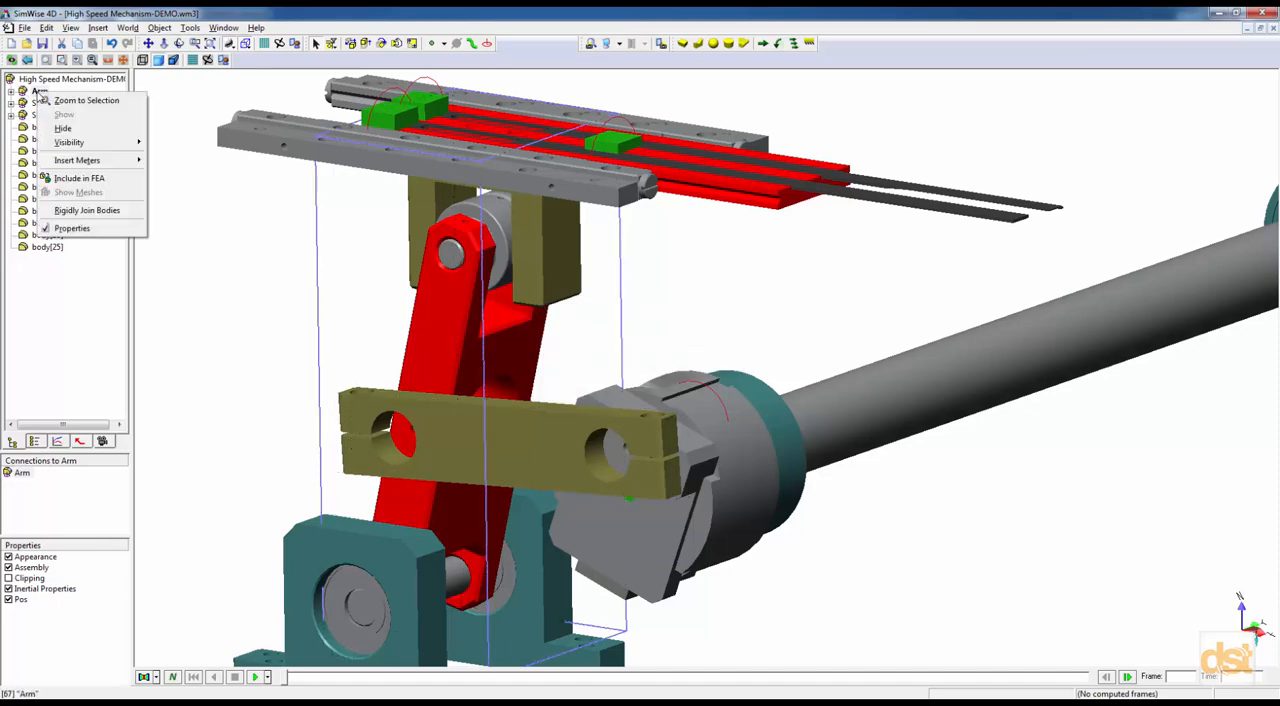
left_click(75, 211)
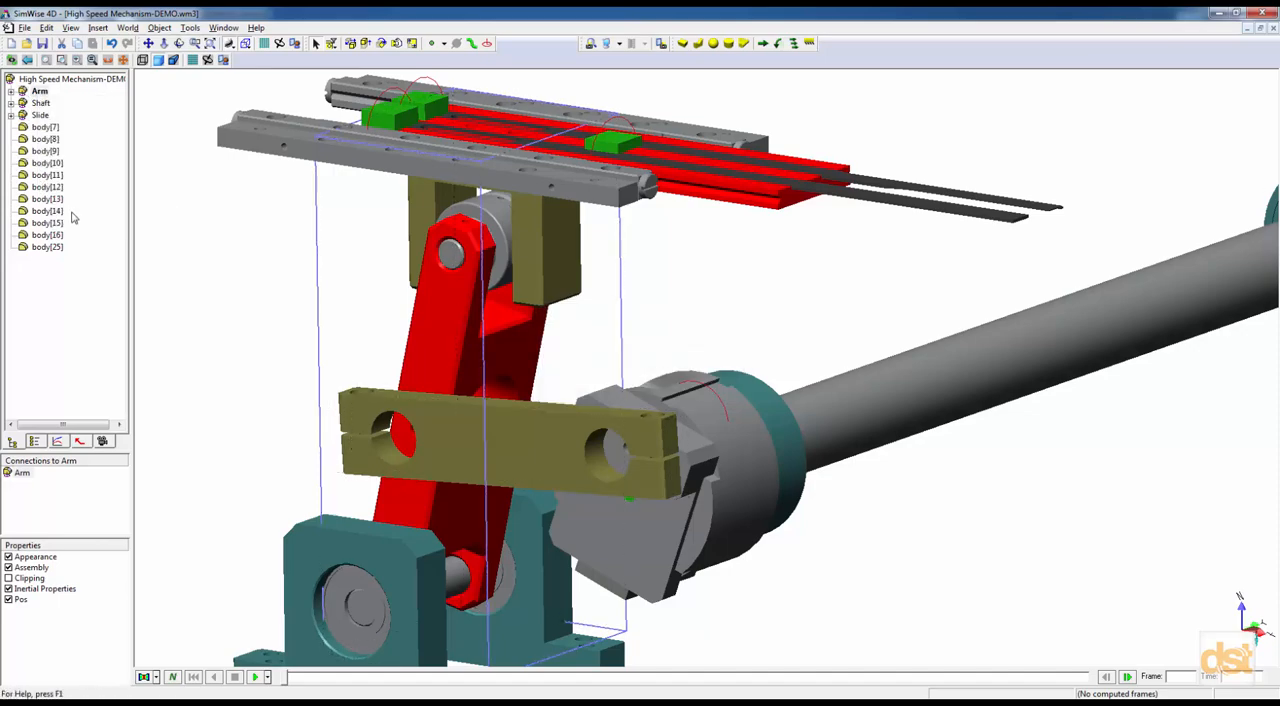
left_click(238, 303)
Fix the teal supports, their bearings and the grey guide rails to the background: body[7], body[8], body[10] to body[16] and body[25].
scroll(239, 303, "down", 3)
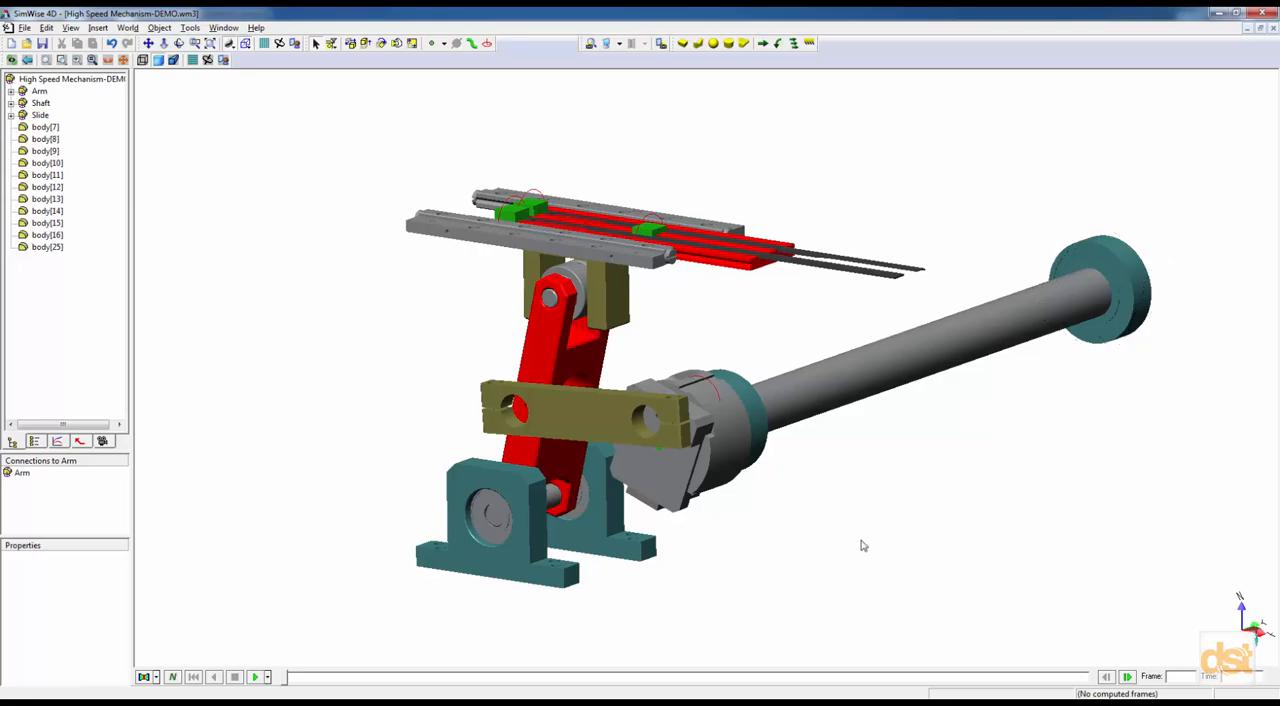
middle_click_drag(797, 514, 763, 520)
left_click(1027, 213)
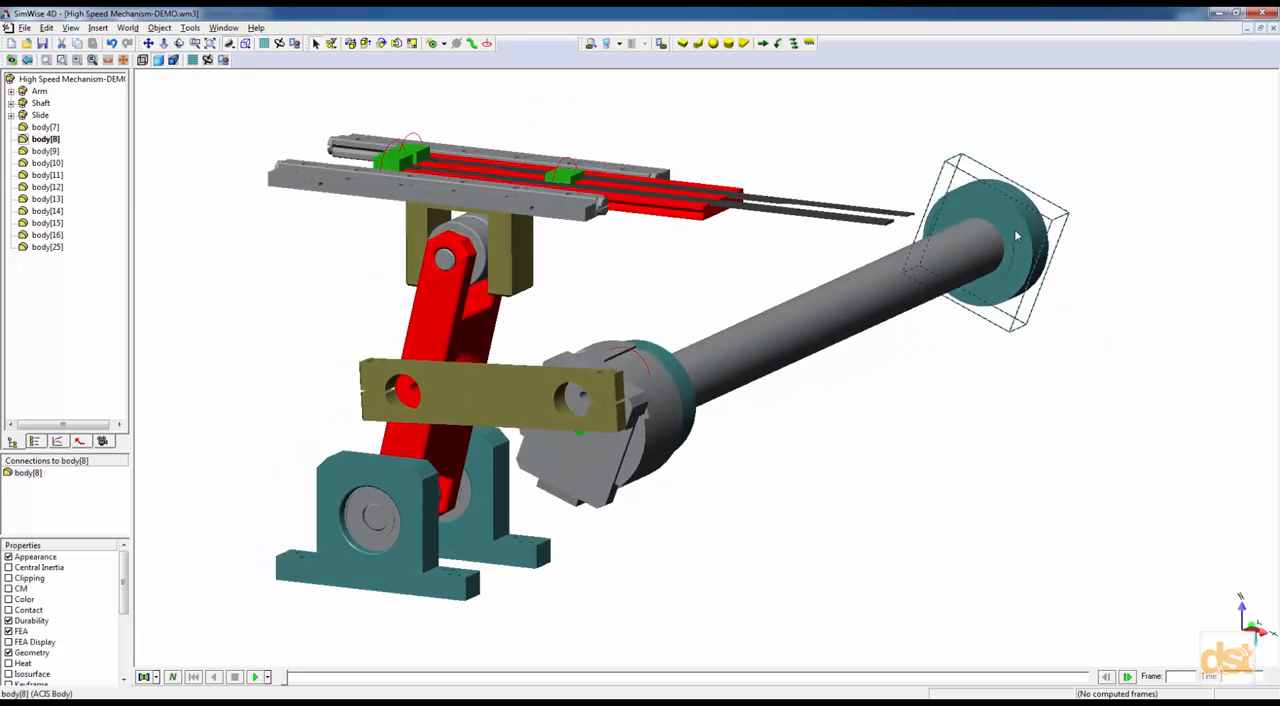
left_click(612, 380, "shift")
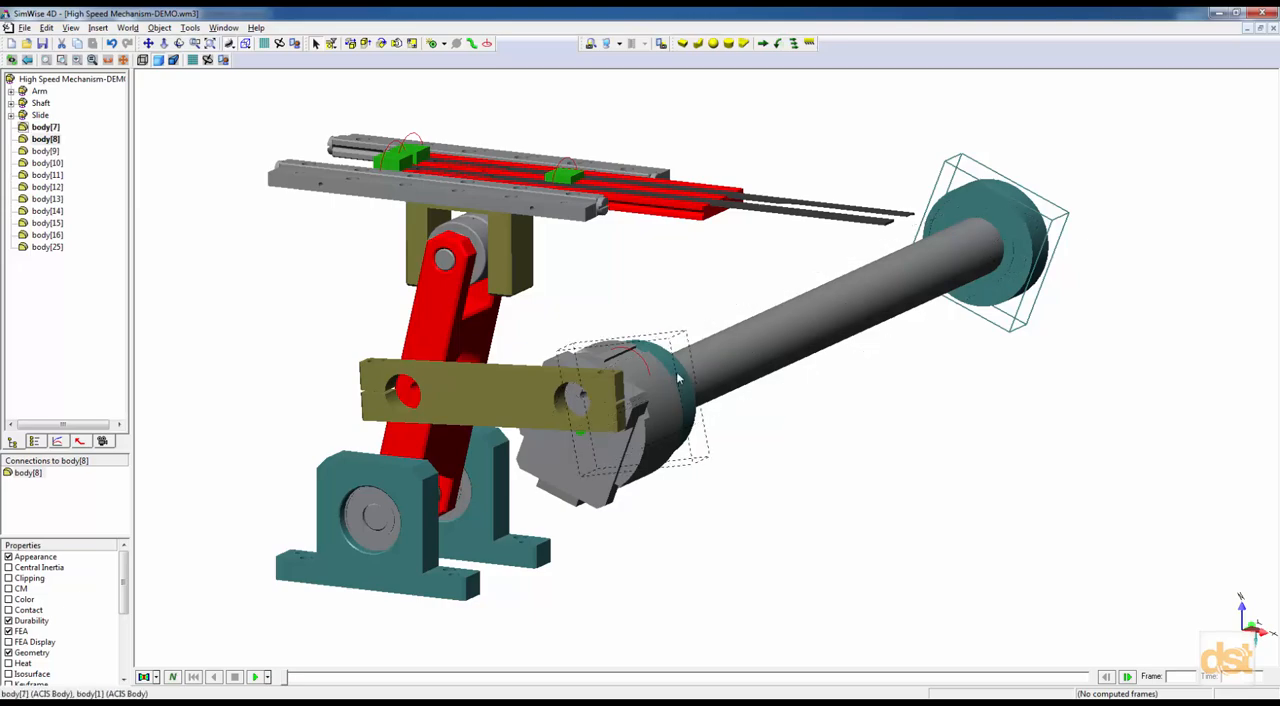
left_click(498, 507, "shift")
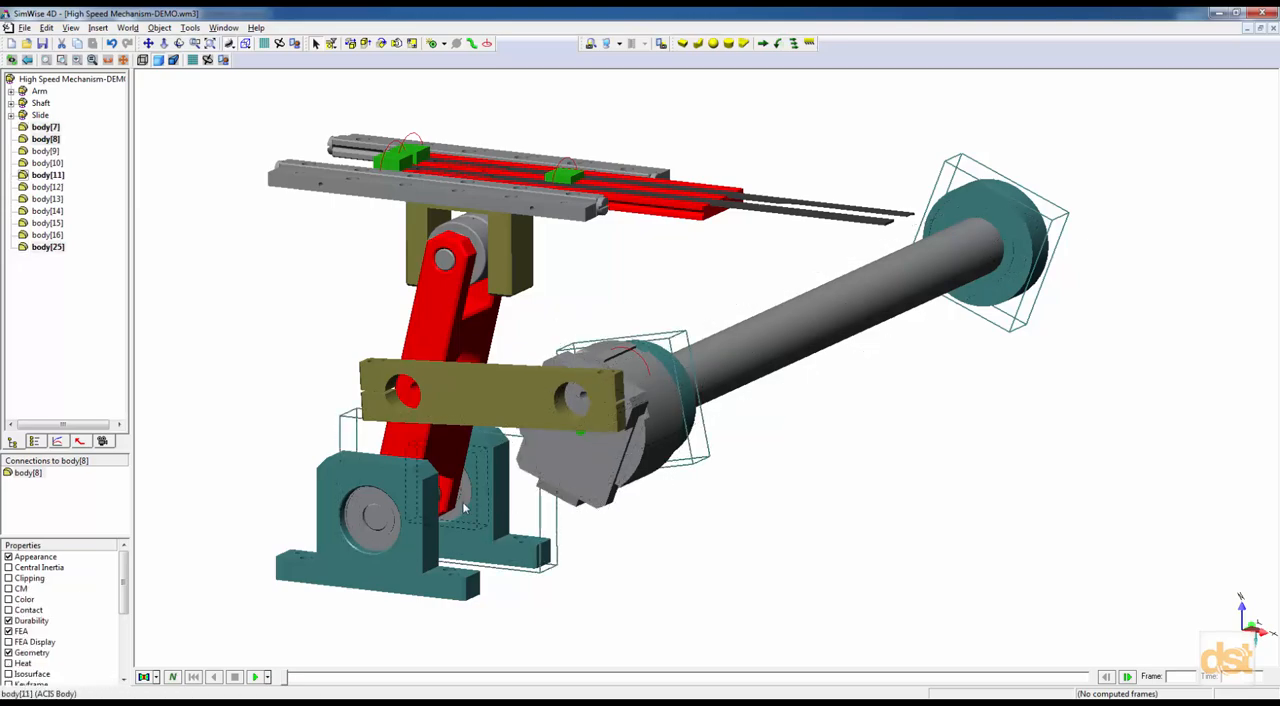
left_click(386, 540, "shift")
left_click(391, 586, "shift")
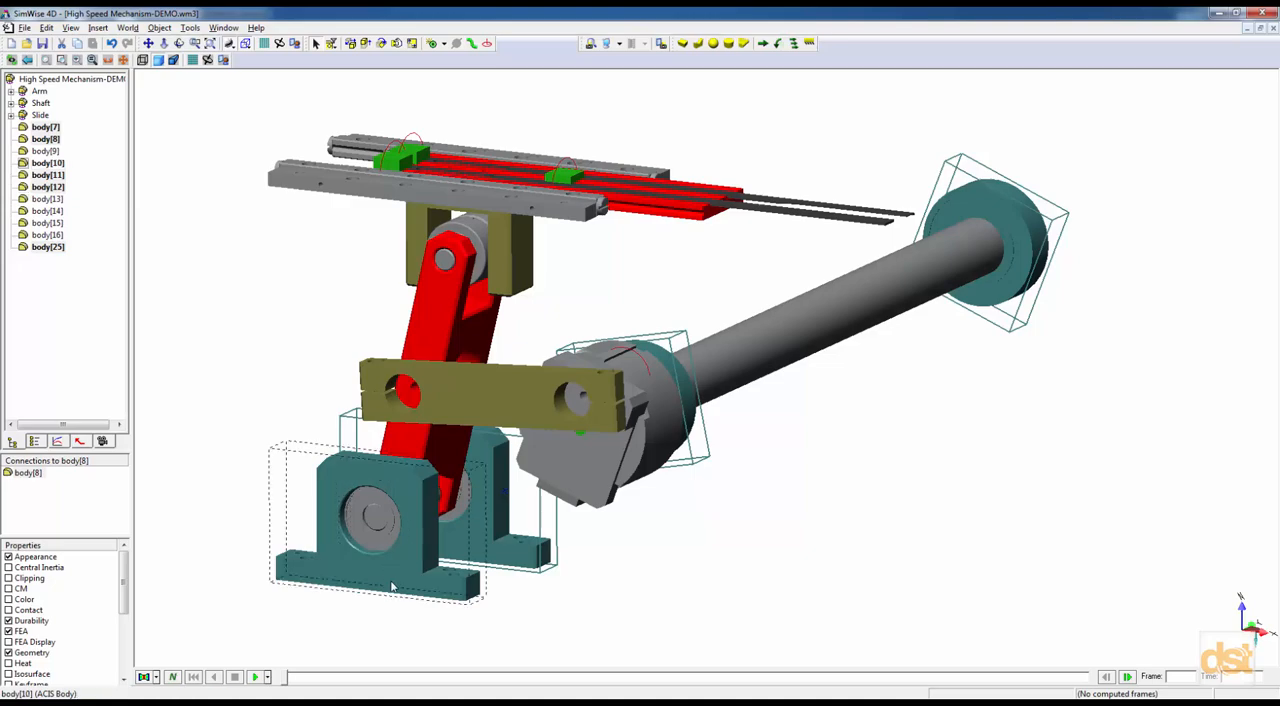
middle_click_drag(455, 213, 374, 115)
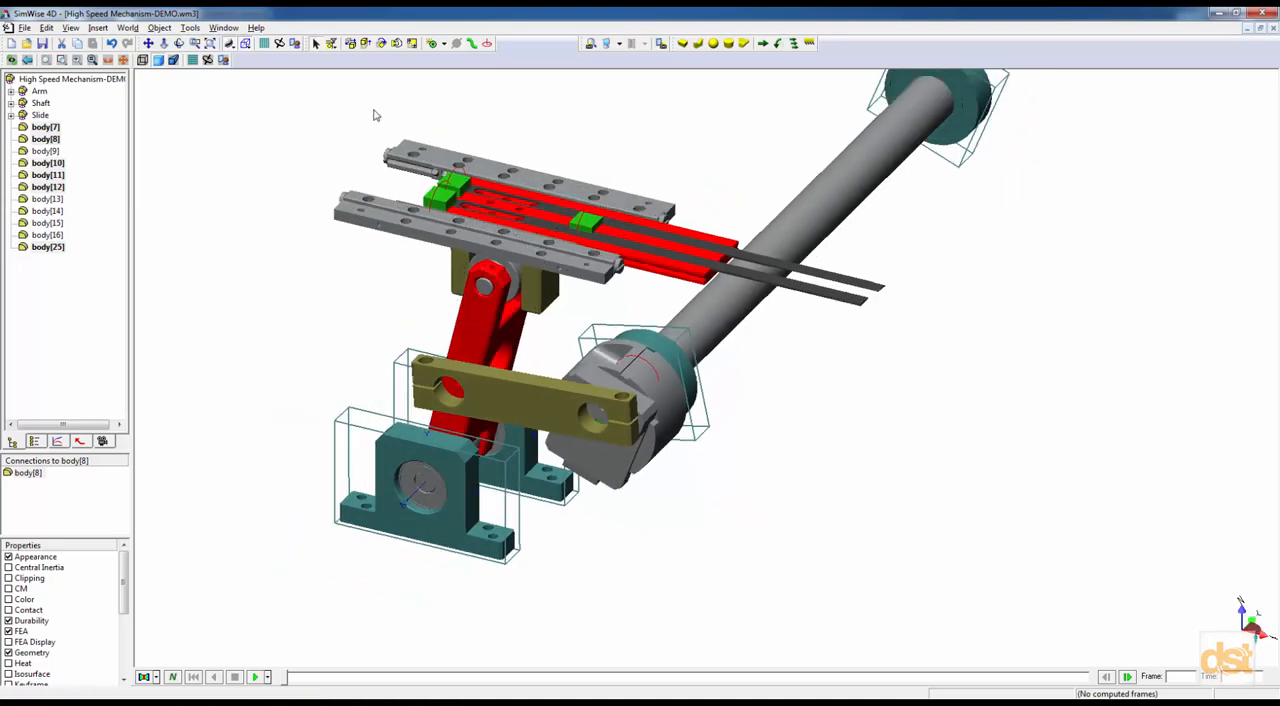
left_click(414, 149, "shift")
left_click(409, 168, "shift")
left_click(392, 206, "shift")
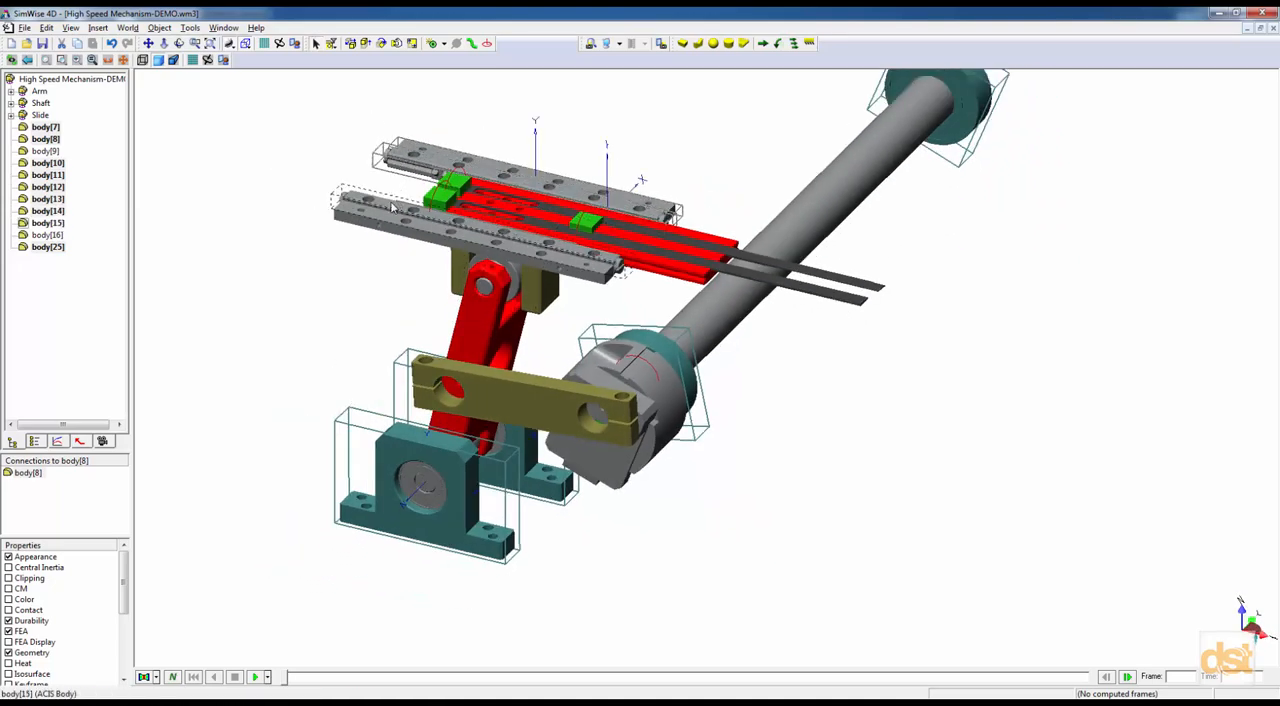
left_click(388, 225, "shift")
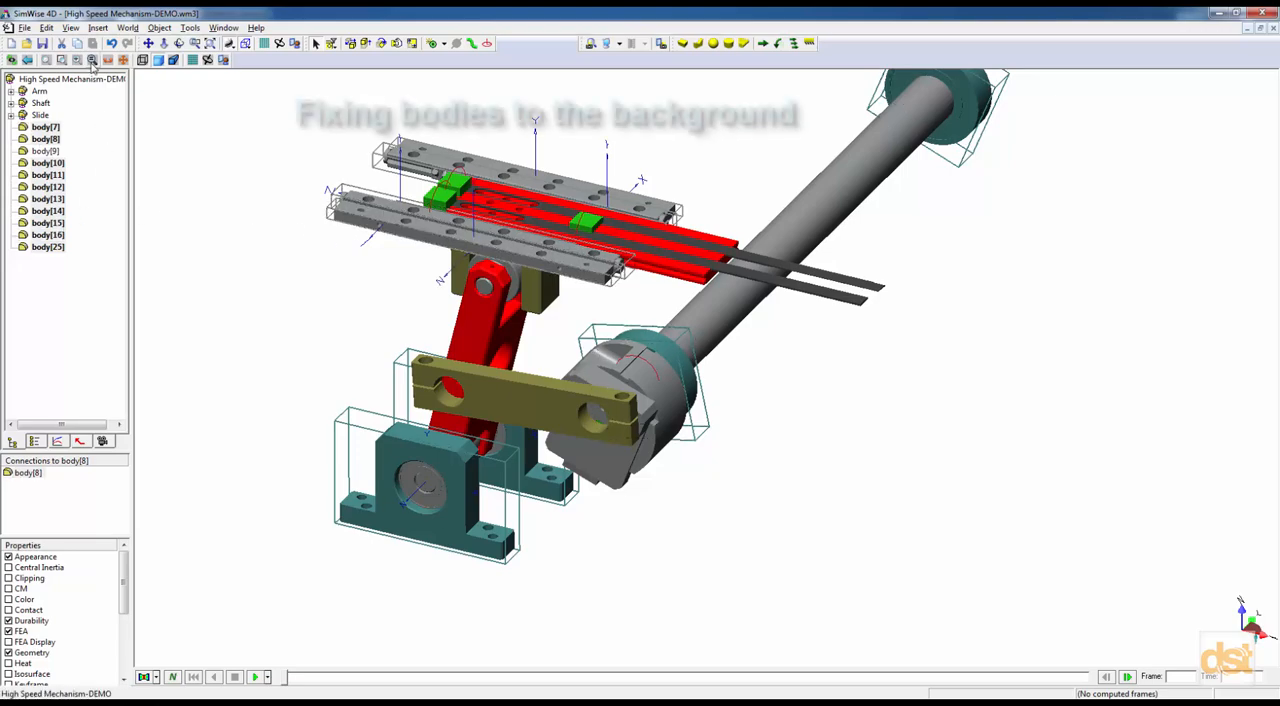
right_click(47, 185)
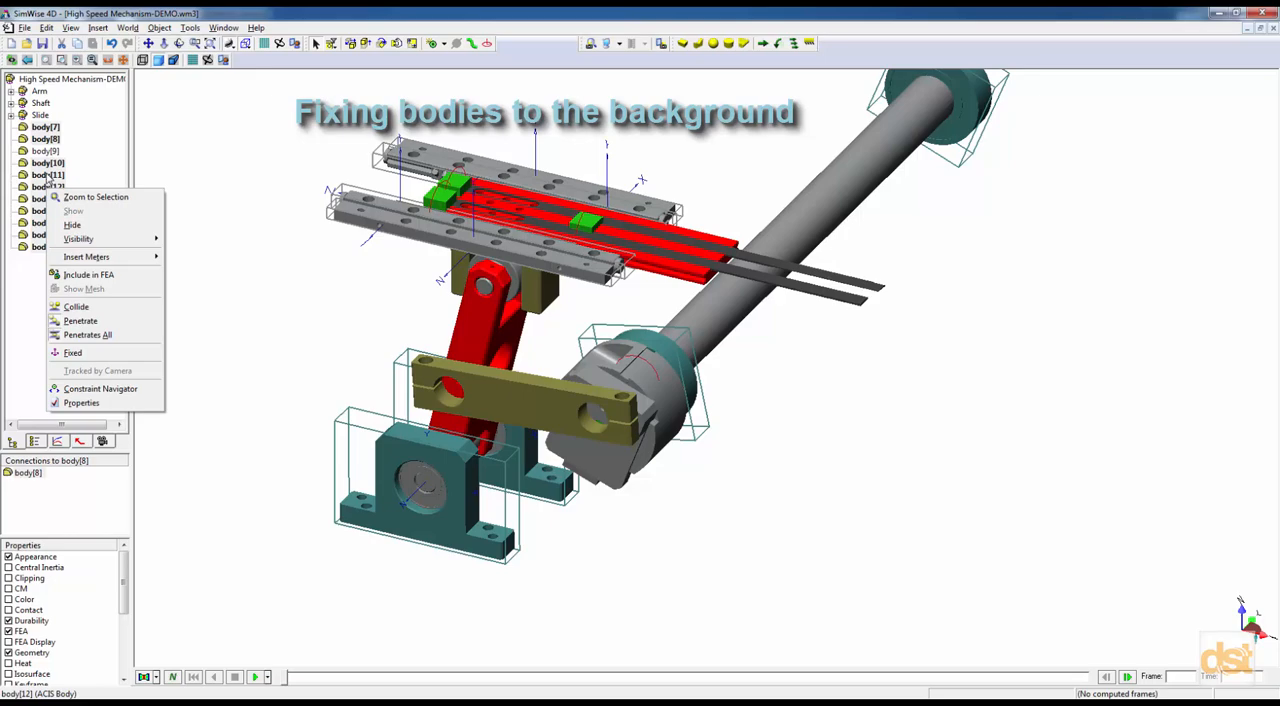
left_click(90, 353)
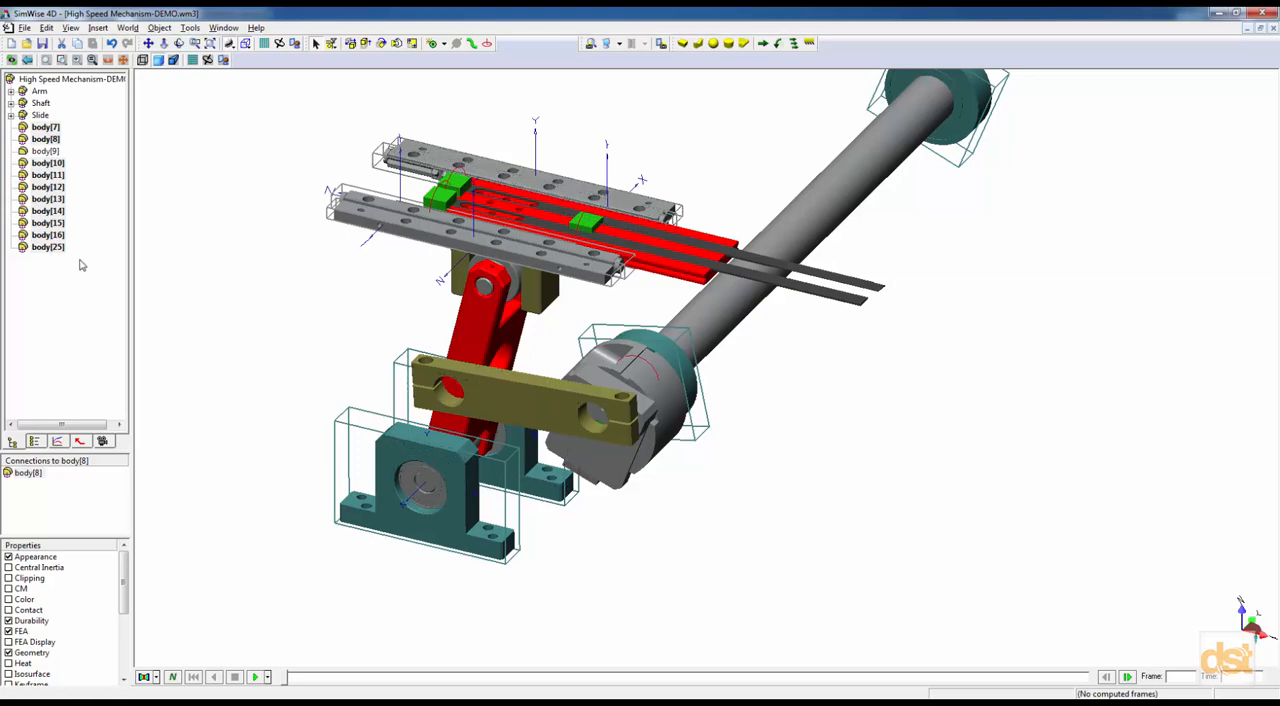
Group the fixed bodies into a new sub-assembly named Grounded and check its contents in the object tree, leaving it collapsed.
left_click(96, 28)
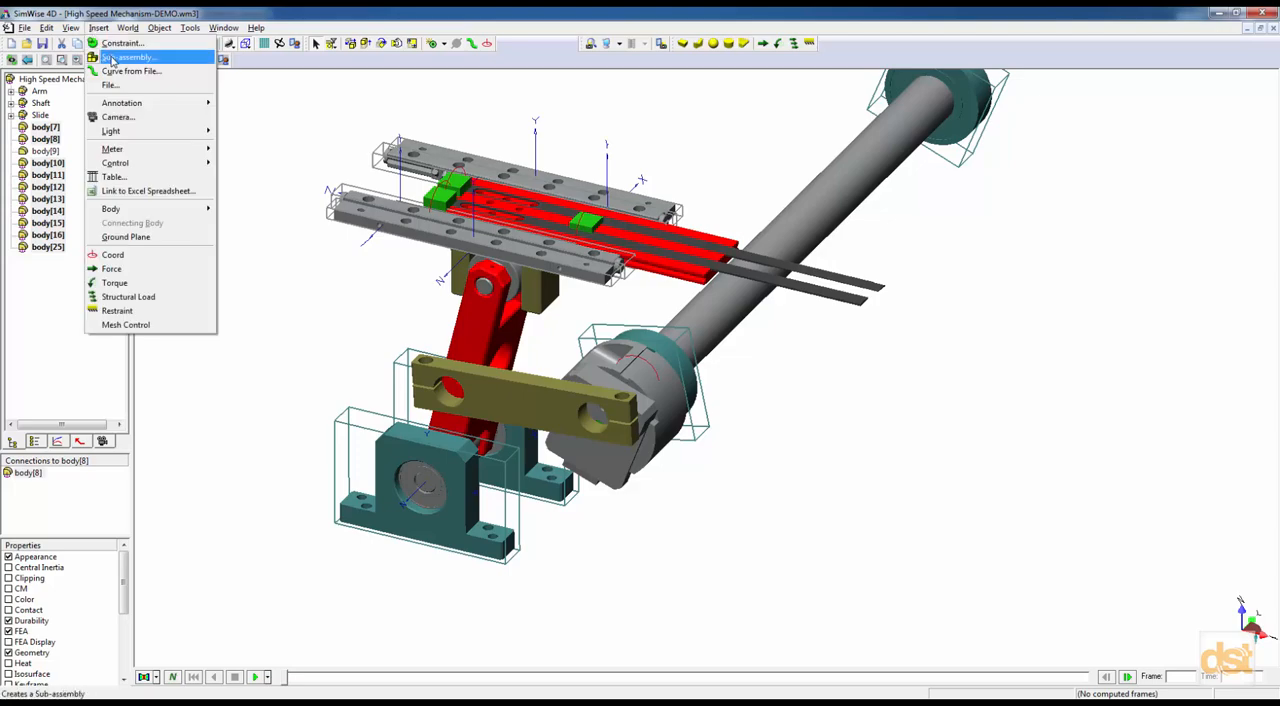
left_click(112, 58)
type("Gi")
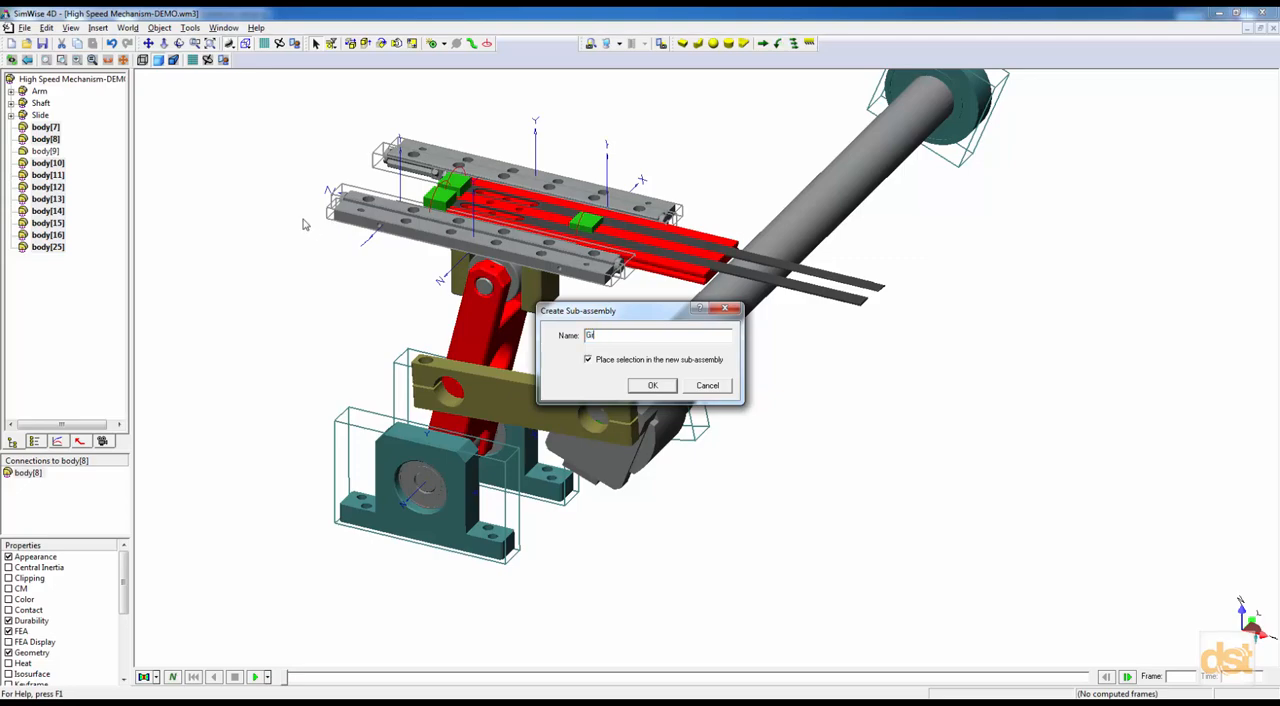
key("Return")
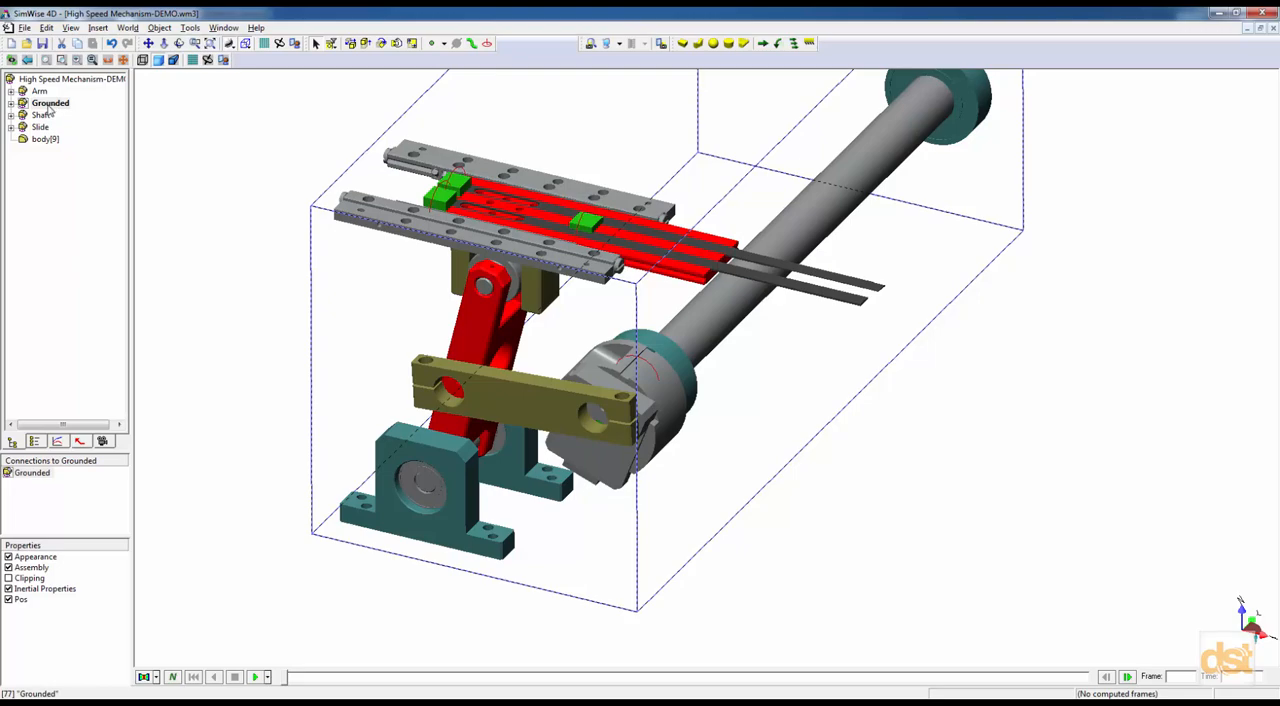
left_click(11, 103)
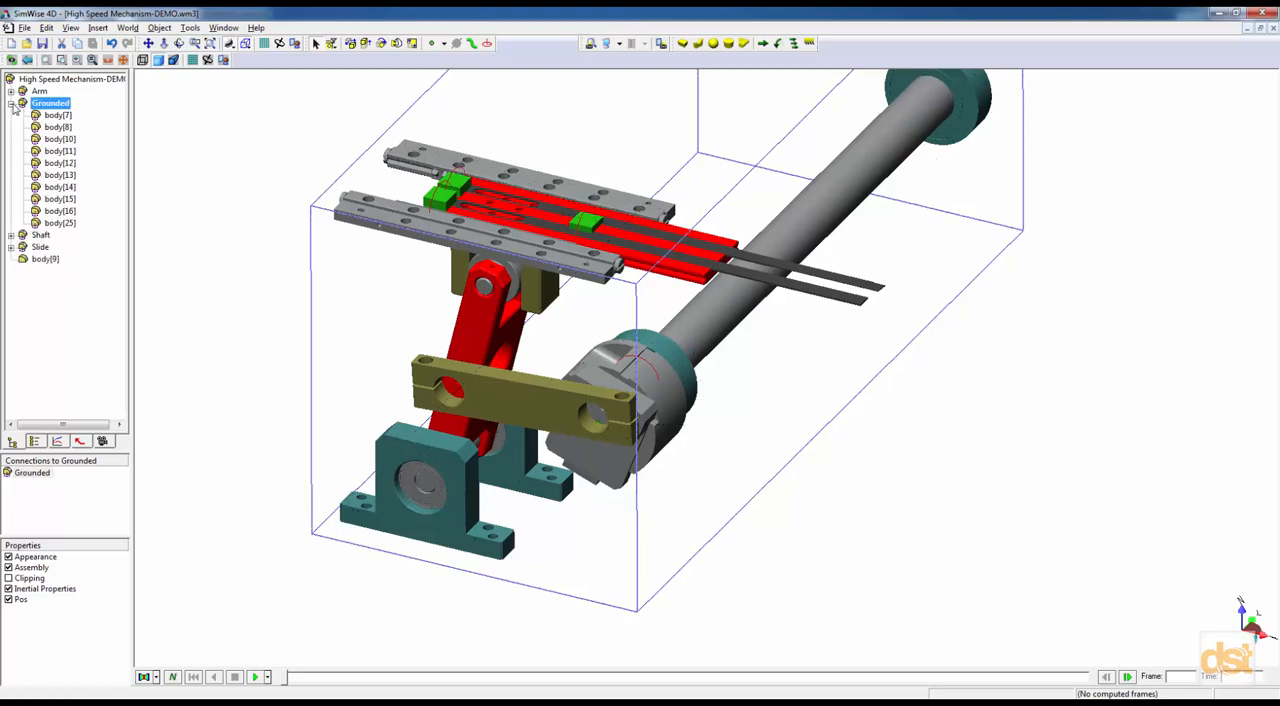
left_click(11, 103)
left_click(192, 297)
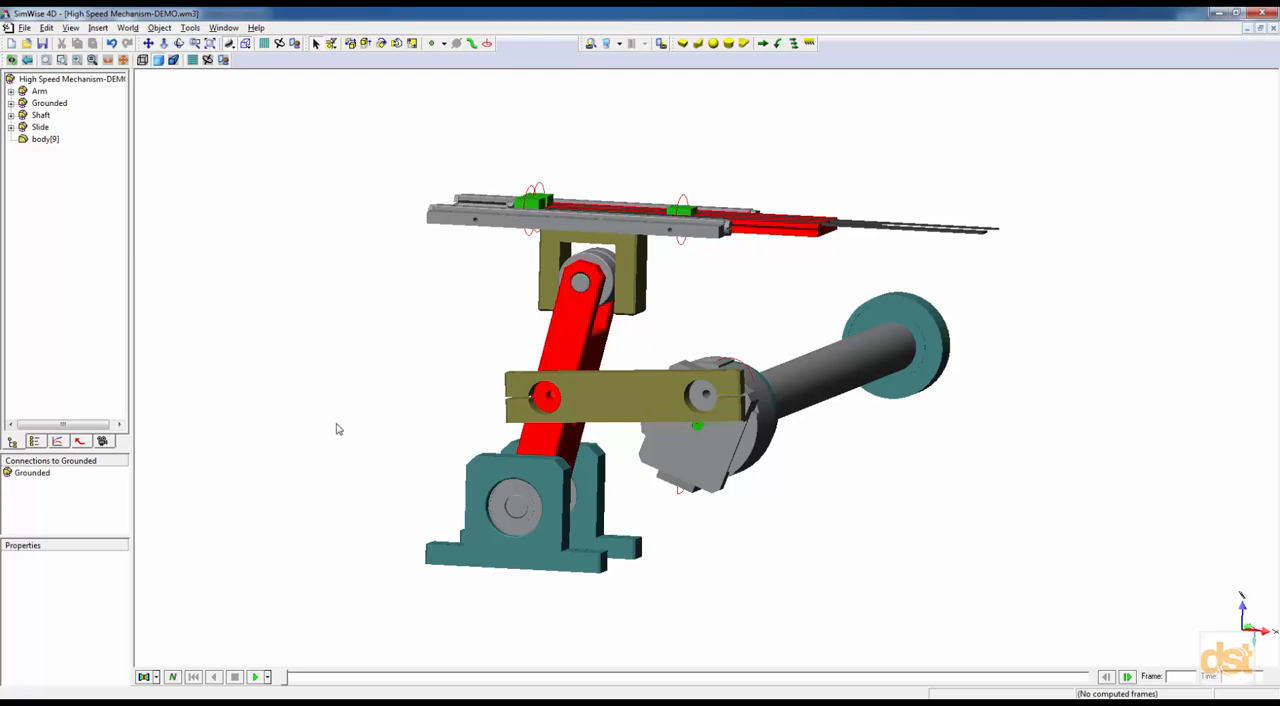
Run the motion simulation for a short while, stop it, and scrub through the computed motion back to frame 0.
left_click(257, 679)
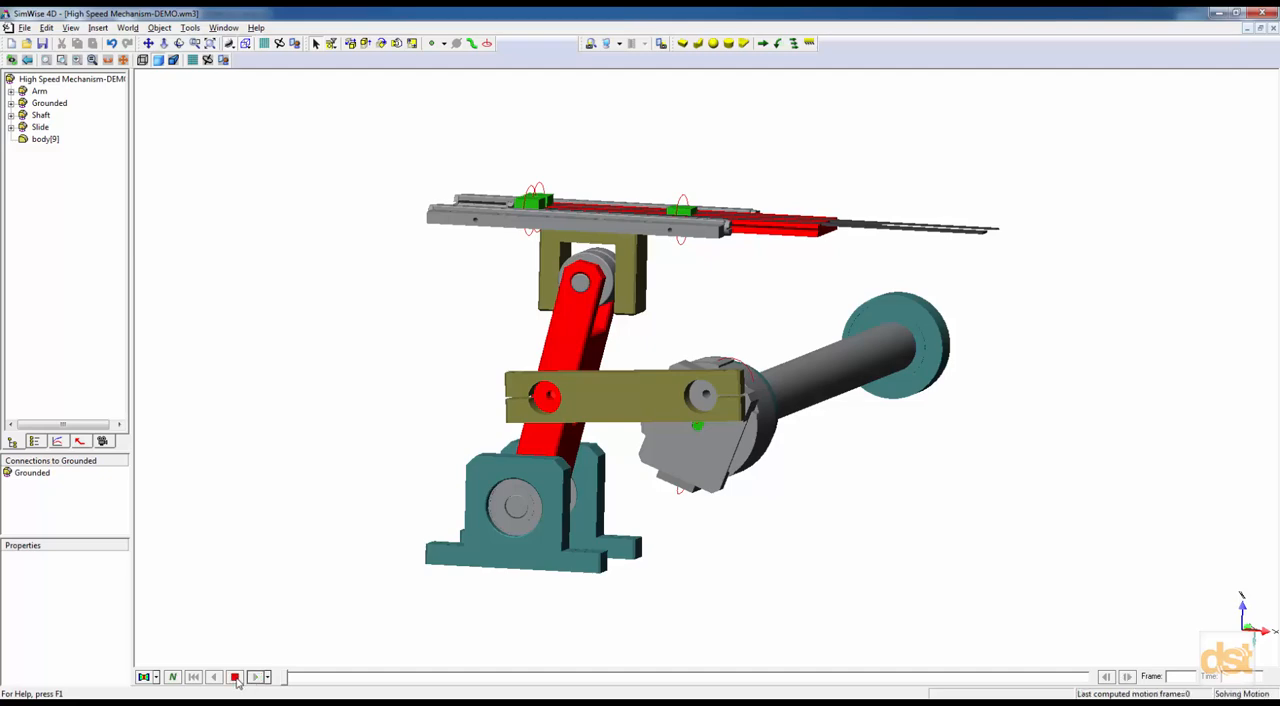
left_click(235, 678)
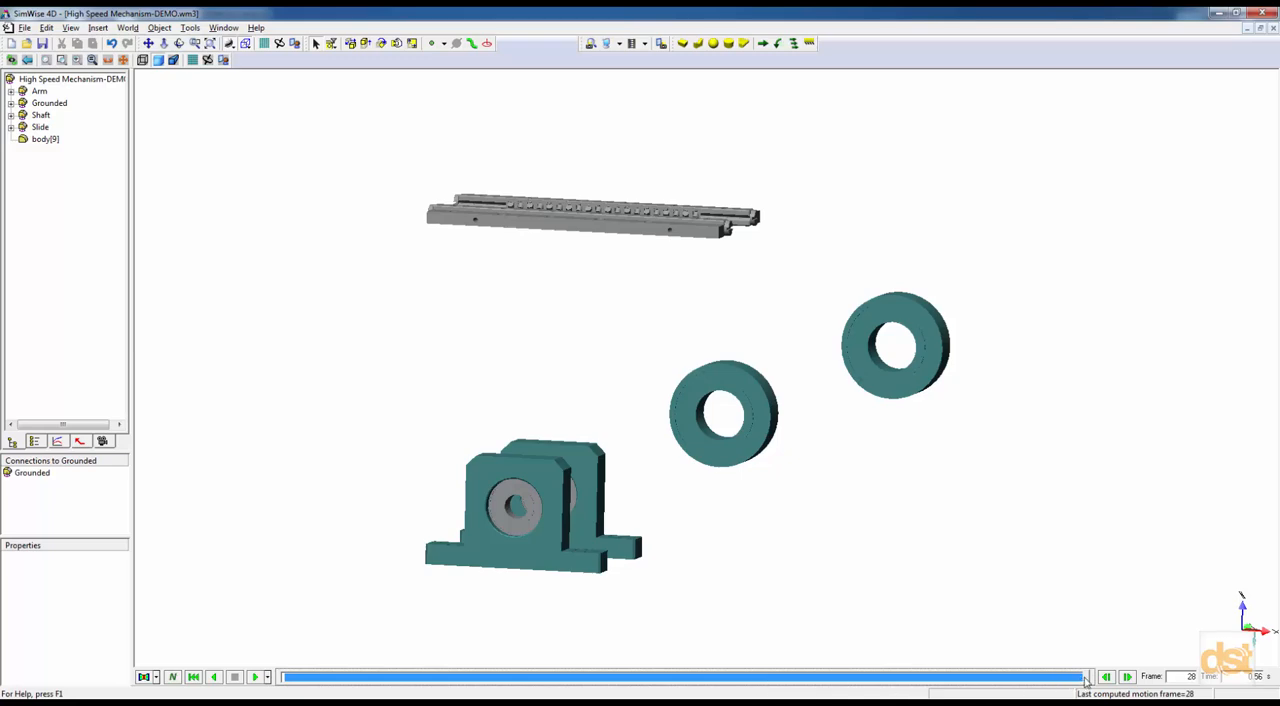
left_click_drag(1086, 680, 399, 679)
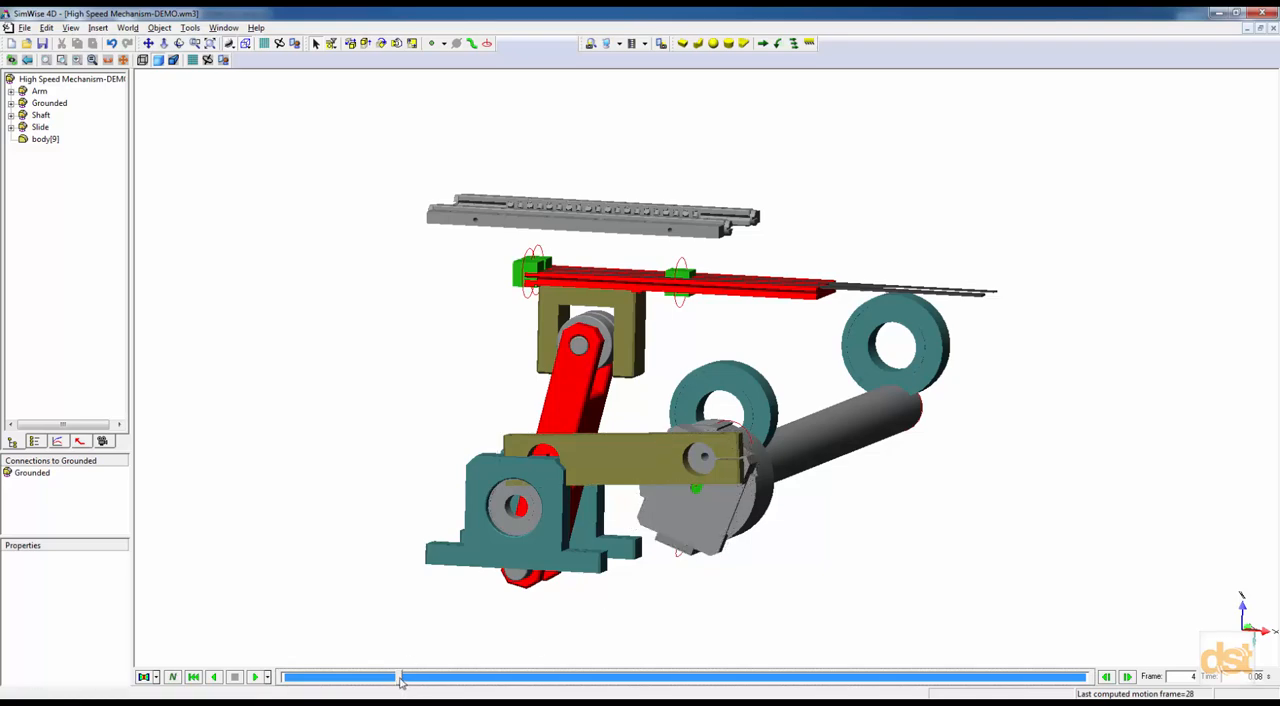
left_click_drag(400, 680, 337, 690)
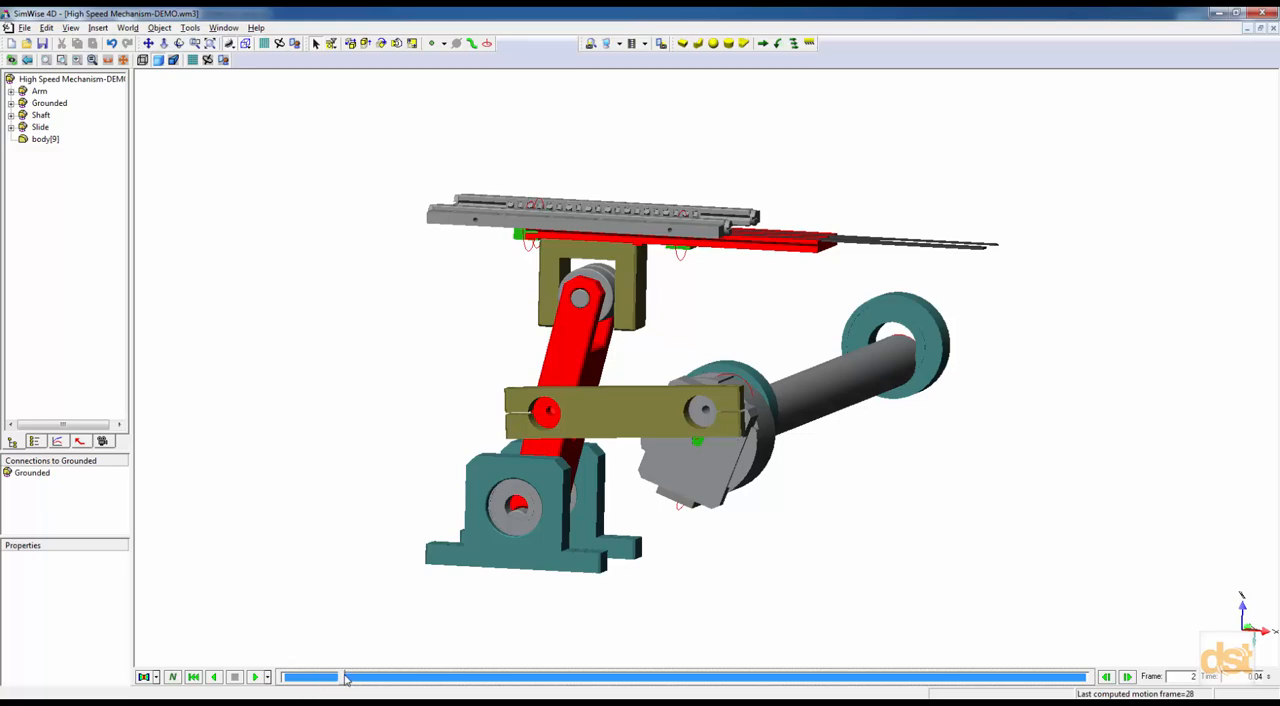
left_click_drag(340, 679, 294, 682)
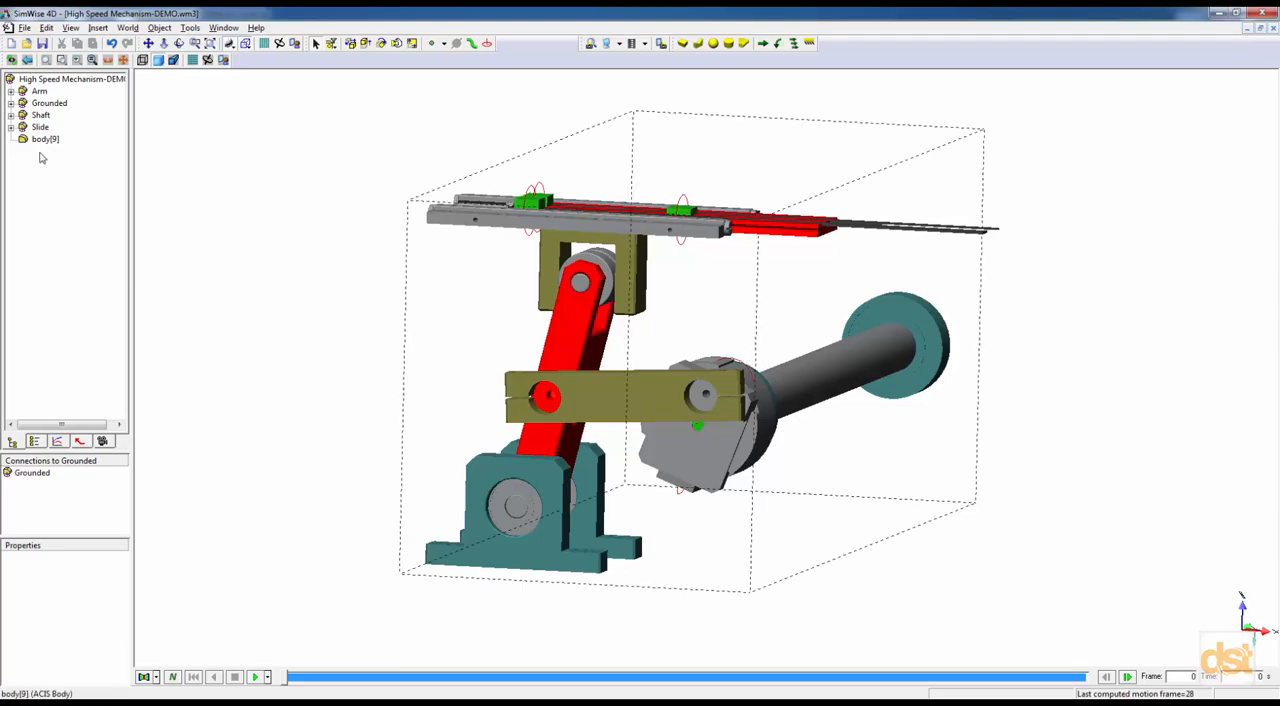
Switch to the flat object list, widen it, and hide every constraint and coord from constraint[27] to coord[76].
left_click(37, 443)
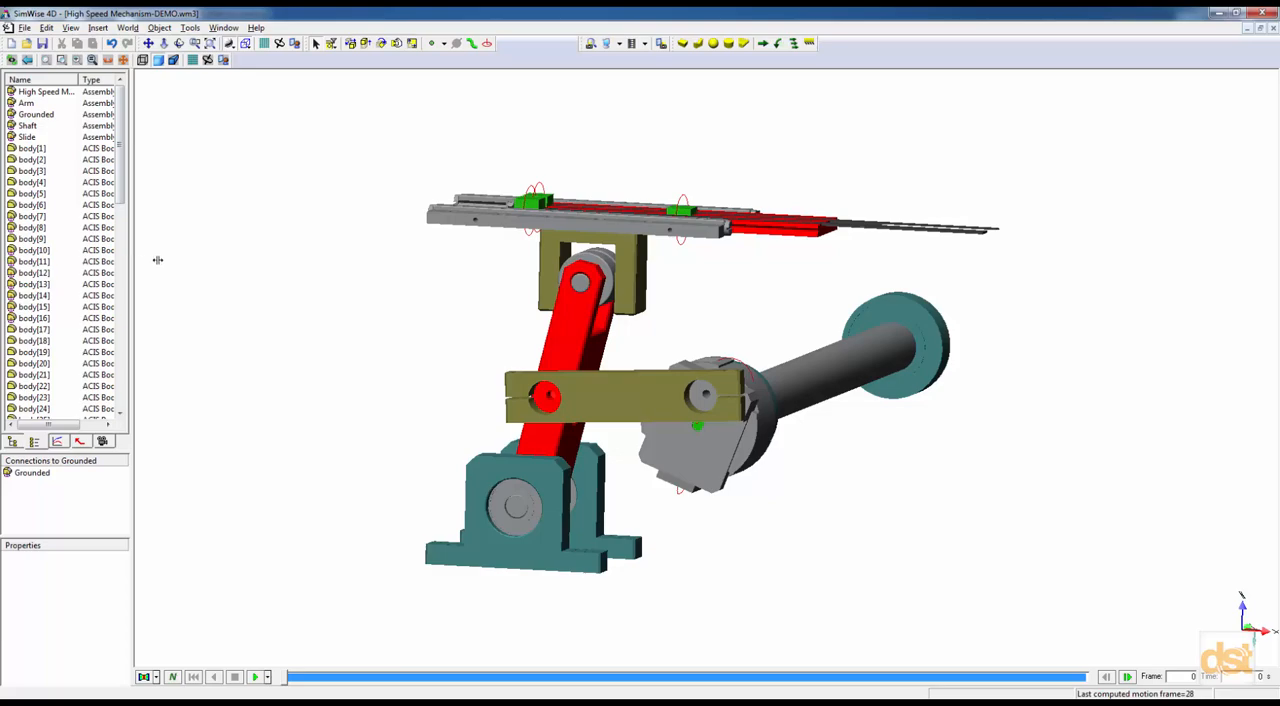
left_click_drag(157, 260, 208, 268)
left_click_drag(200, 138, 199, 234)
left_click(33, 194)
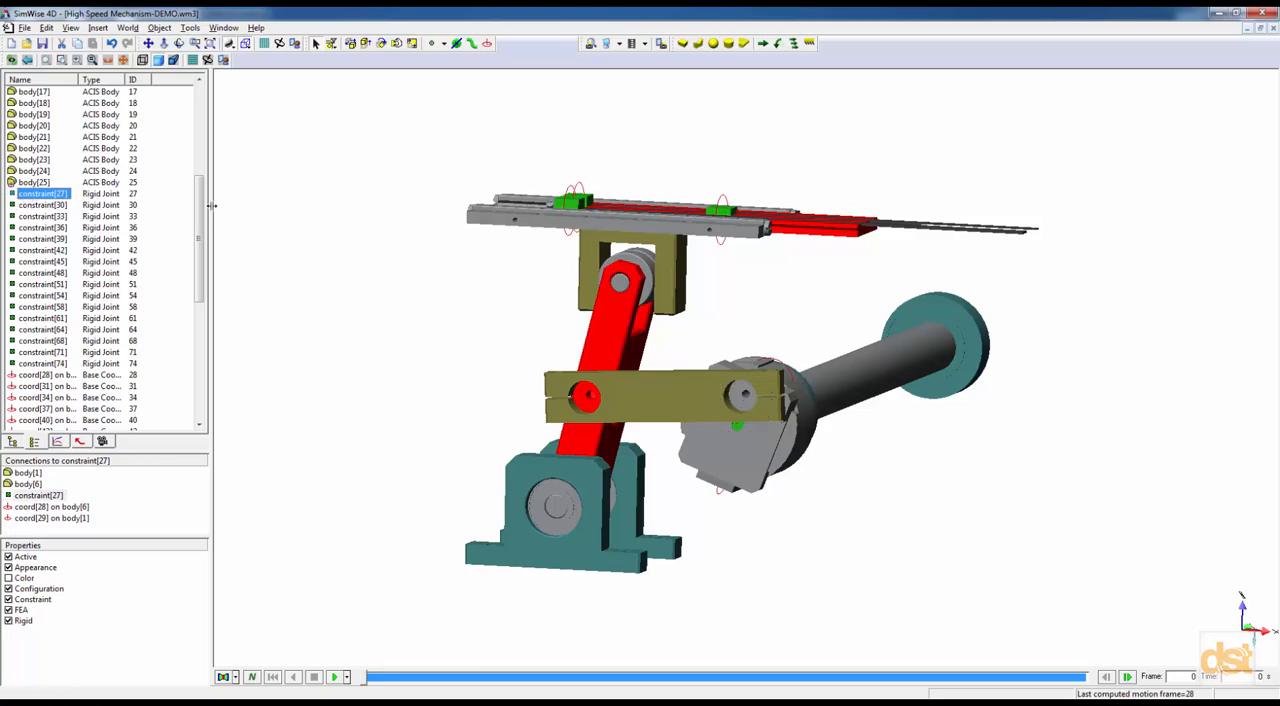
left_click_drag(199, 190, 199, 305)
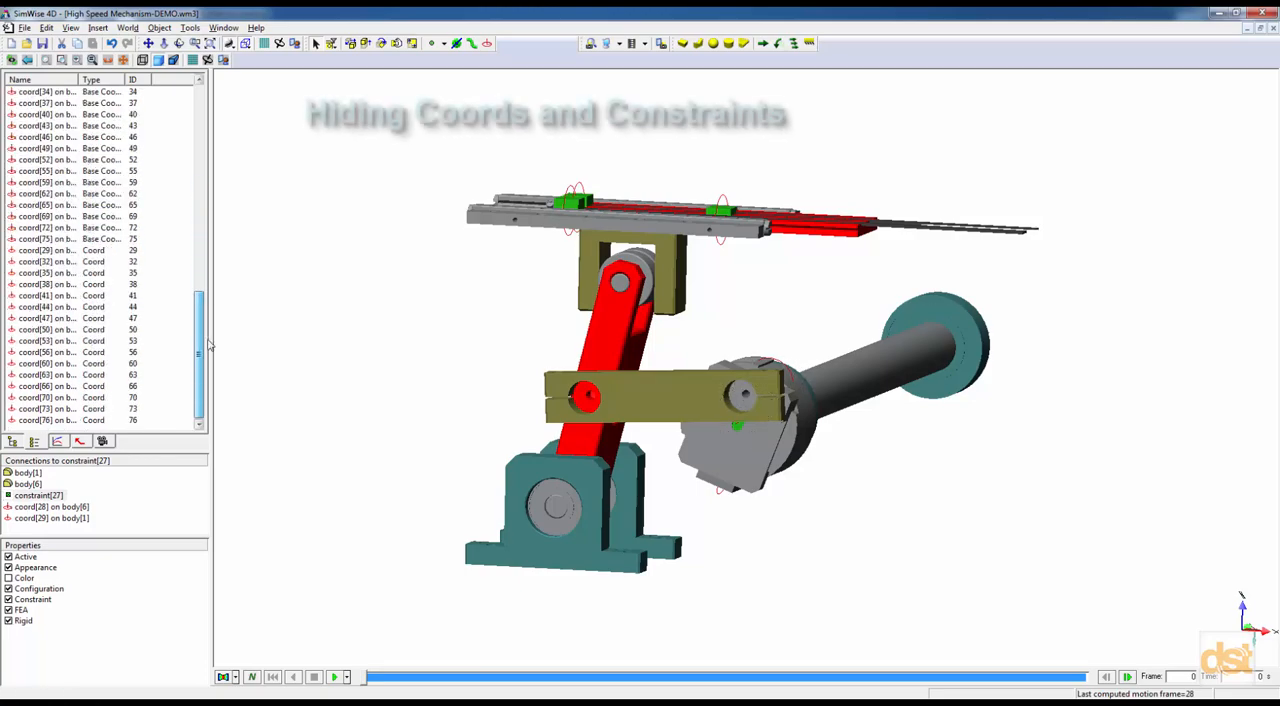
left_click(45, 420, "shift")
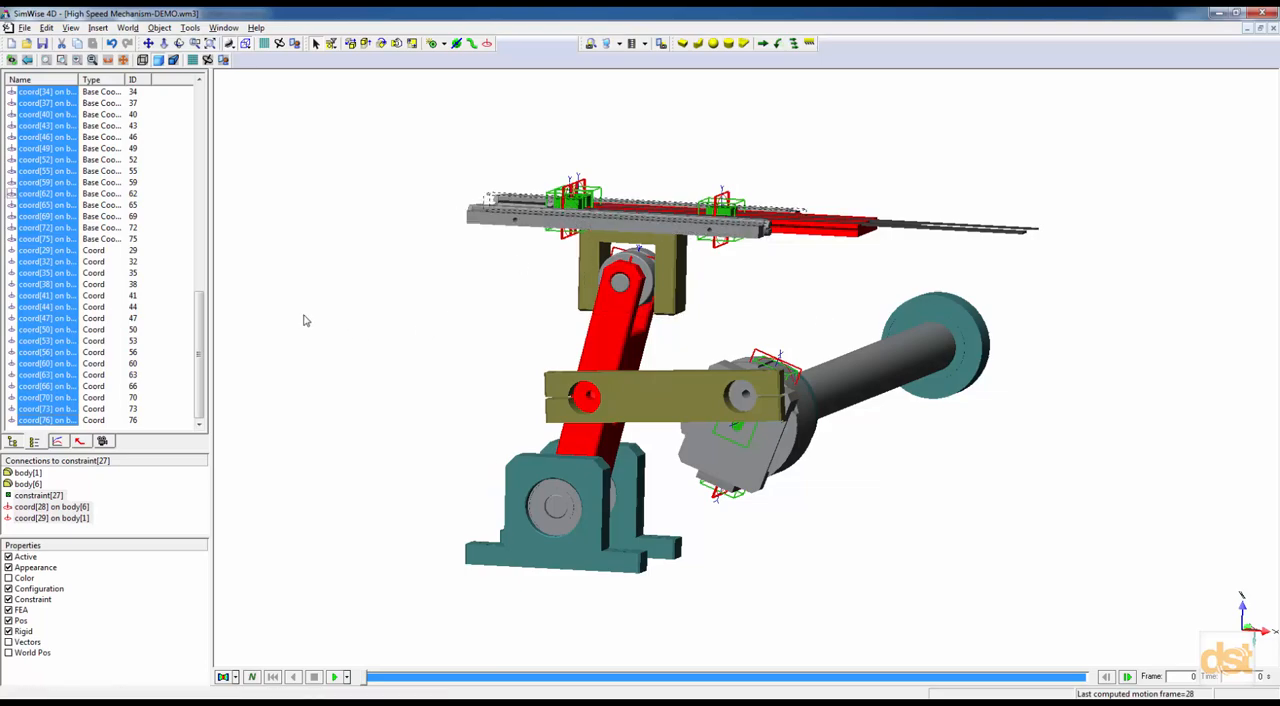
right_click(53, 243)
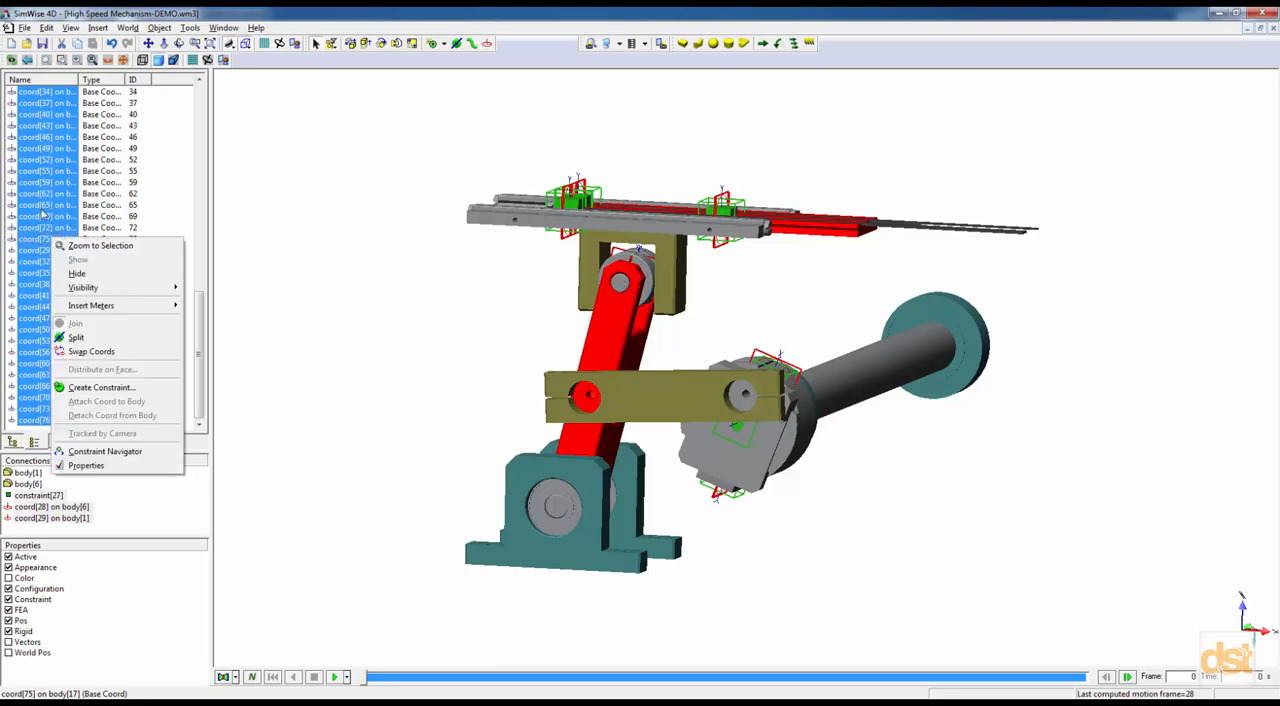
left_click(78, 274)
left_click(365, 321)
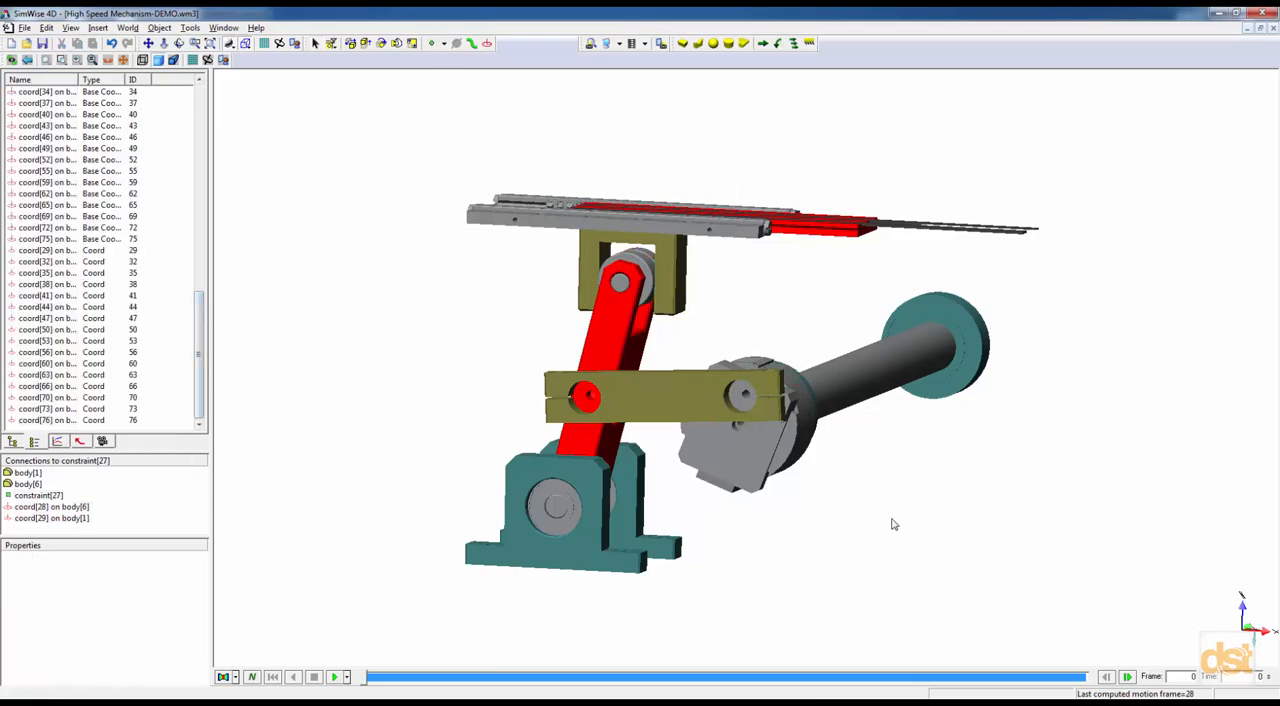
Examine the pivots between the red arm, link, shaft and teal supports from several angles.
scroll(828, 517, "up", 1)
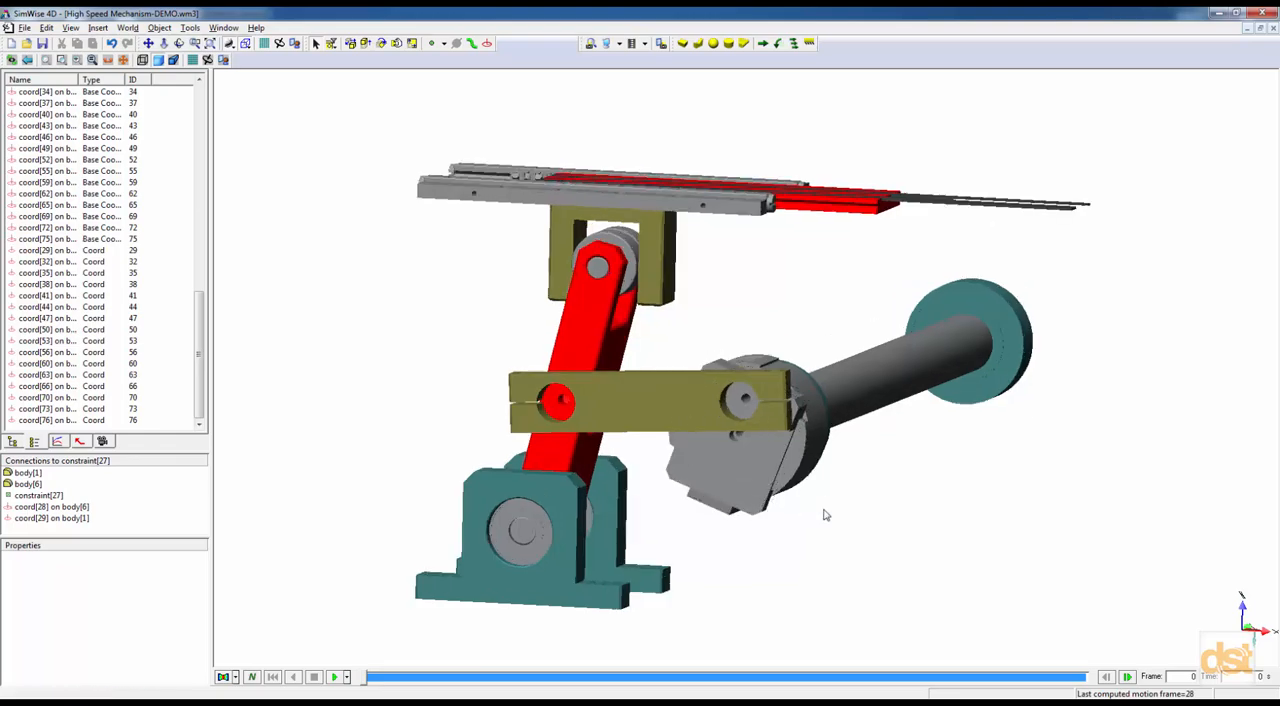
scroll(825, 515, "up", 1)
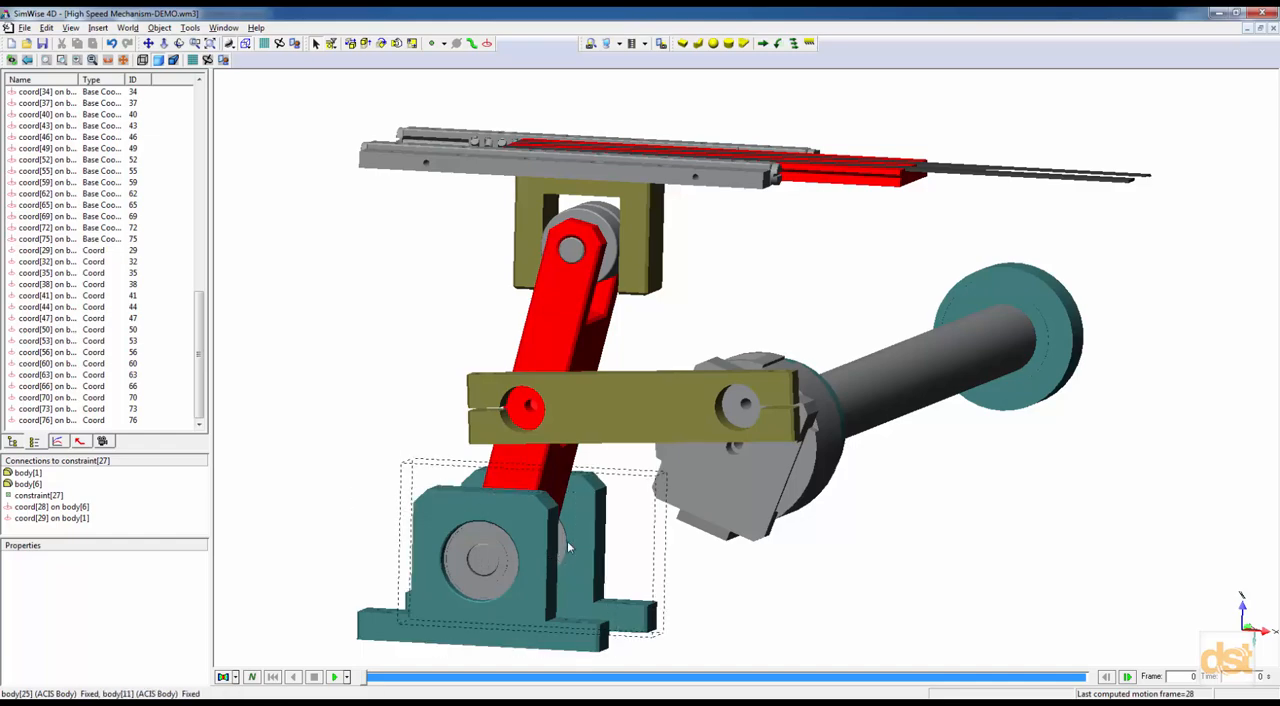
middle_click_drag(557, 552, 460, 538)
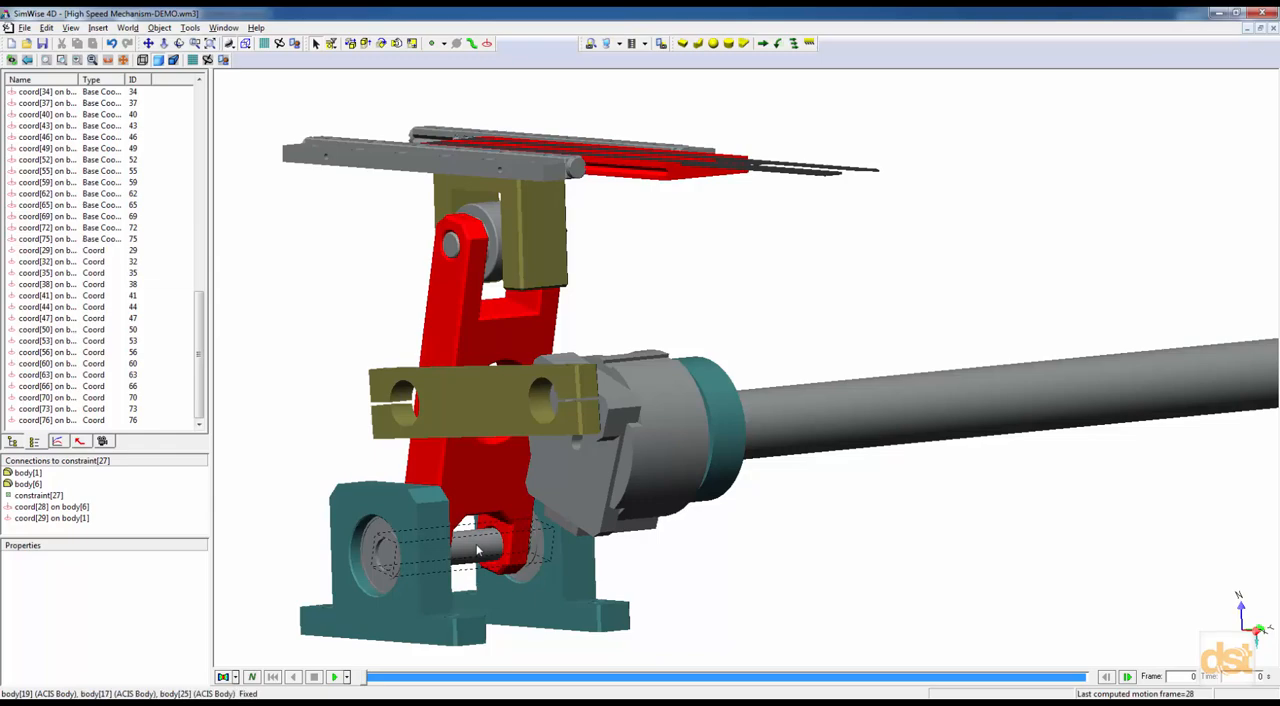
scroll(793, 547, "down", 2)
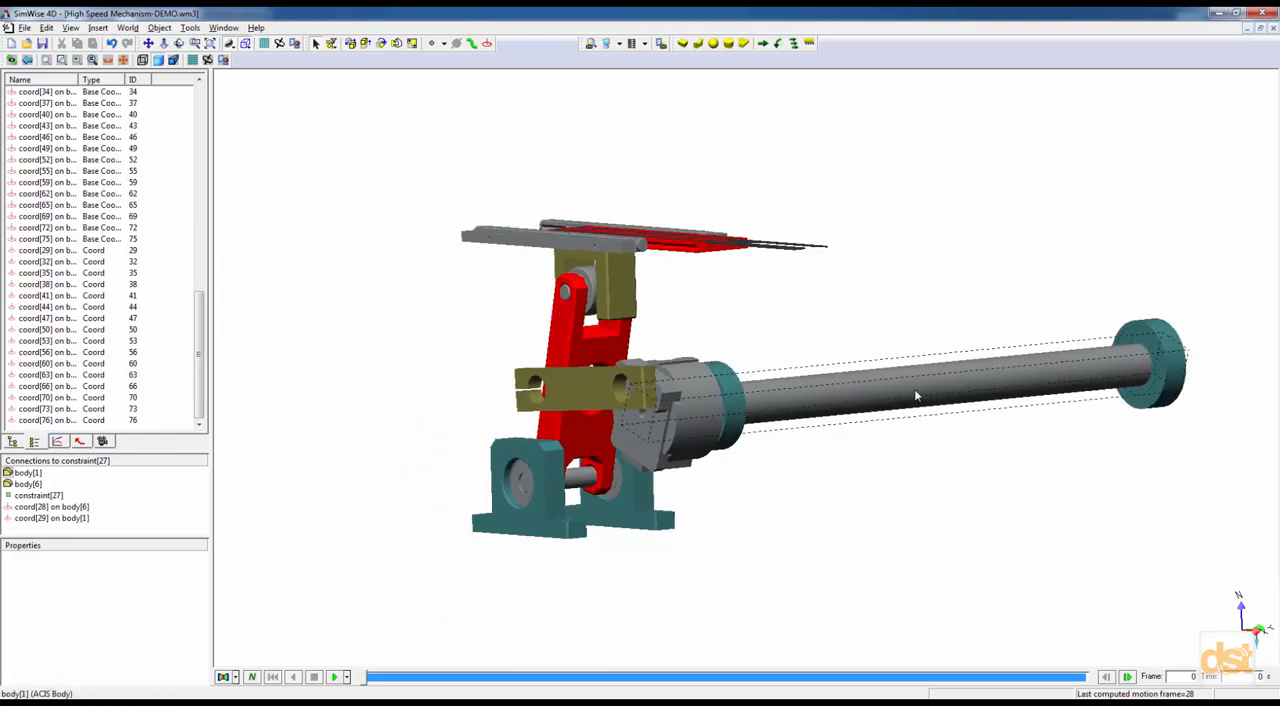
middle_click_drag(722, 418, 762, 462)
scroll(637, 375, "up", 2)
scroll(636, 375, "up", 2)
middle_click_drag(630, 396, 686, 403, "shift")
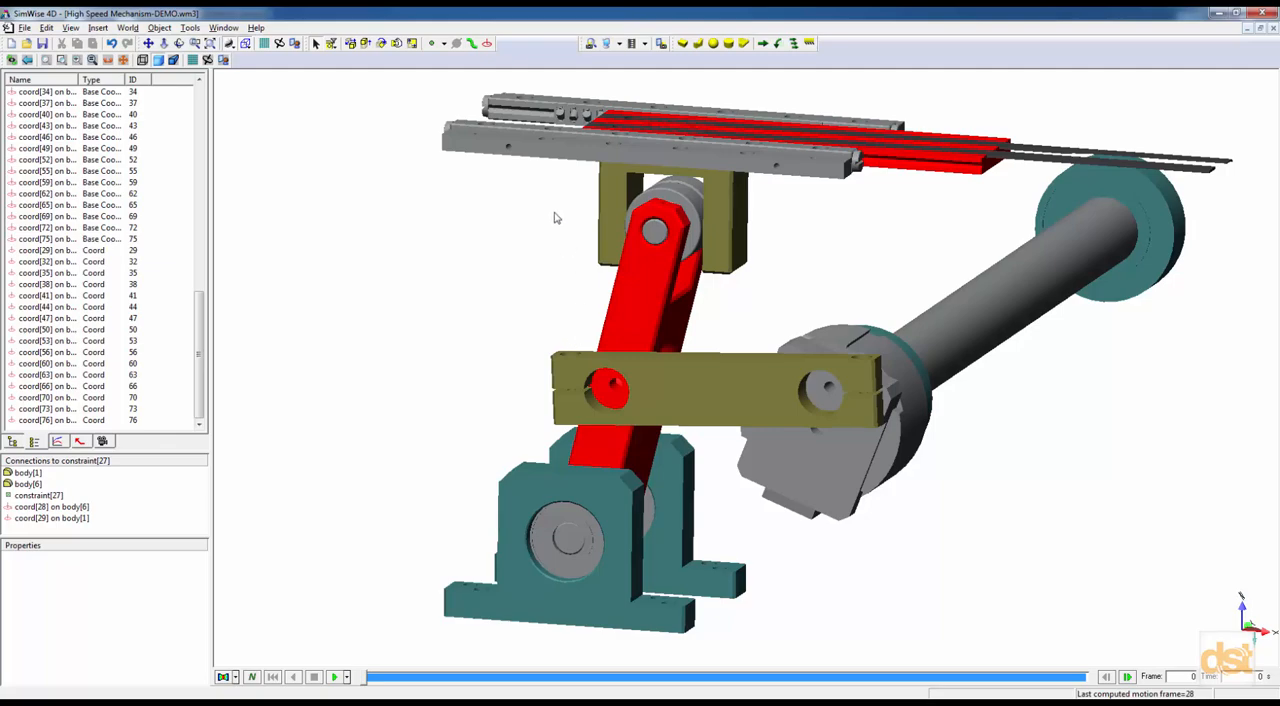
Add a coord on the red arm, body[17], snapped to the small circular hole inside the link's bore.
left_click(487, 44)
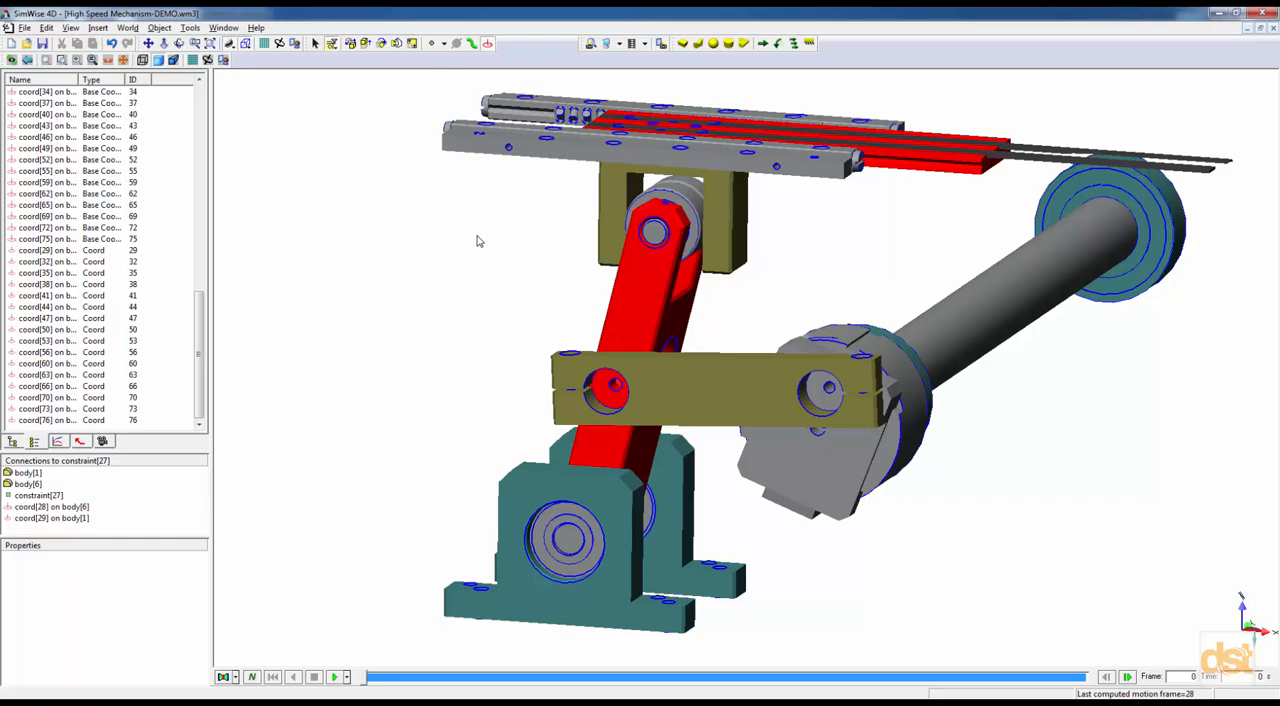
scroll(477, 241, "up", 4)
middle_click_drag(415, 297, 491, 286)
scroll(487, 352, "up", 3)
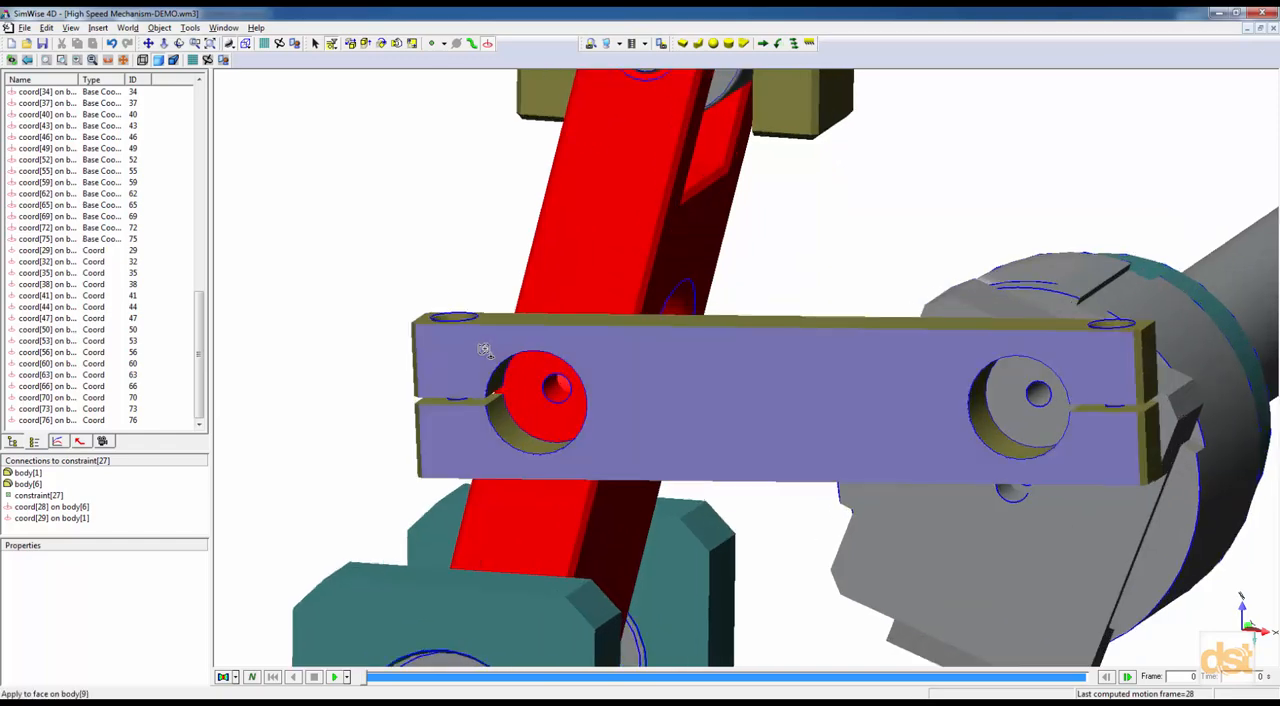
left_click(558, 402)
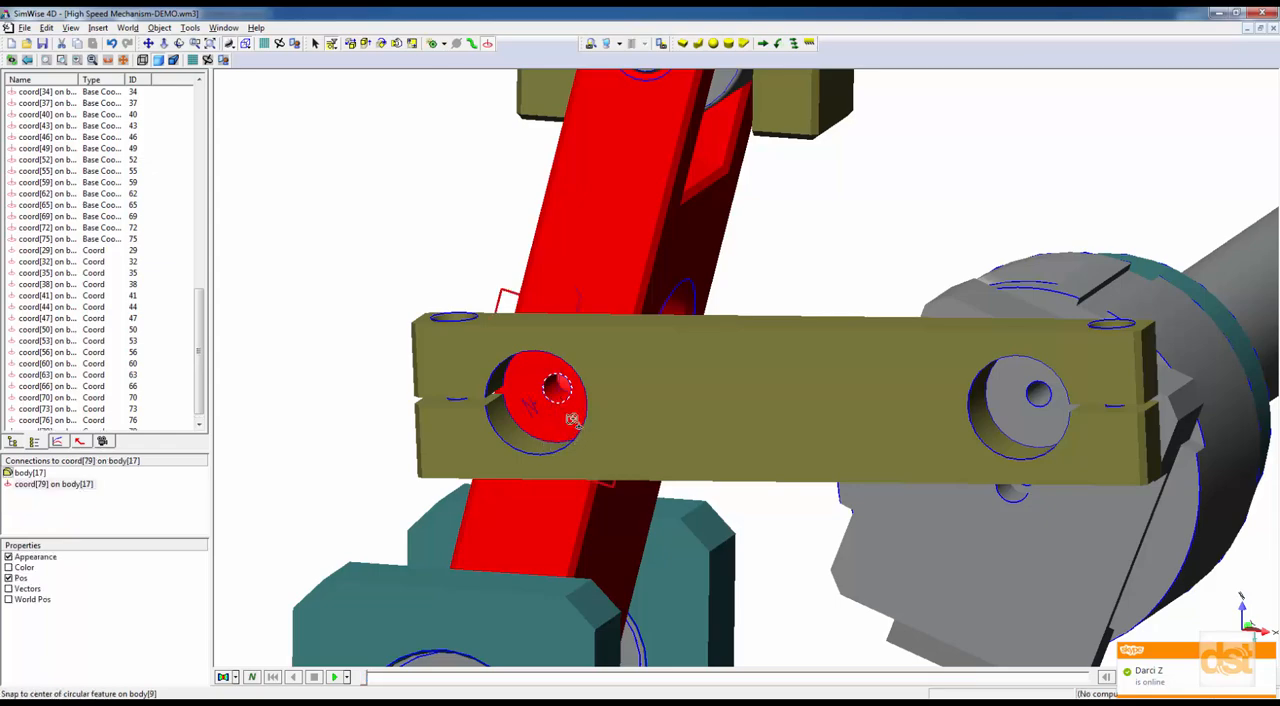
Make the olive link, body[9], translucent and select the new coord on the arm behind it.
right_click(762, 281)
left_click(707, 353)
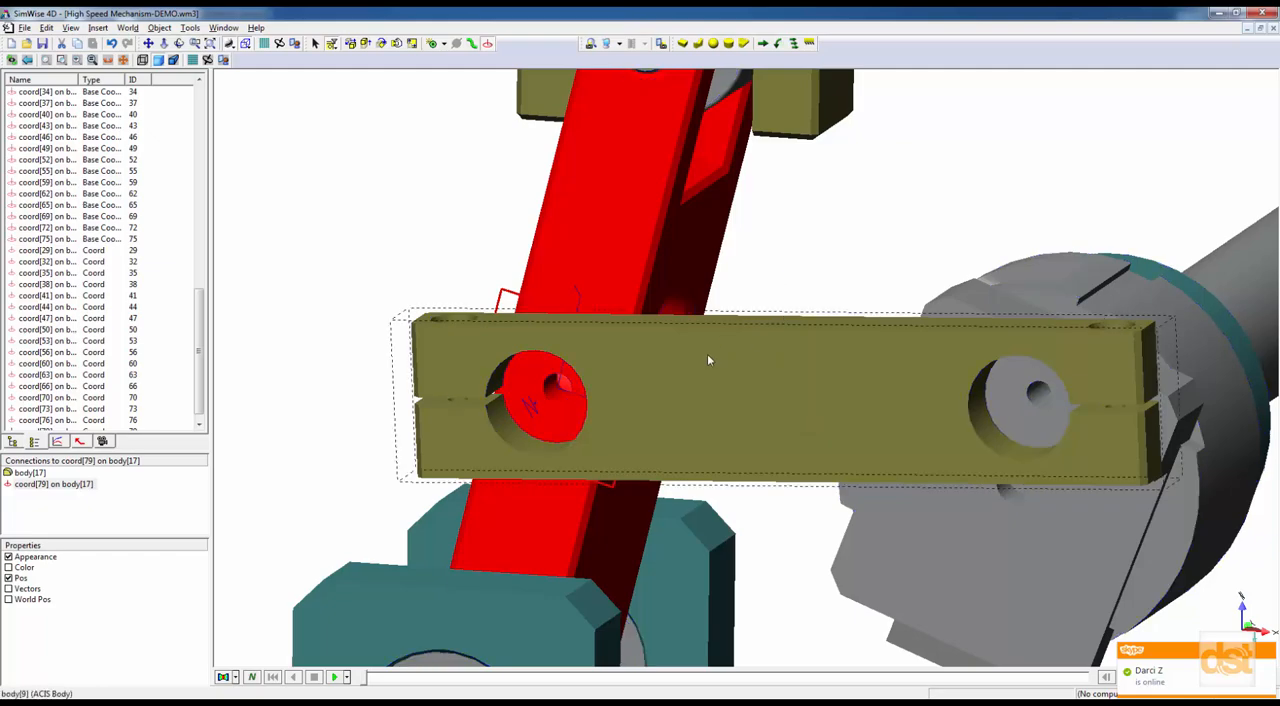
right_click(687, 366)
mouse_move(726, 420)
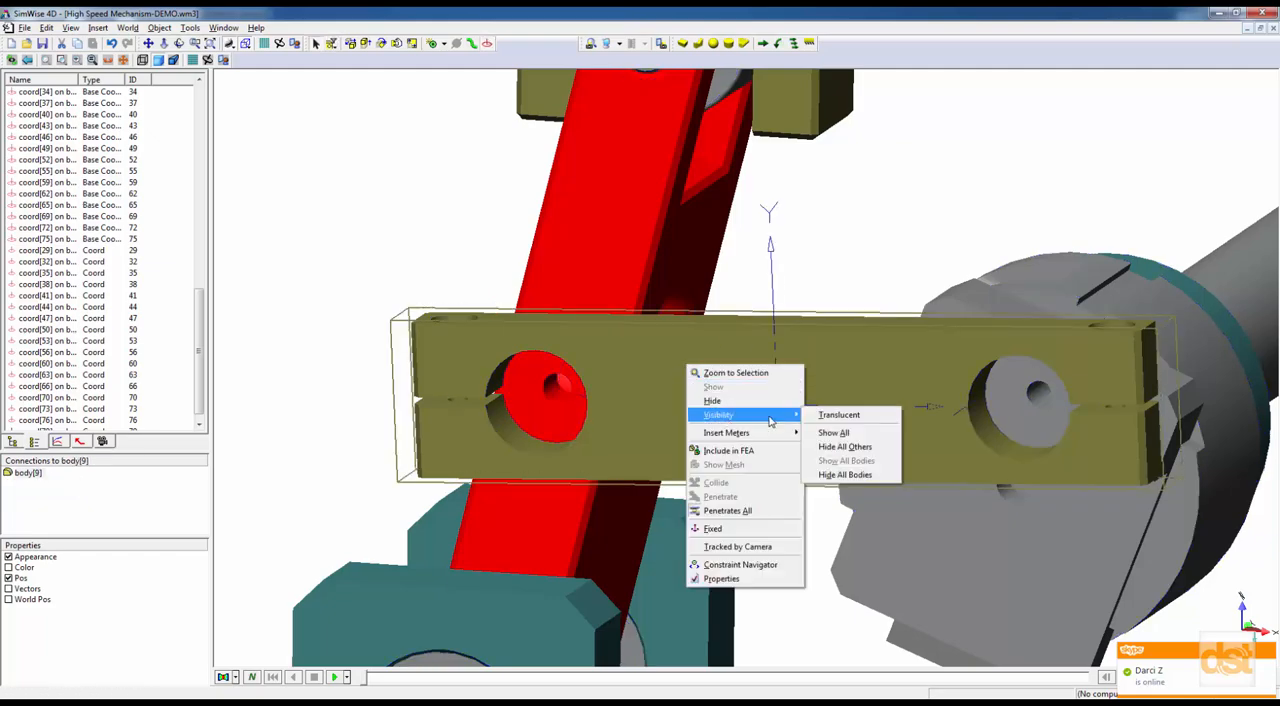
left_click(822, 414)
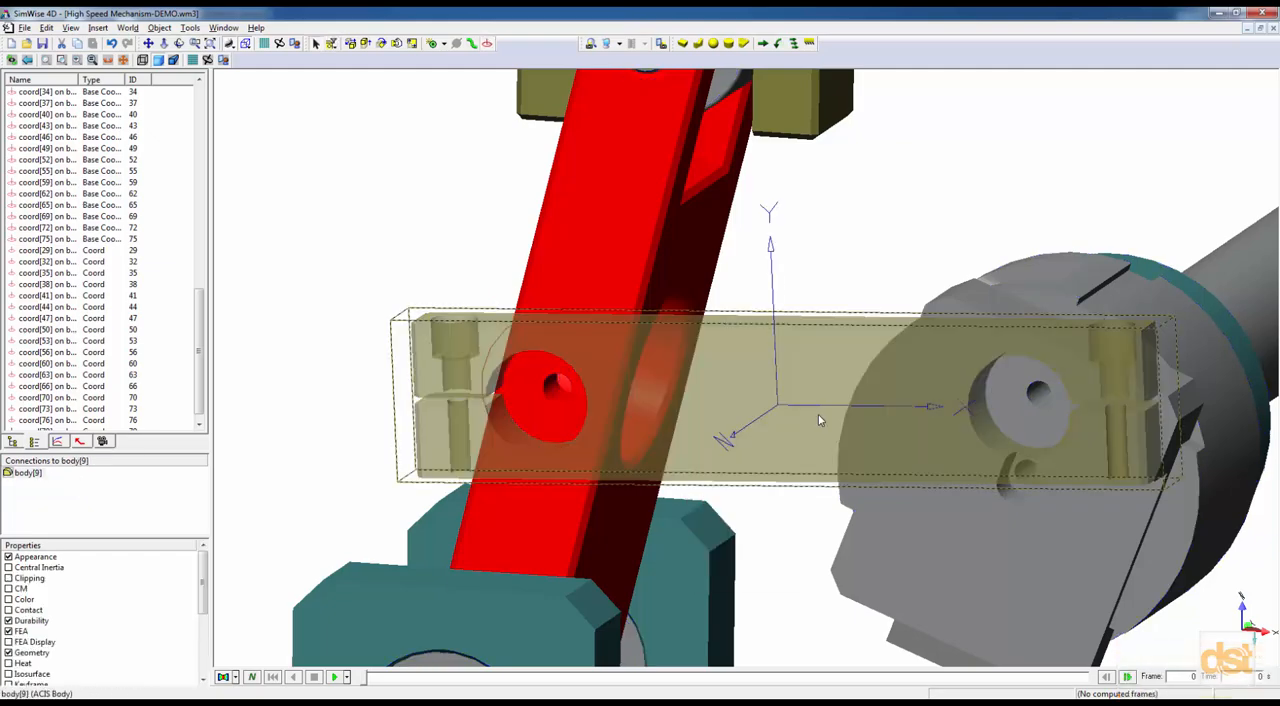
left_click(543, 392)
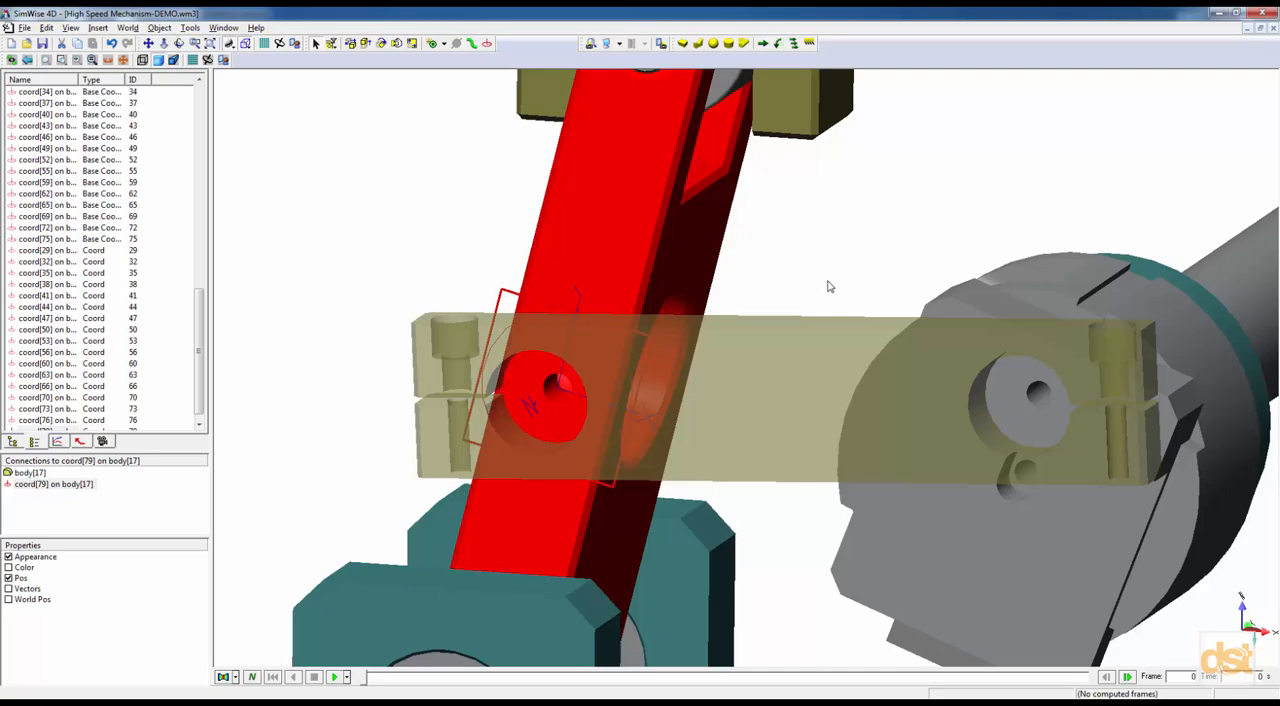
Add coords at the centers of the crank pin's hole on body[3] and the circular bore of the arm support body[25].
scroll(826, 287, "down", 5)
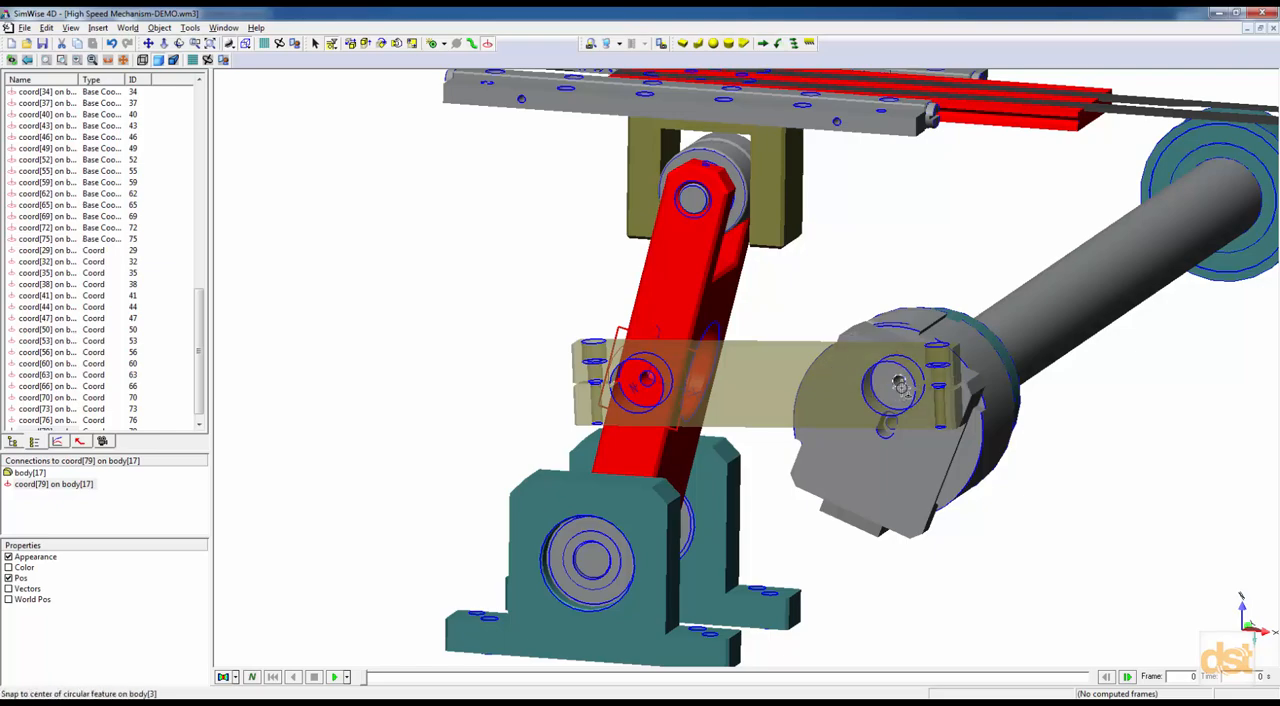
left_click(900, 385)
middle_click_drag(792, 455, 652, 350)
scroll(672, 404, "up", 4)
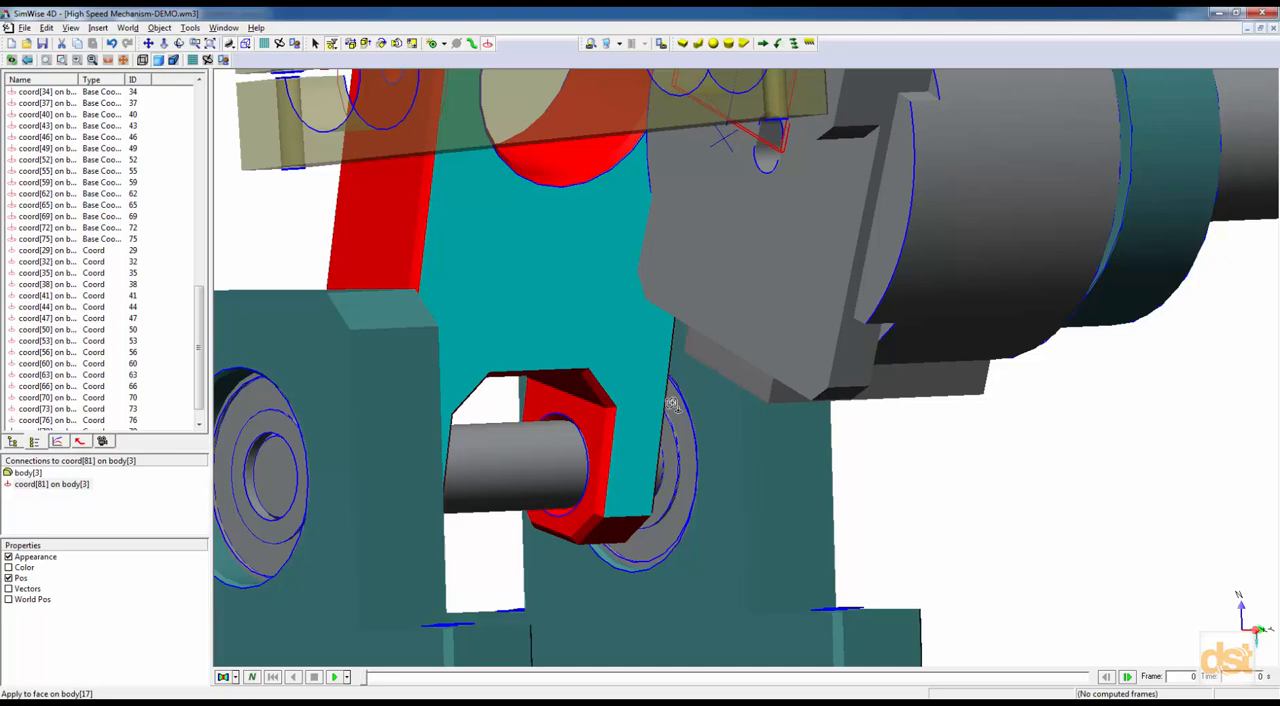
left_click(697, 508)
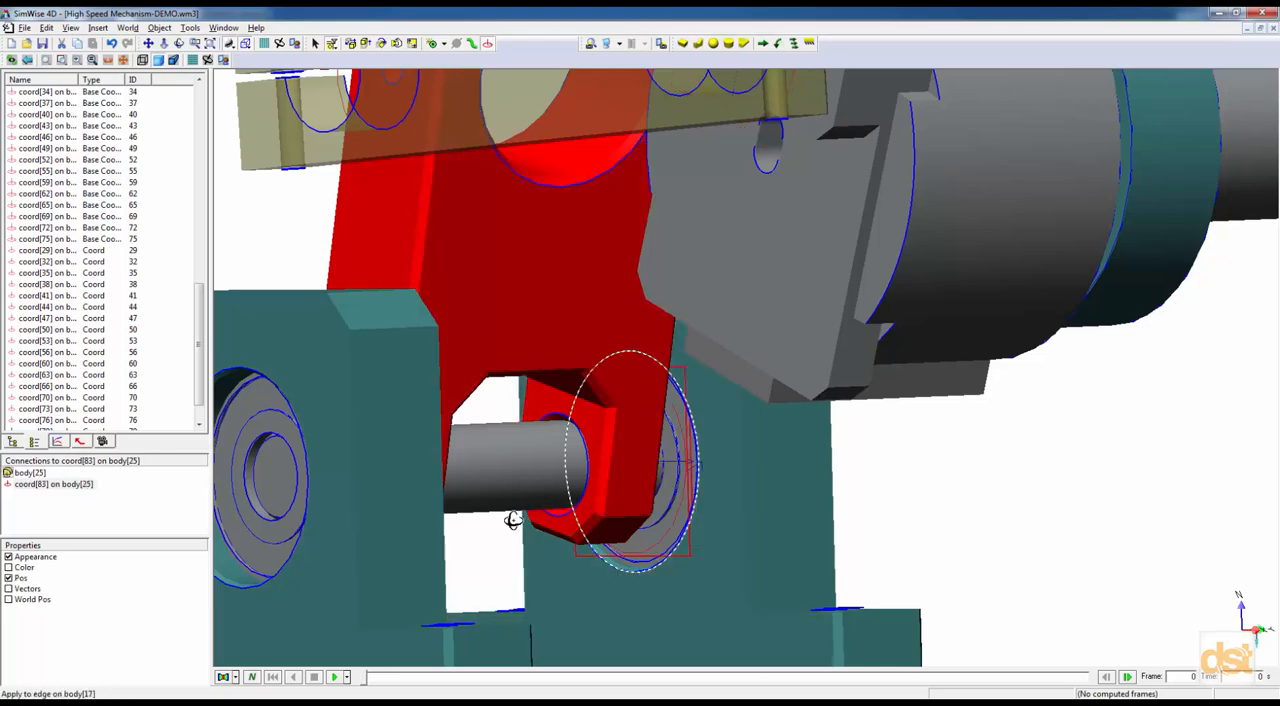
Add a coord at the center of the circular edge on body[12], at the arm shaft's opposite support.
middle_click_drag(511, 518, 476, 512)
middle_click_drag(543, 490, 695, 458)
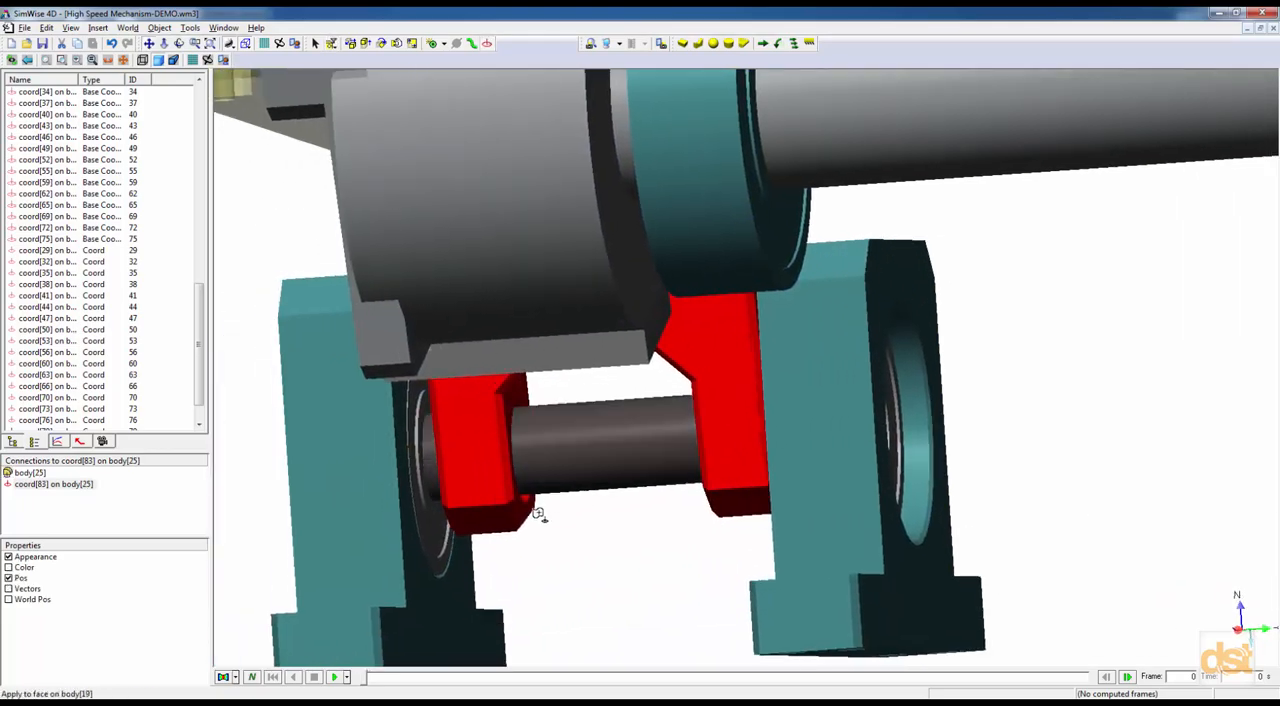
left_click(421, 537)
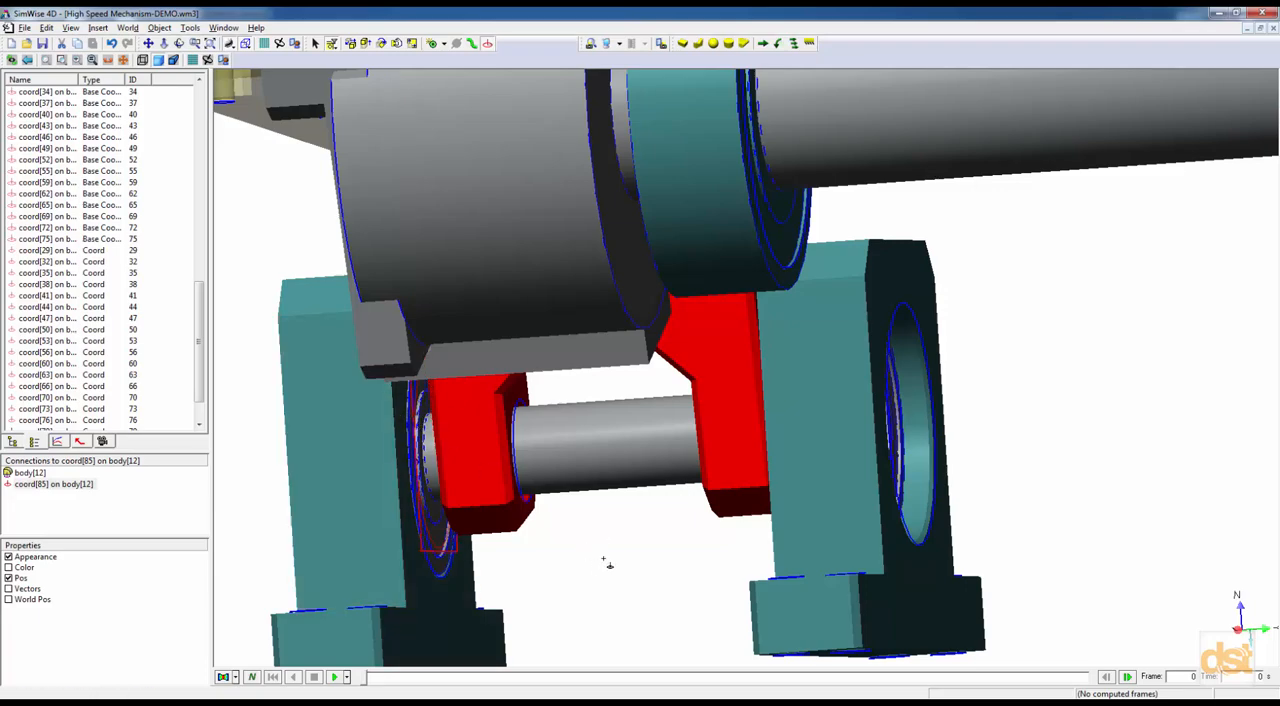
Add coords at the centers of the two teal rings supporting the long shaft, body[7] and body[8].
middle_click_drag(1043, 437, 930, 588)
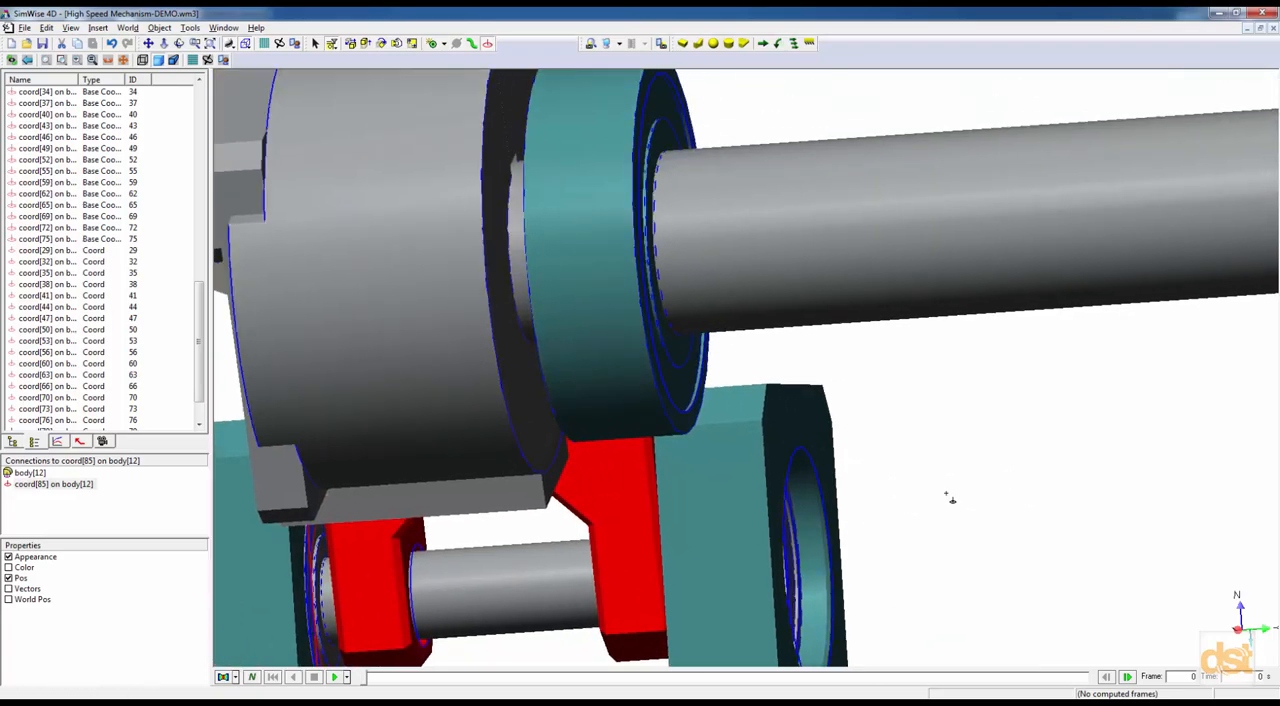
middle_click_drag(949, 497, 923, 492)
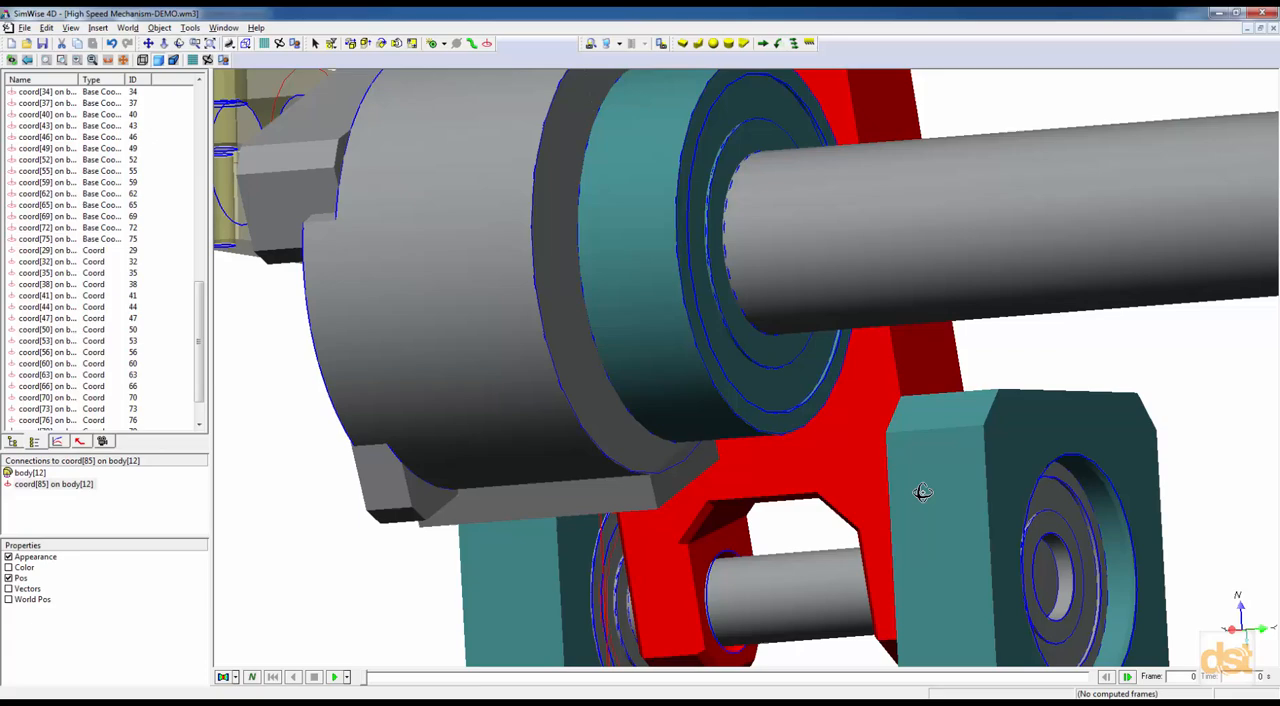
left_click(726, 400)
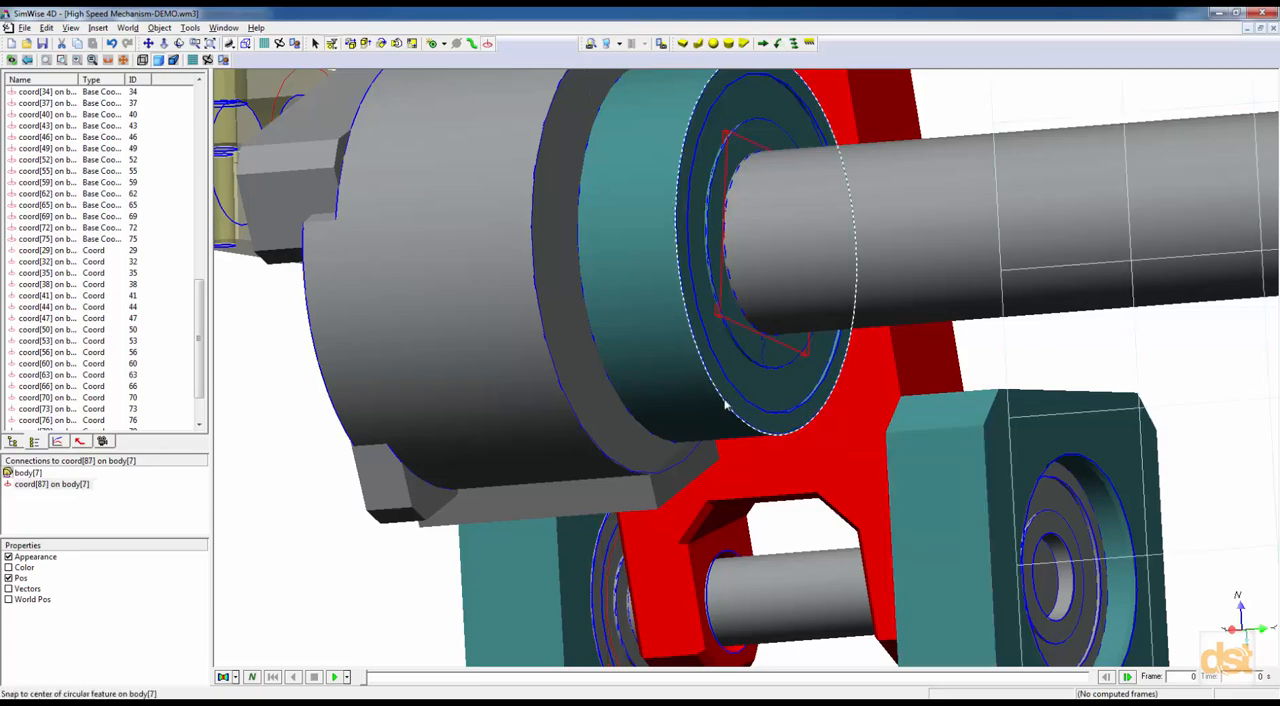
scroll(829, 364, "down", 5)
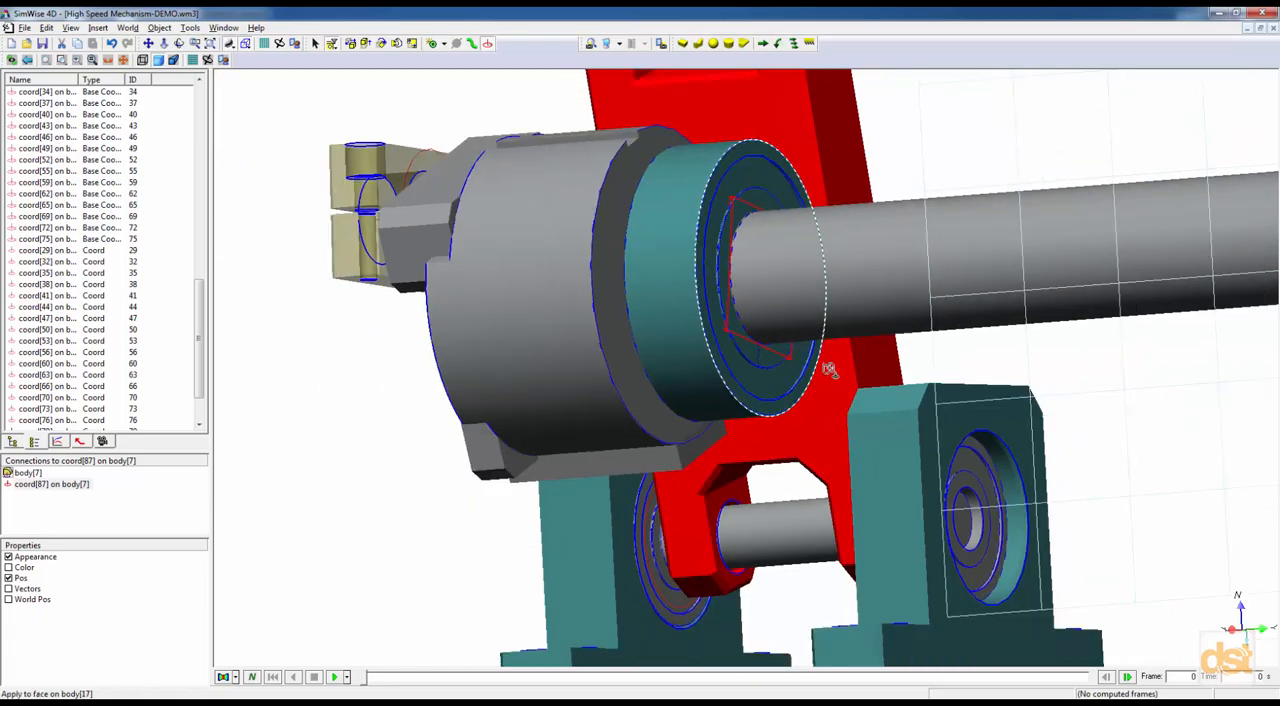
middle_click_drag(1087, 415, 621, 475)
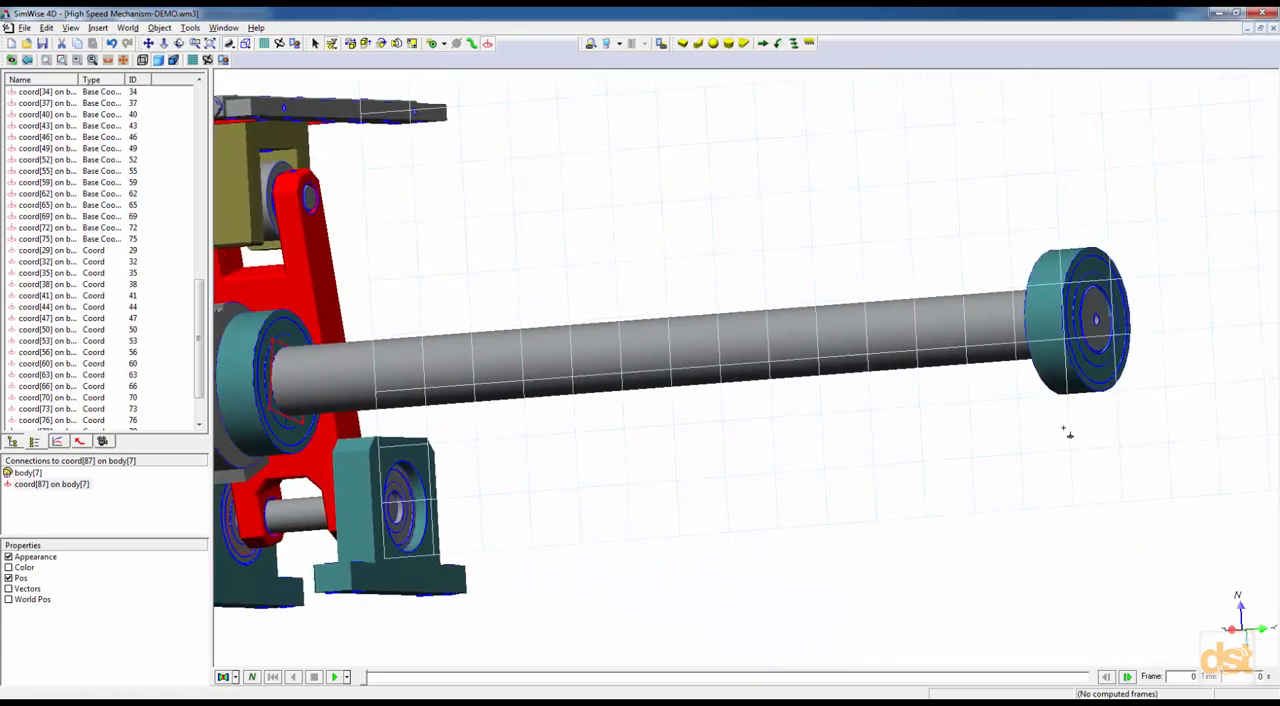
middle_click_drag(1091, 436, 1074, 443)
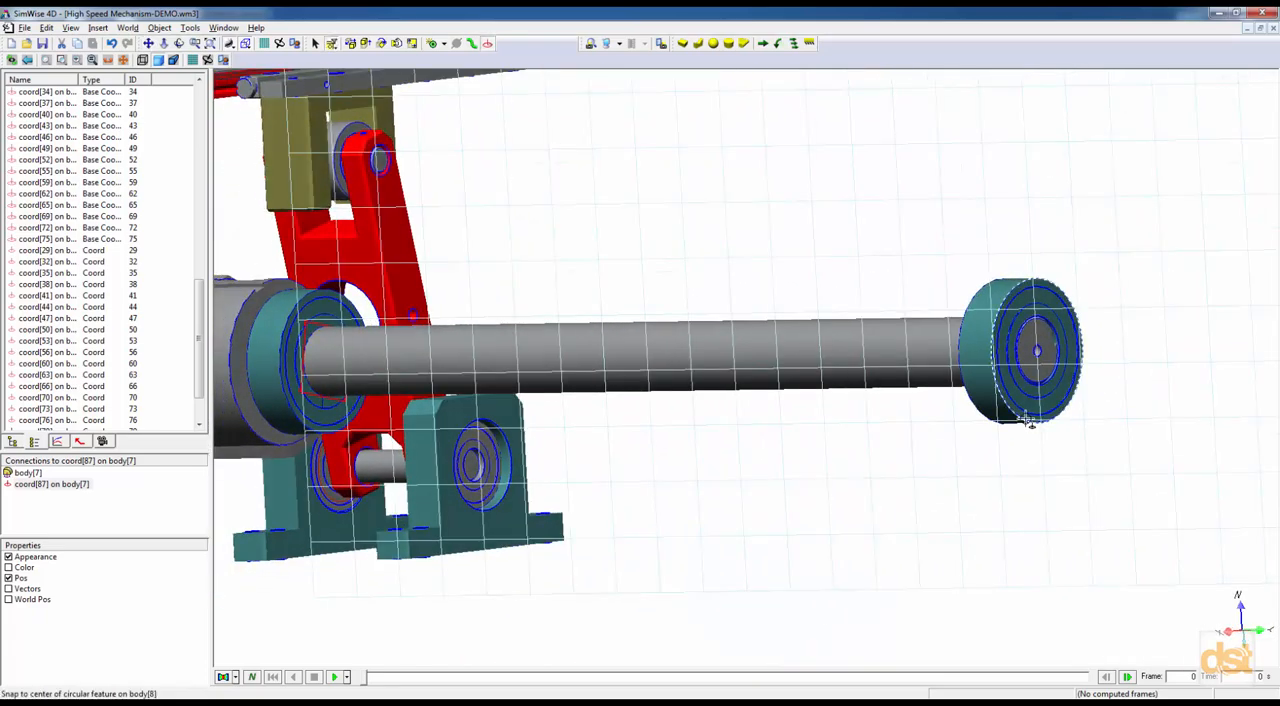
left_click(1030, 421)
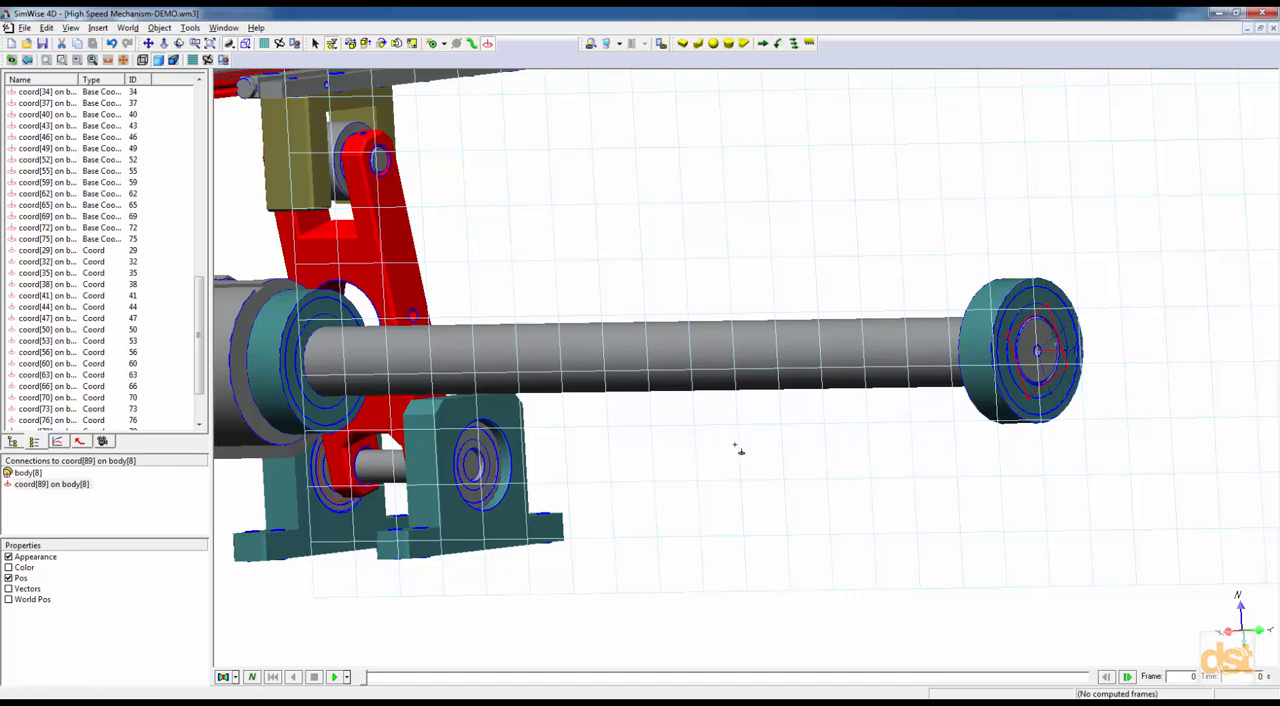
Create a Revolute Motor joining the long shaft, body[1], in place to the coord on the far-end teal ring, body[8].
right_click(590, 199)
left_click(622, 203)
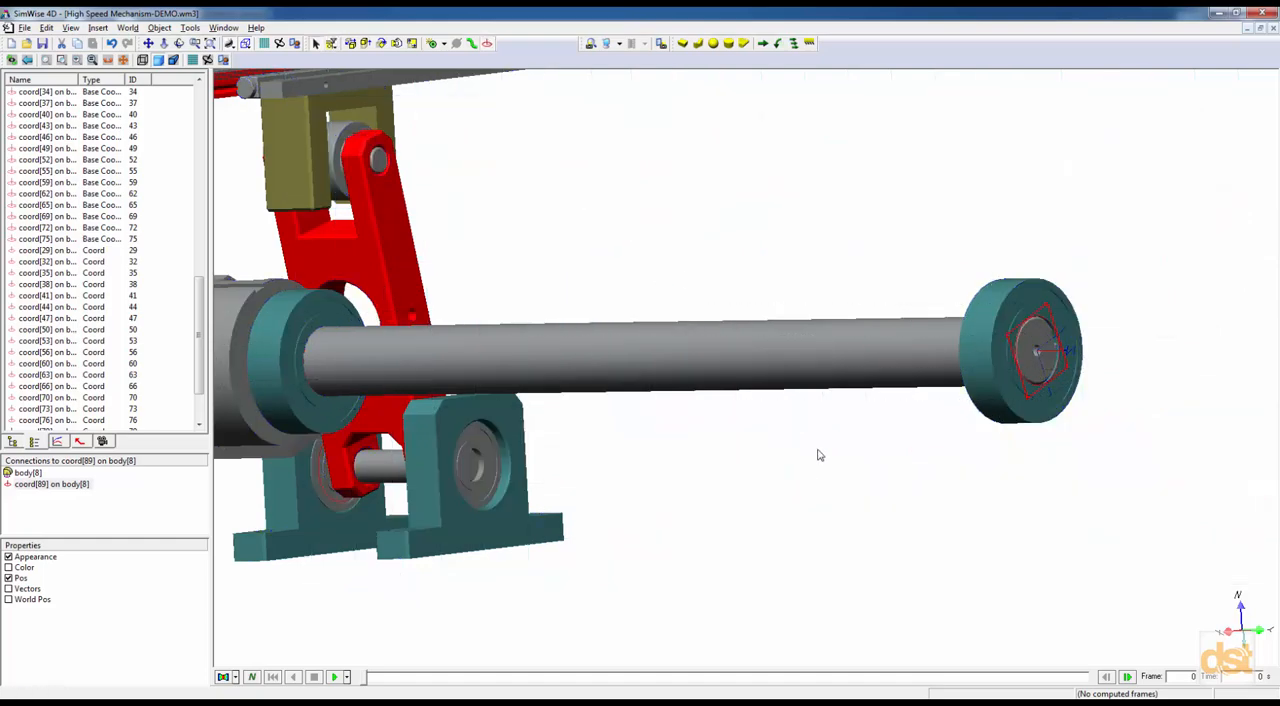
middle_click_drag(965, 526, 955, 530)
scroll(969, 525, "up", 1)
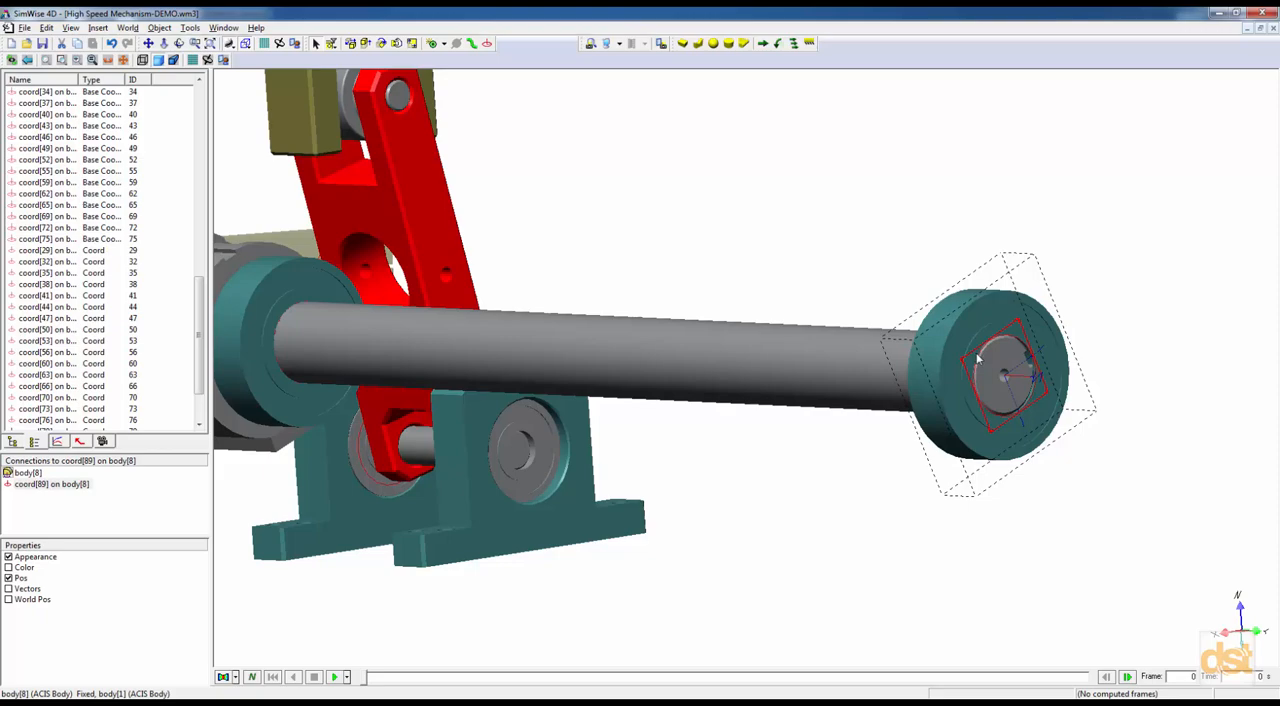
right_click(843, 356)
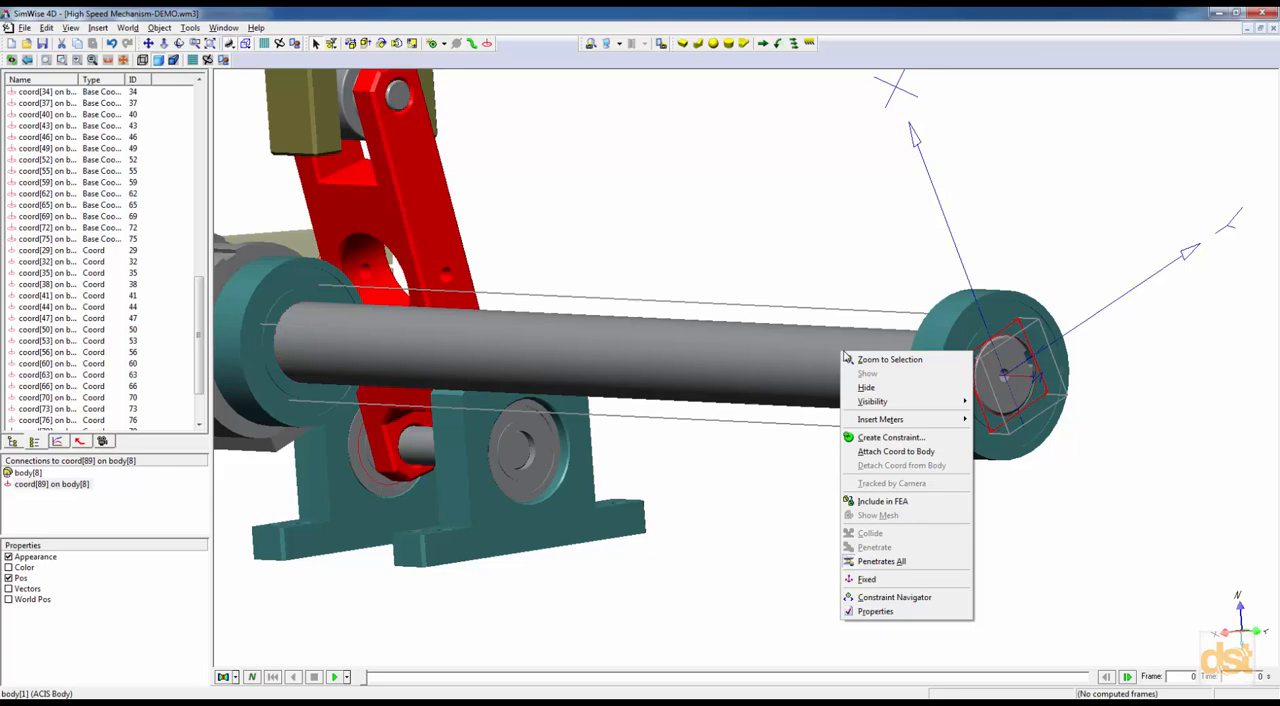
left_click(886, 440)
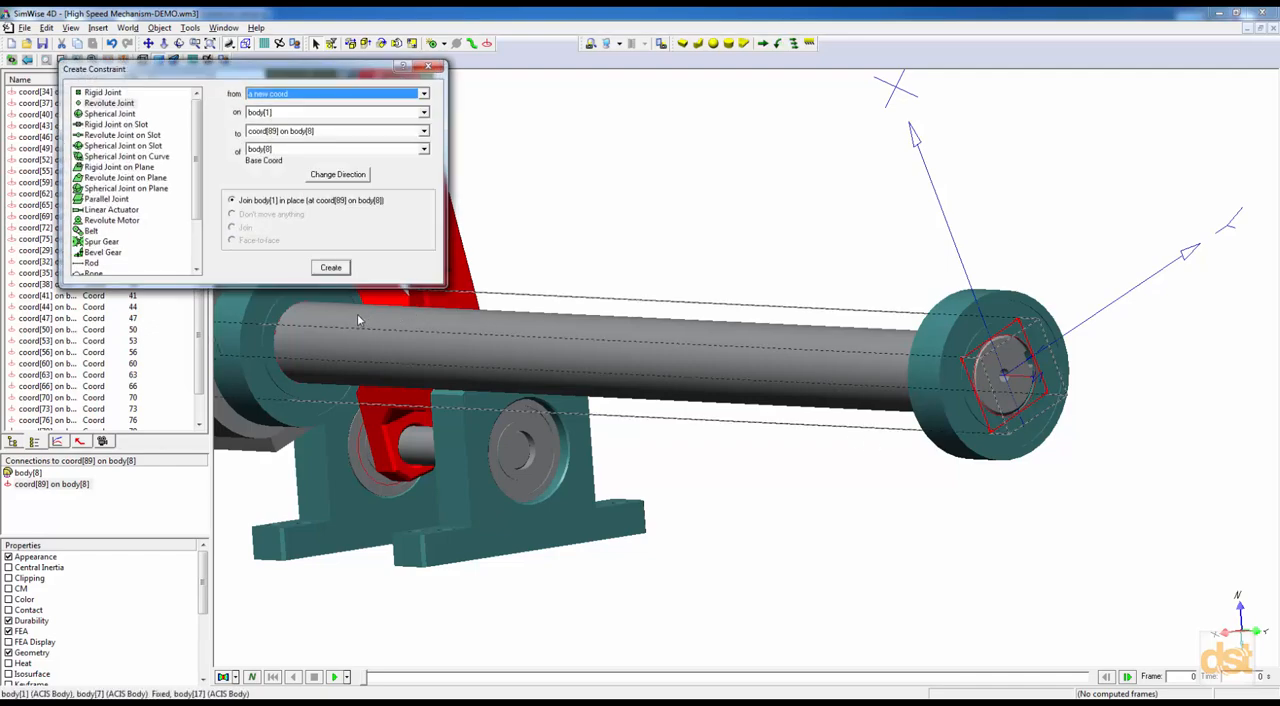
left_click(128, 221)
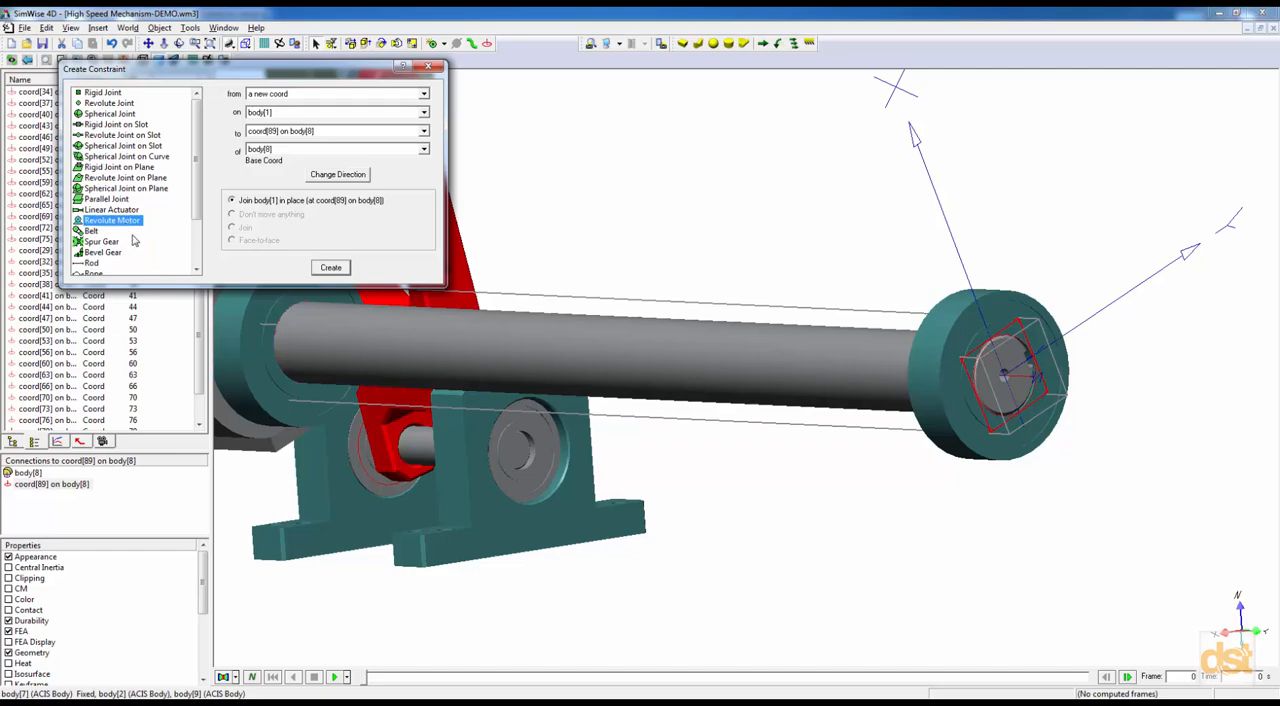
left_click(331, 269)
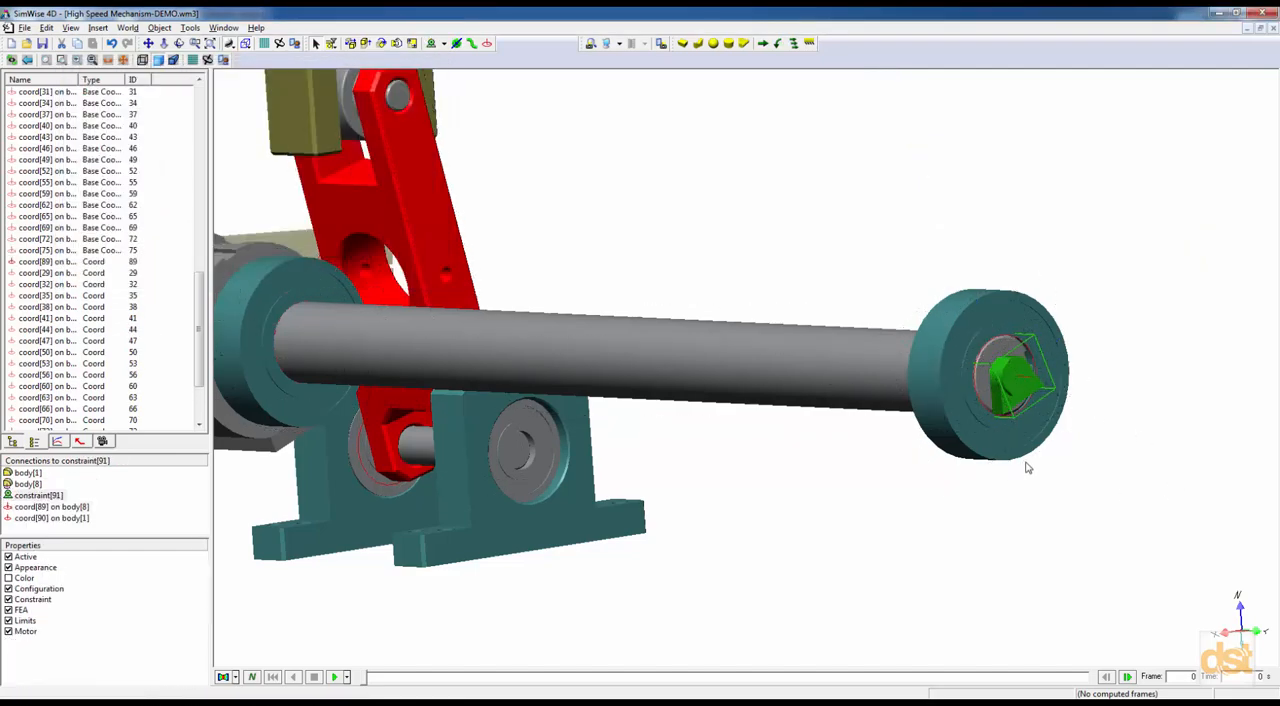
Create a Spherical Joint joining the long shaft, body[1], in place to the coord on the crank-side teal ring, body[7].
middle_click_drag(701, 489, 943, 510)
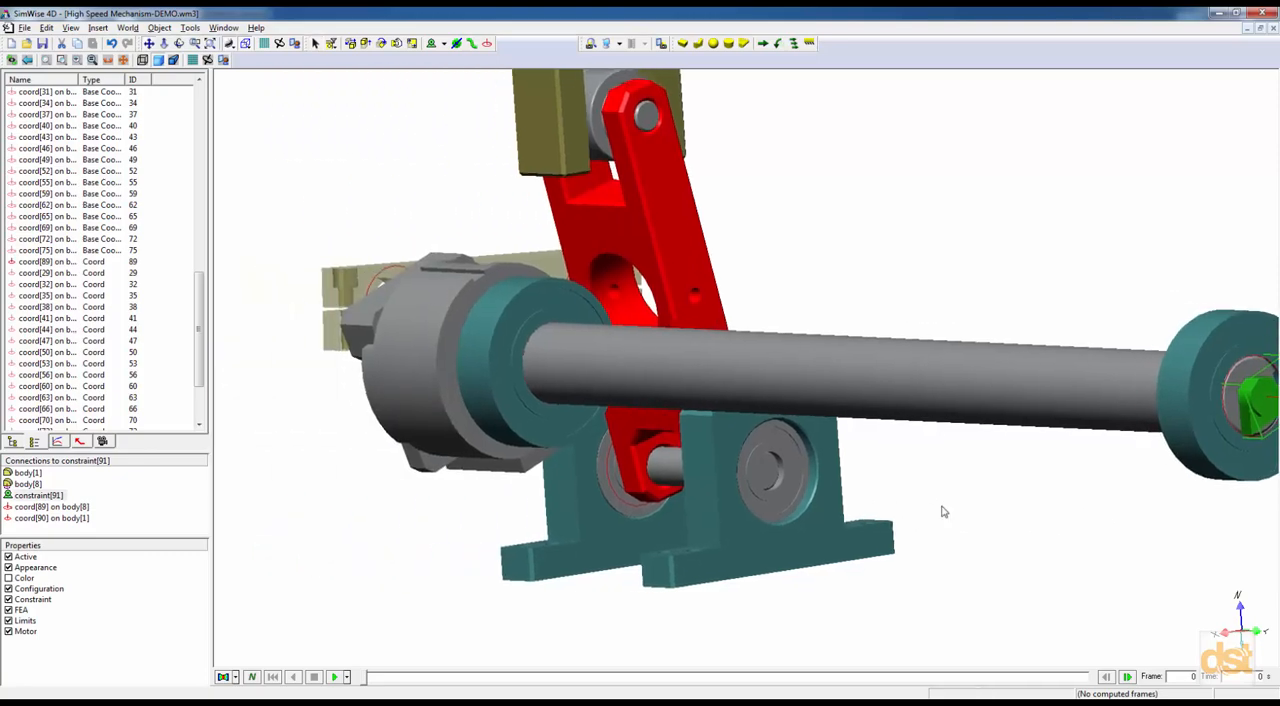
left_click(528, 302)
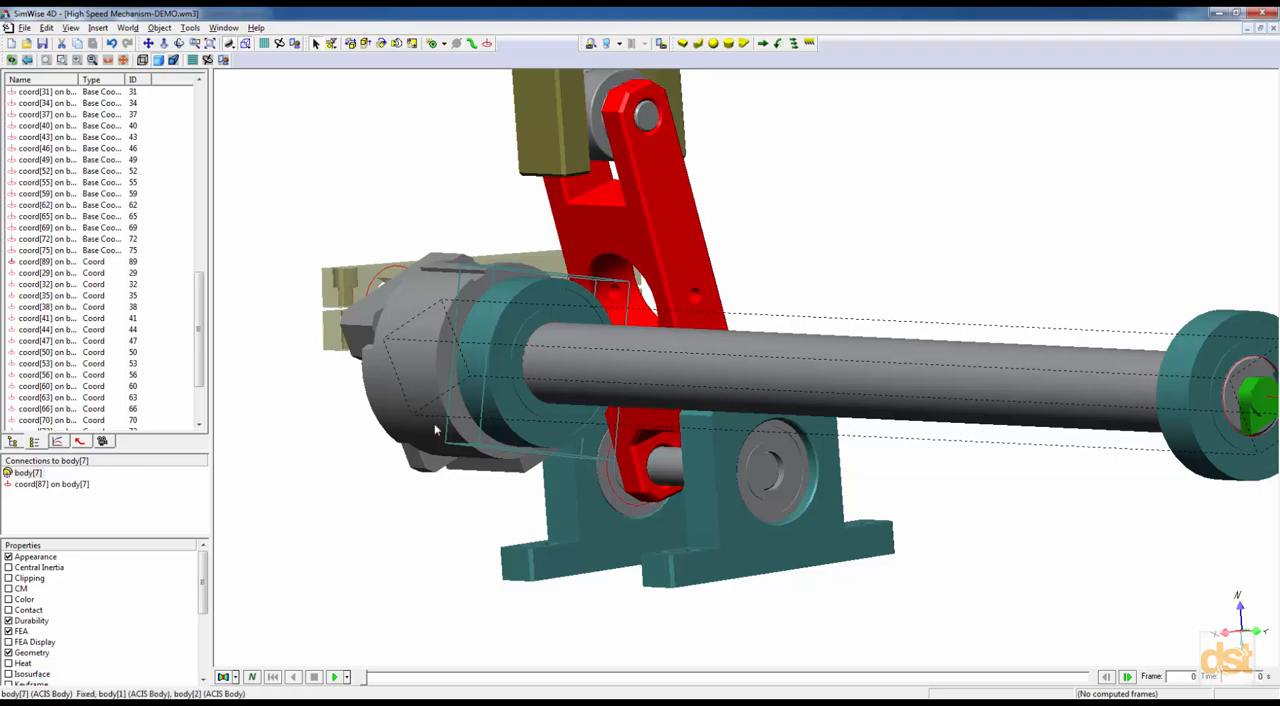
left_click(34, 486)
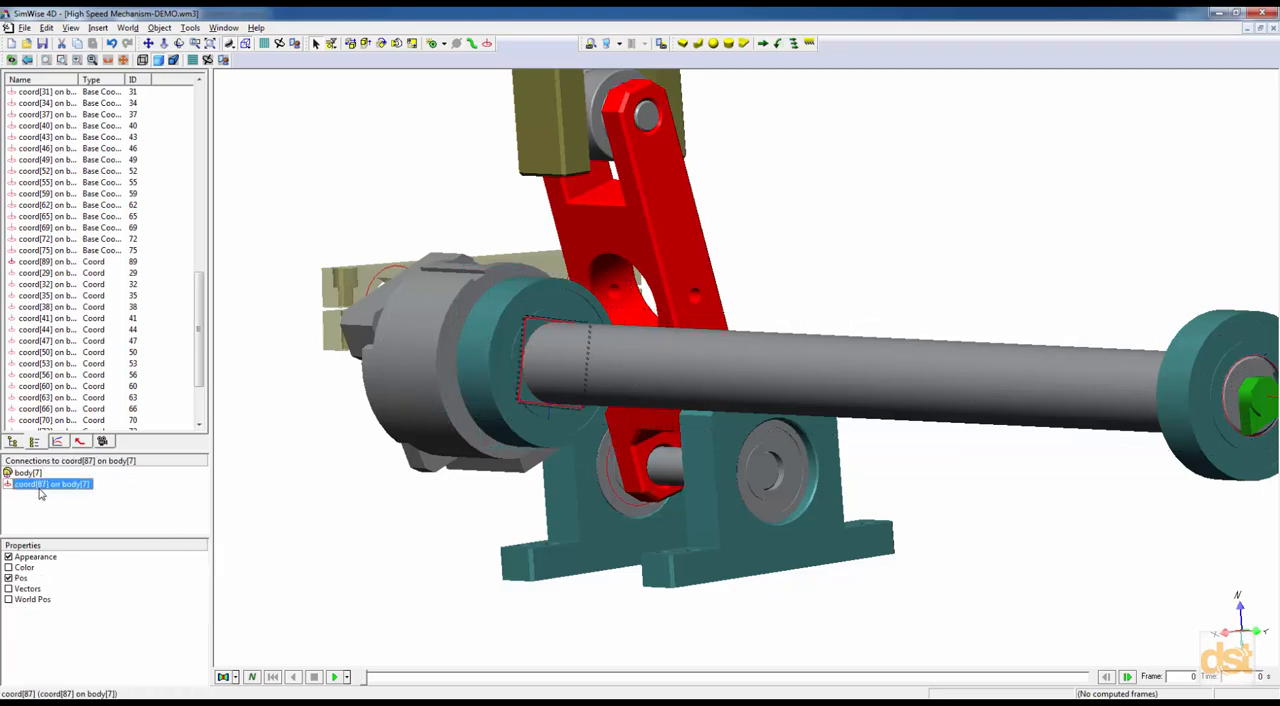
right_click(696, 372)
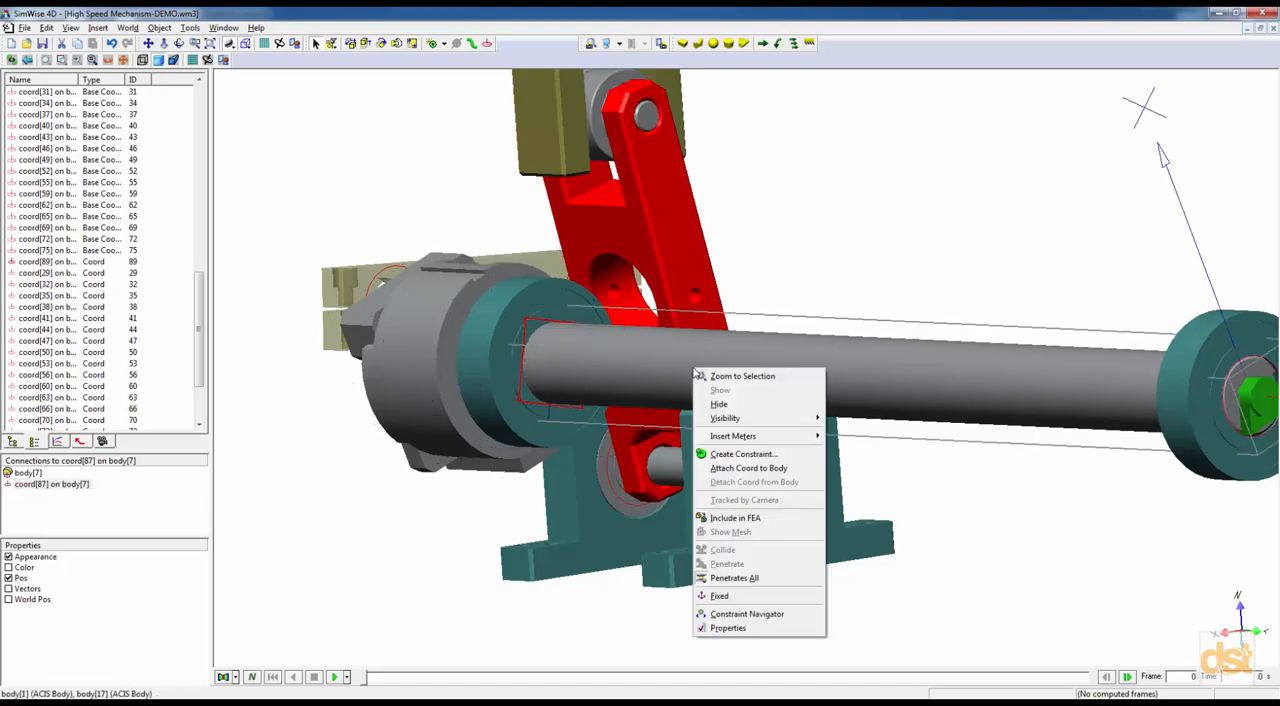
left_click(743, 453)
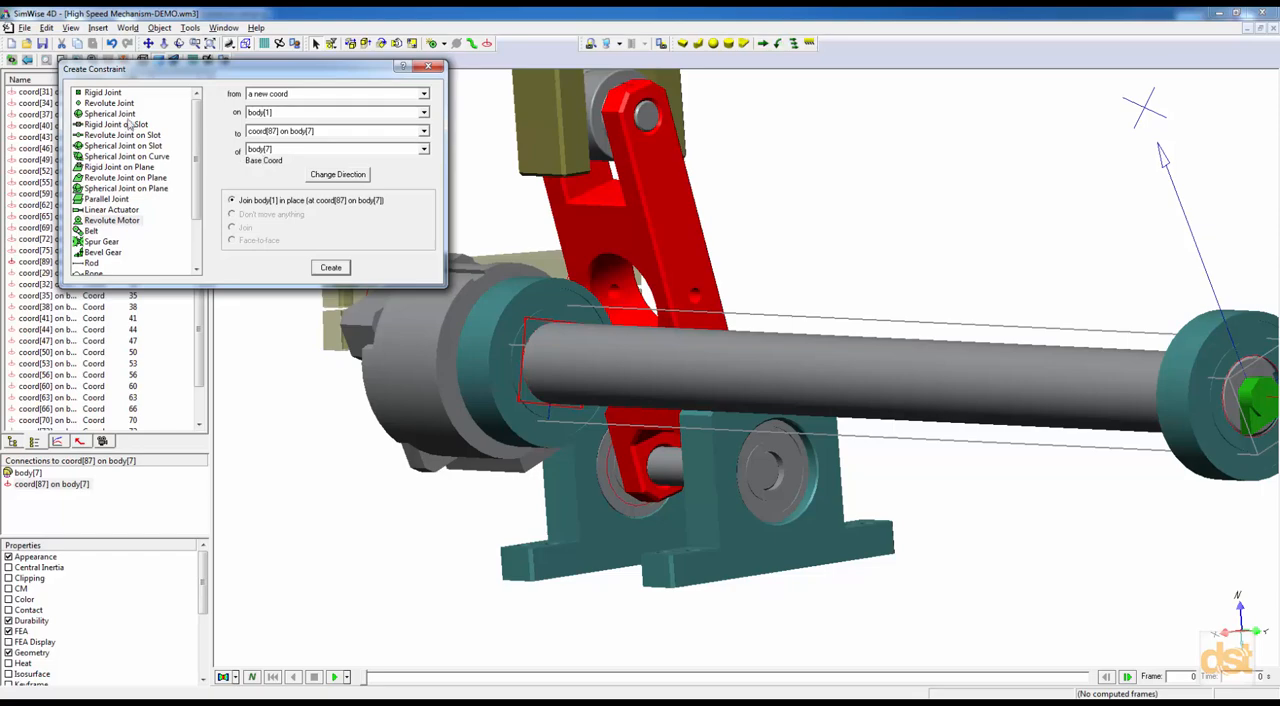
left_click(116, 114)
left_click(341, 271)
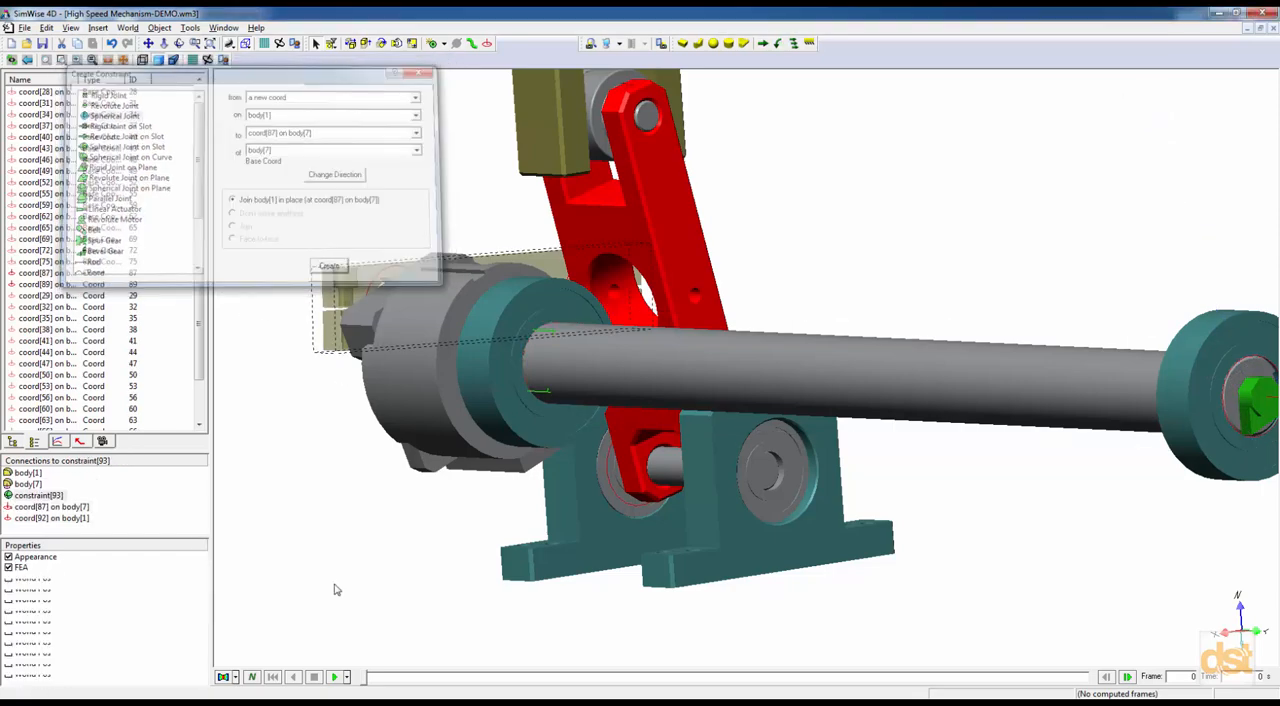
left_click(355, 540)
Create a Spherical Joint joining the translucent link, body[9], in place to the coord on the red arm, body[17].
middle_click_drag(366, 535, 492, 553)
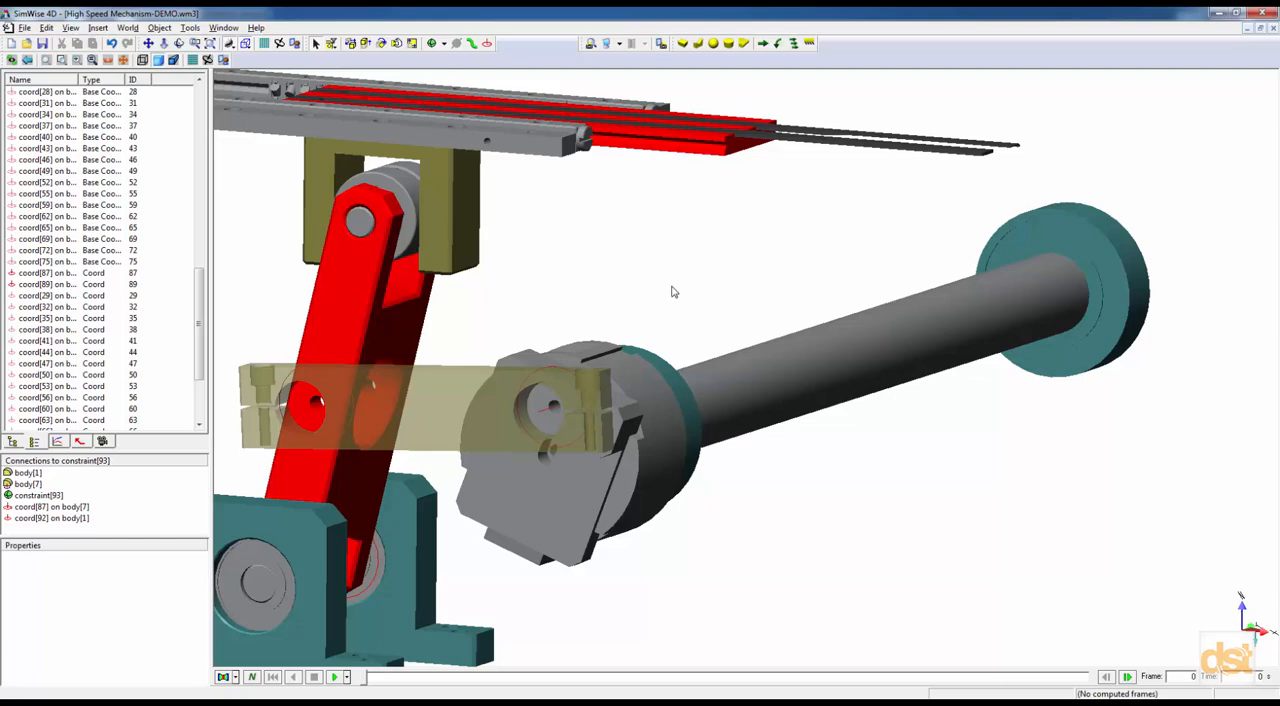
middle_click_drag(697, 300, 935, 268)
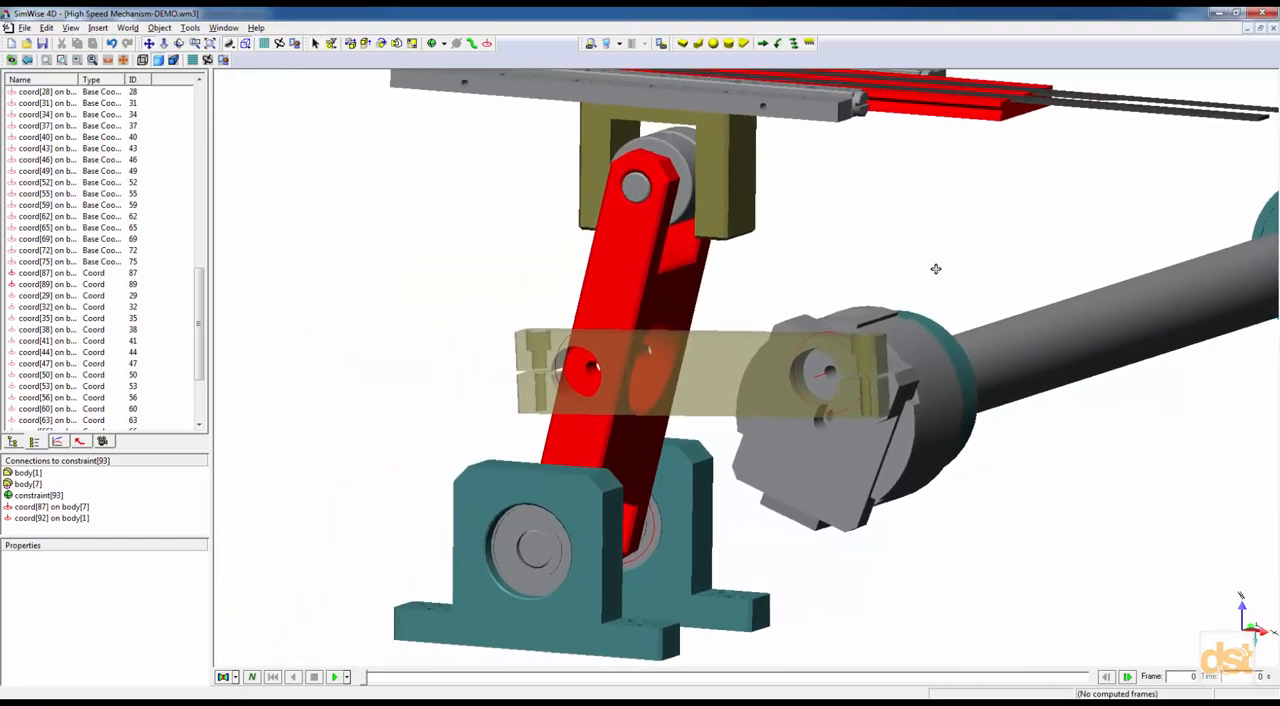
left_click(592, 373)
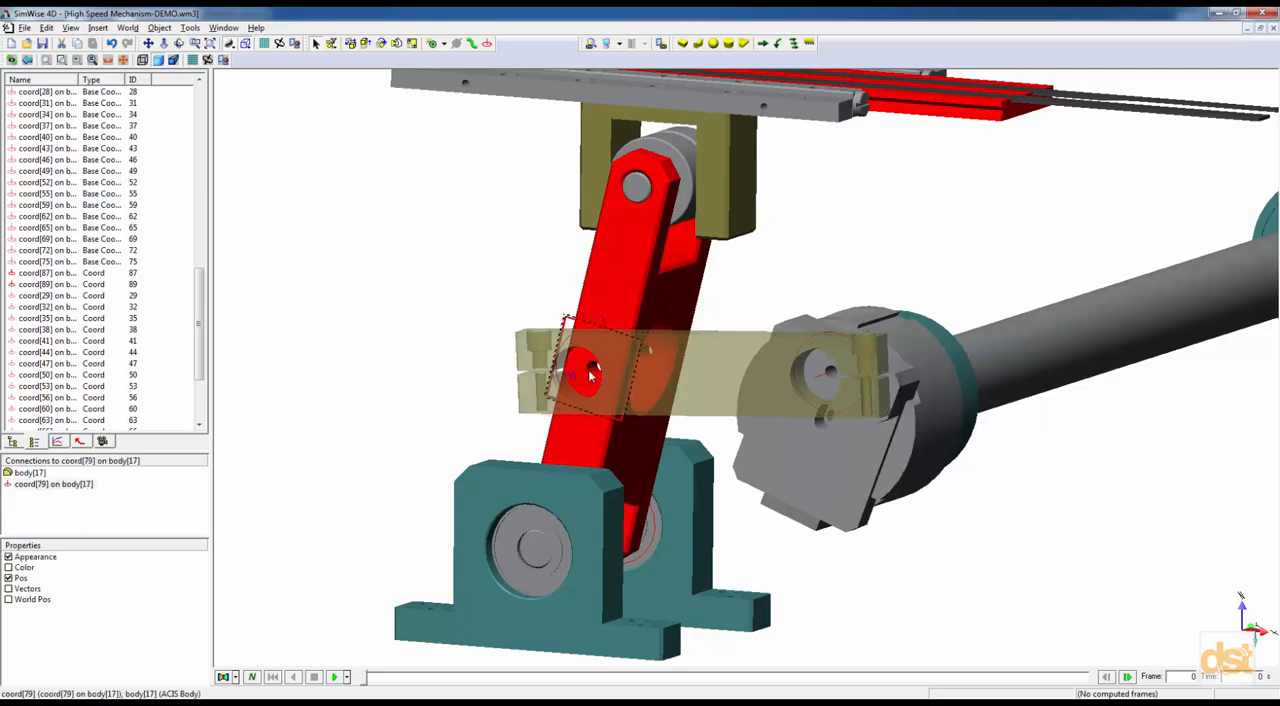
right_click(701, 370)
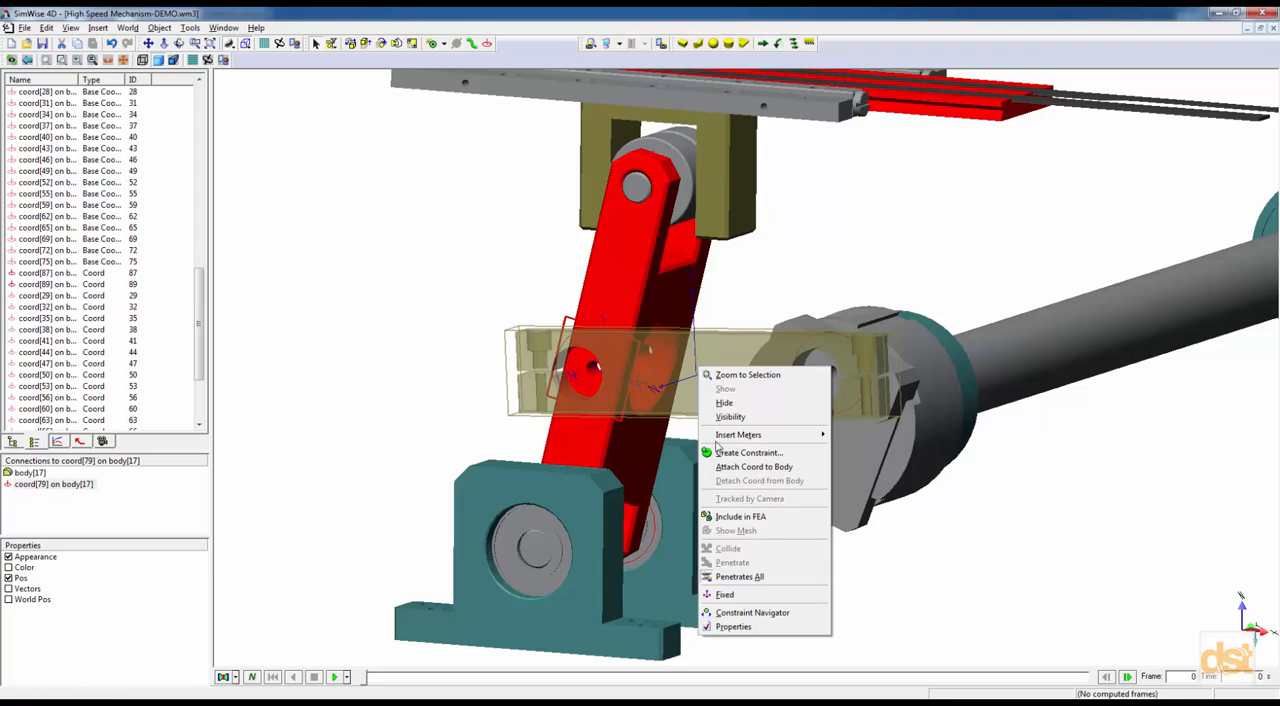
left_click(744, 456)
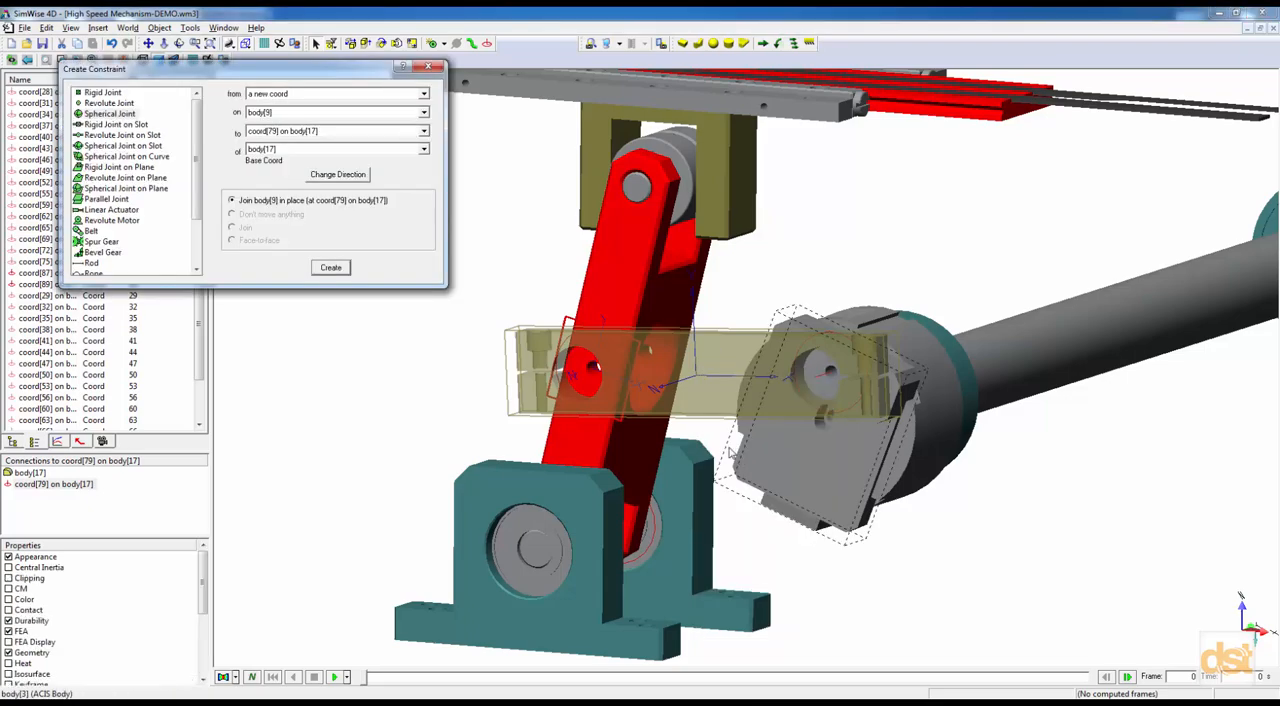
left_click(330, 267)
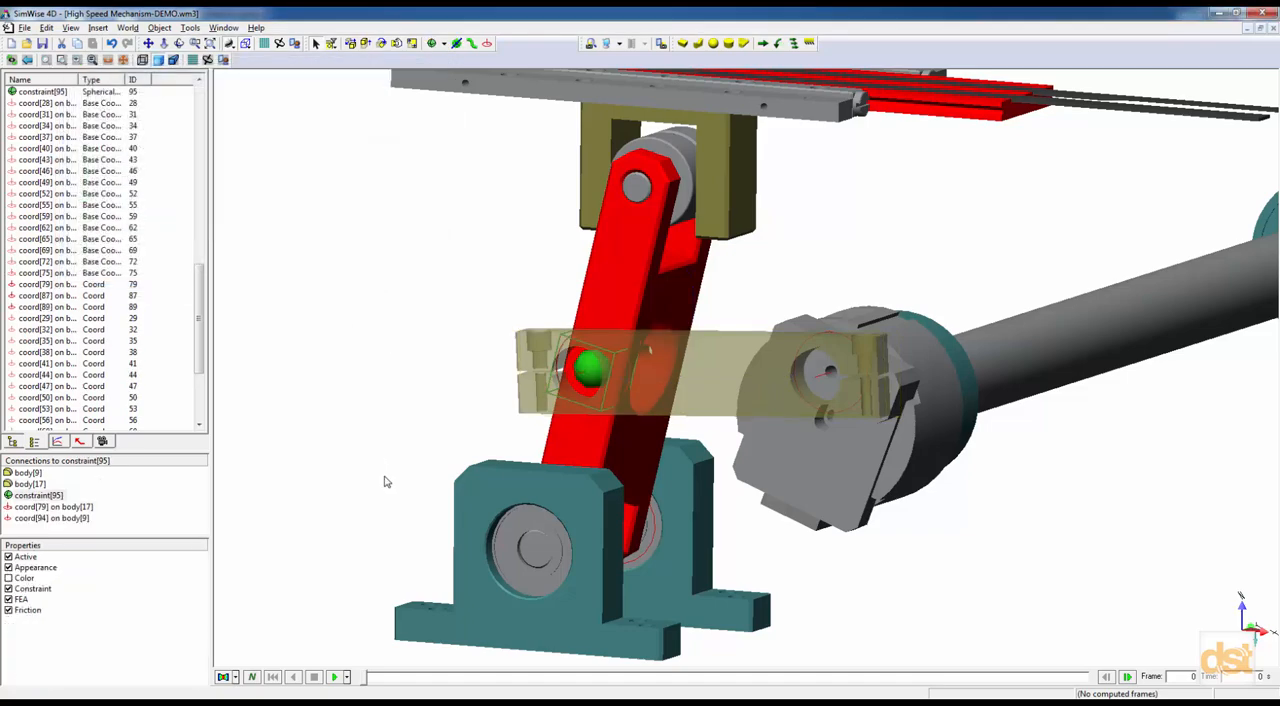
Create a Revolute Joint on Slot joining the translucent link, body[9], in place to the crank pin coord on body[3].
left_click(822, 374)
right_click(699, 373)
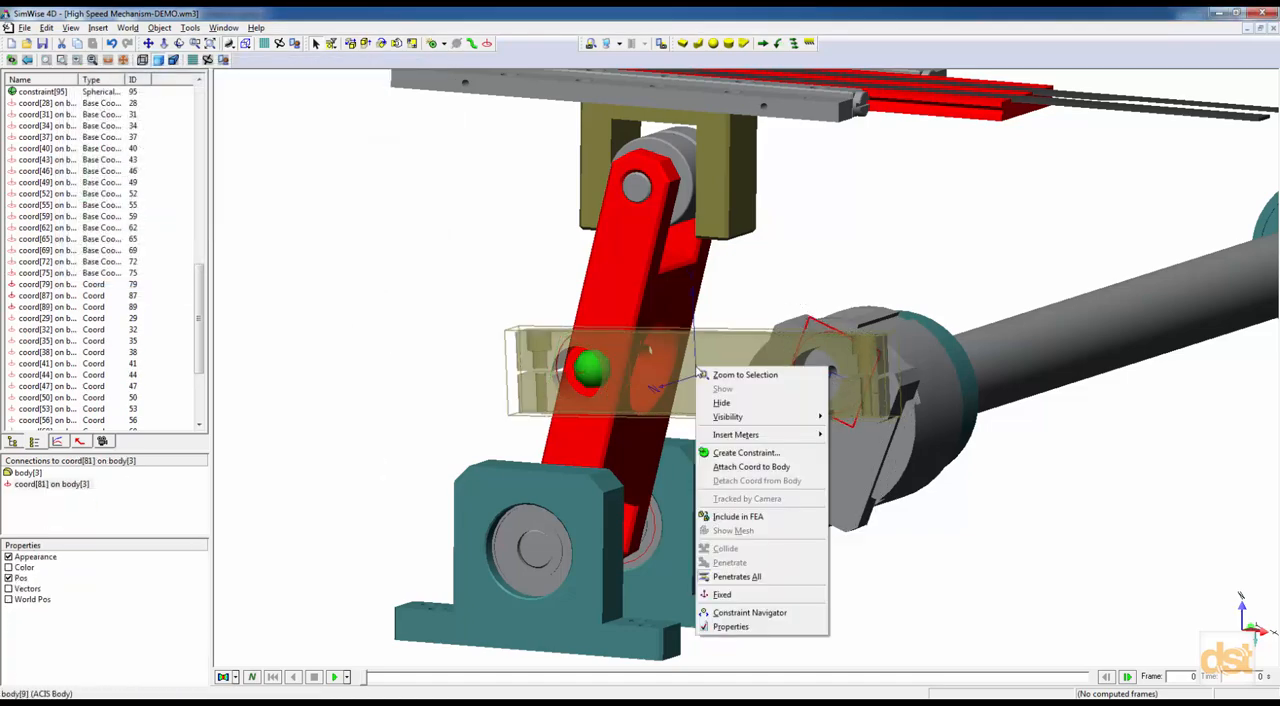
left_click(745, 452)
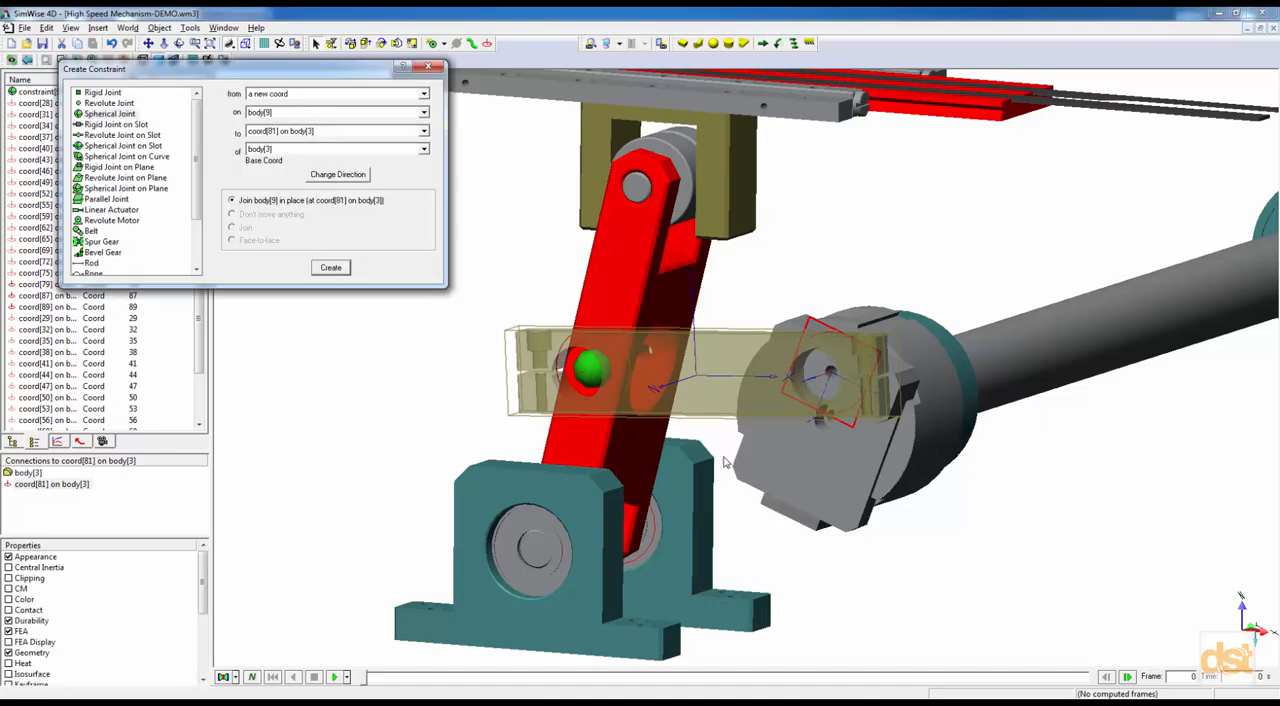
left_click(133, 135)
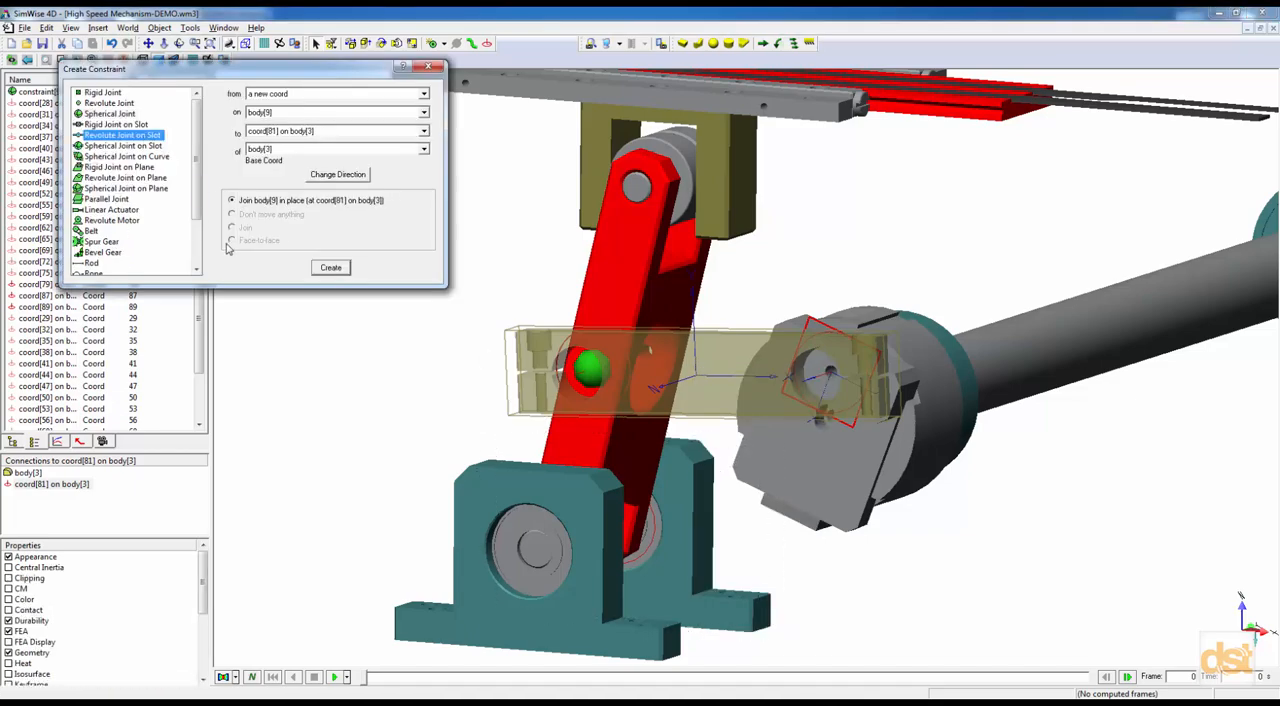
left_click(328, 268)
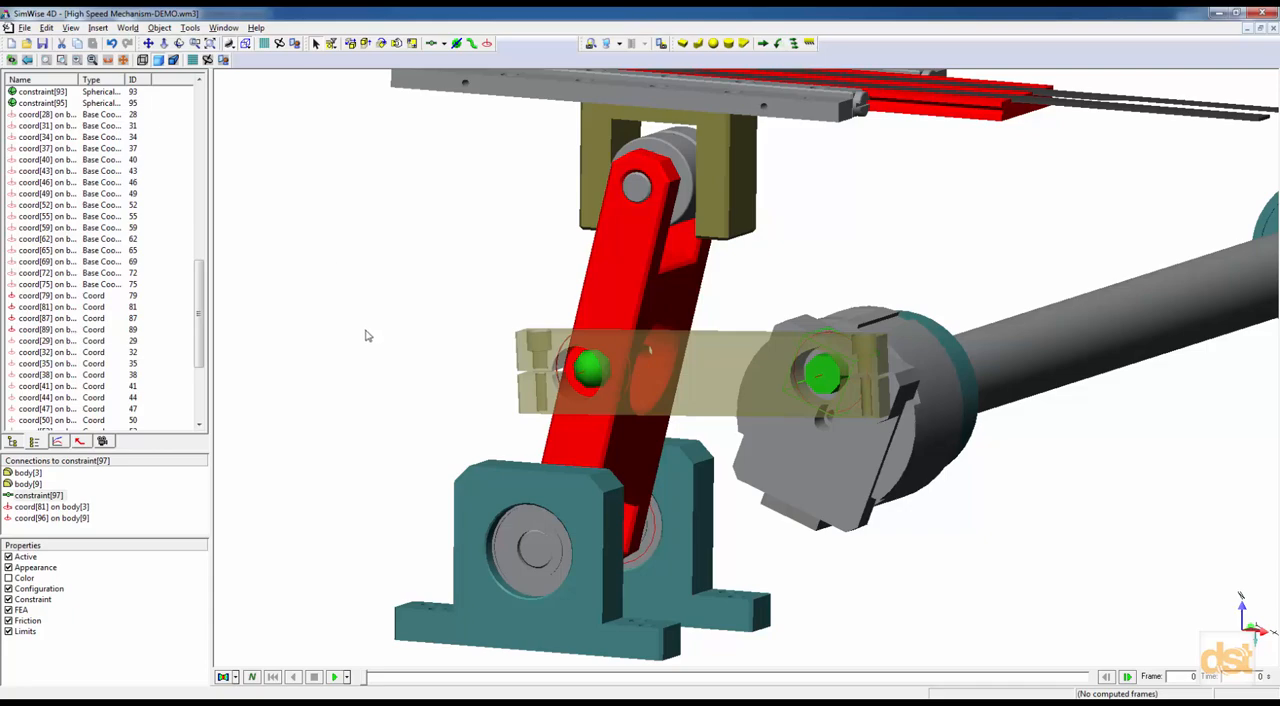
Create a Spherical Joint joining the arm's lower shaft, body[19], in place to the coord on its support, body[25].
middle_click_drag(367, 333, 351, 330)
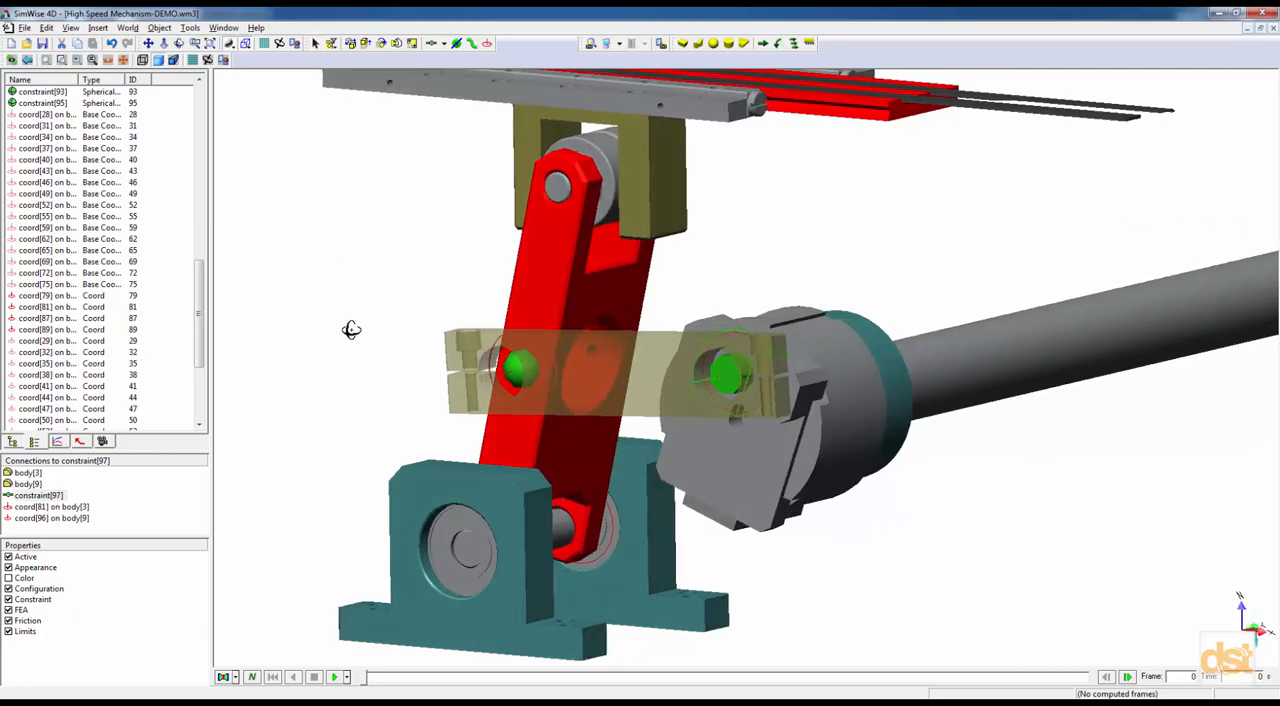
left_click(610, 550)
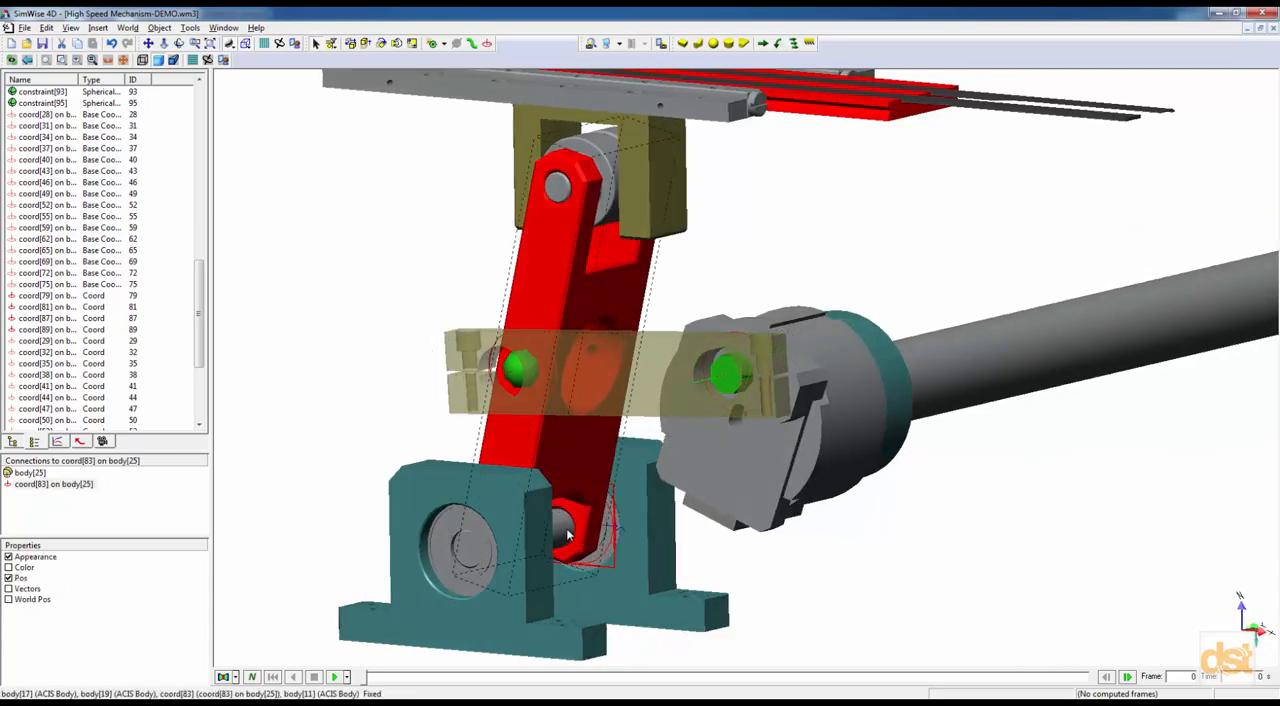
right_click(566, 531)
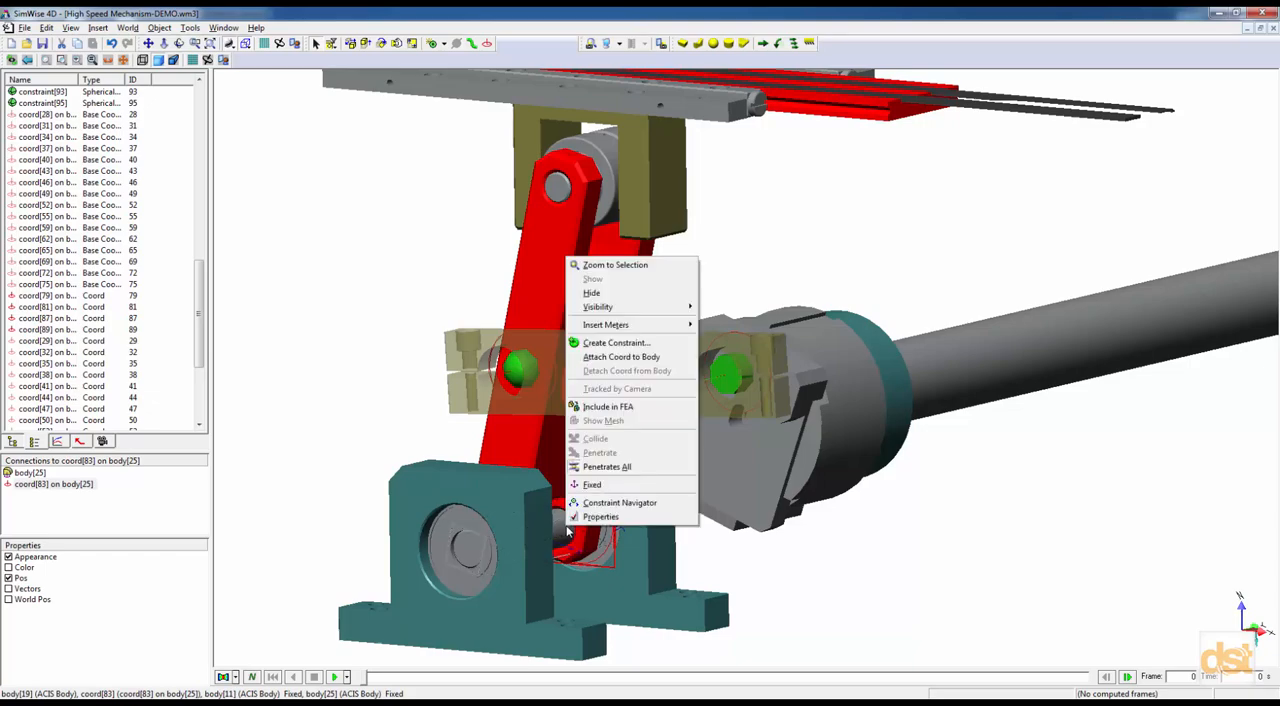
left_click(614, 342)
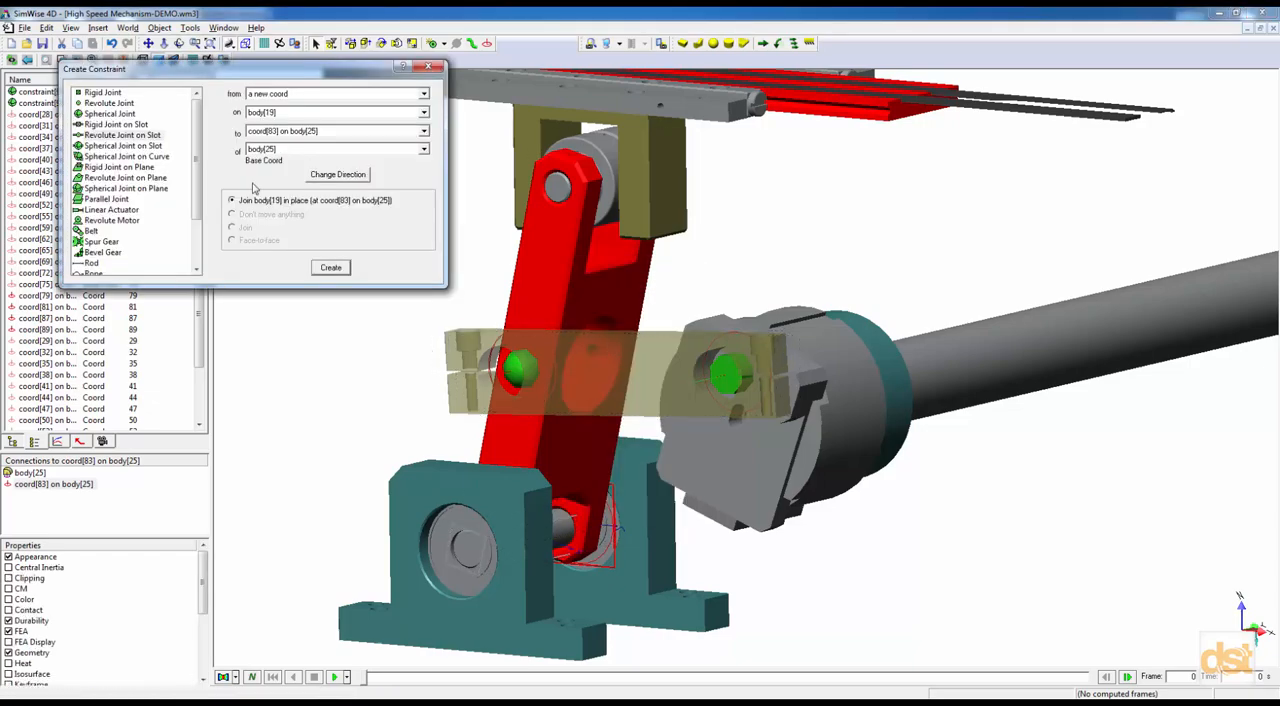
left_click(105, 114)
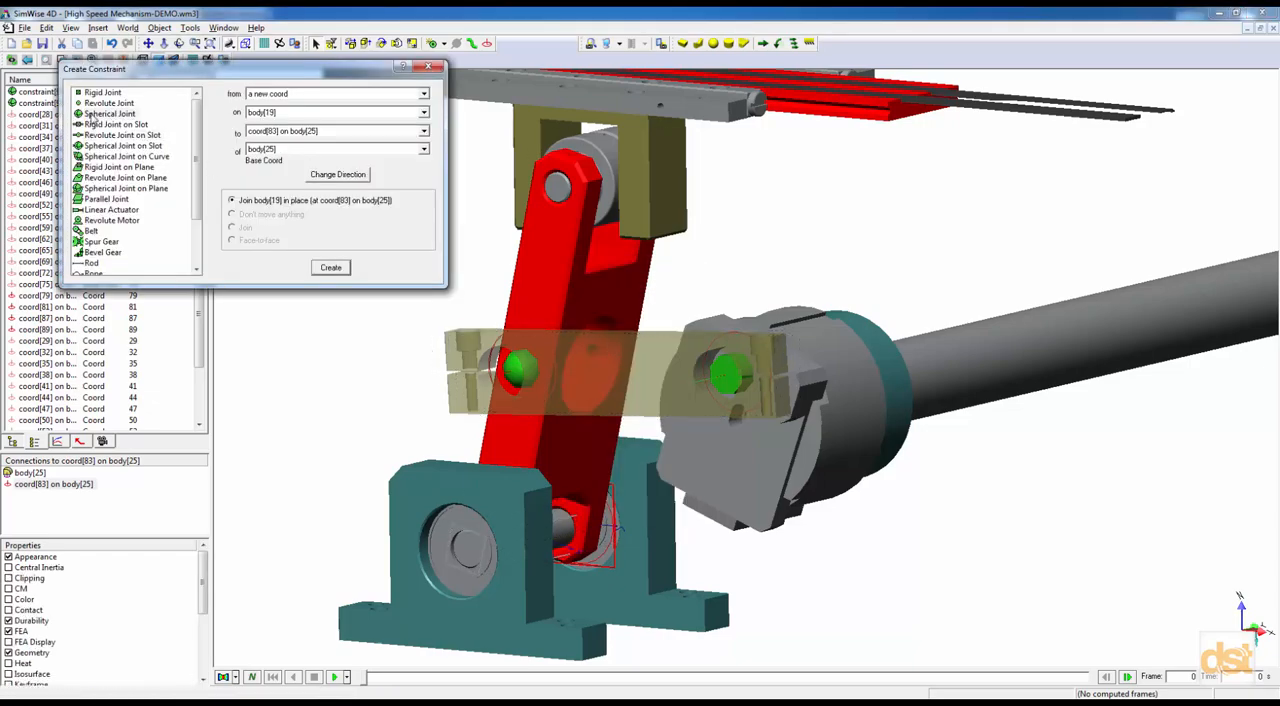
left_click(337, 273)
Create a Spherical Joint on Slot joining the arm's lower shaft, body[19], in place to the coord on the opposite support's body[12].
middle_click_drag(446, 436, 371, 440)
middle_click_drag(513, 545, 590, 590)
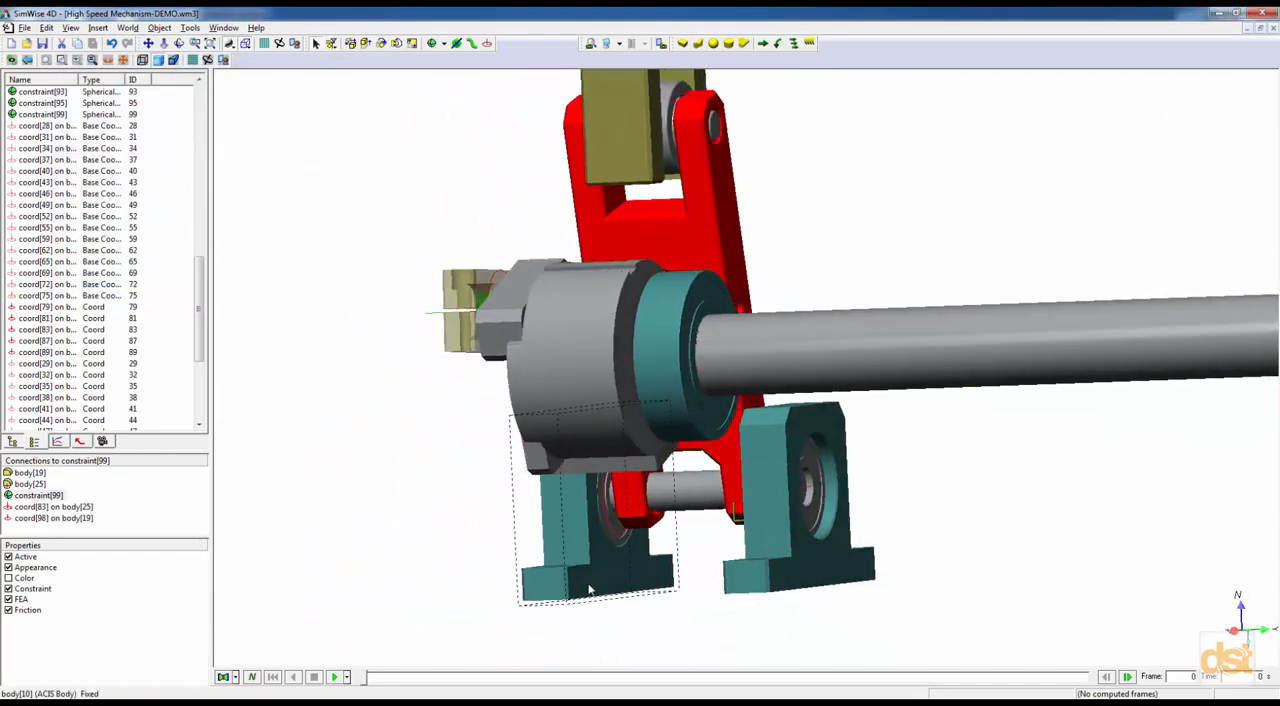
left_click(620, 538)
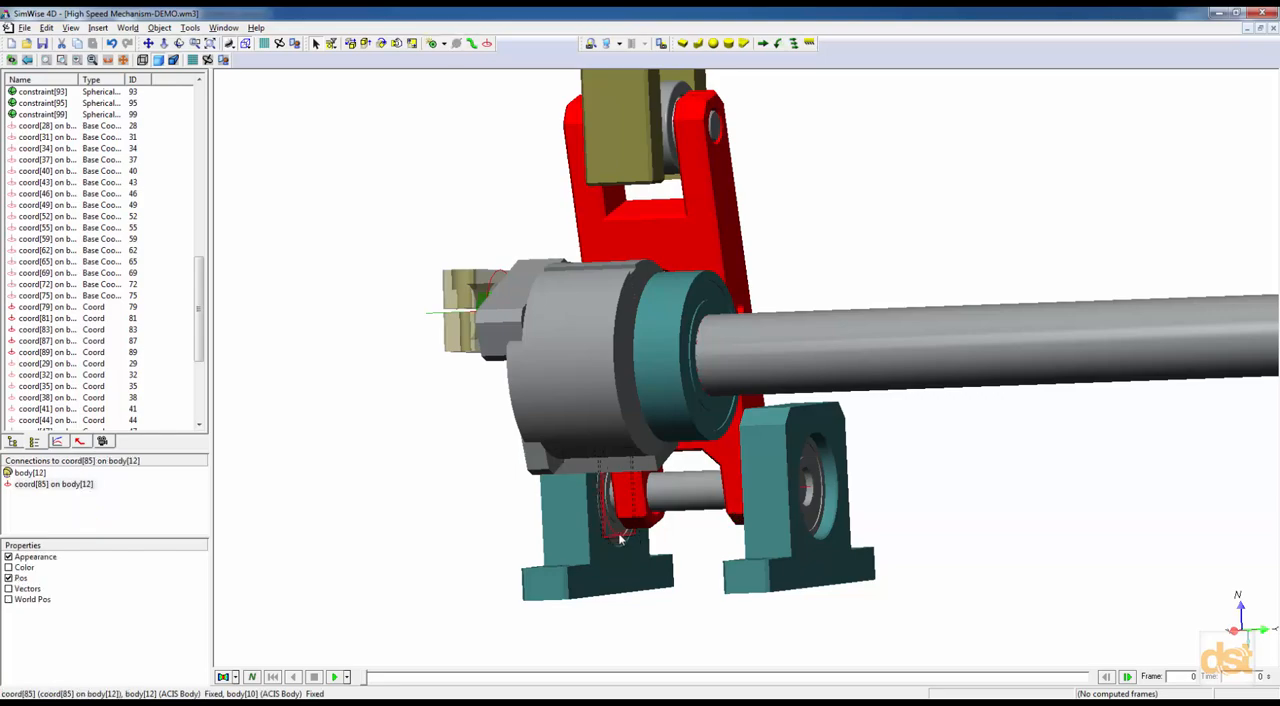
left_click(686, 488, "ctrl")
right_click(686, 488)
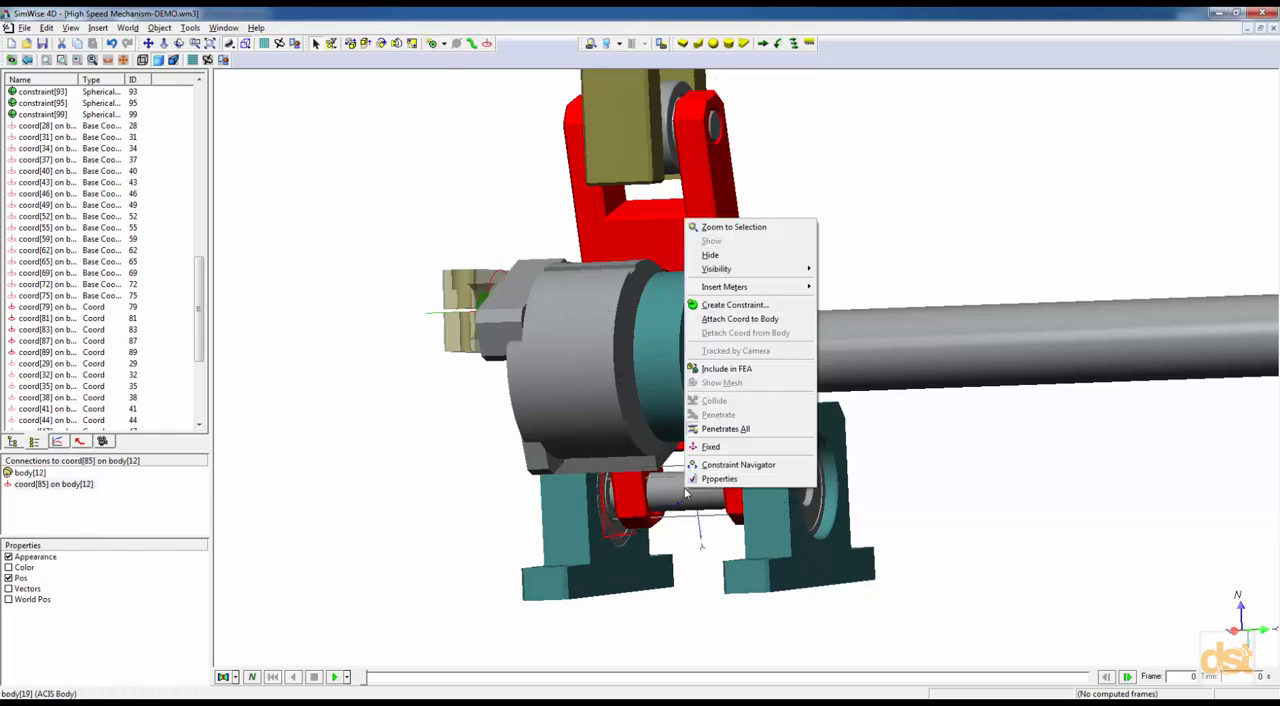
left_click(713, 306)
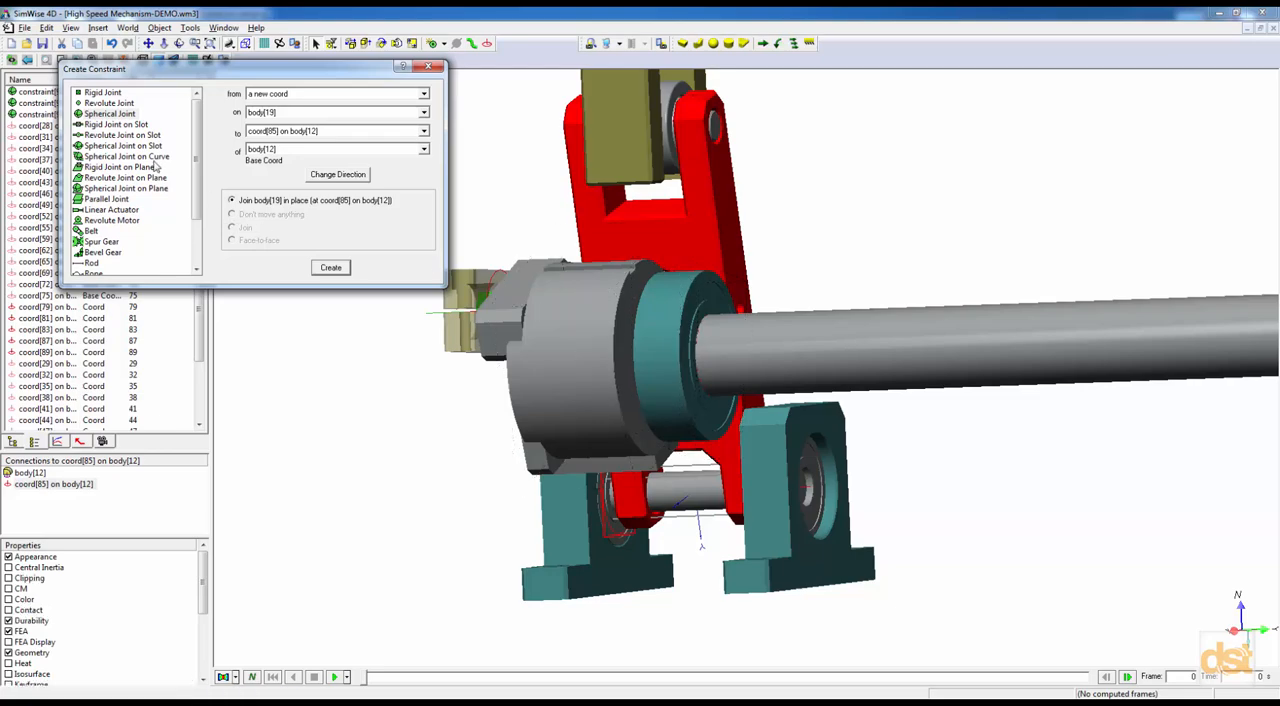
left_click(123, 146)
left_click(331, 268)
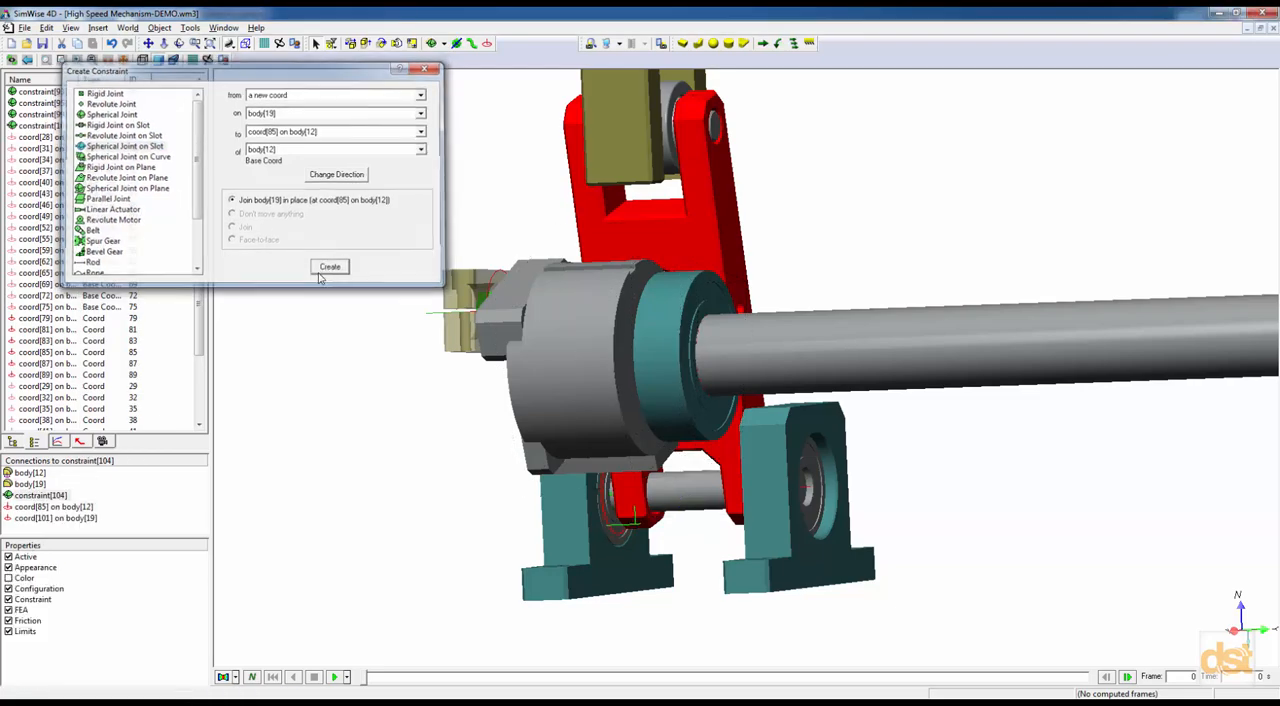
Place a coord on the end face of the red slide plate, body[21], and return to the Select tool.
middle_click_drag(348, 469, 478, 489)
middle_click_drag(876, 276, 757, 403)
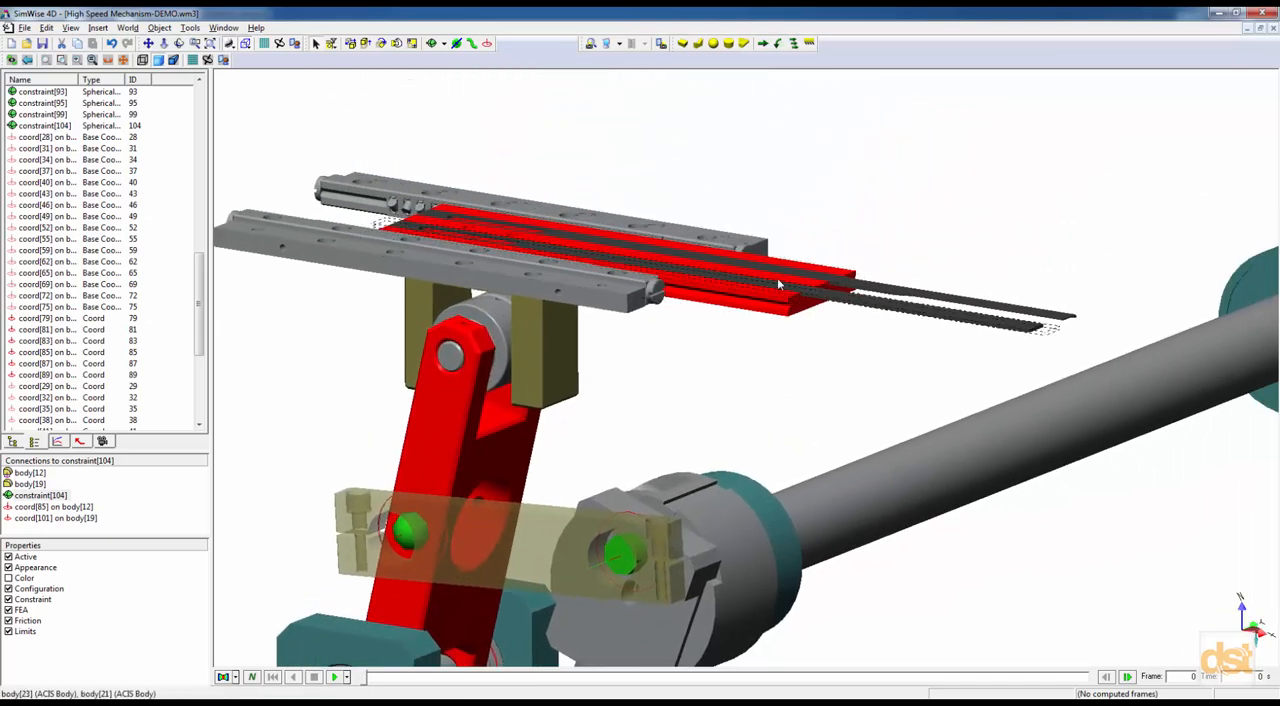
middle_click_drag(776, 350, 718, 408)
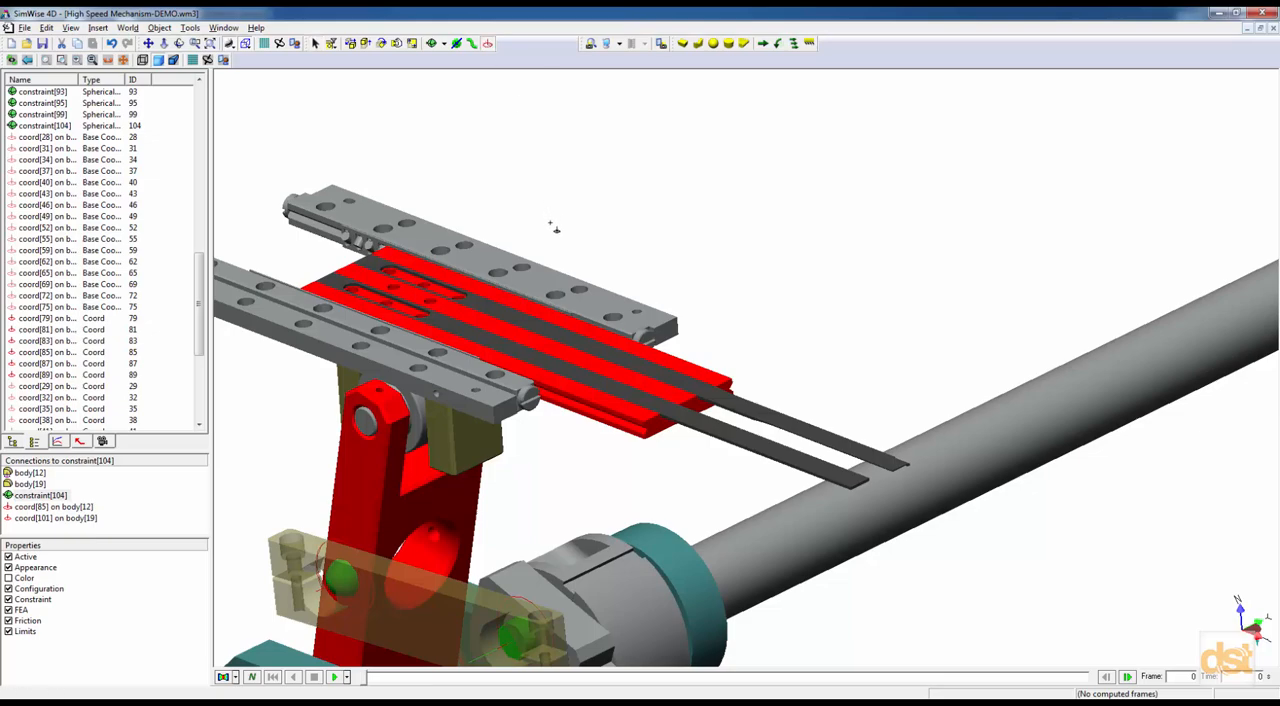
mouse_move(641, 389)
middle_mouse_down()
mouse_move(638, 358)
mouse_move(631, 394)
middle_mouse_up()
scroll(631, 444, "up", 4)
scroll(531, 511, "down", 1)
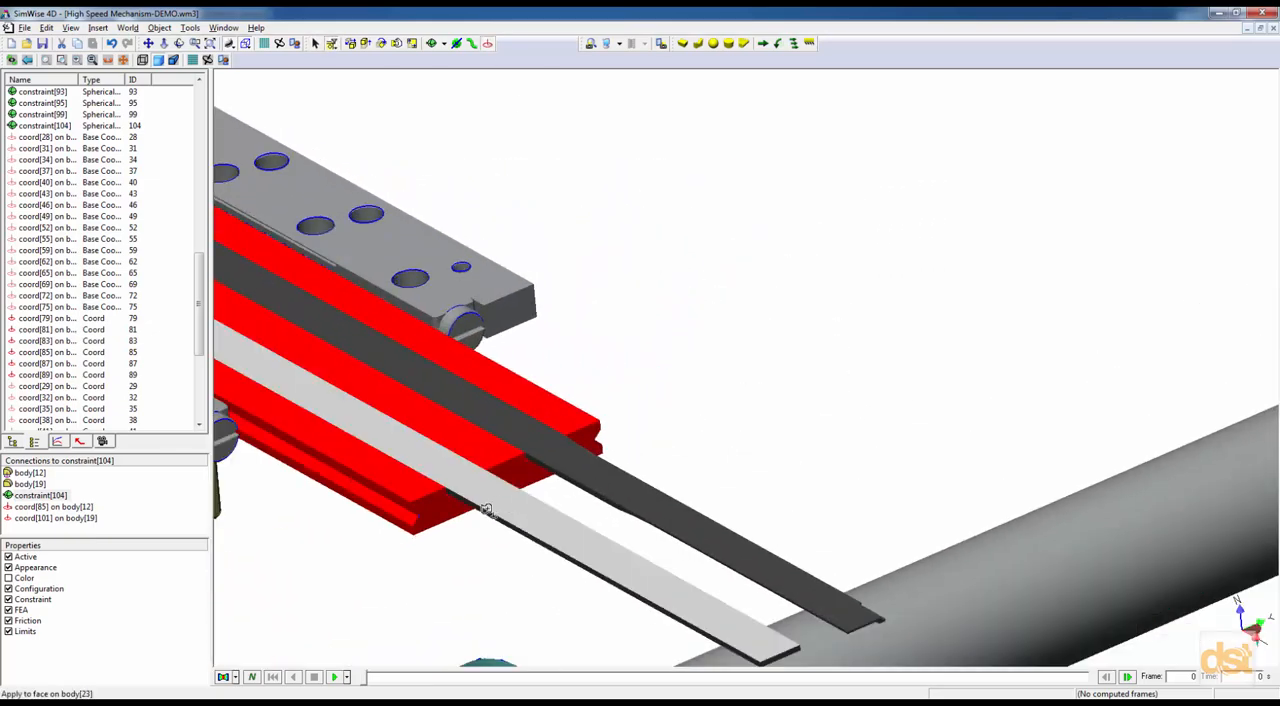
left_click(518, 478)
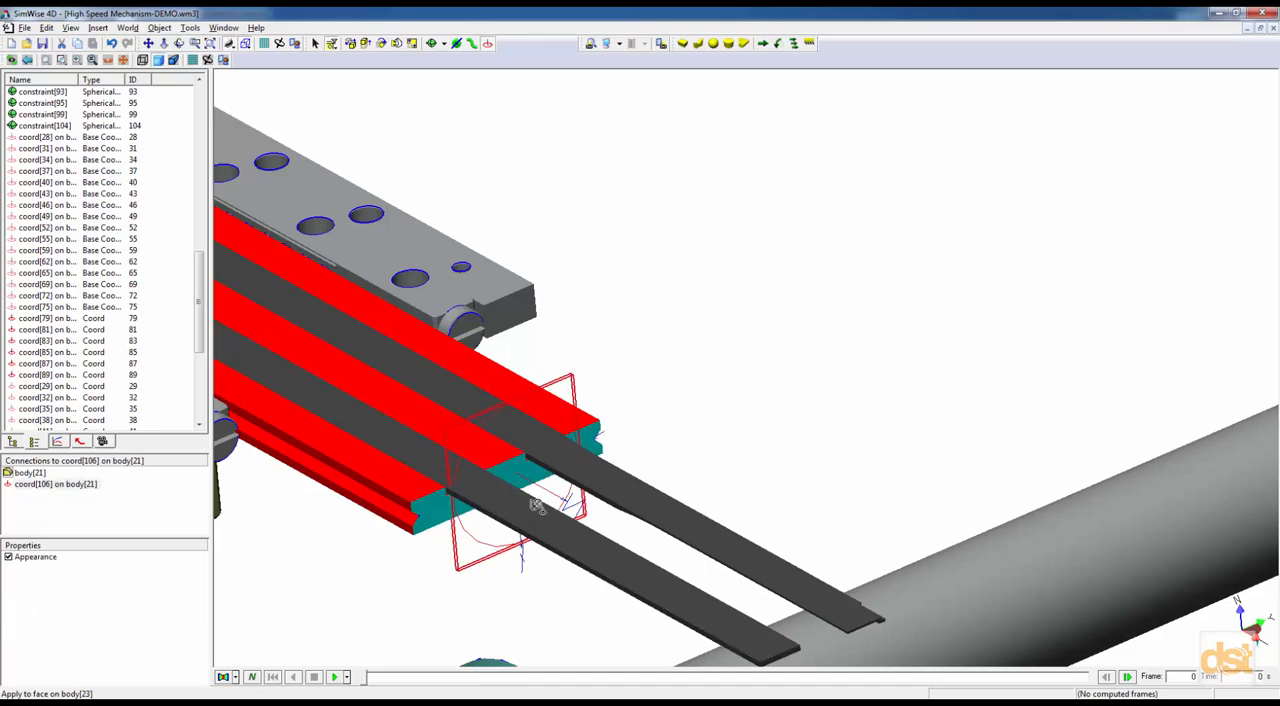
right_click(588, 359)
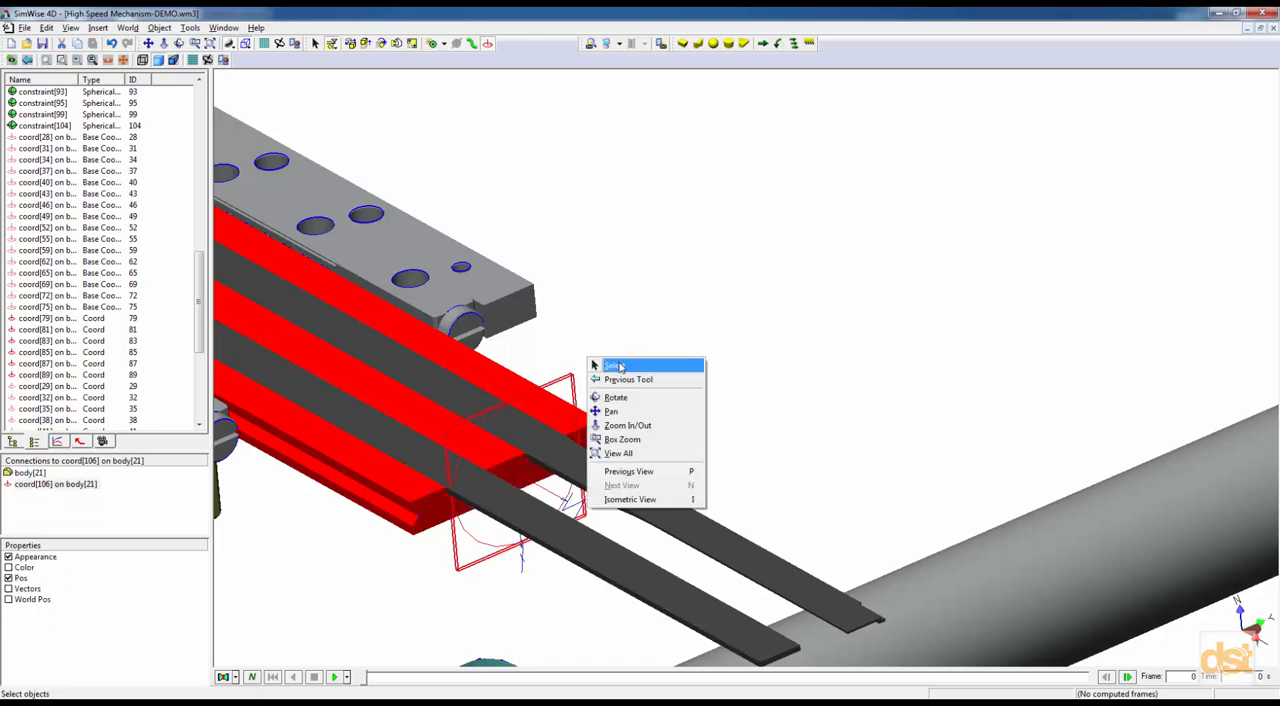
left_click(619, 365)
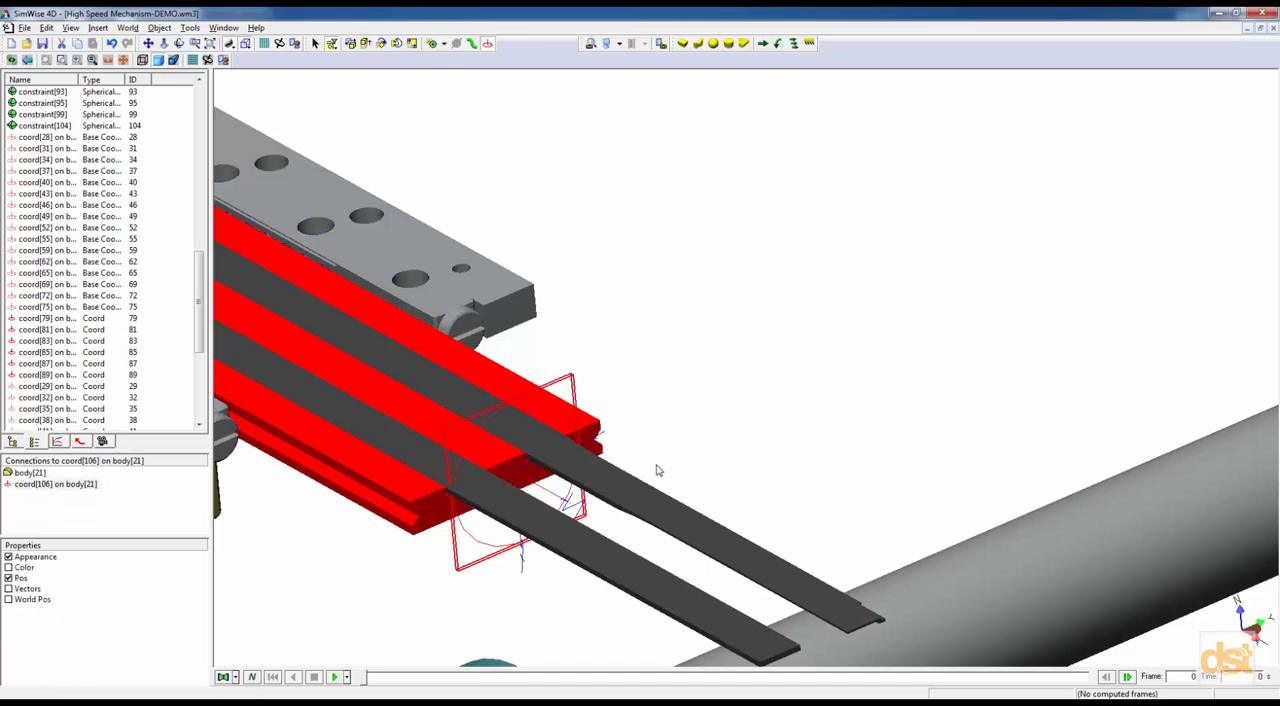
Examine the new slide plate coord's position and orientation in world coordinates using its World Pos properties.
double_click(571, 386)
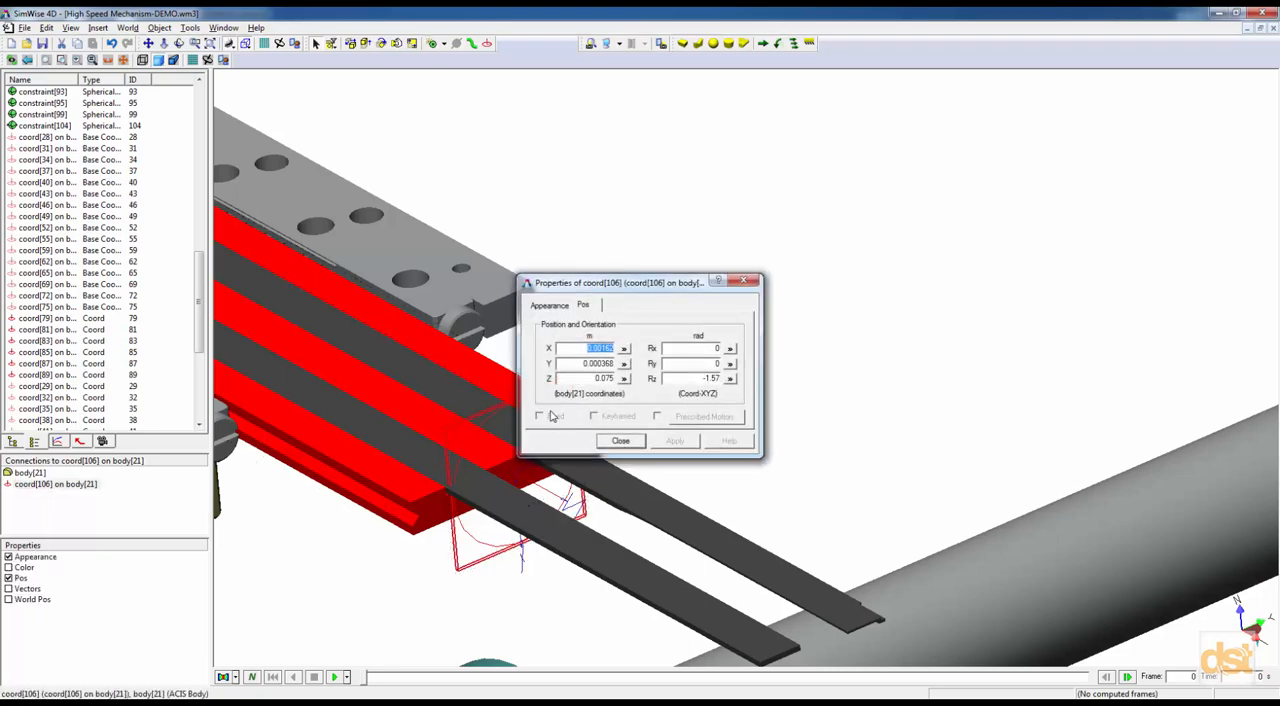
left_click(8, 599)
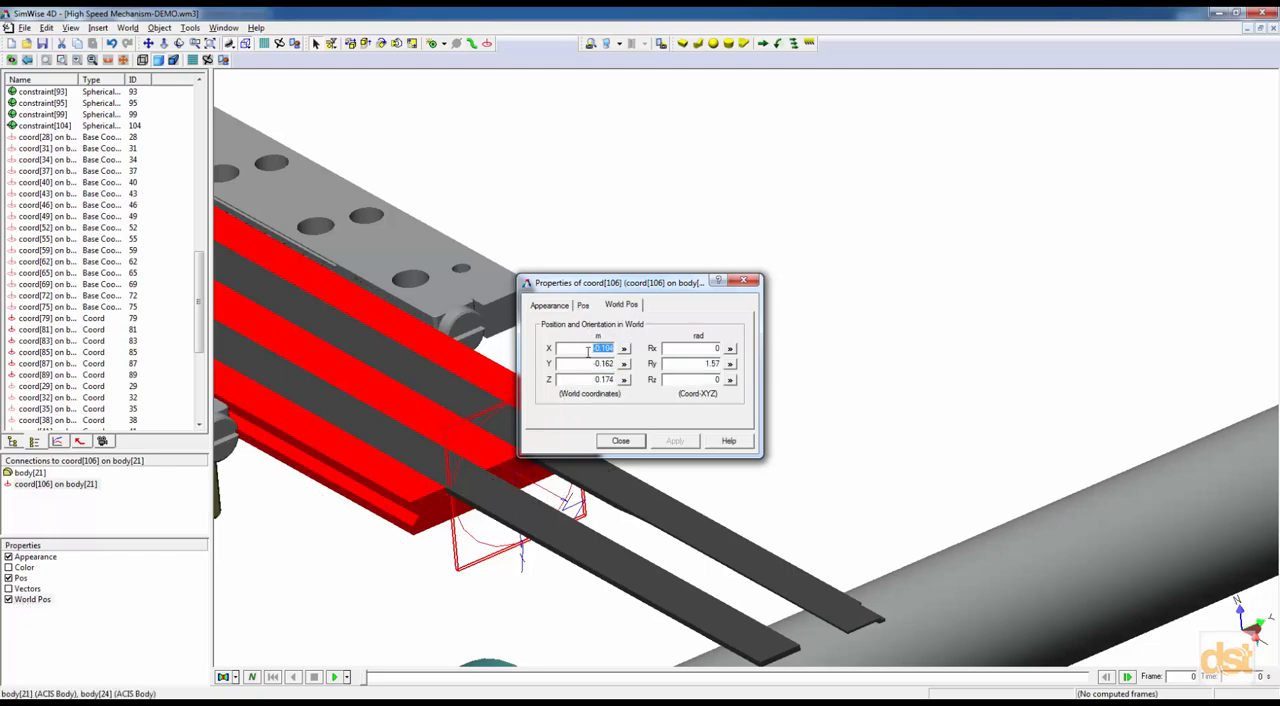
left_click_drag(604, 288, 712, 198)
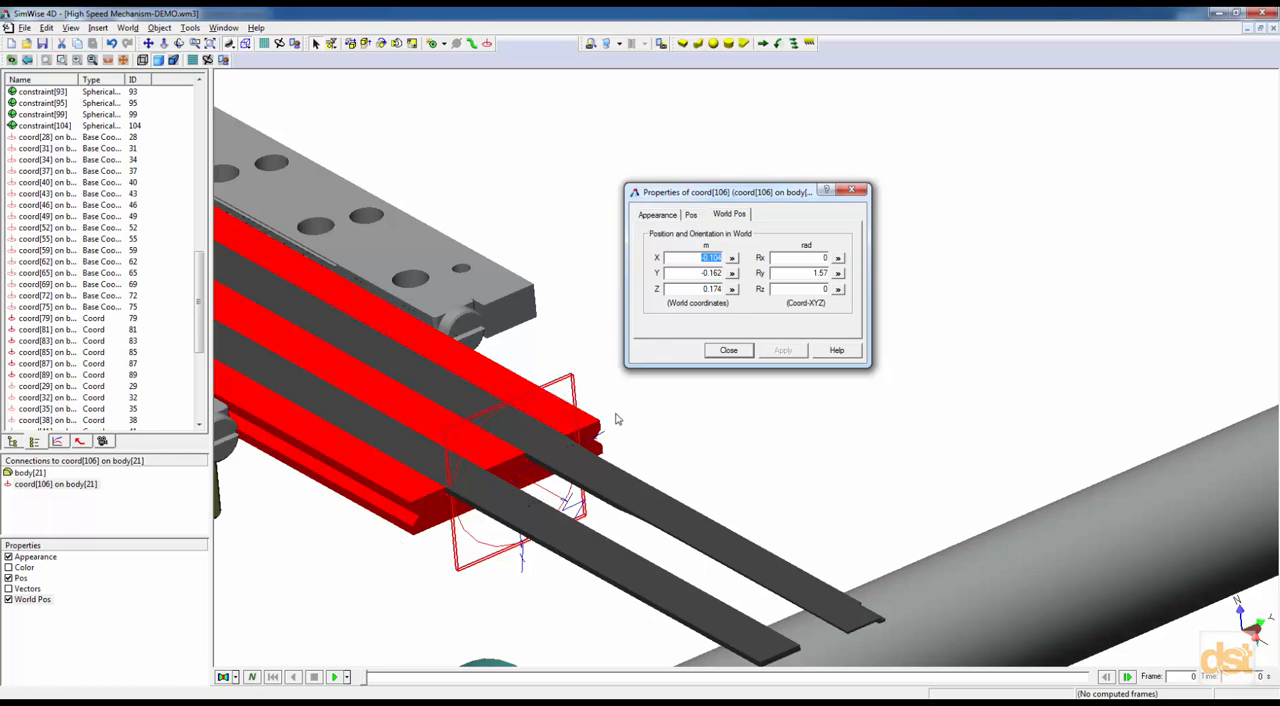
left_click(728, 350)
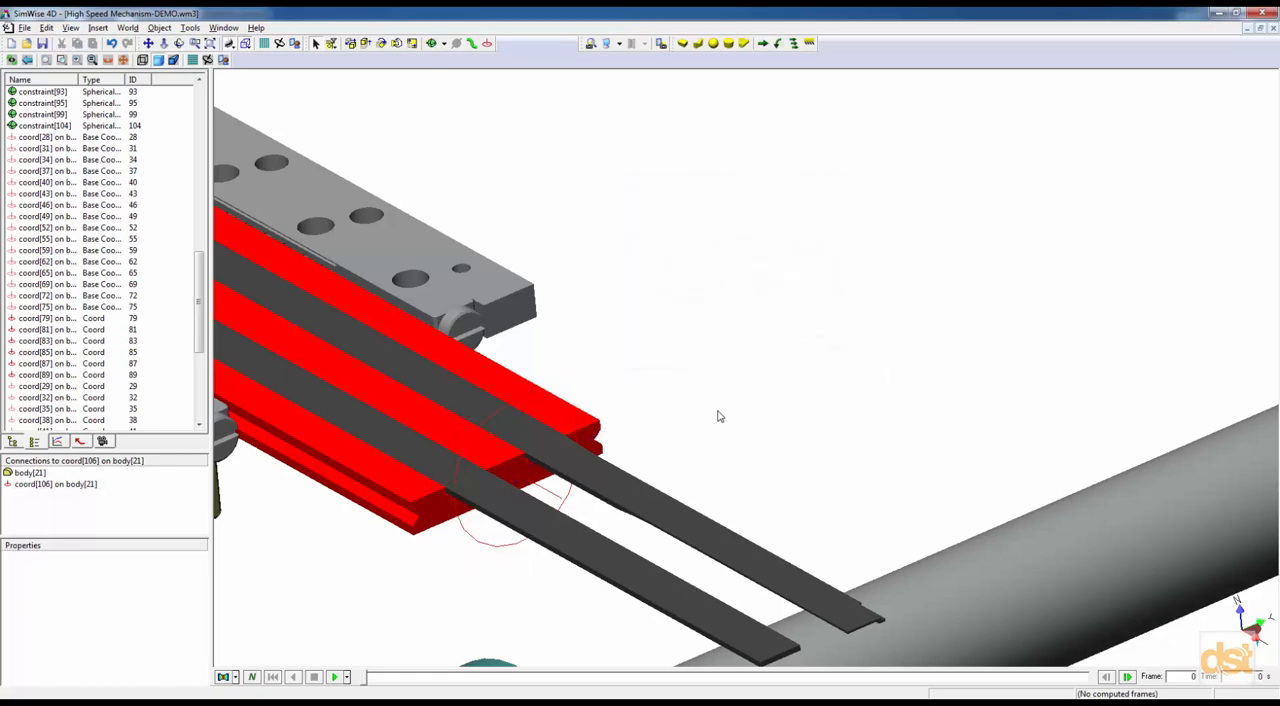
Create a Rigid Joint on Slot joining the red slide plate, body[21], in place at its end coord to the background.
left_click(532, 410)
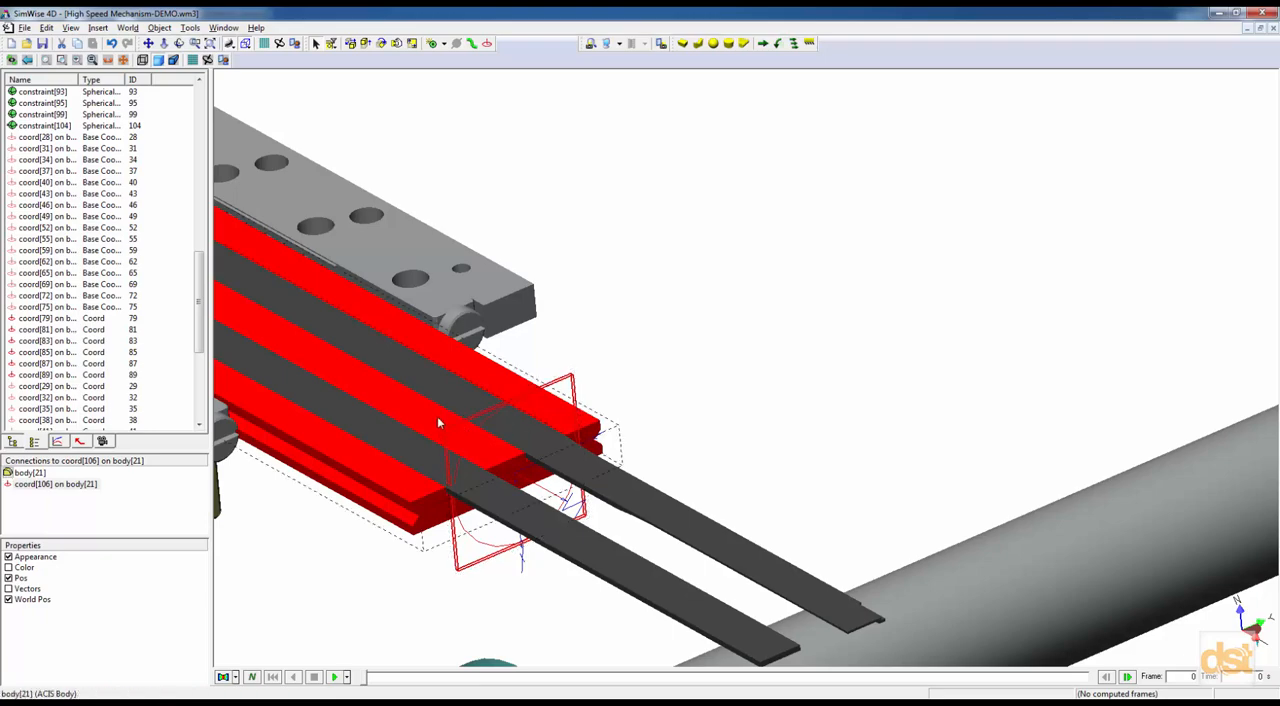
right_click(557, 388)
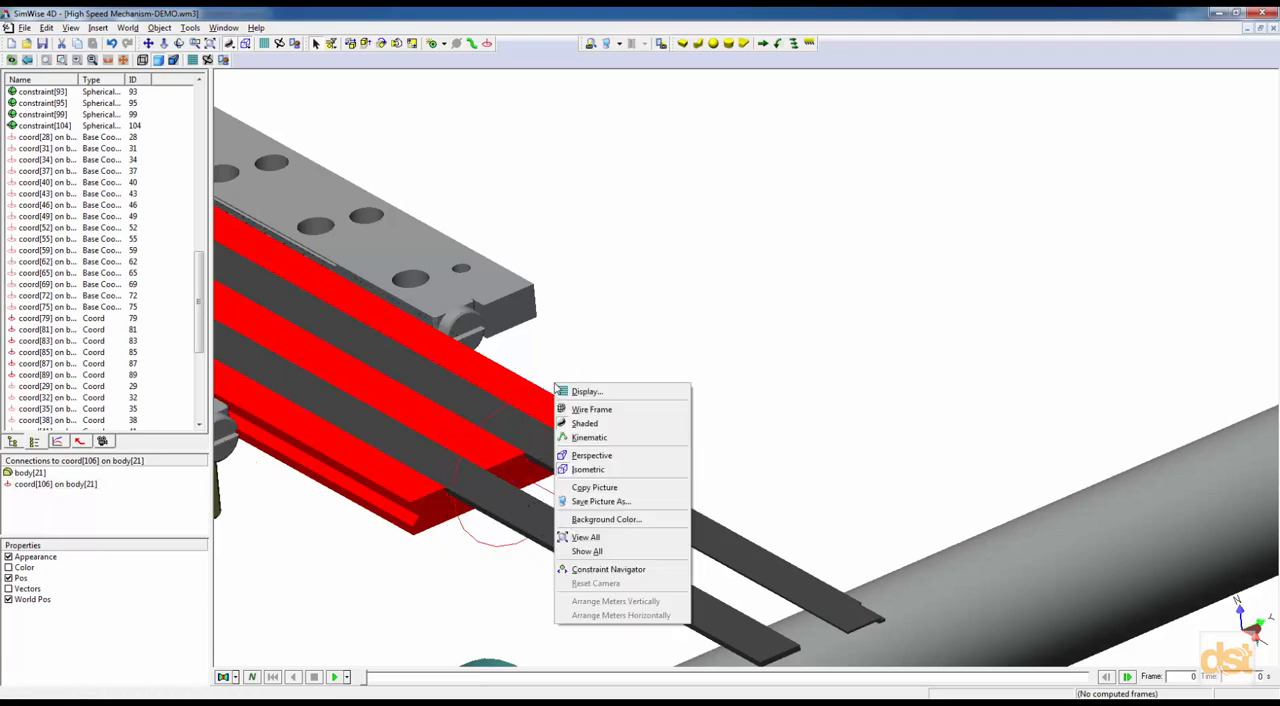
right_click(536, 416)
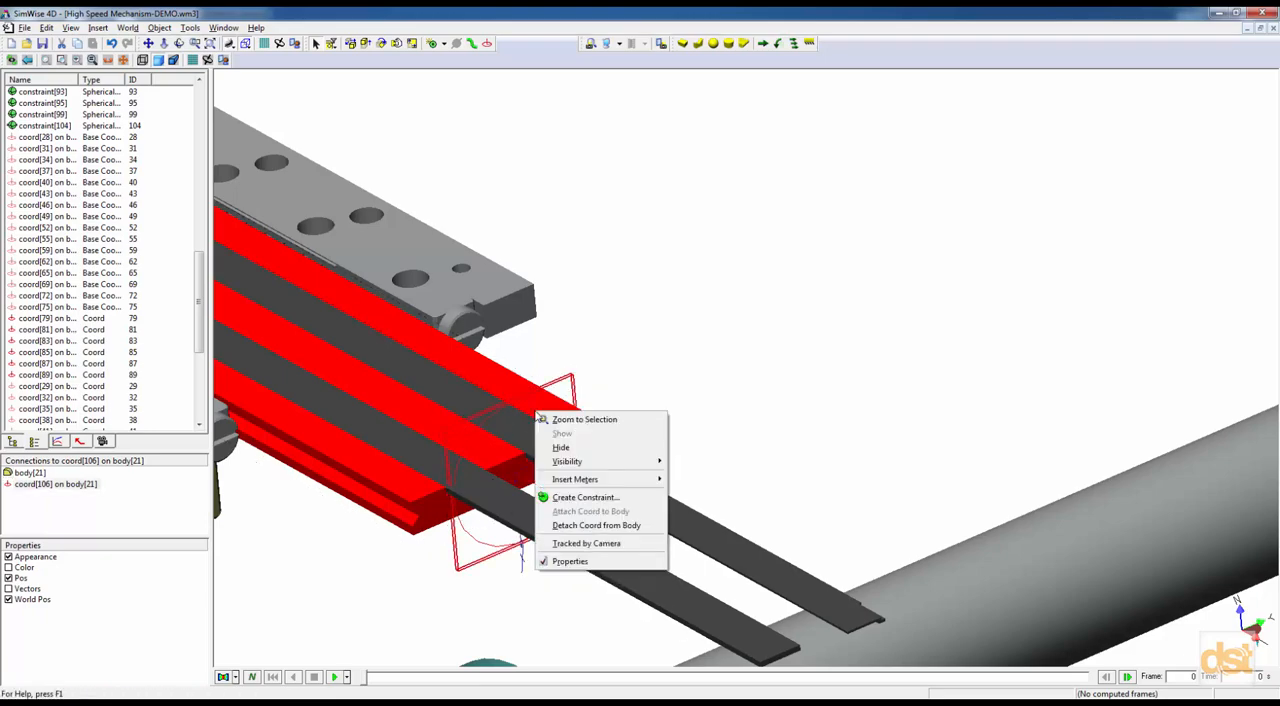
left_click(574, 495)
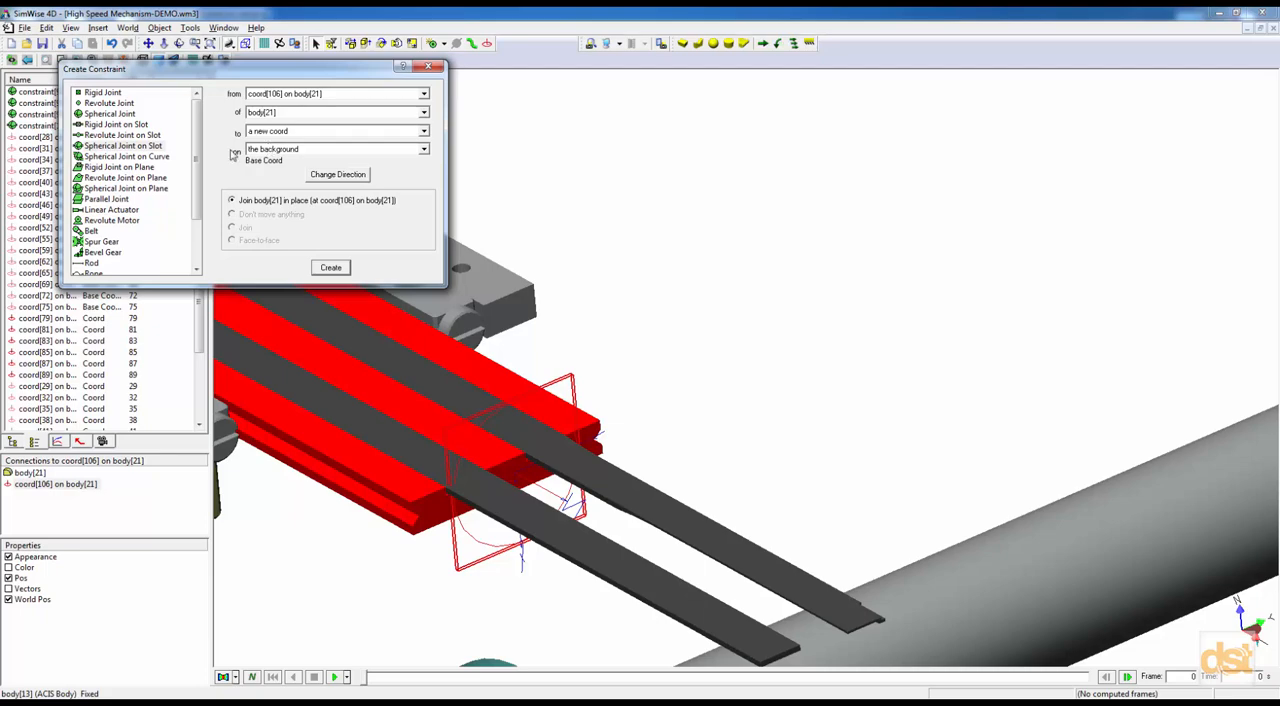
left_click(95, 126)
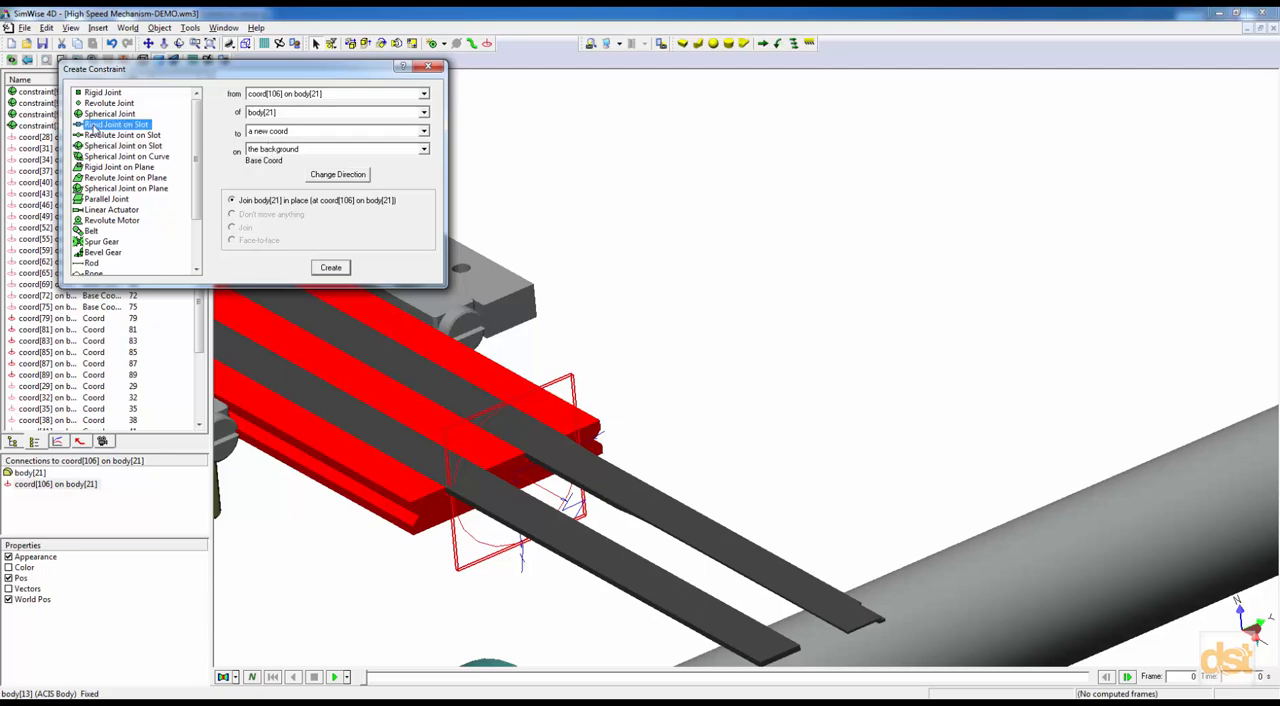
left_click(334, 268)
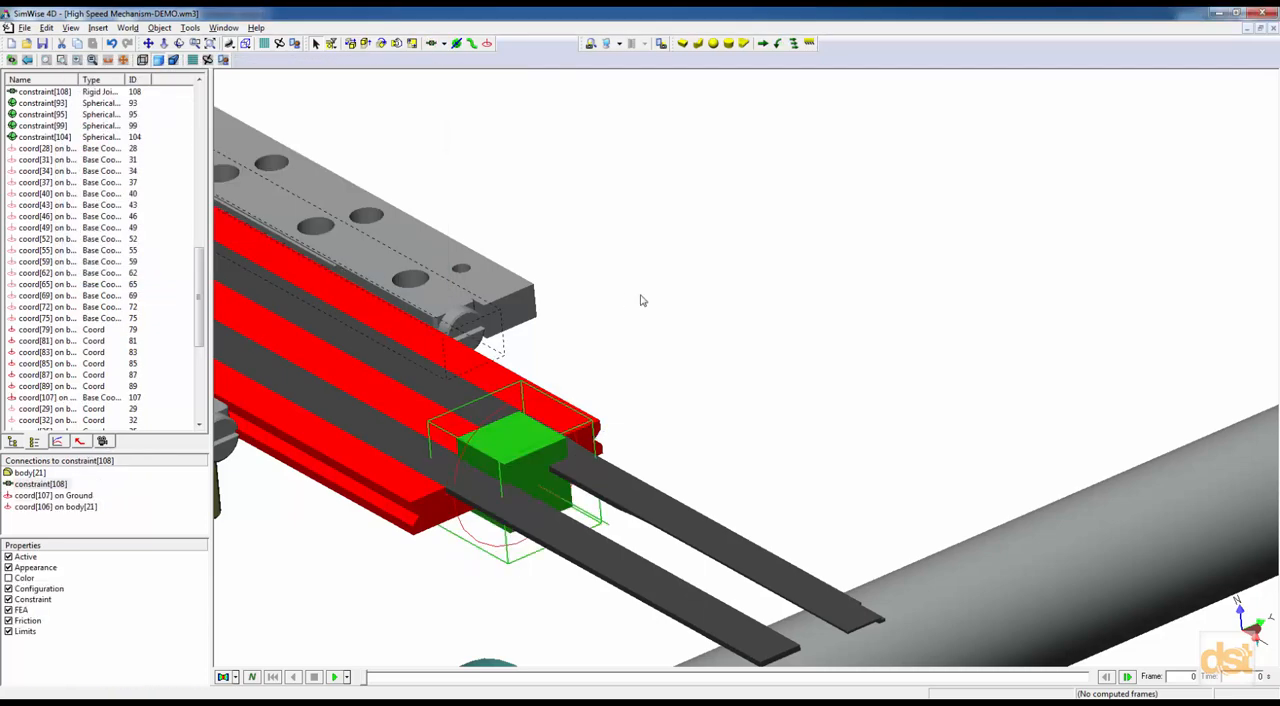
Test the slot joint by moving the red slide plate, body[21], slightly along its rails, and undo the move.
scroll(643, 297, "down", 5)
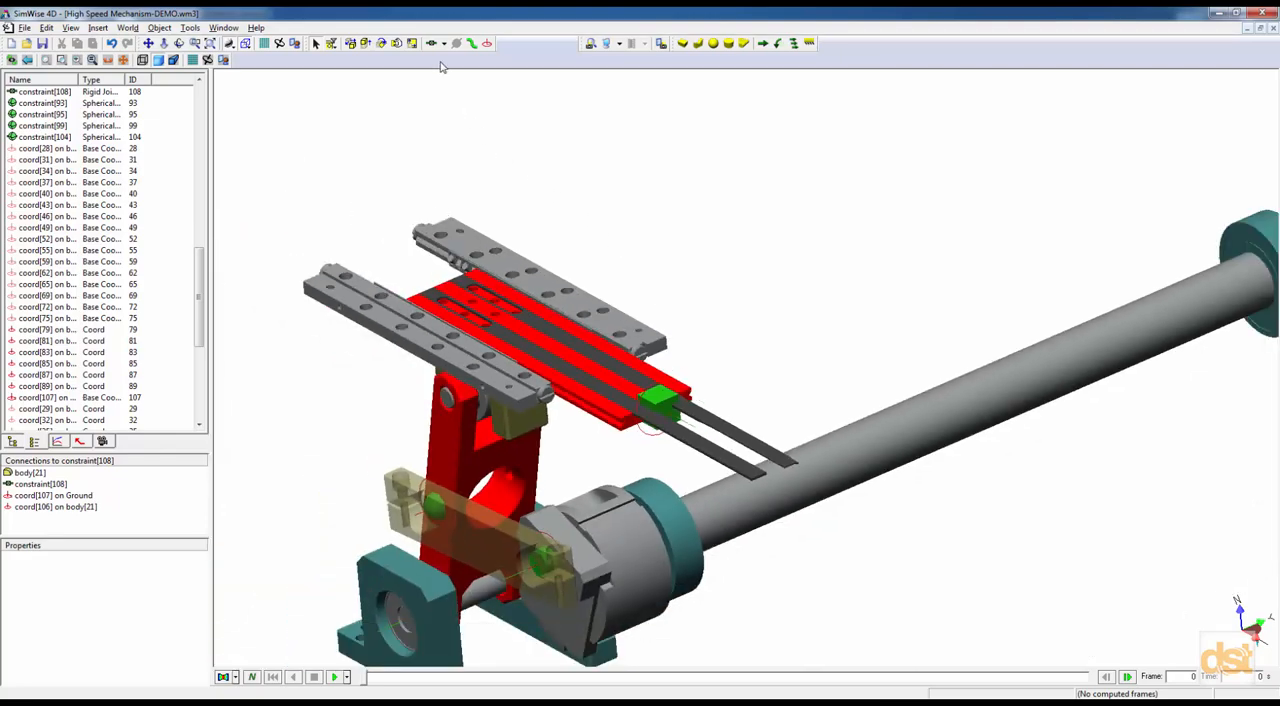
left_click(396, 44)
mouse_move(592, 368)
left_mouse_down()
mouse_move(545, 350)
mouse_move(670, 425)
mouse_move(559, 378)
mouse_move(616, 412)
mouse_move(582, 396)
mouse_move(605, 379)
mouse_move(587, 366)
left_mouse_up()
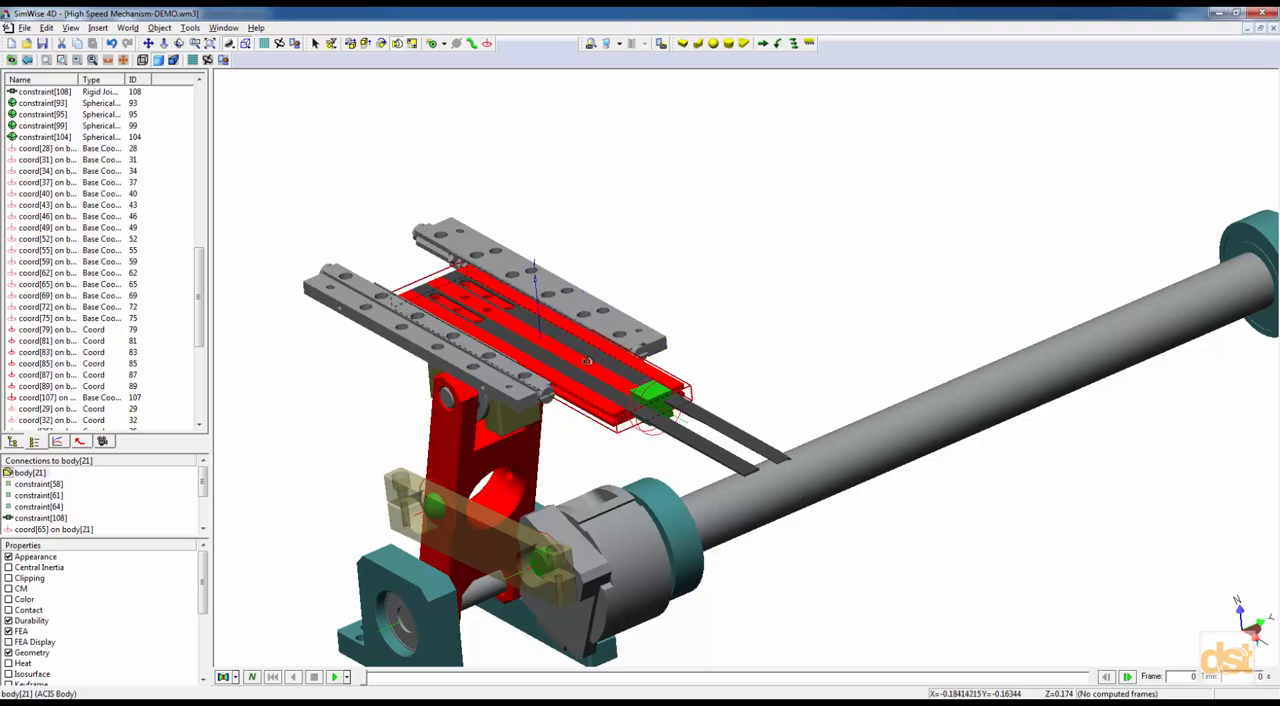
left_click(111, 44)
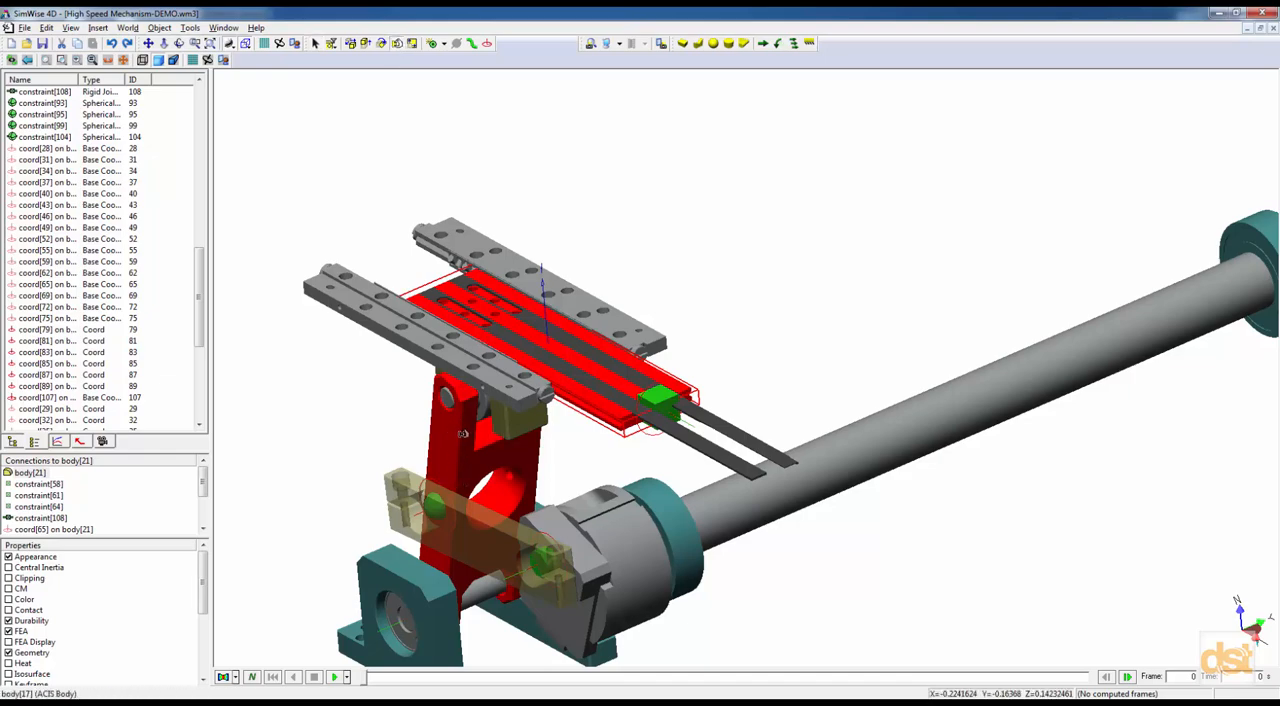
Test the linkage by rotating the crank, body[3], with the move tool, and undo the move.
middle_click_drag(589, 461, 621, 441)
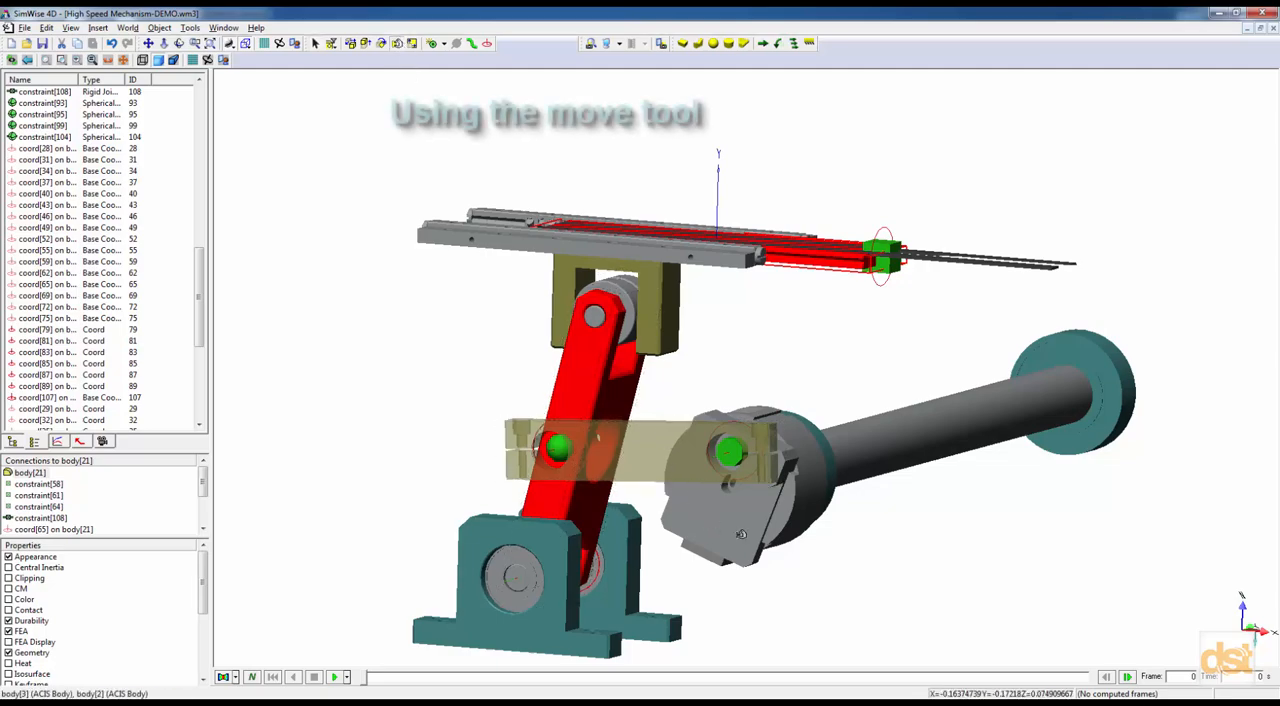
left_click(709, 514)
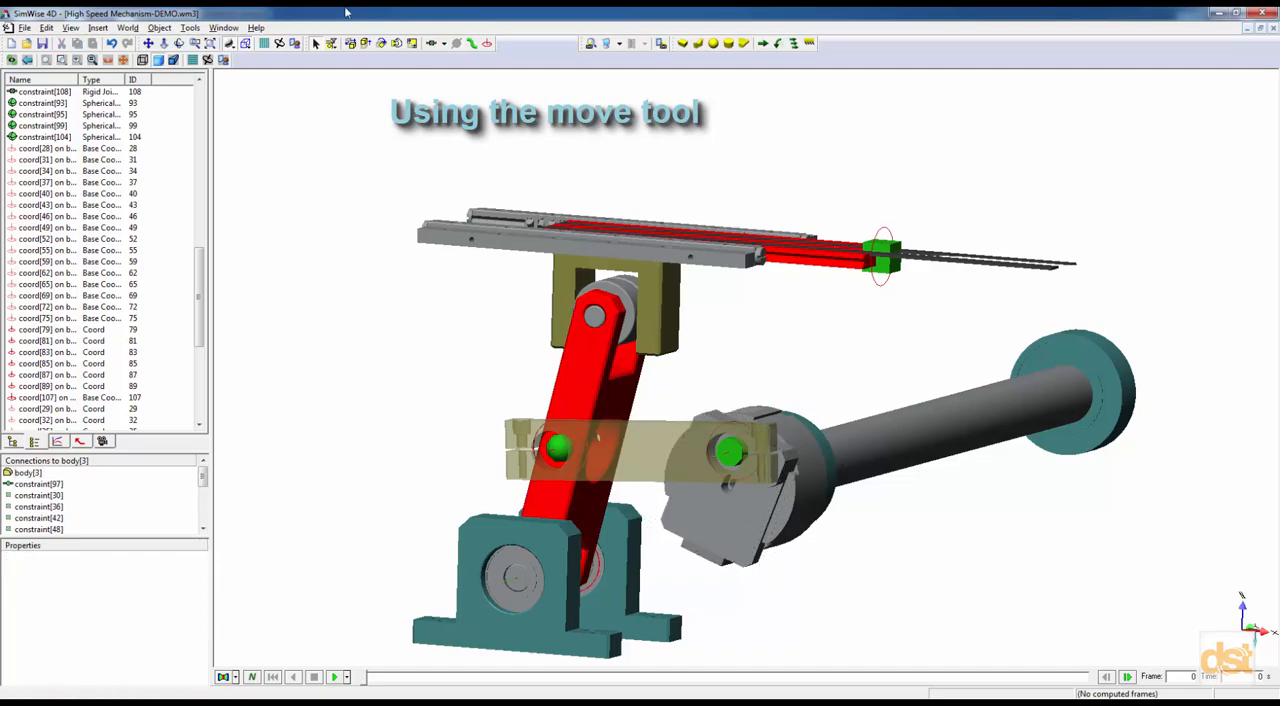
left_click_drag(751, 537, 786, 570)
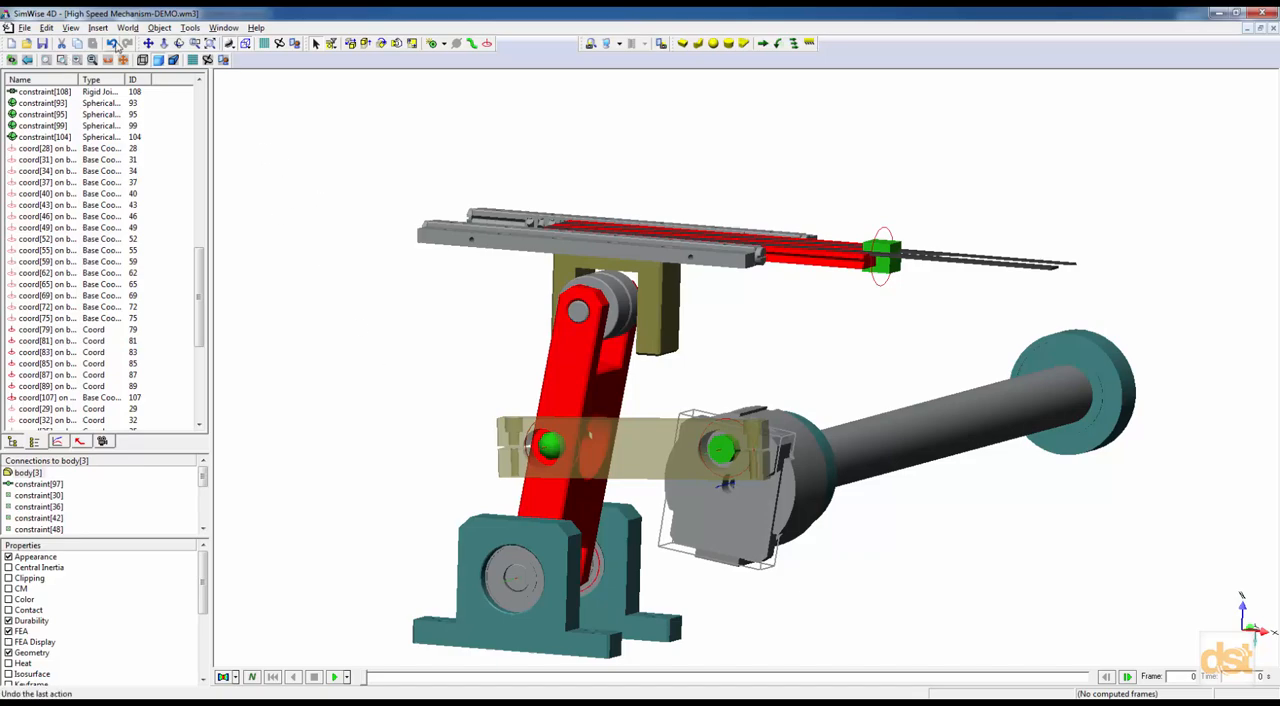
left_click(116, 45)
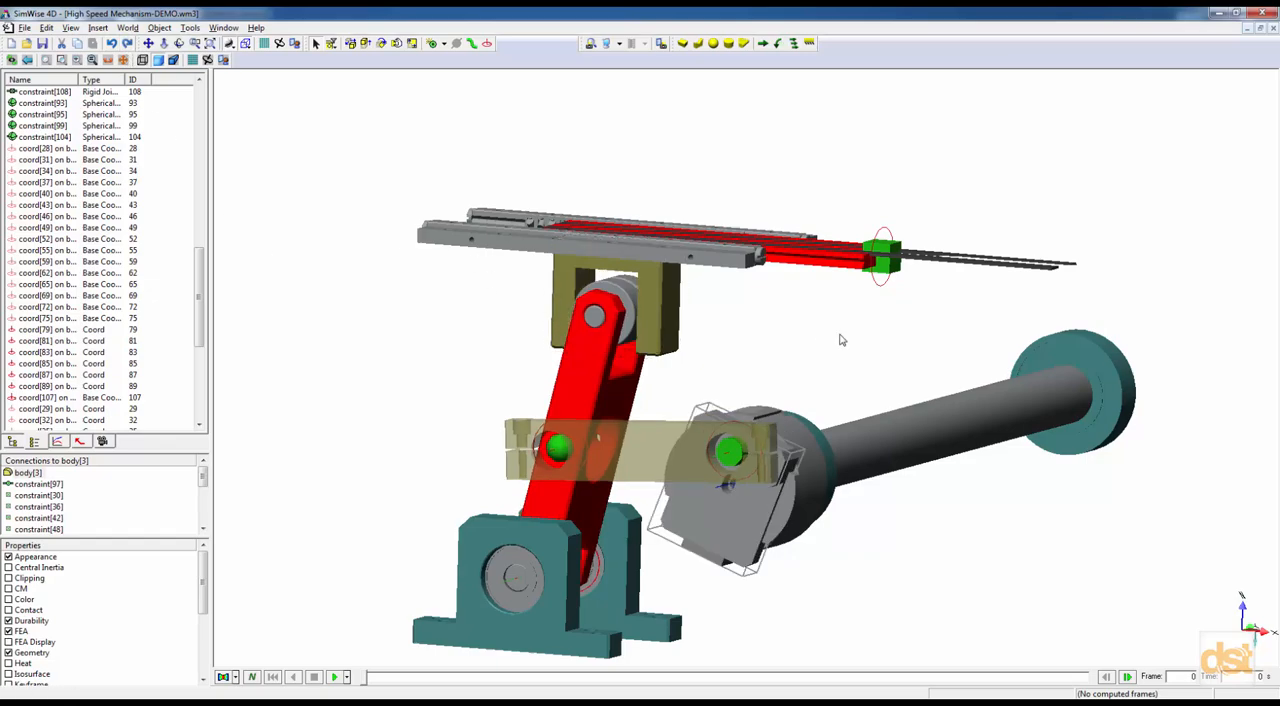
Run the motion simulation to check the arm's movement, stop it and reset to the first frame.
left_click(338, 679)
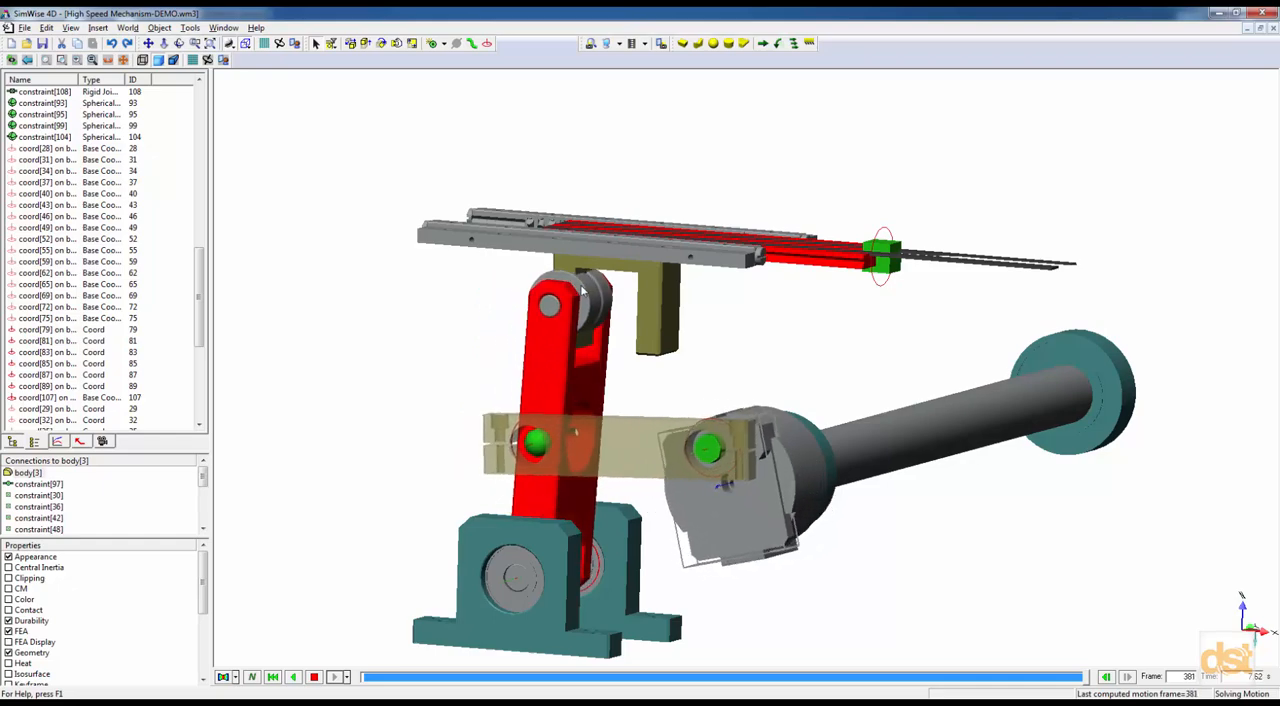
left_click(313, 677)
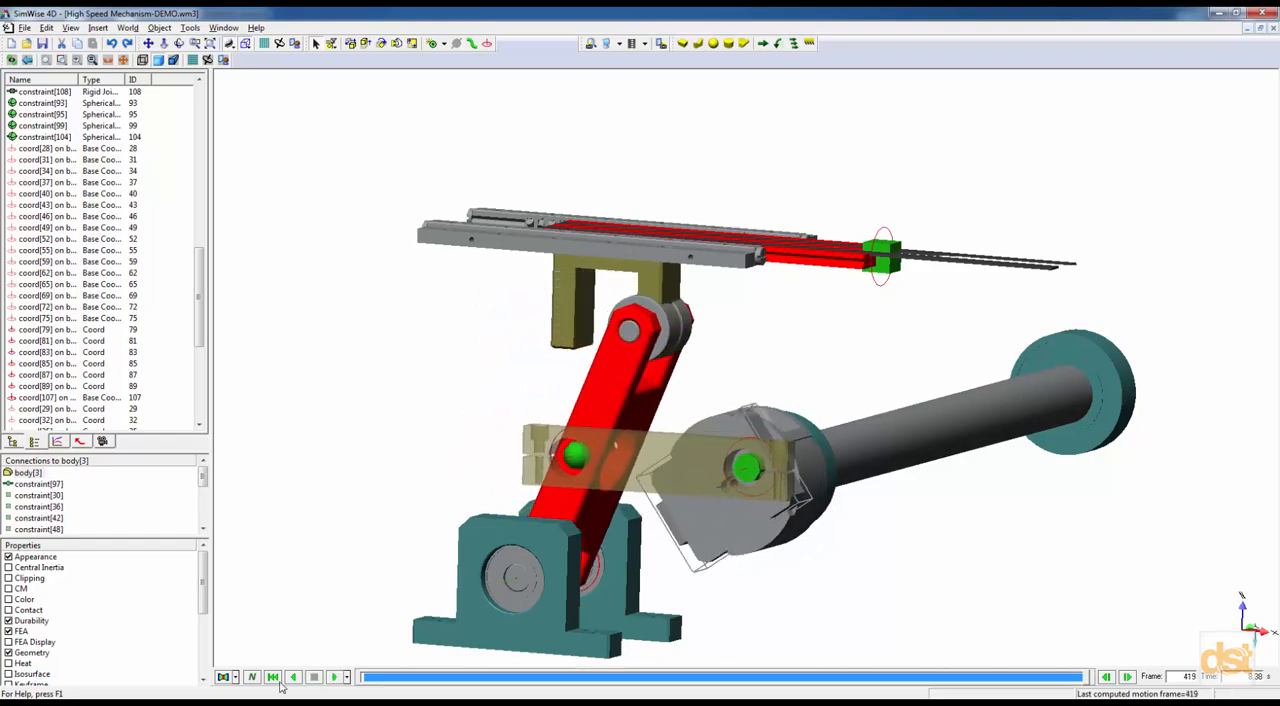
left_click(272, 677)
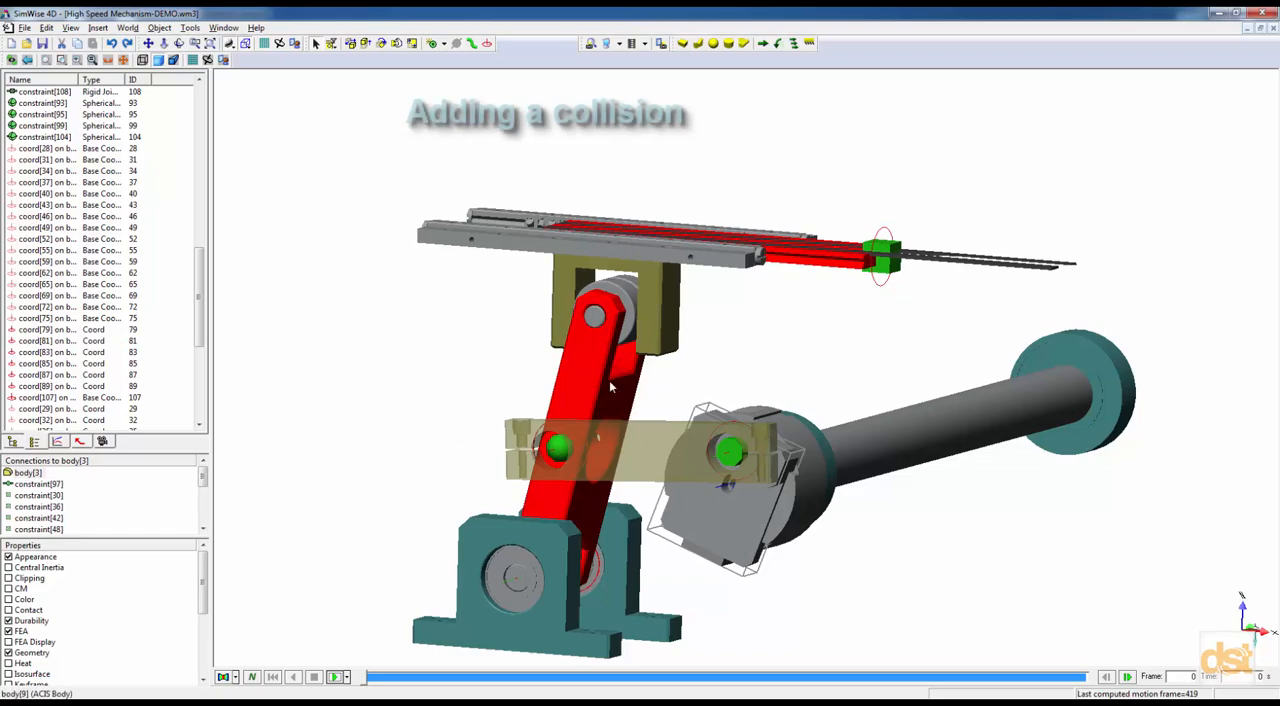
Set the grey roller, body[20], and the olive bracket under the slide, body[22], to collide with each other.
left_click(624, 295)
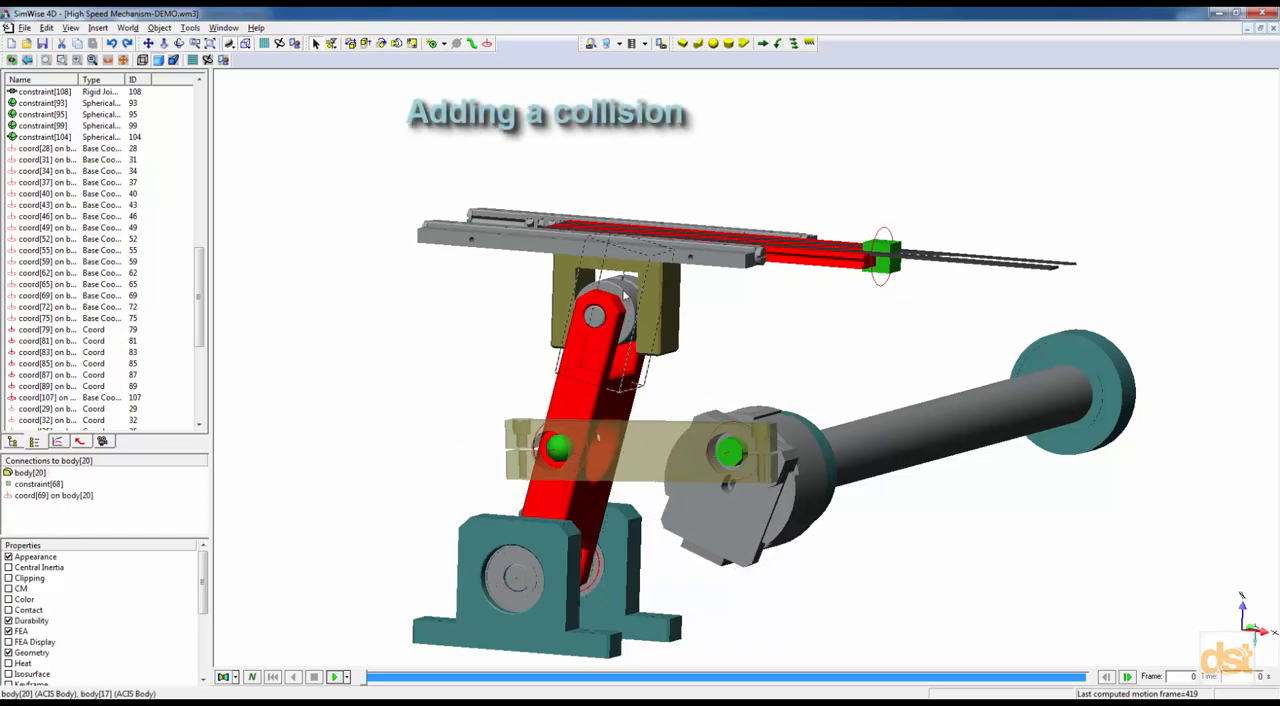
right_click(671, 325)
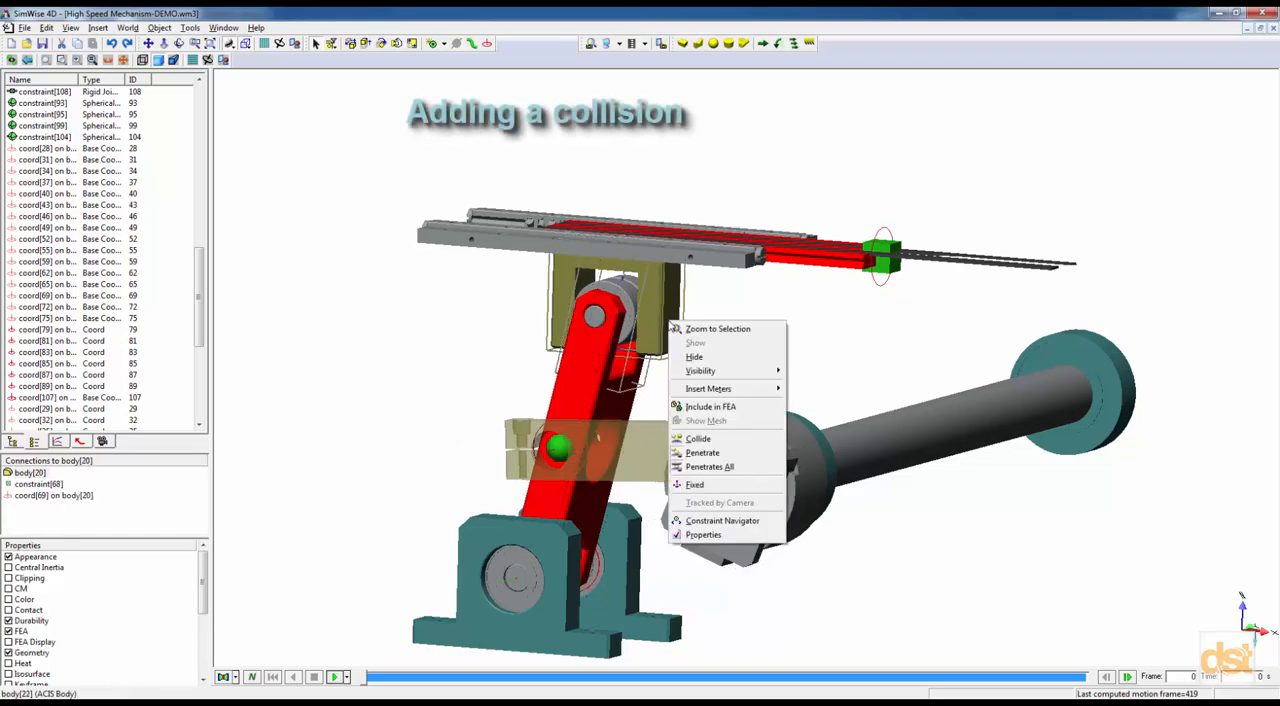
left_click(698, 439)
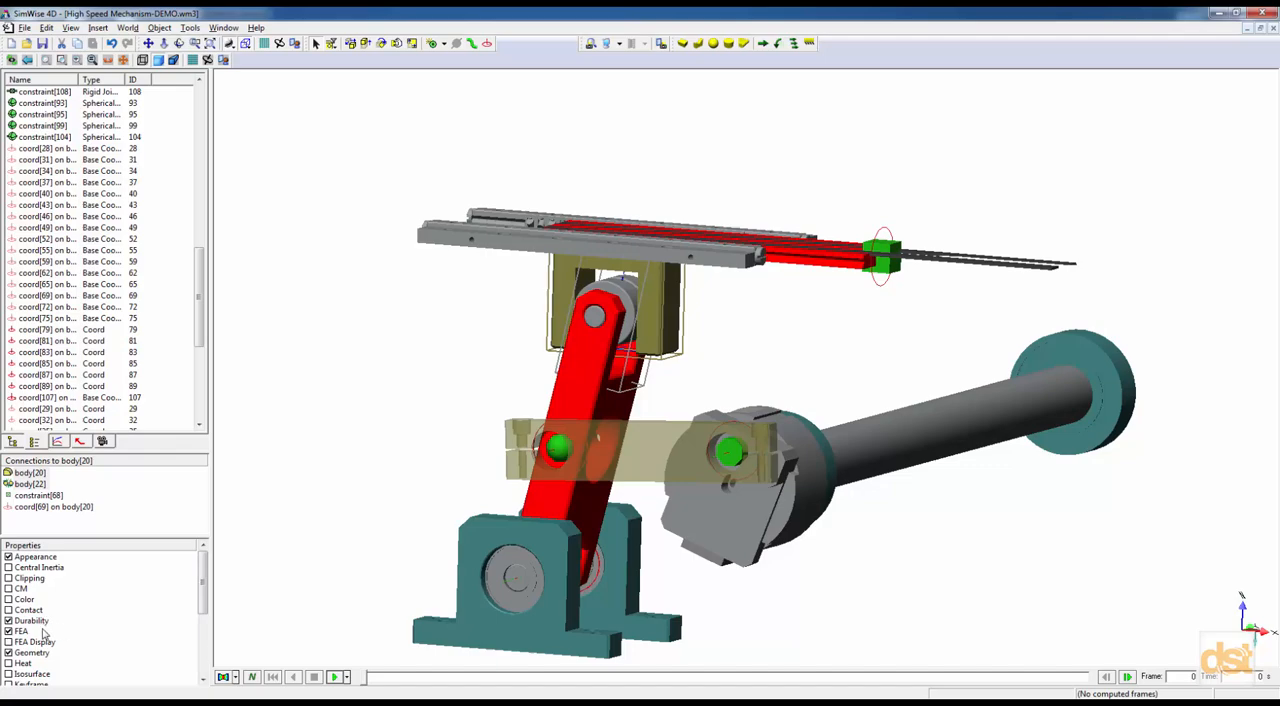
Add the Contact property to body[20] and body[22] and set their contact detection to Smooth surface (Single-point).
left_click(9, 610)
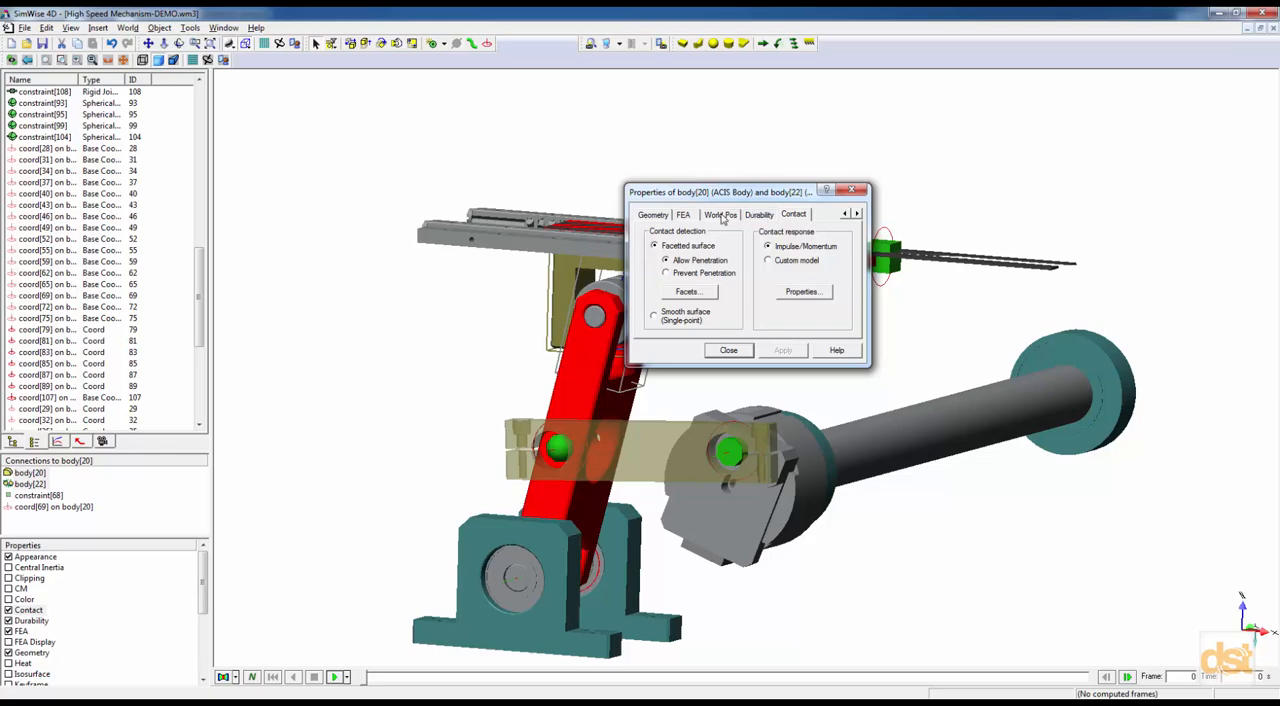
left_click(655, 315)
left_click(742, 313)
left_click_drag(776, 199, 904, 338)
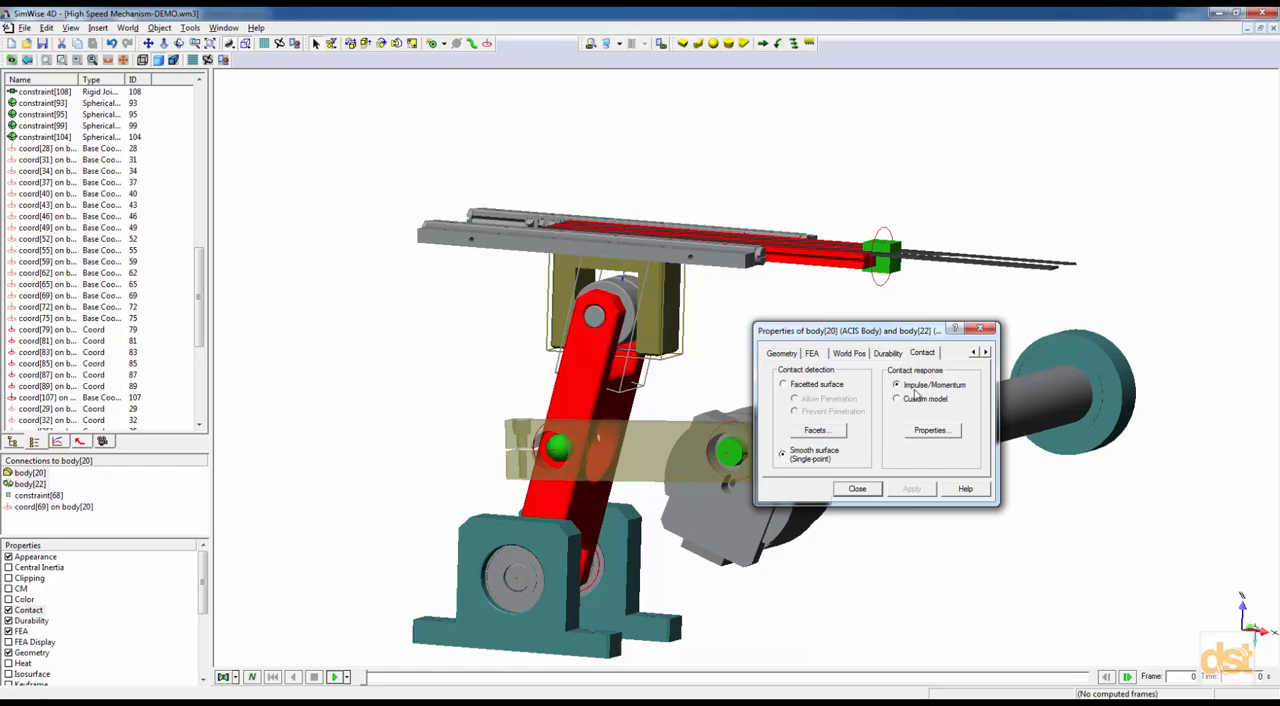
left_click(857, 489)
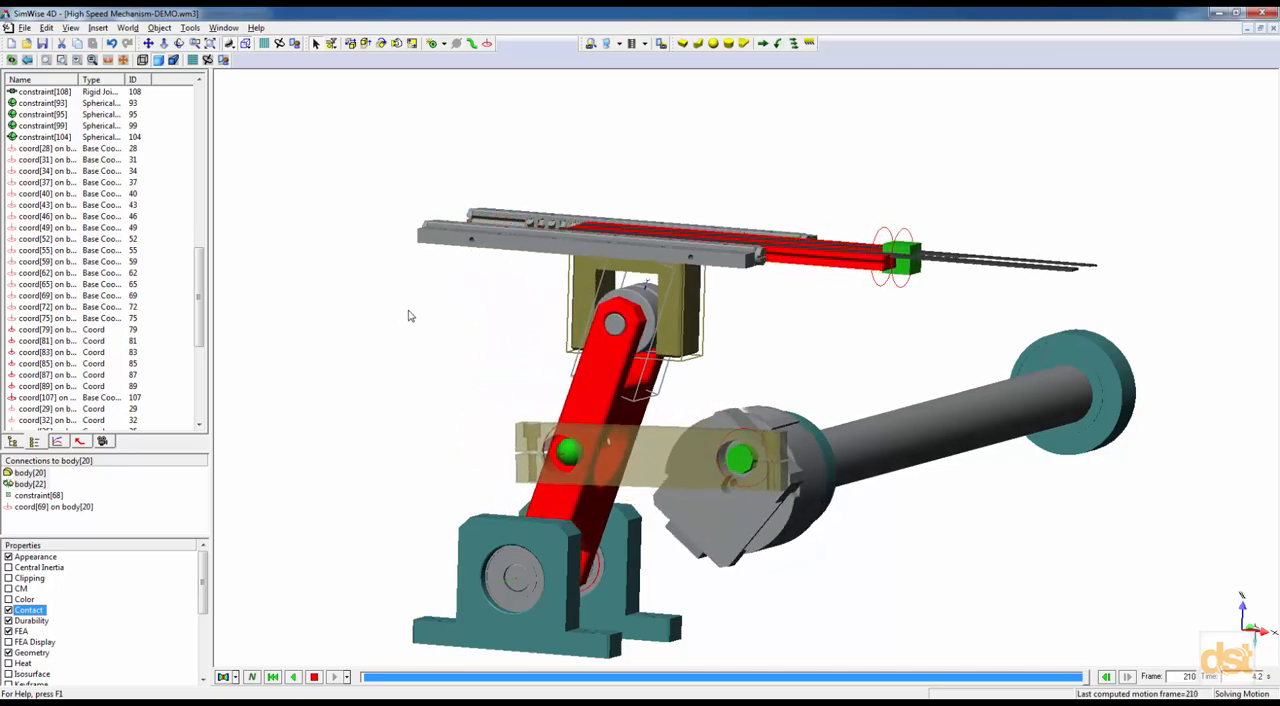
Watch the running simulation to examine the roller driving the slide bracket, and reset to the first frame.
middle_click_drag(425, 400, 444, 400)
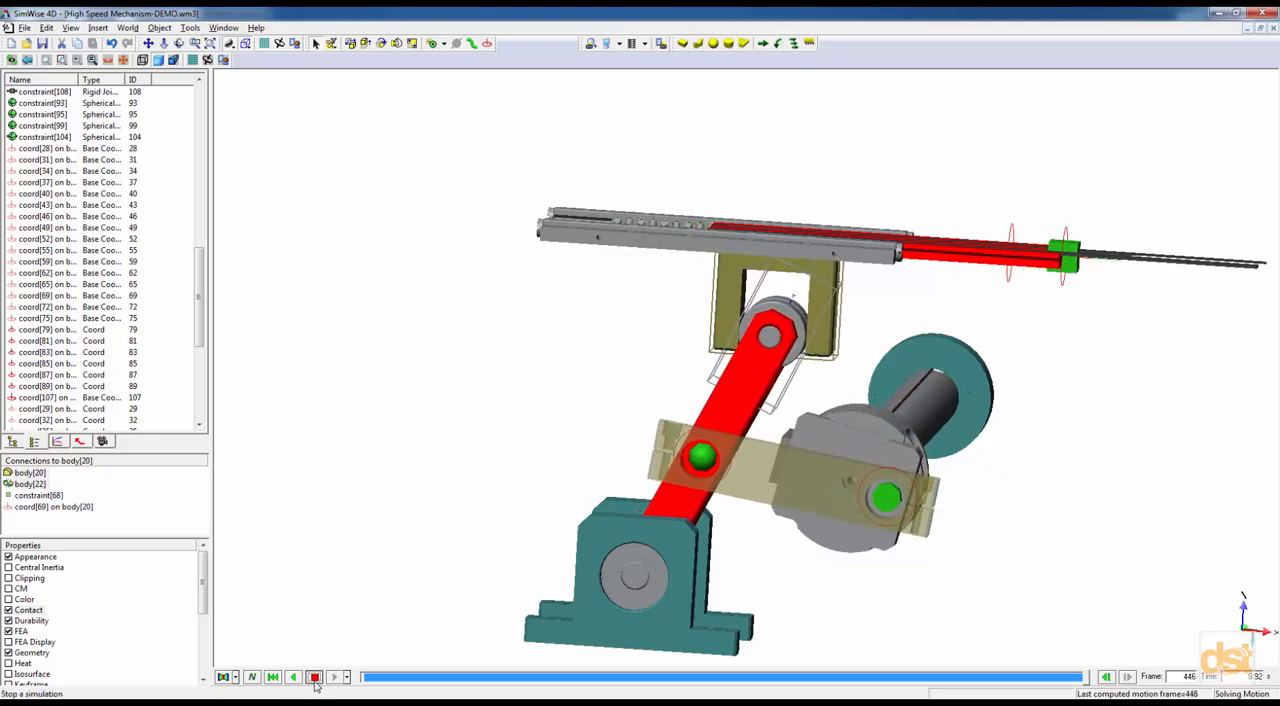
left_click(274, 679)
left_click(353, 492)
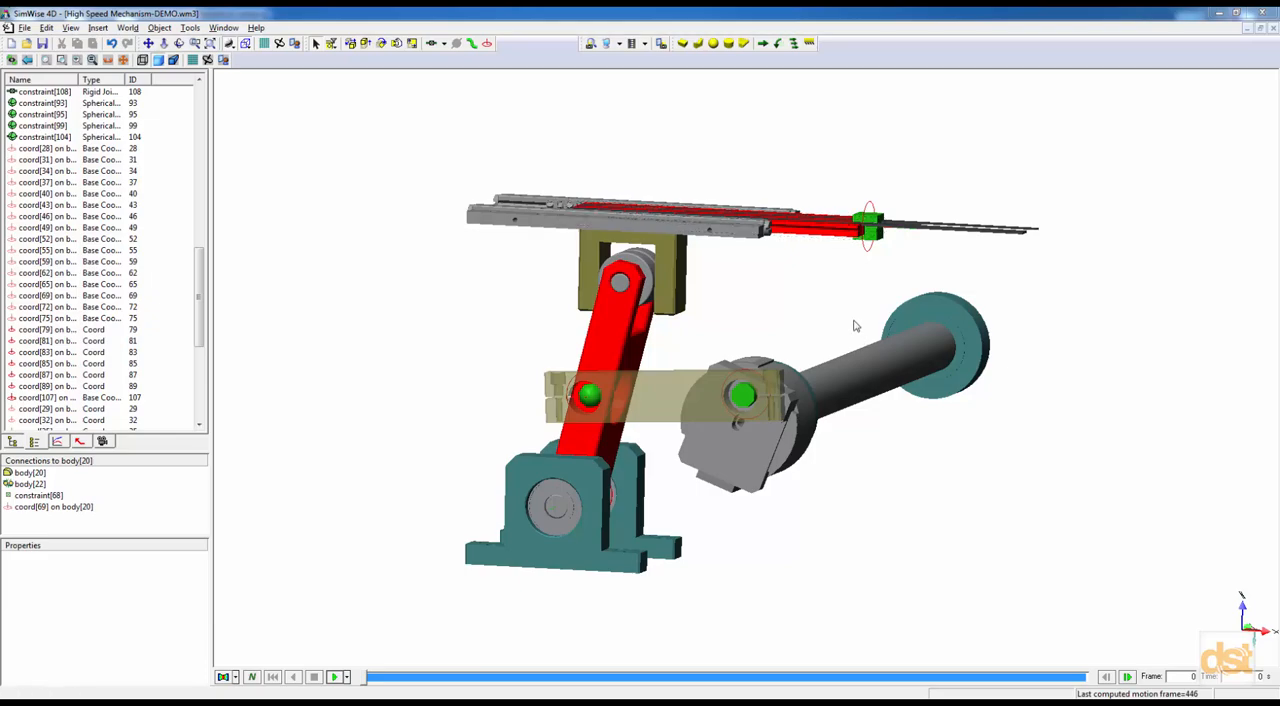
middle_click_drag(816, 312, 833, 306)
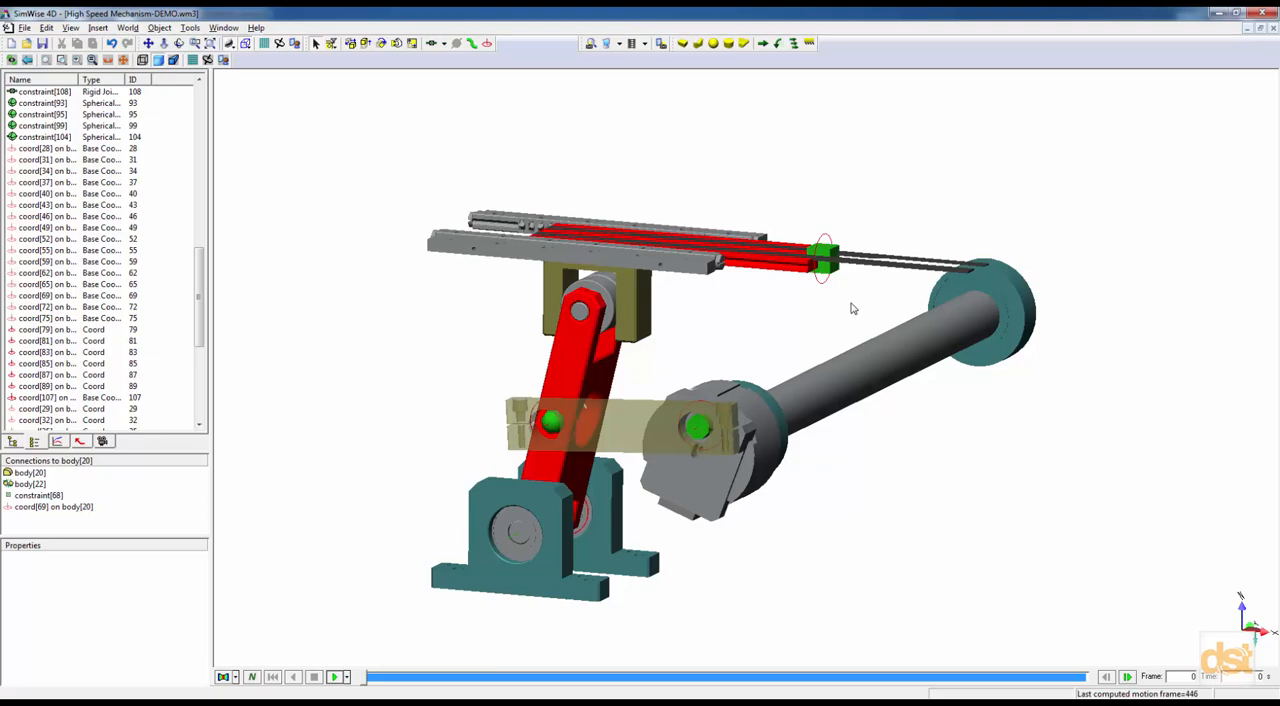
Change constraint[108] at the green slide block from Rigid Joint on Slot to a Linear Actuator and check its actuator settings.
left_click(827, 252)
double_click(829, 256)
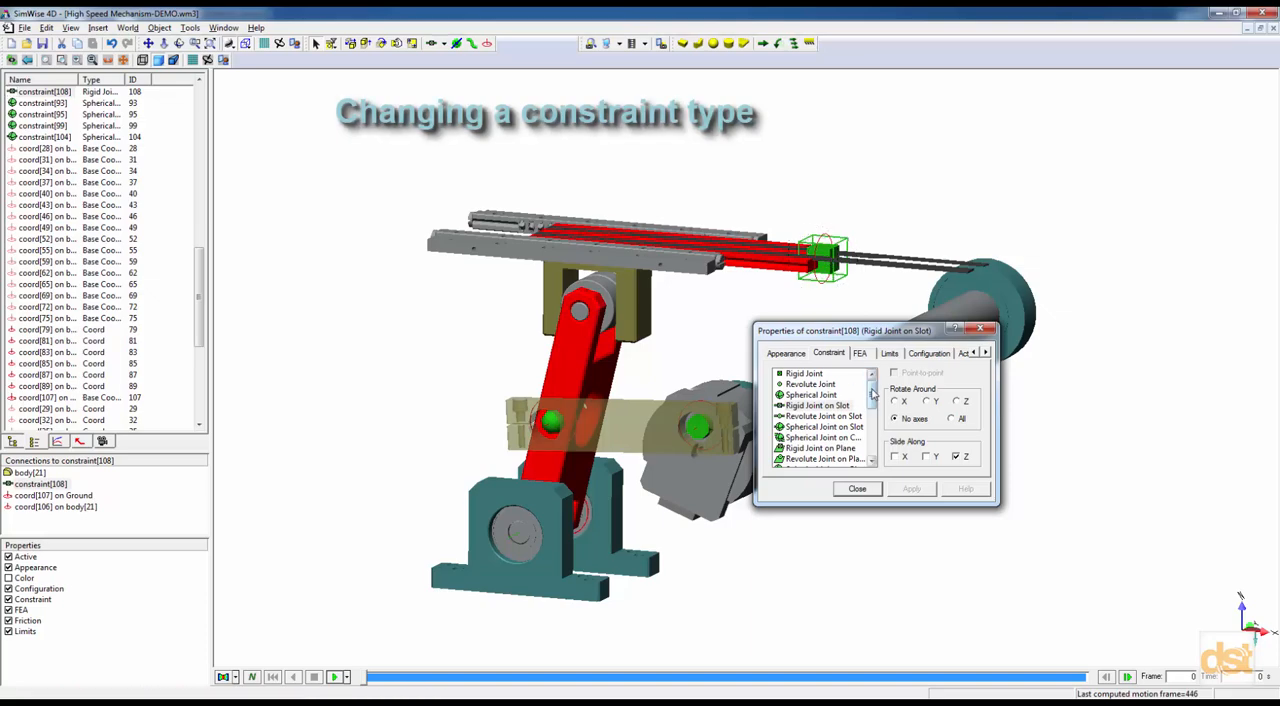
left_click_drag(872, 393, 870, 418)
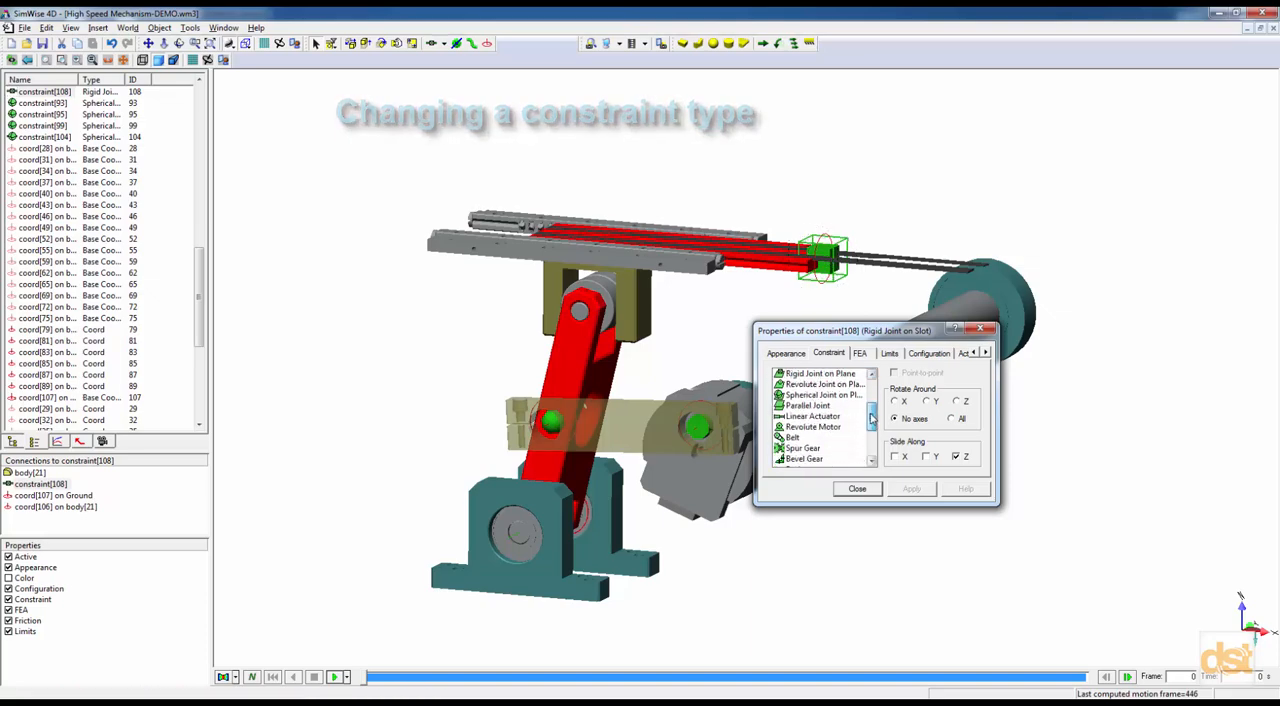
left_click(820, 406)
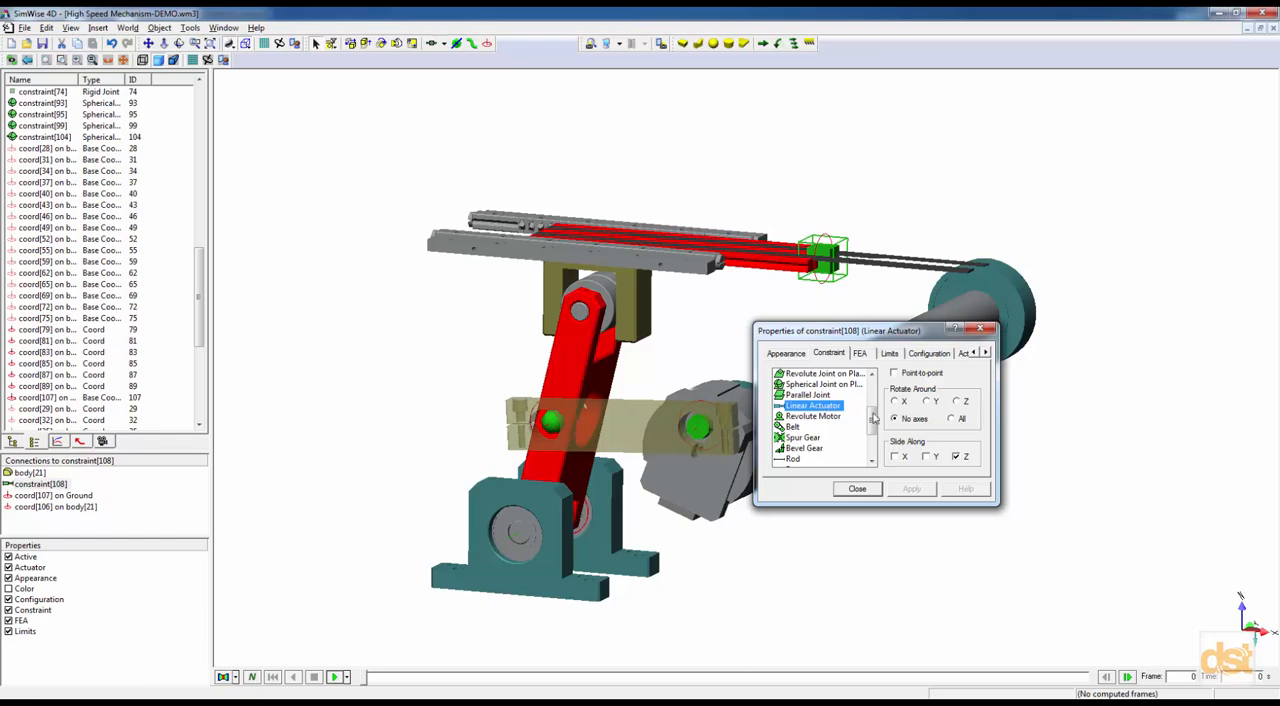
left_click(985, 353)
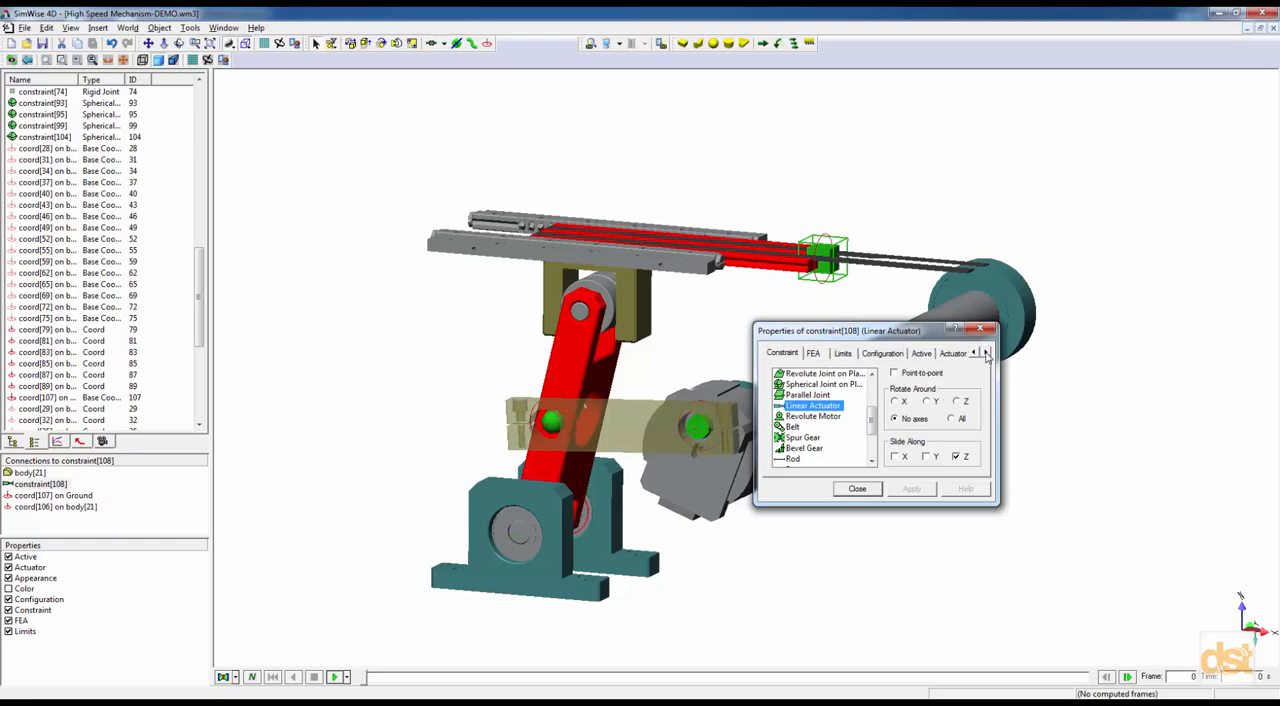
left_click(985, 353)
left_click(915, 354)
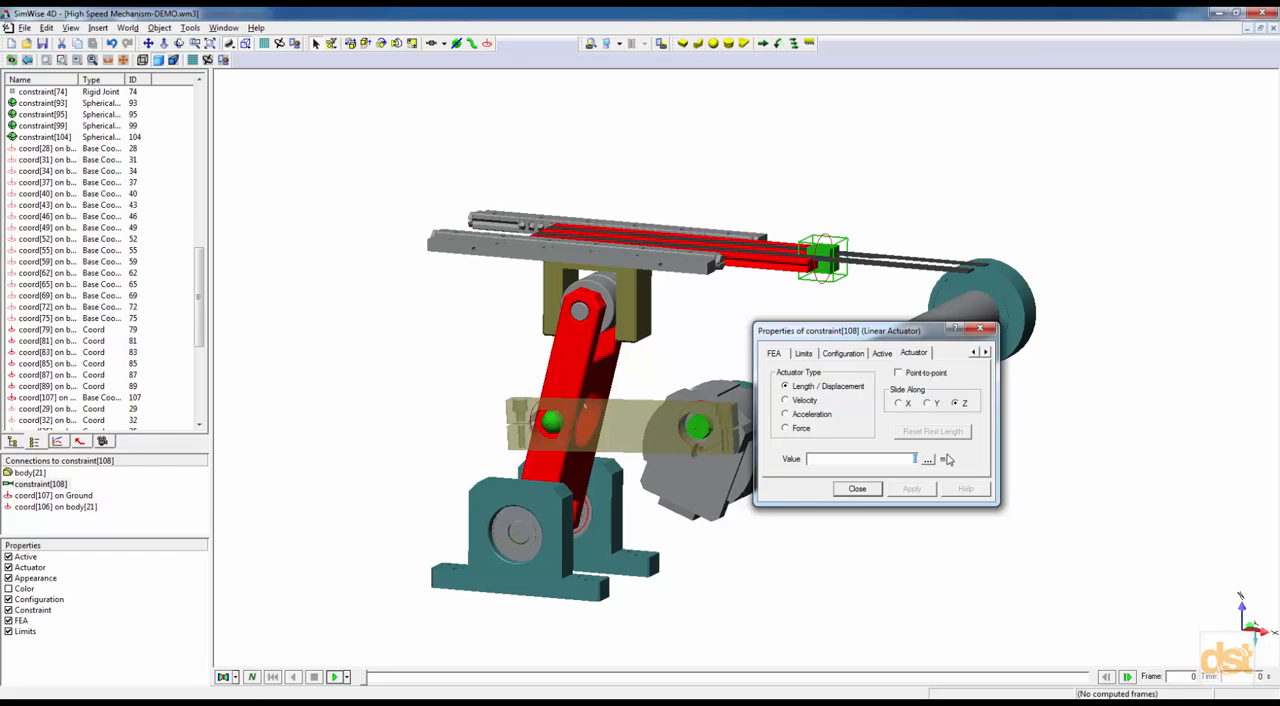
left_click(864, 490)
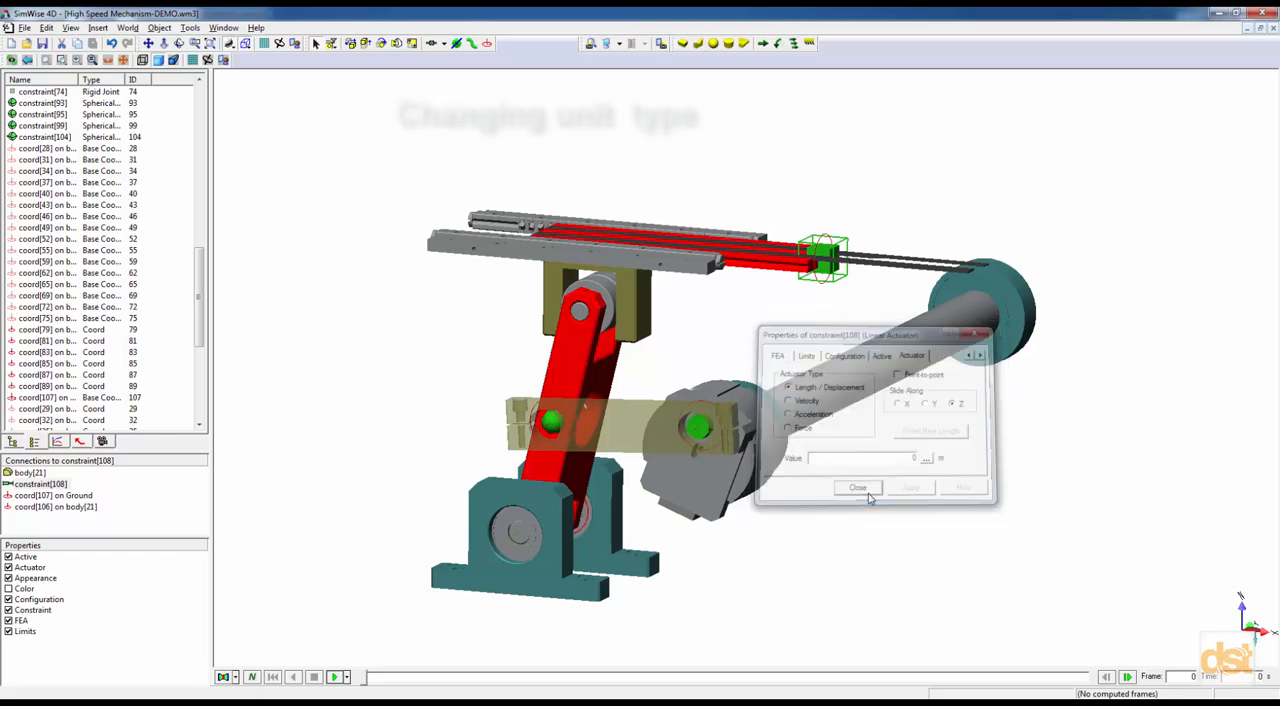
Set the display unit system to SI (degrees) and change the distance unit to mm.
right_click(730, 167)
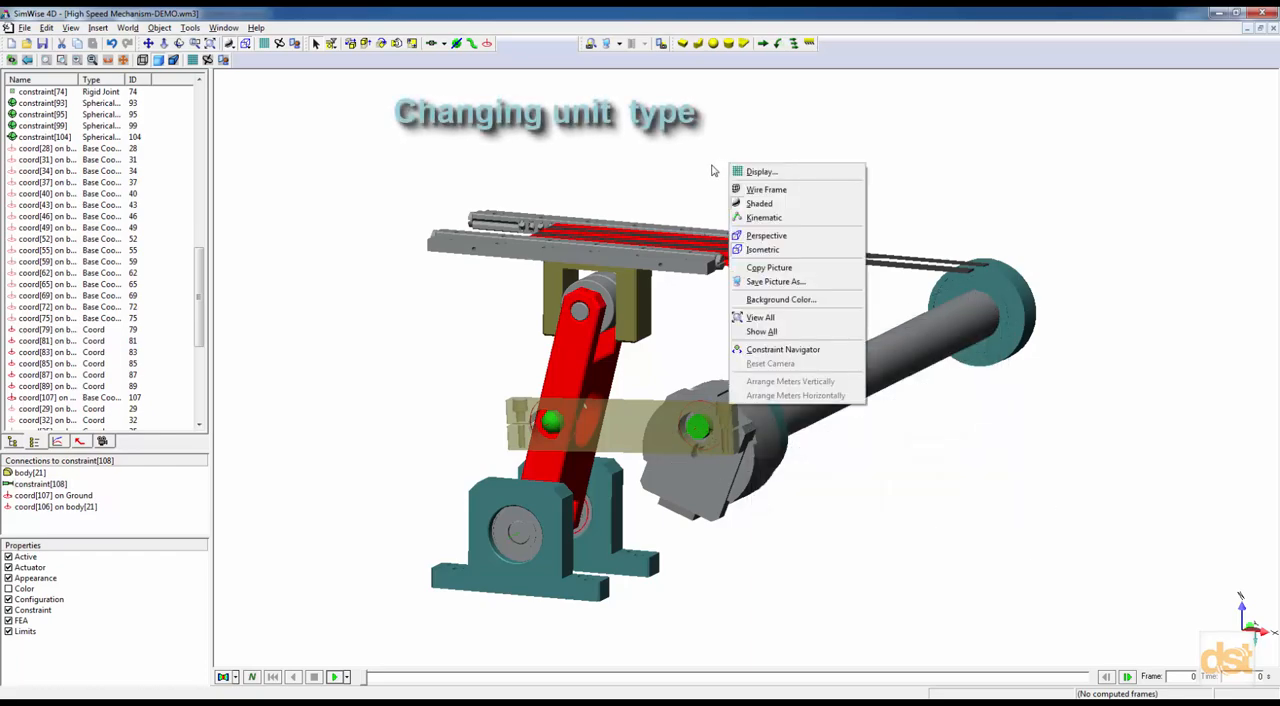
left_click(753, 172)
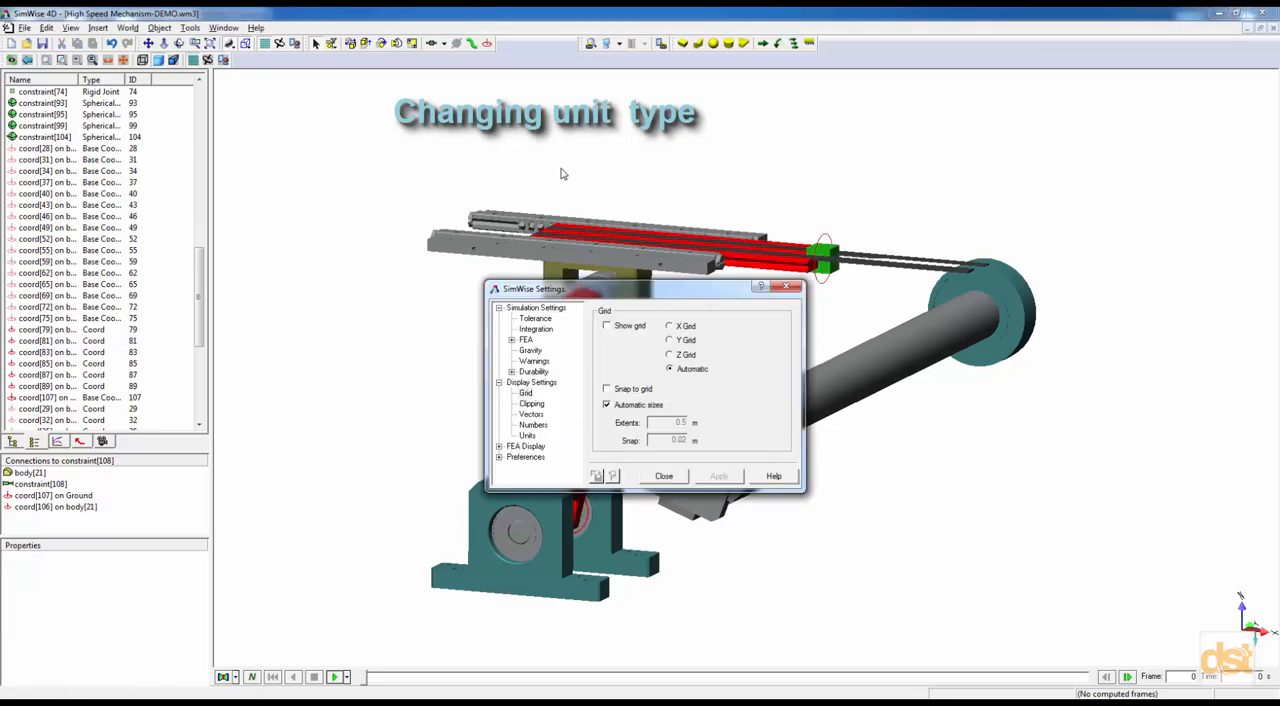
left_click(527, 435)
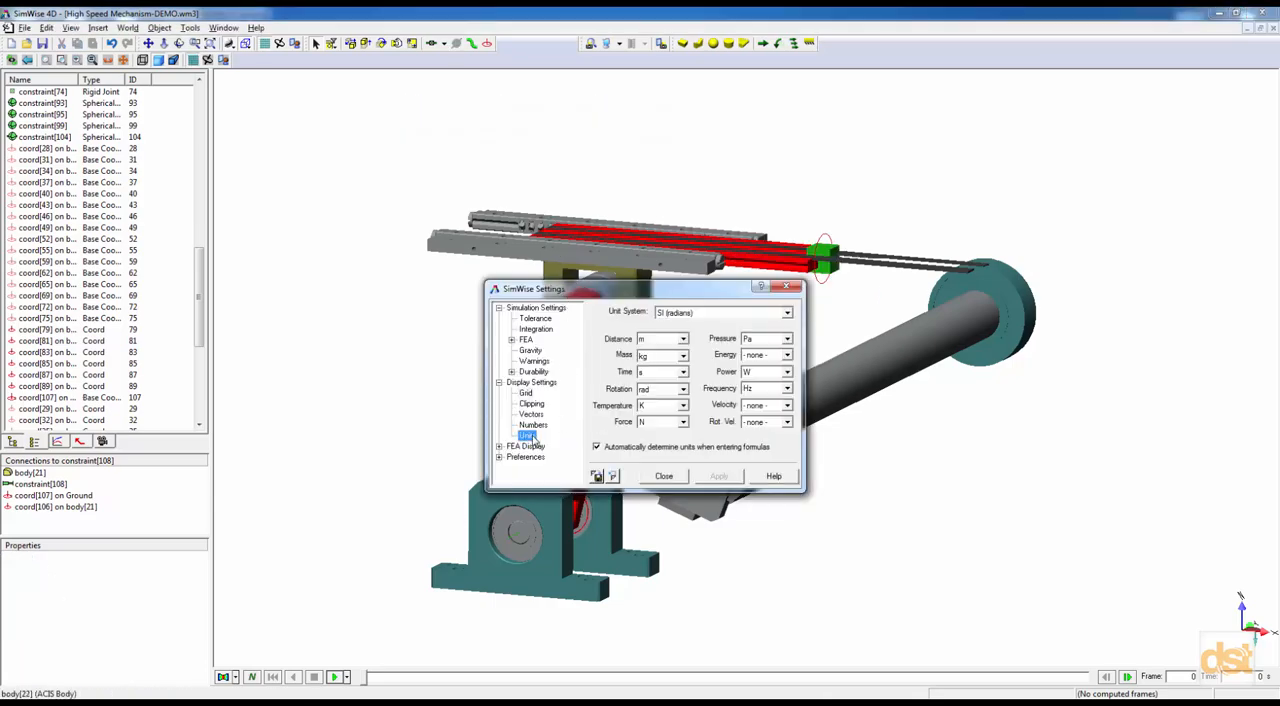
left_click(697, 315)
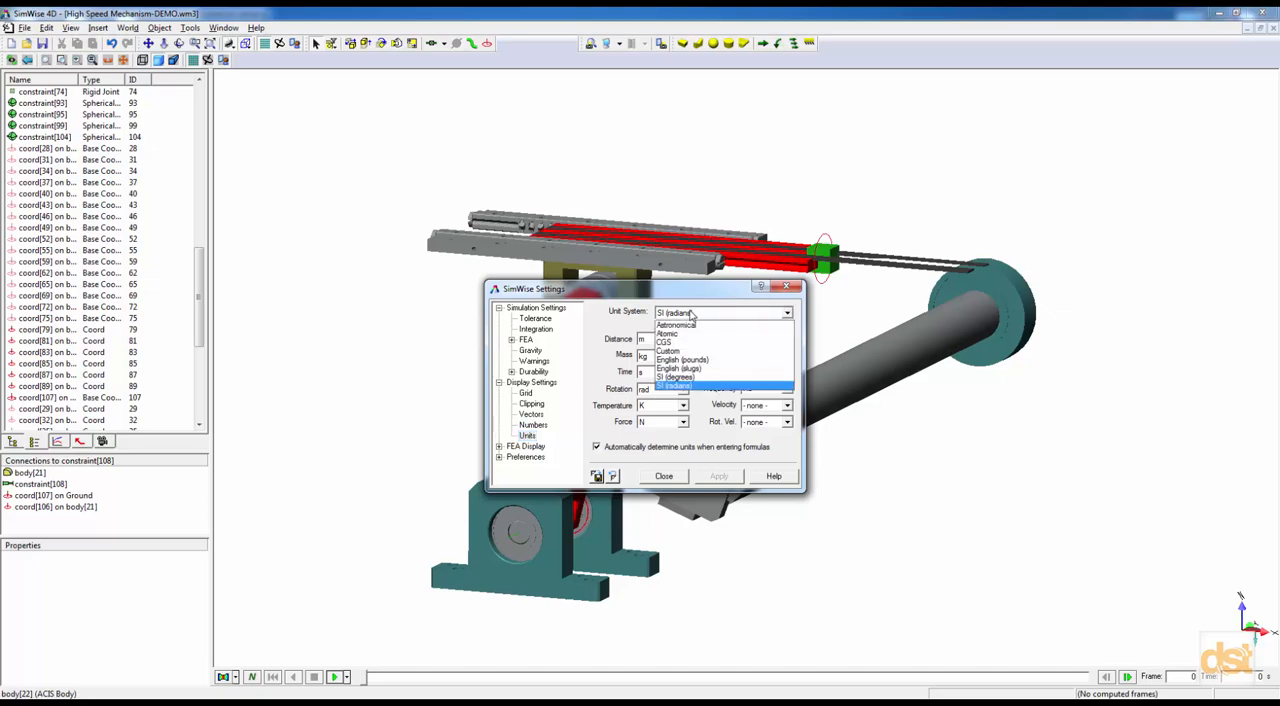
left_click(689, 378)
left_click(683, 340)
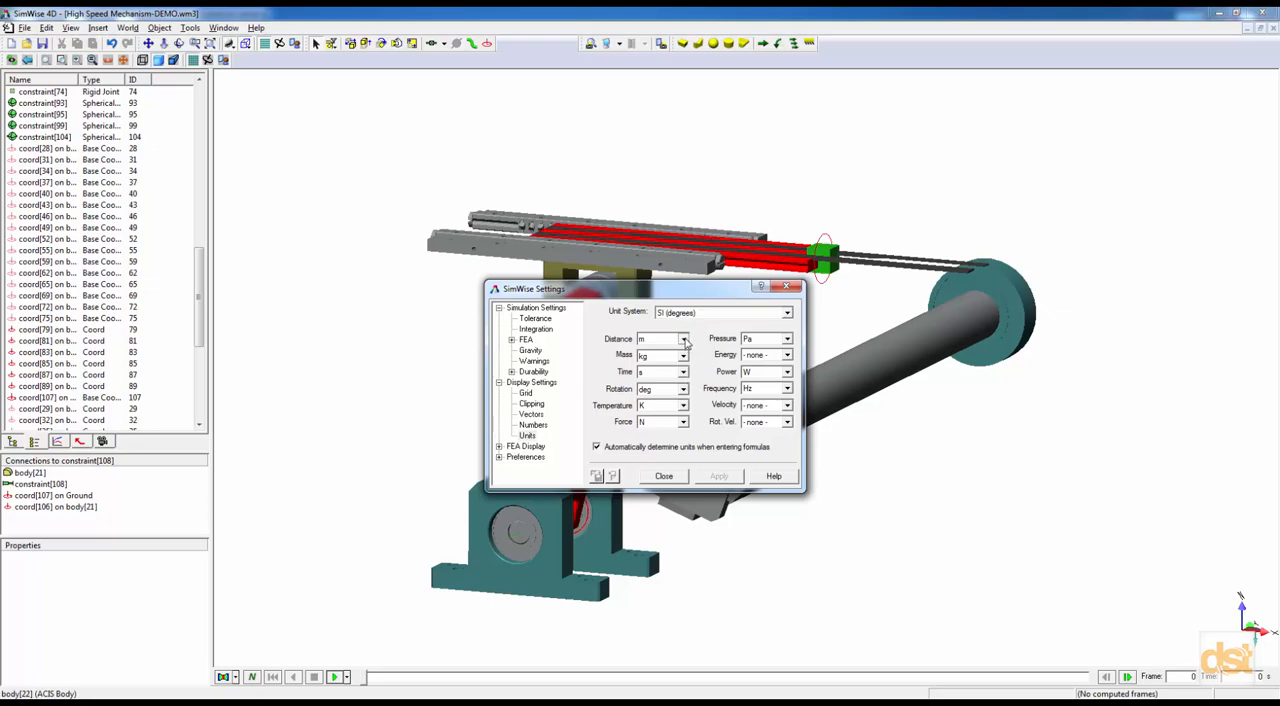
left_click(665, 377)
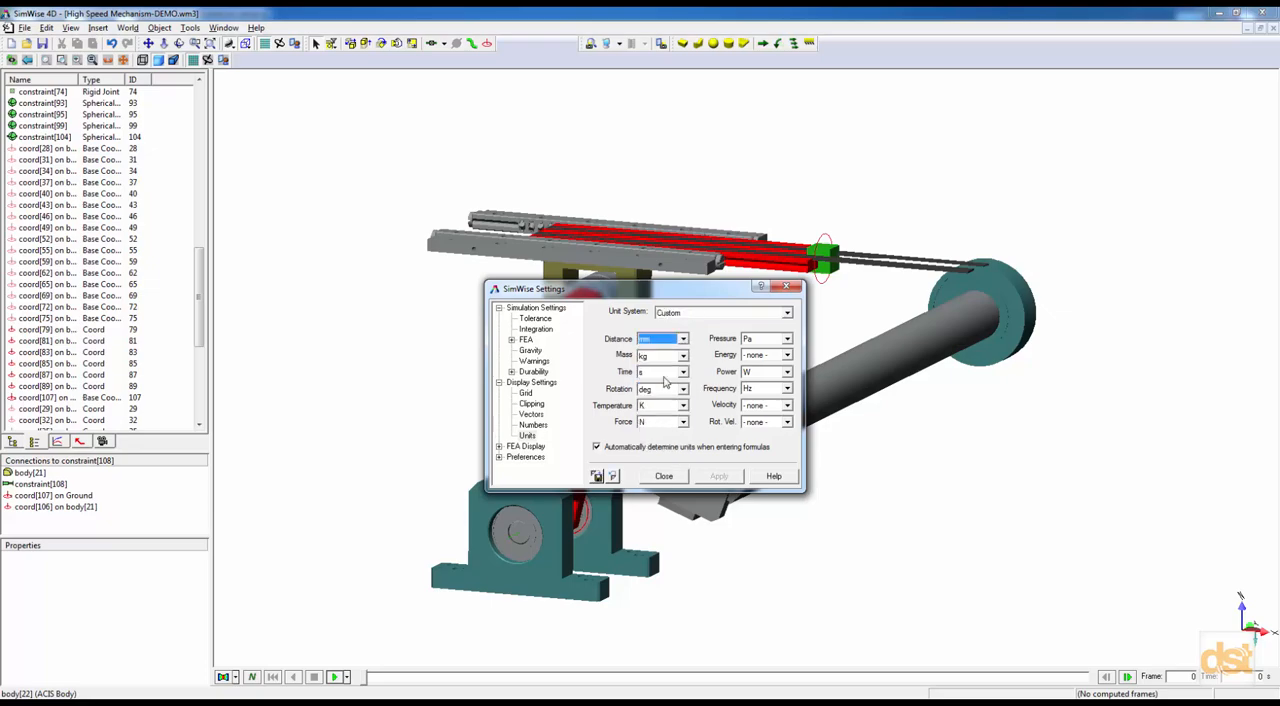
left_click(664, 477)
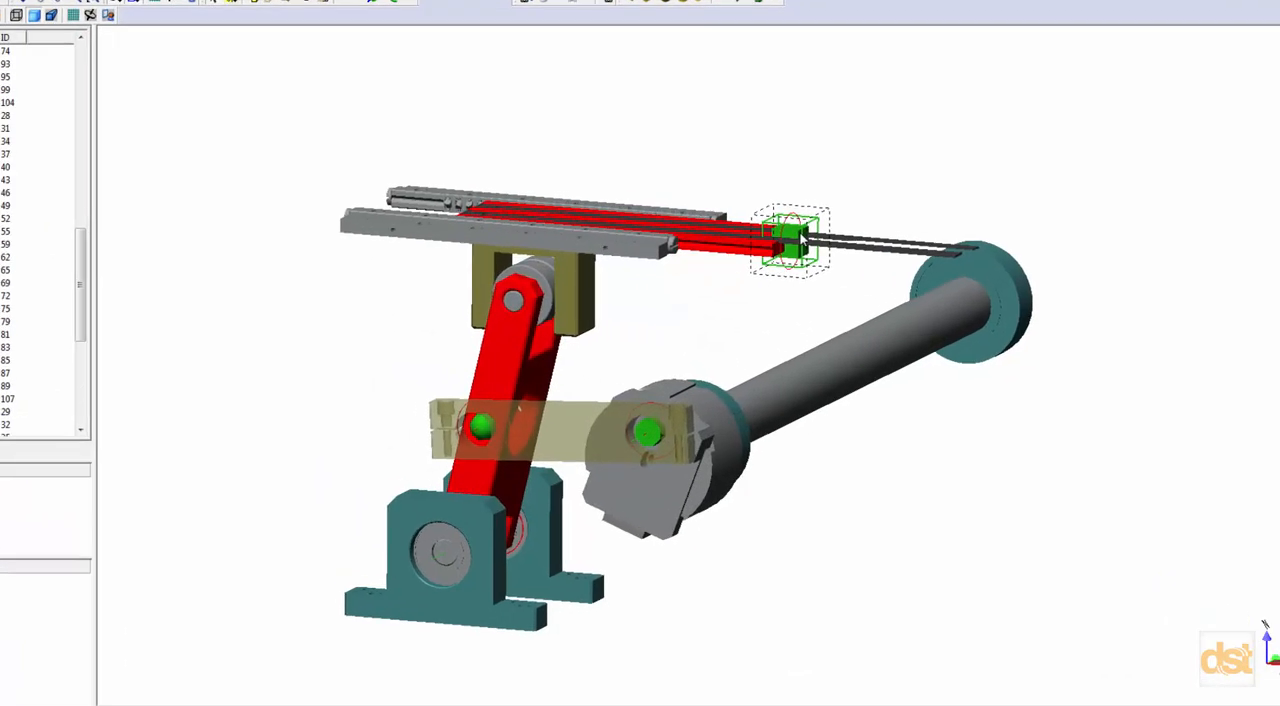
Open the formula editor for the displacement value of the linear actuator, constraint[108].
double_click(831, 251)
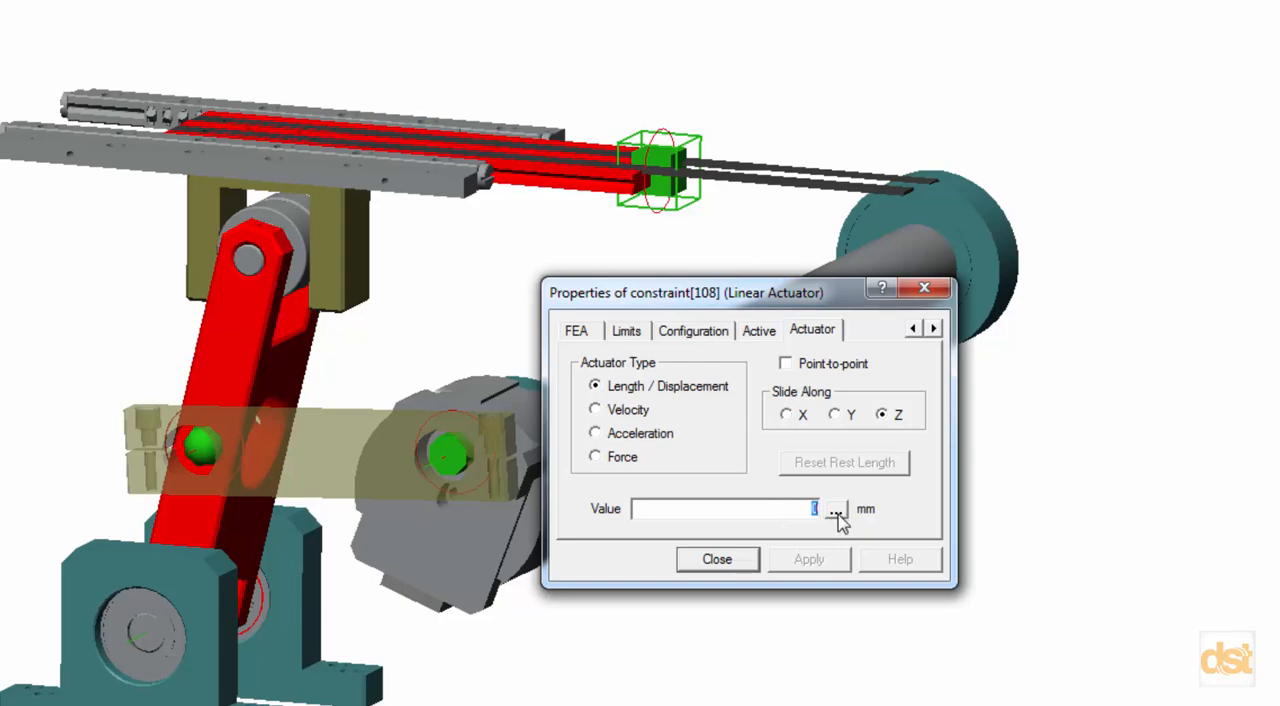
left_click(837, 512)
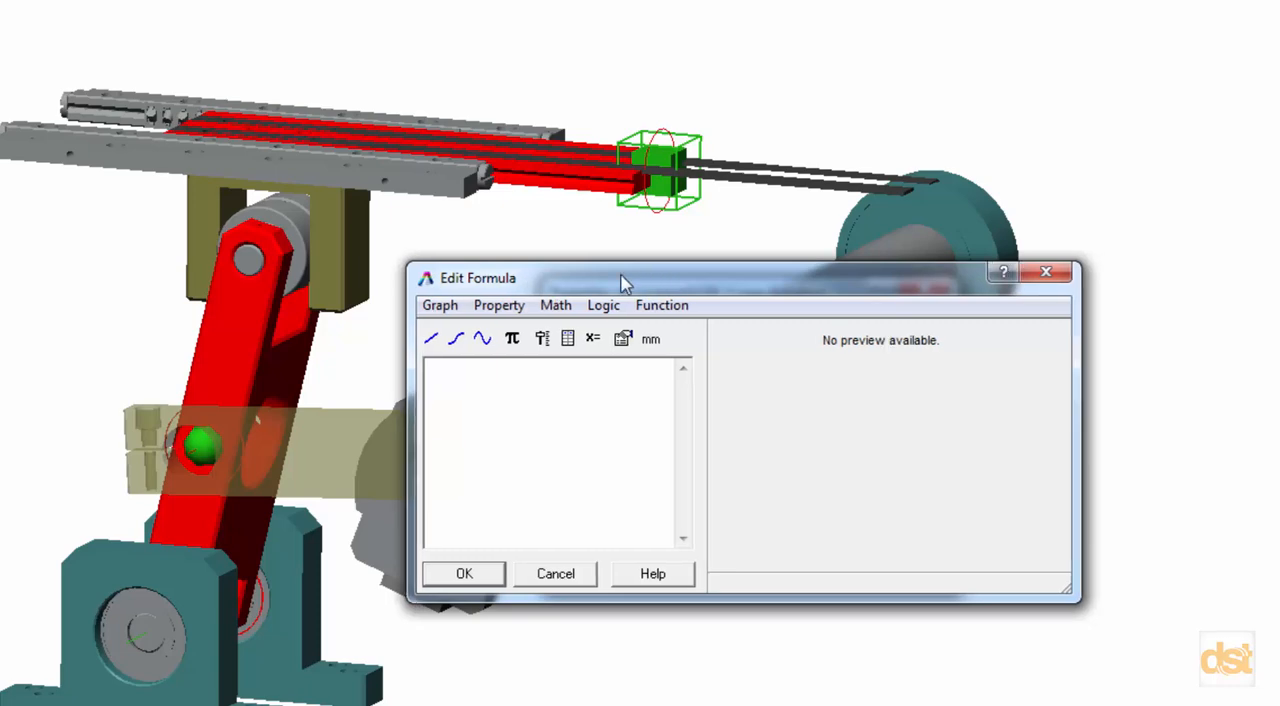
left_click_drag(621, 277, 406, 234)
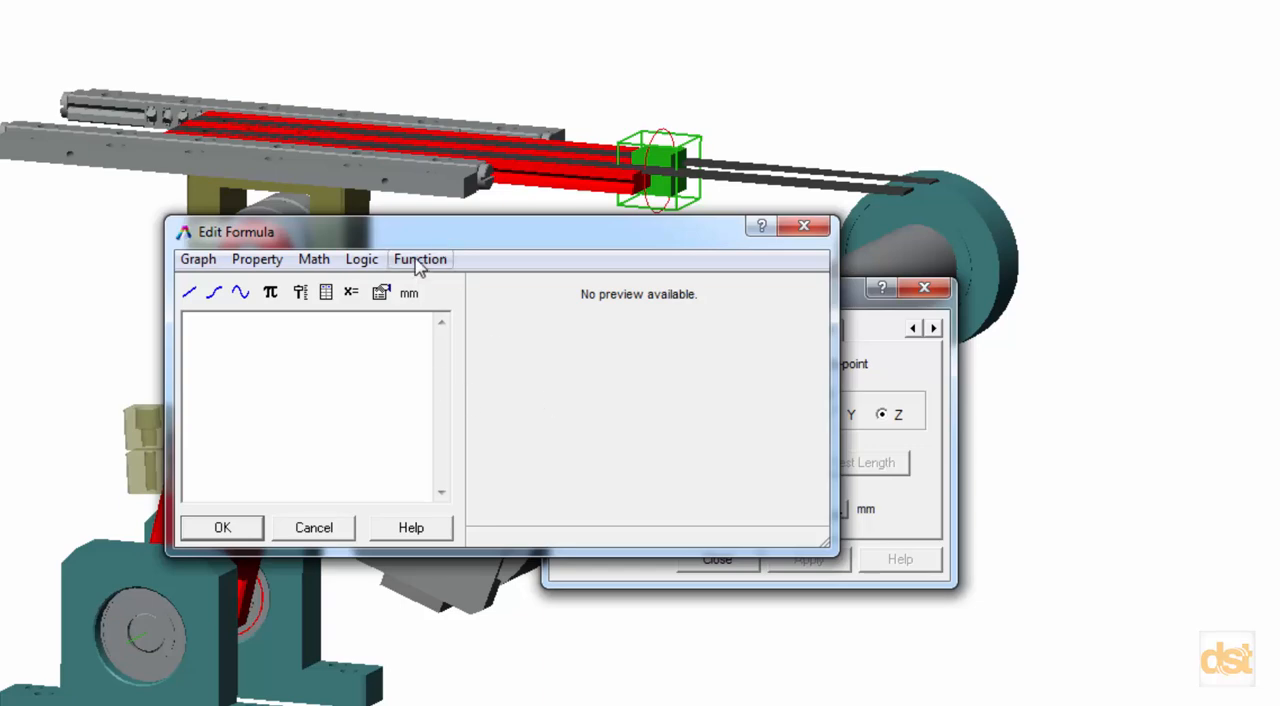
Examine the Step function settings and the logic, math and property expressions available for the actuator formula.
left_click(420, 260)
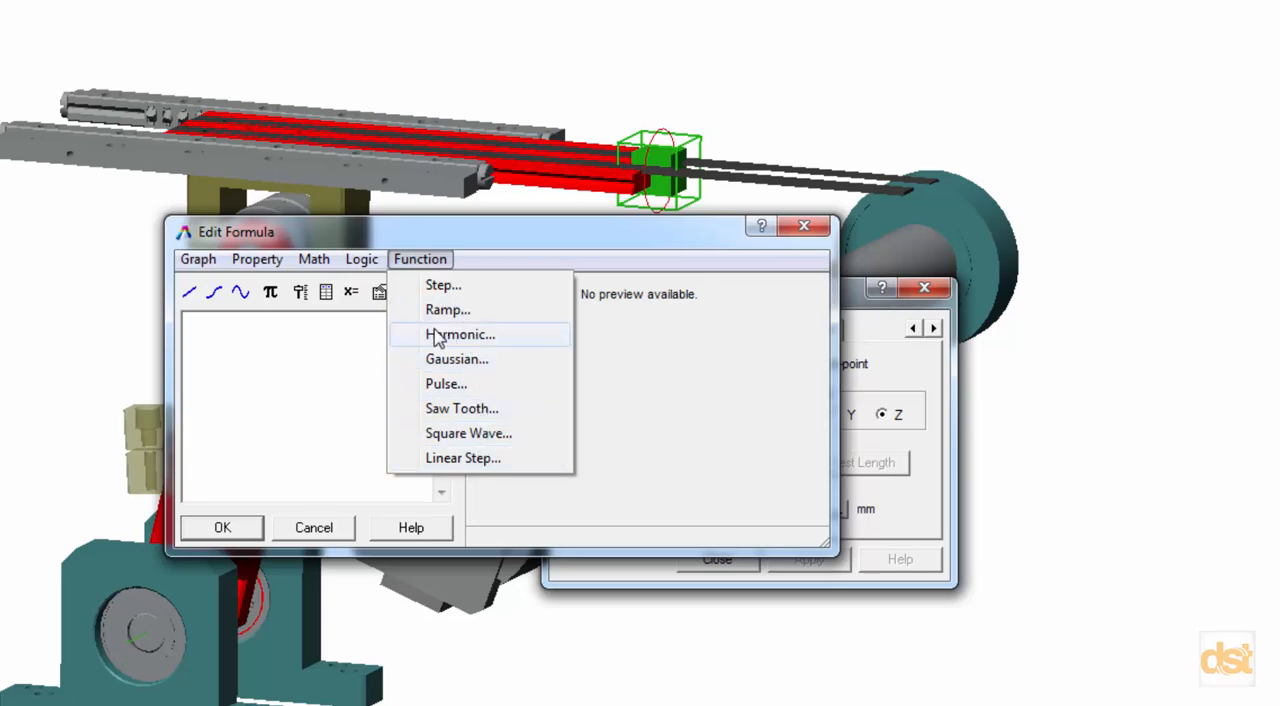
left_click(443, 287)
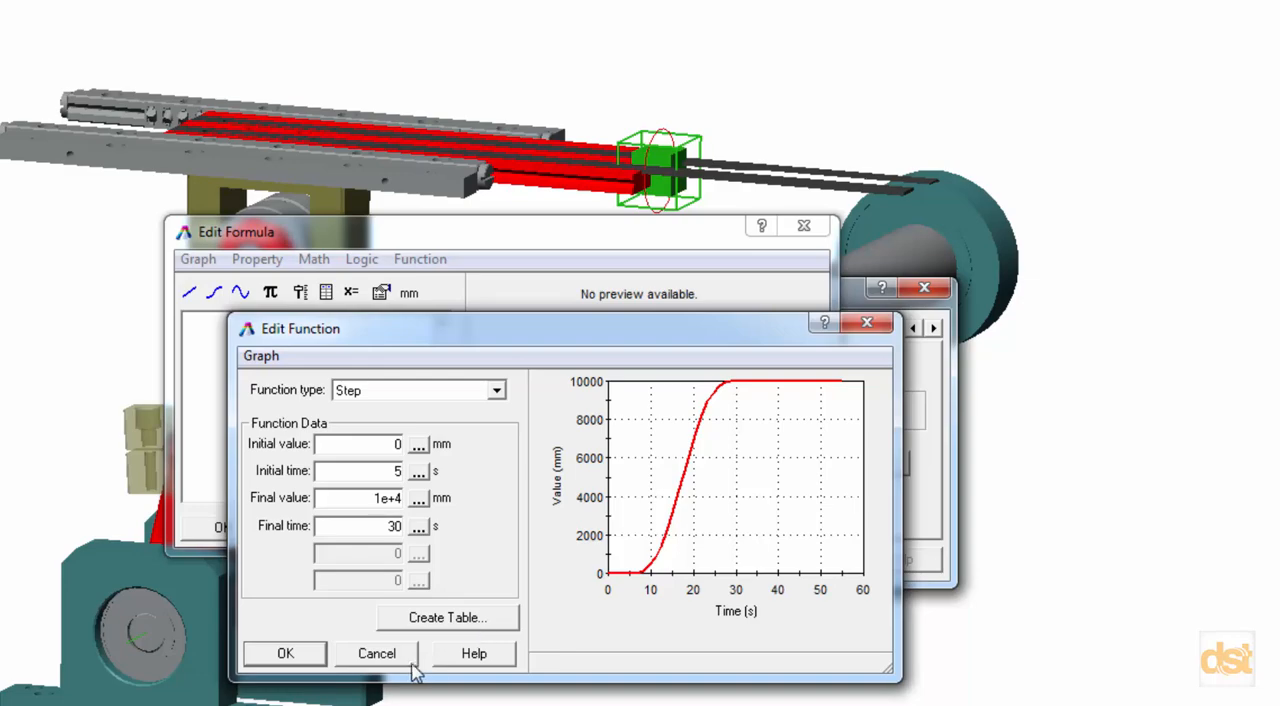
left_click(372, 652)
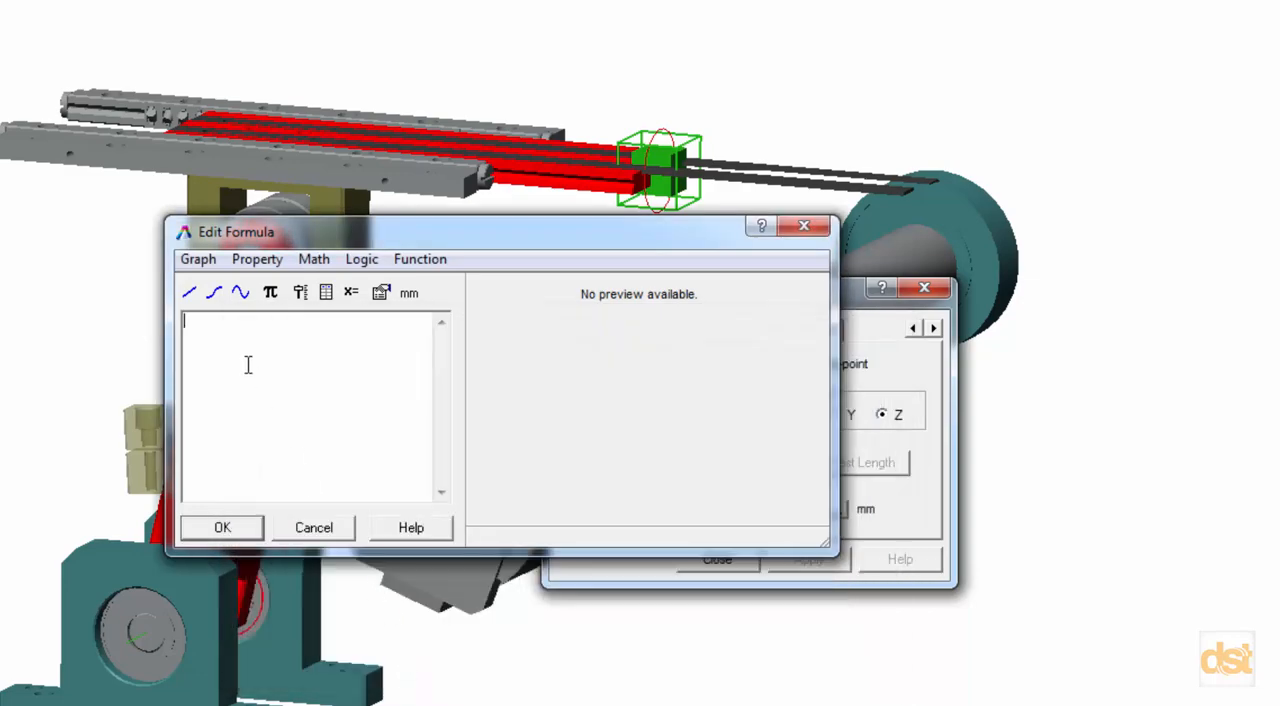
left_click(364, 262)
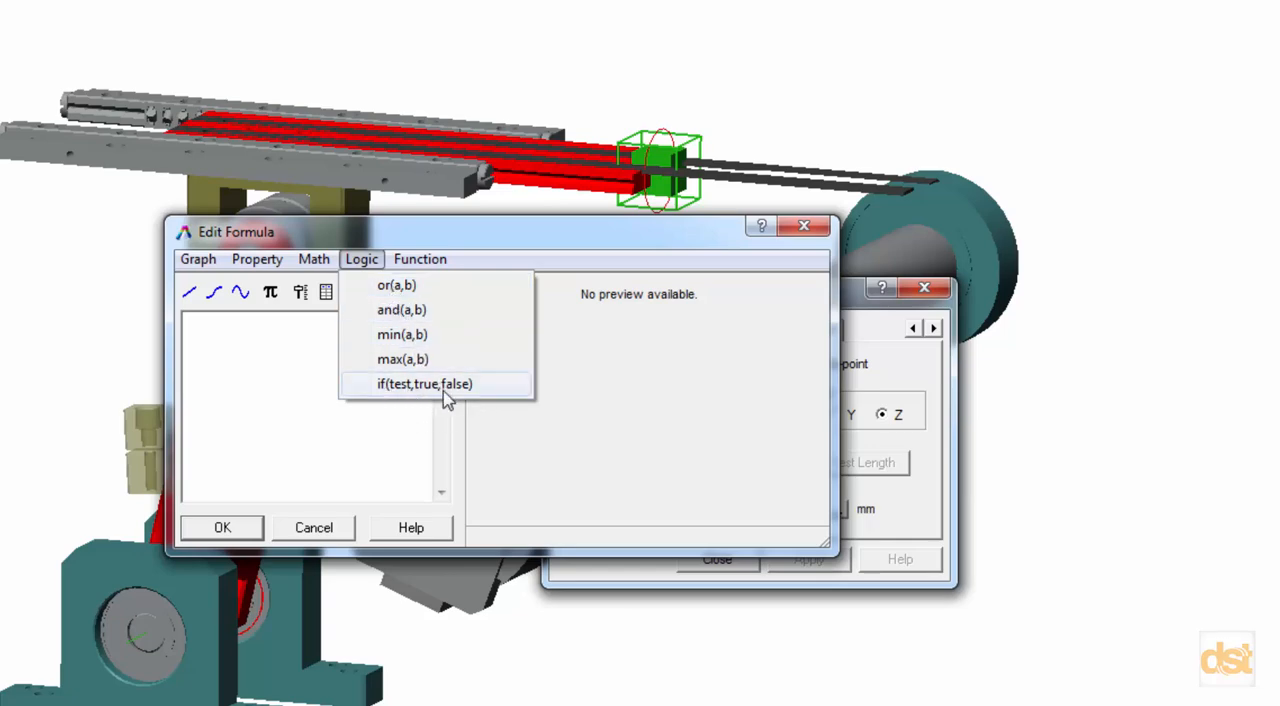
left_click(313, 262)
left_click(314, 262)
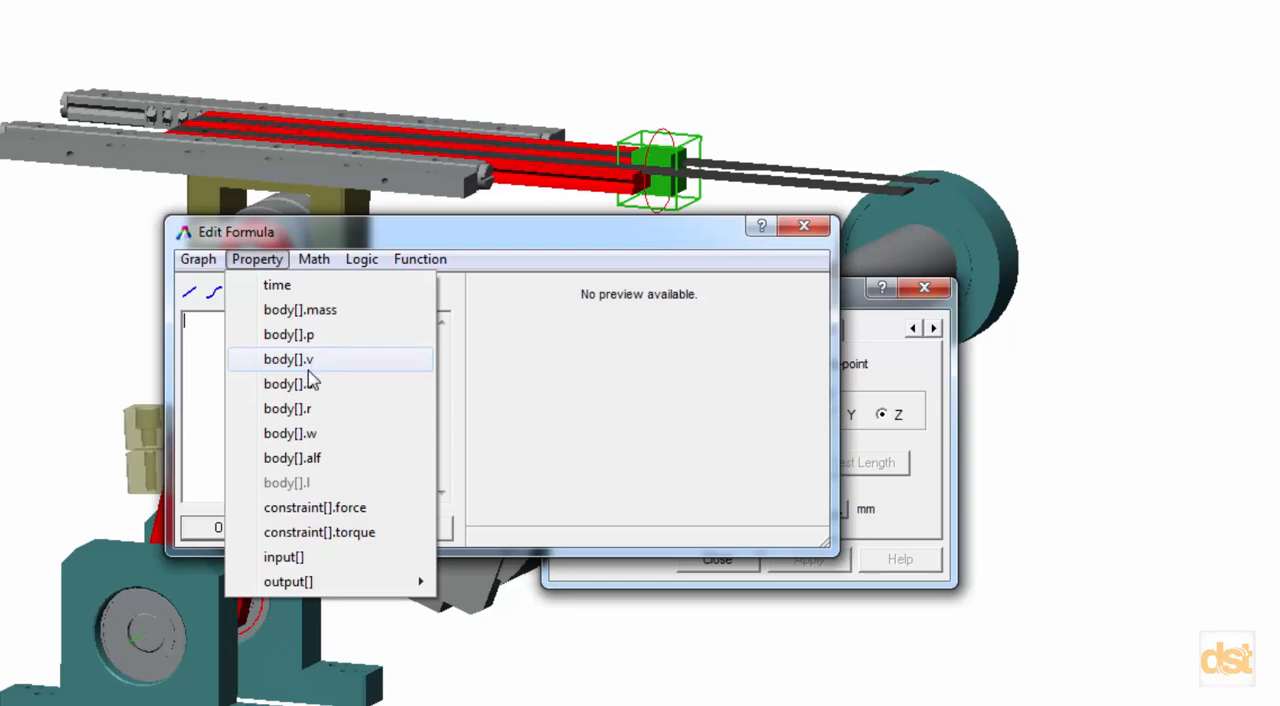
left_click(215, 362)
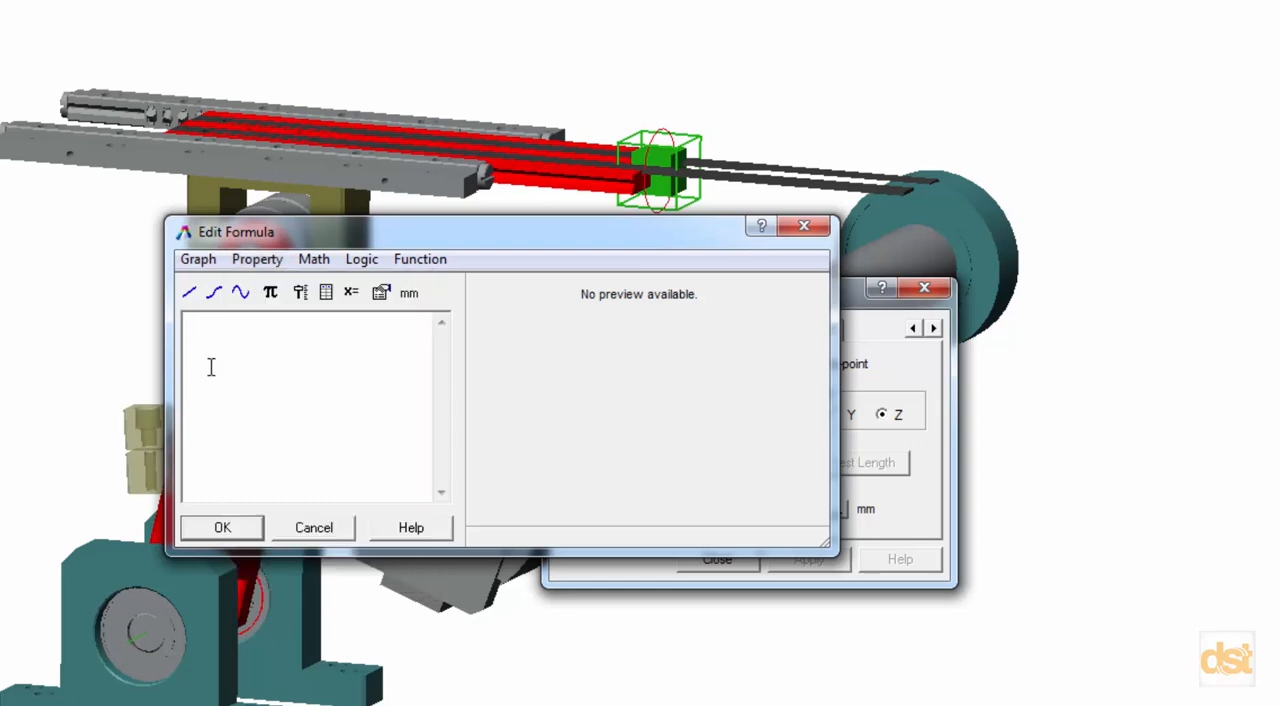
Insert a time-based table into the formula, loading its data from Motion_Input.txt in the Slider Mechanism folder, and check the displacement curve.
left_click(327, 296)
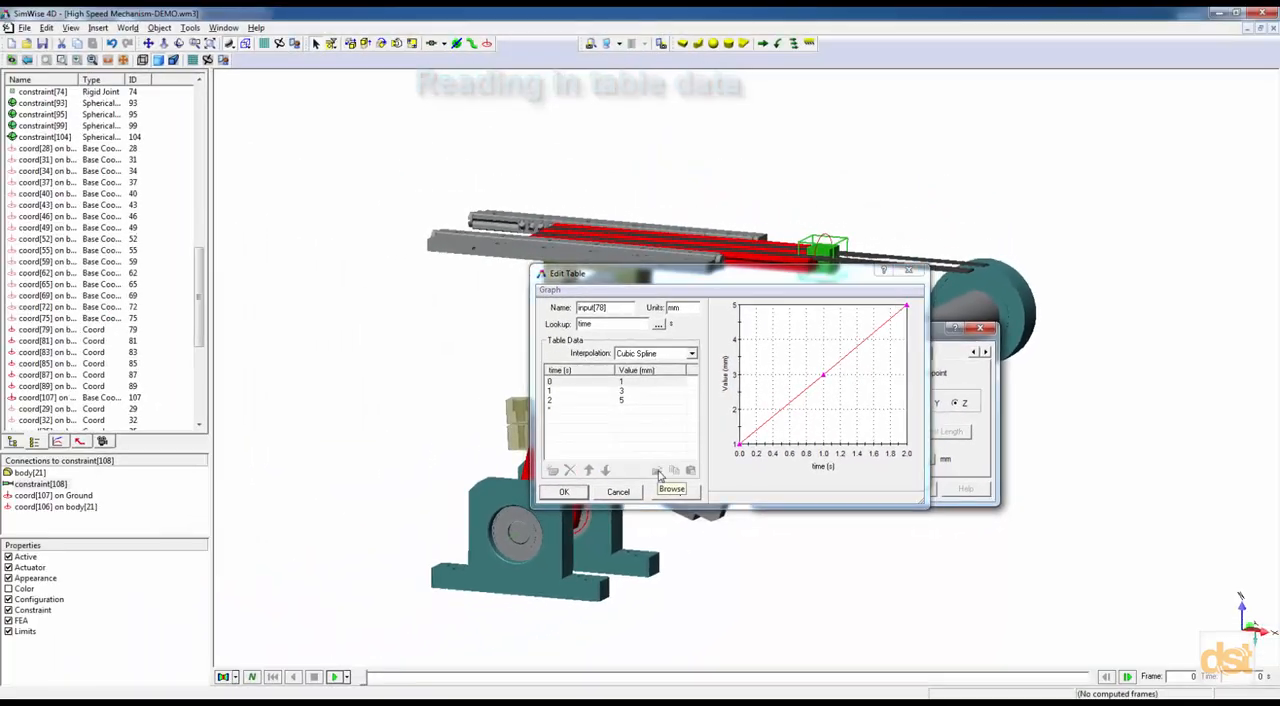
left_click(658, 474)
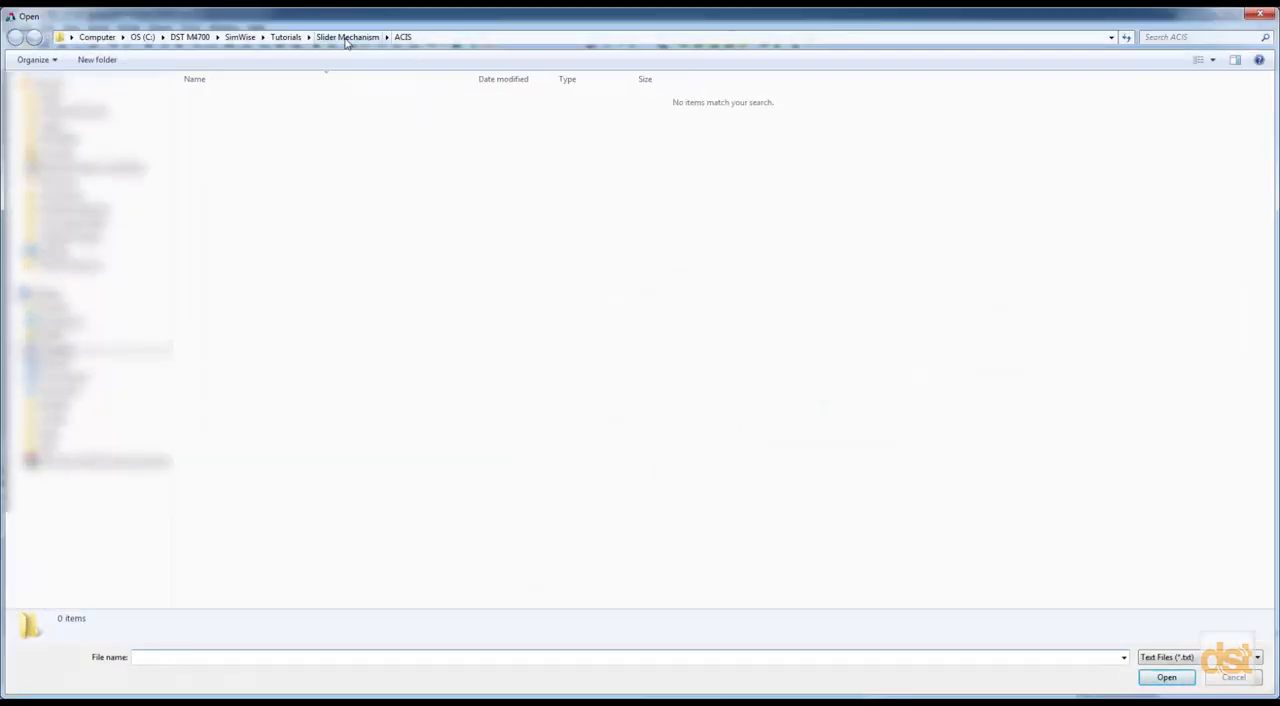
left_click(346, 38)
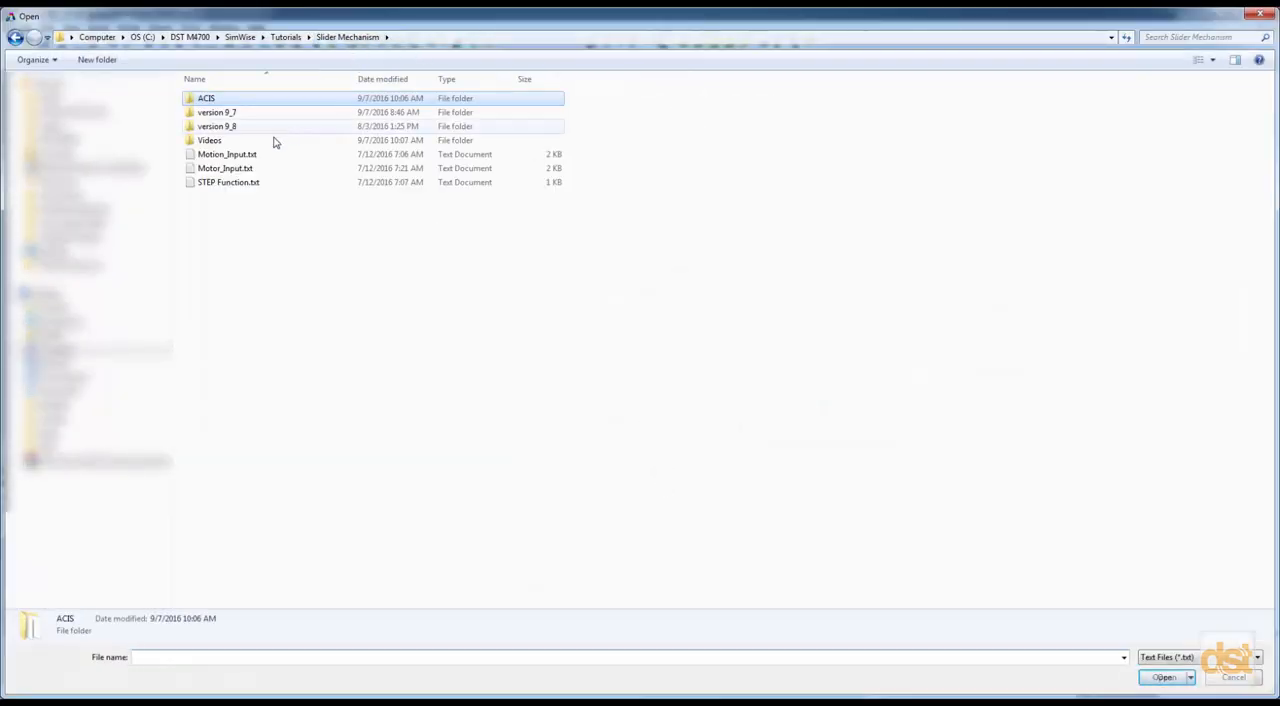
double_click(222, 156)
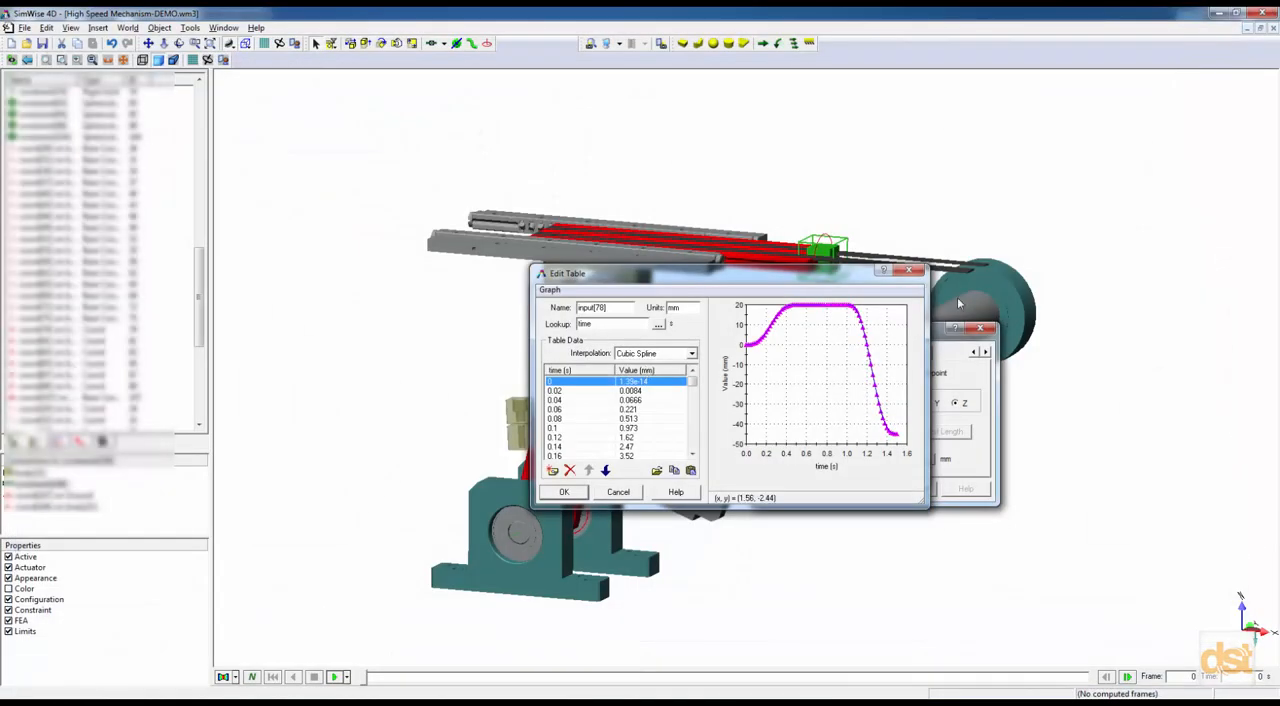
left_click_drag(784, 277, 681, 264)
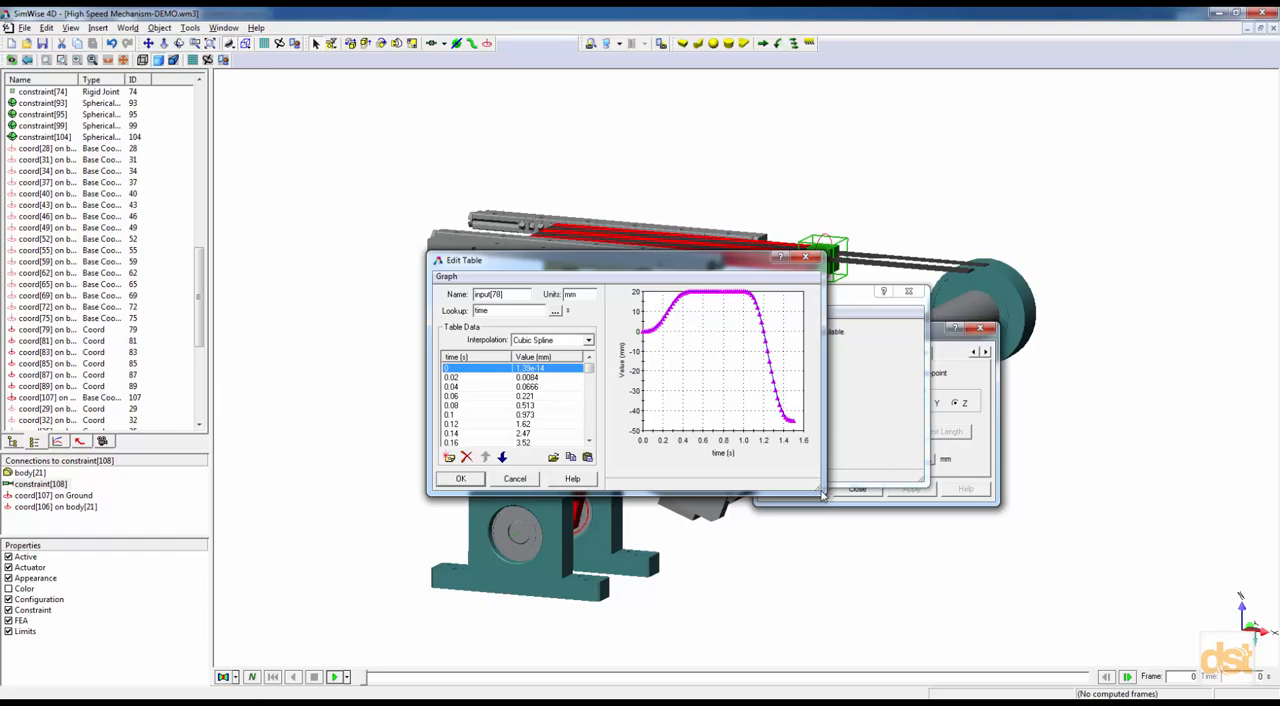
left_click_drag(817, 487, 1053, 585)
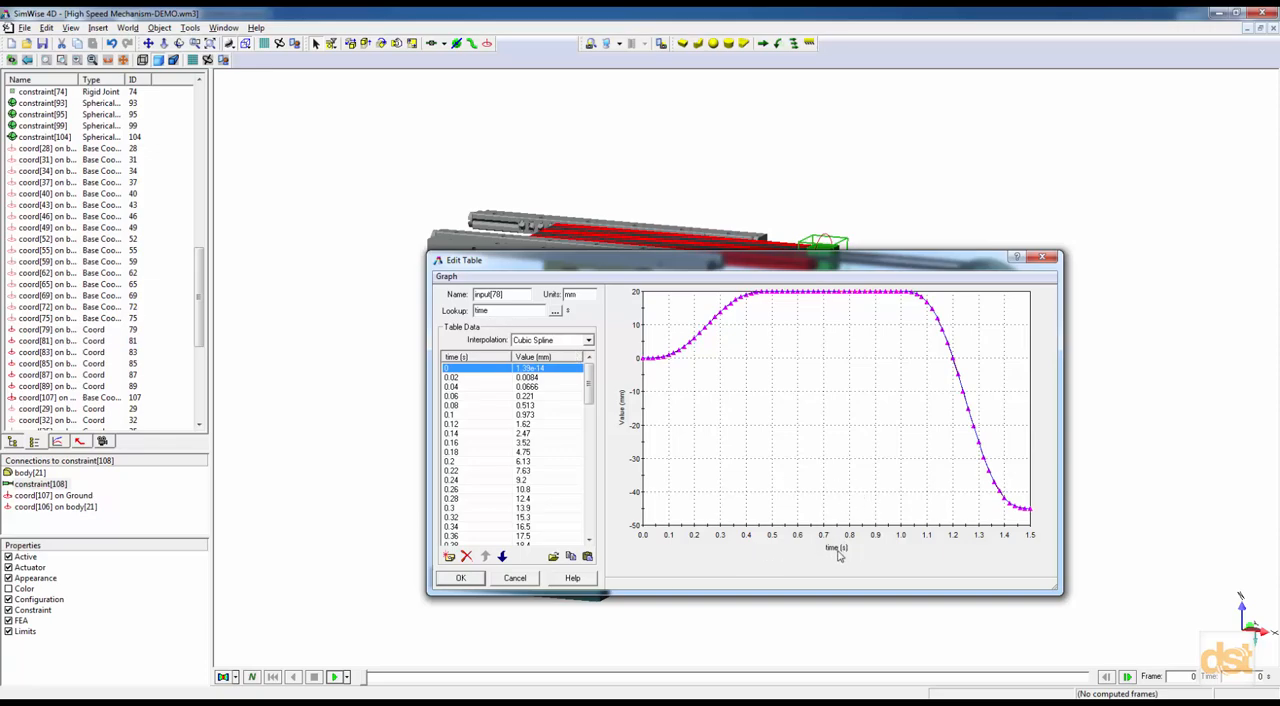
left_click_drag(498, 311, 472, 310)
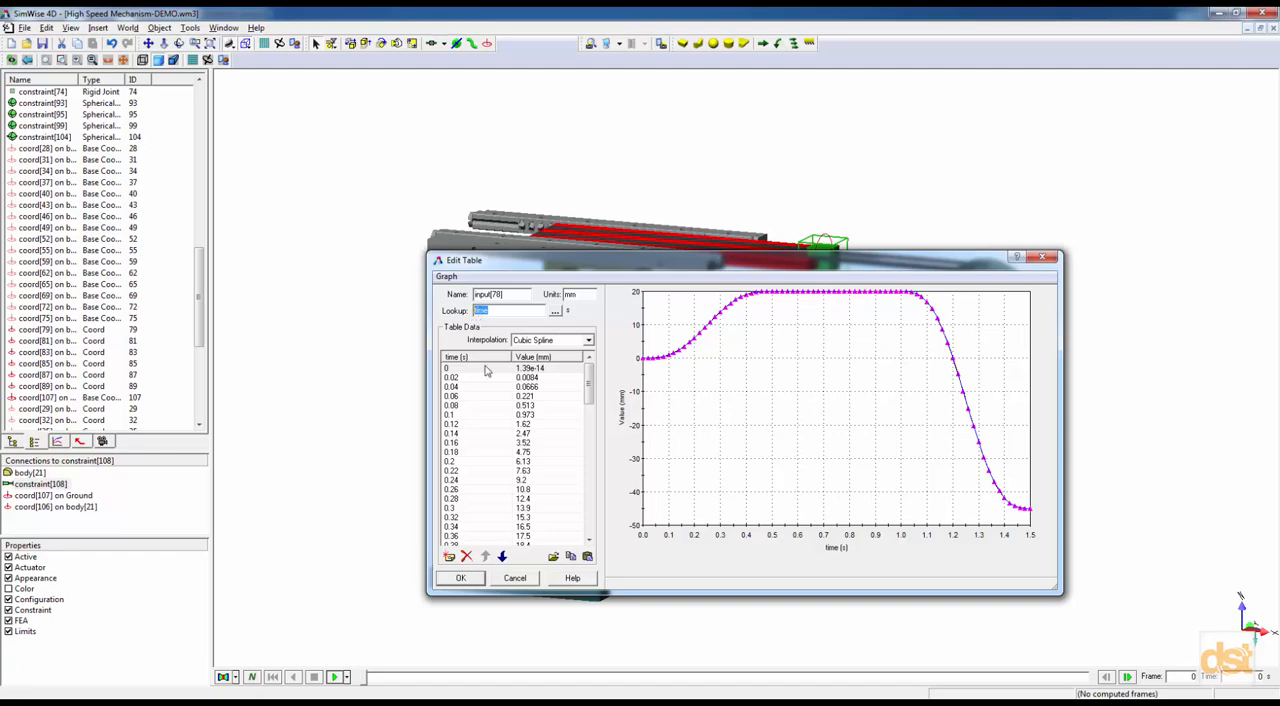
left_click(463, 579)
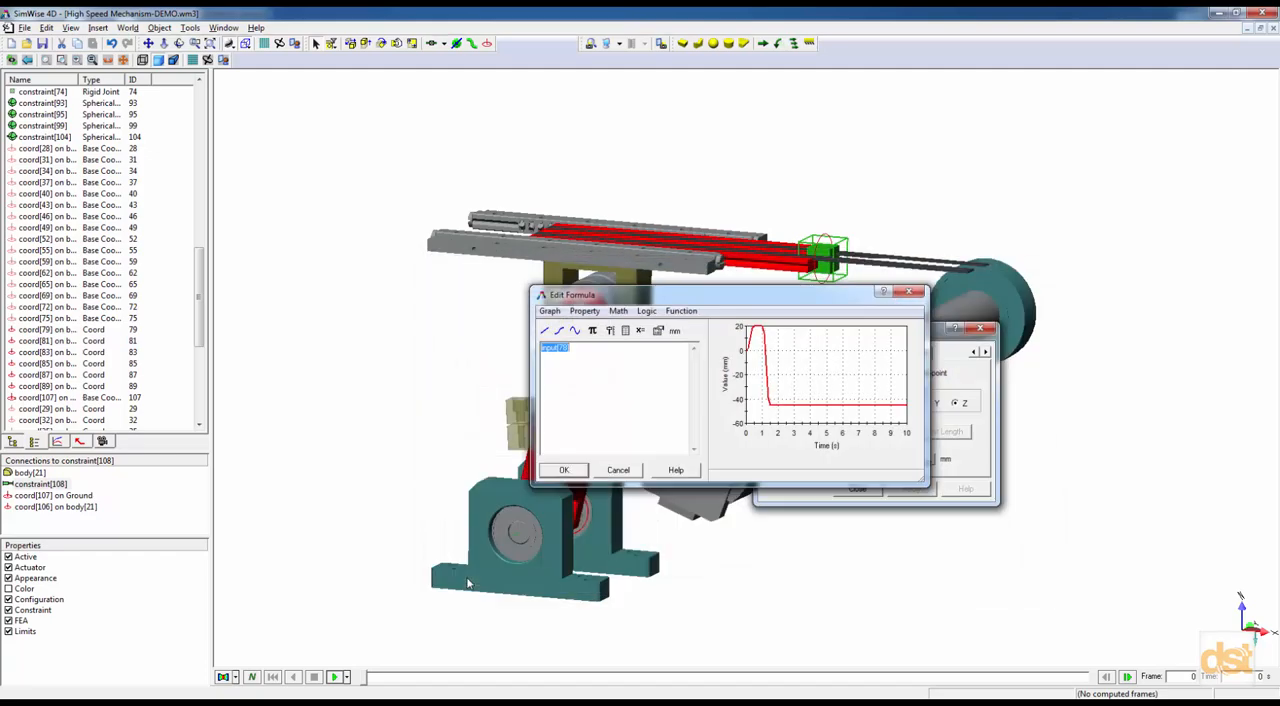
Accept the imported table input as the linear actuator's Length / Displacement value and close the constraint's properties.
left_click_drag(600, 296, 596, 428)
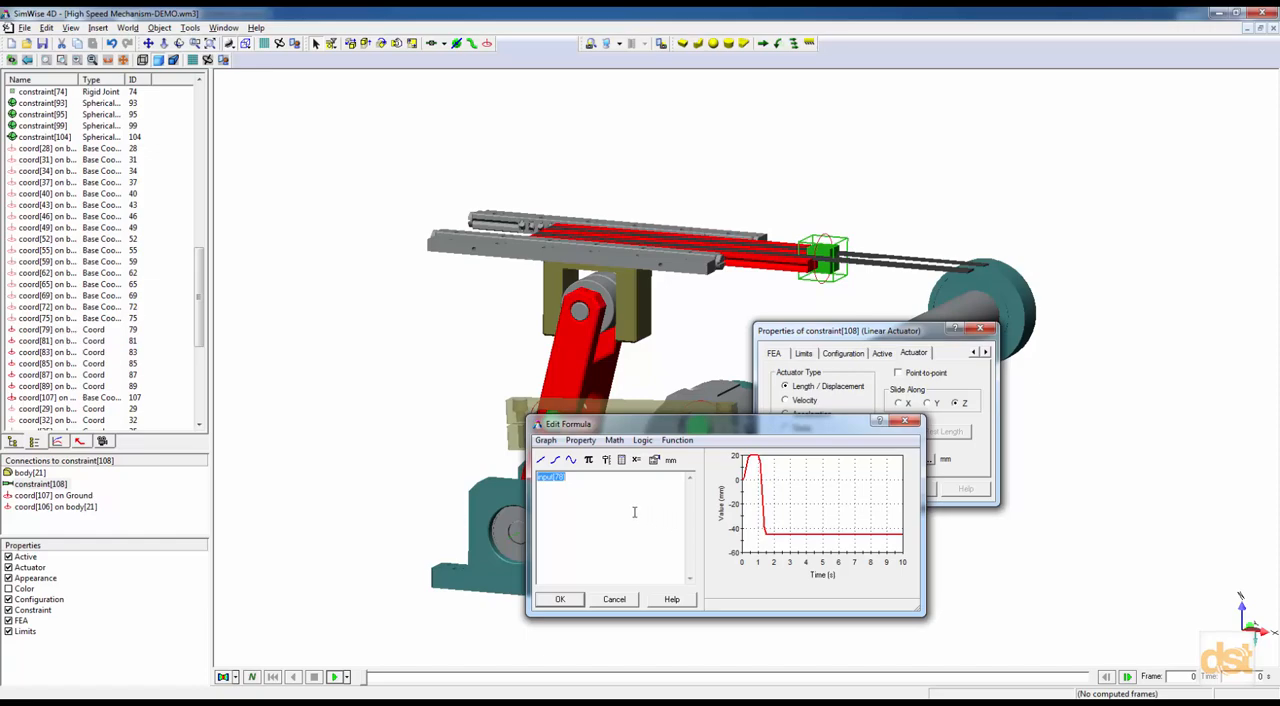
left_click_drag(567, 478, 537, 479)
right_click(548, 477)
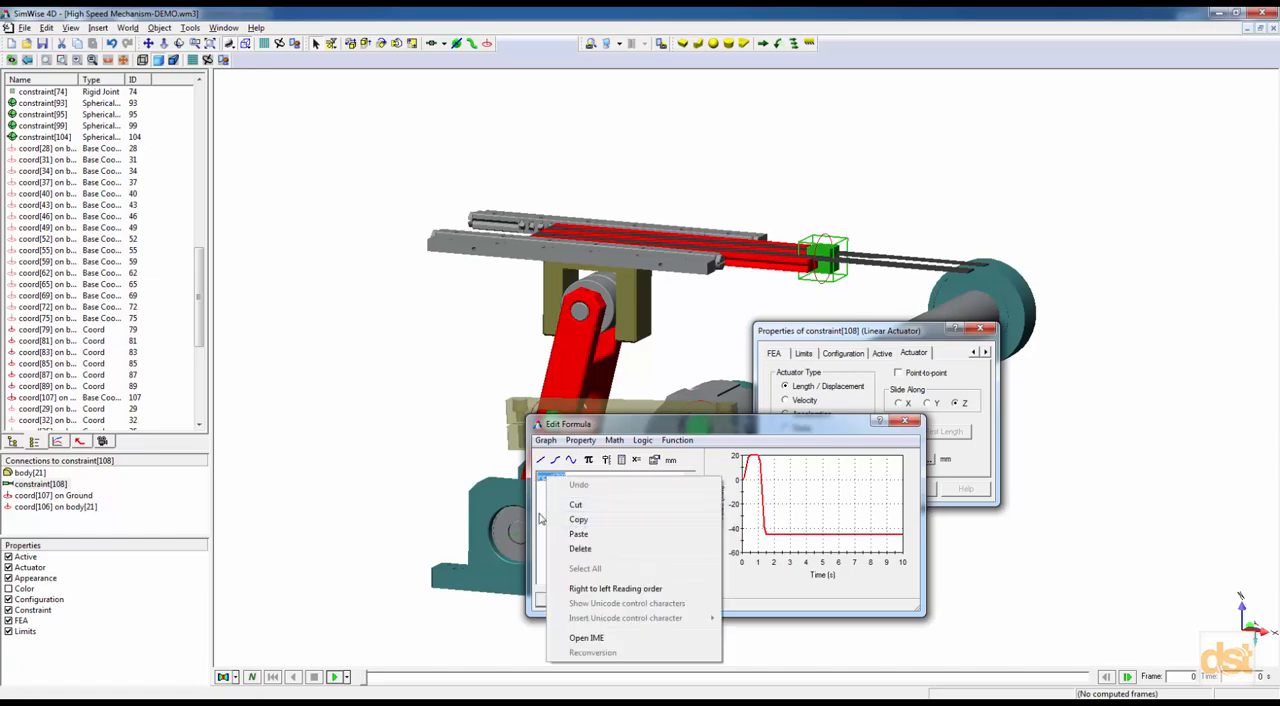
left_click(550, 485)
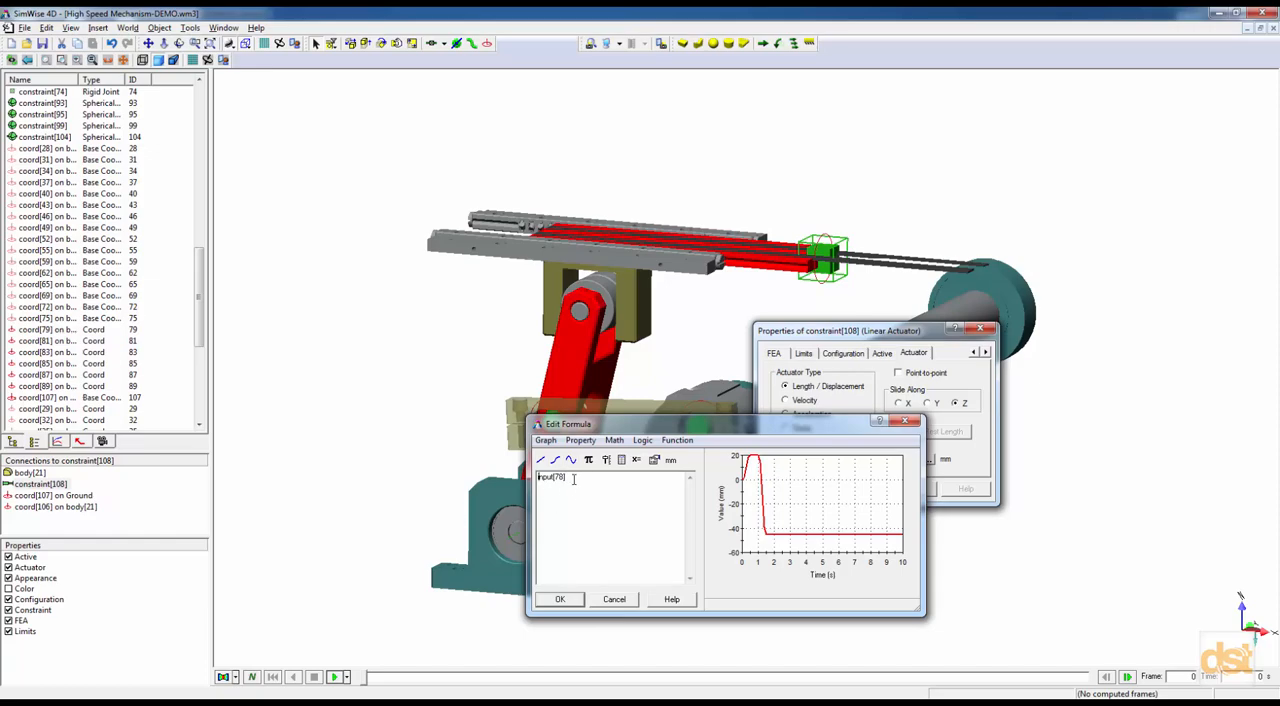
left_click(561, 599)
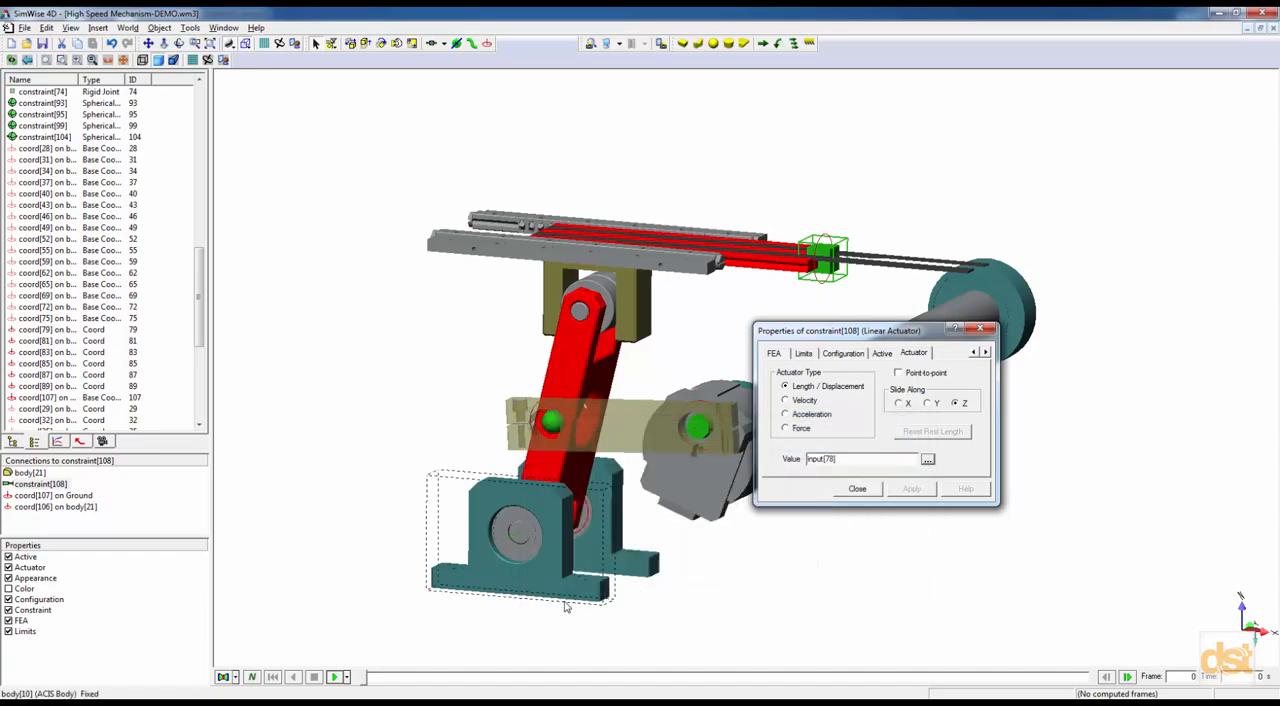
left_click(858, 489)
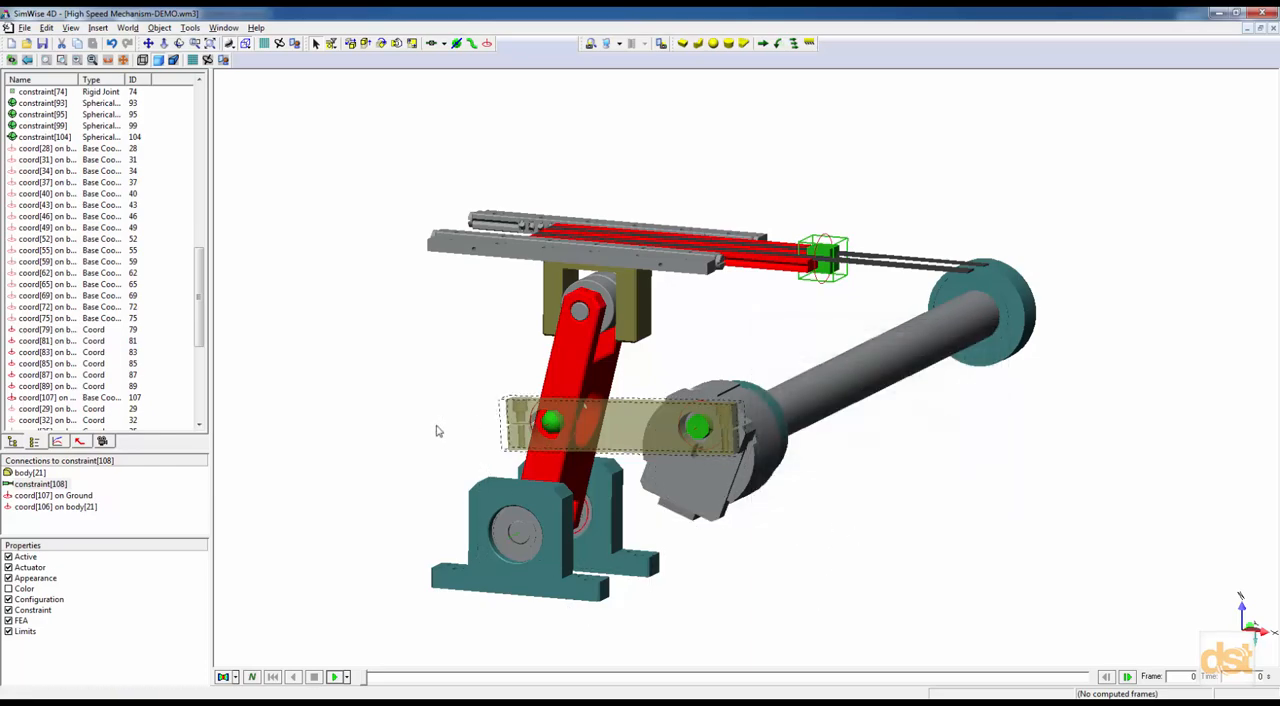
Set the simulation's run control to stop on a time condition, and test-run the mechanism.
left_click(58, 442)
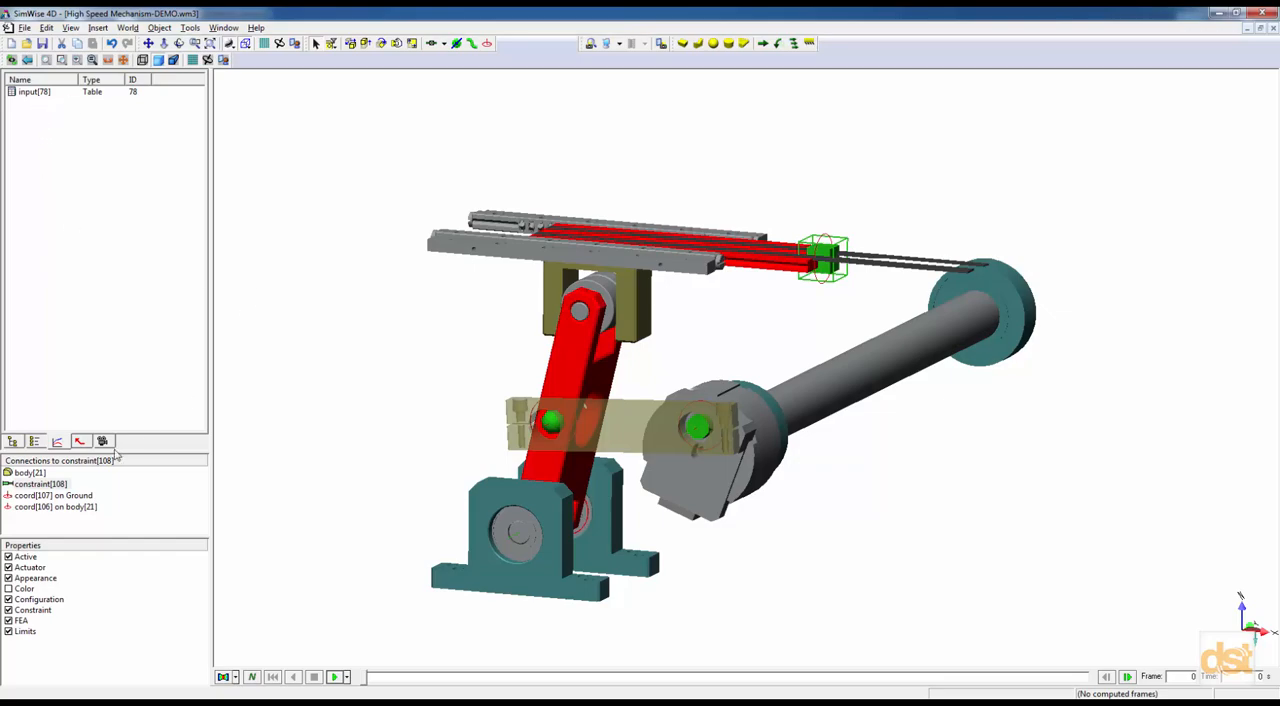
left_click(12, 441)
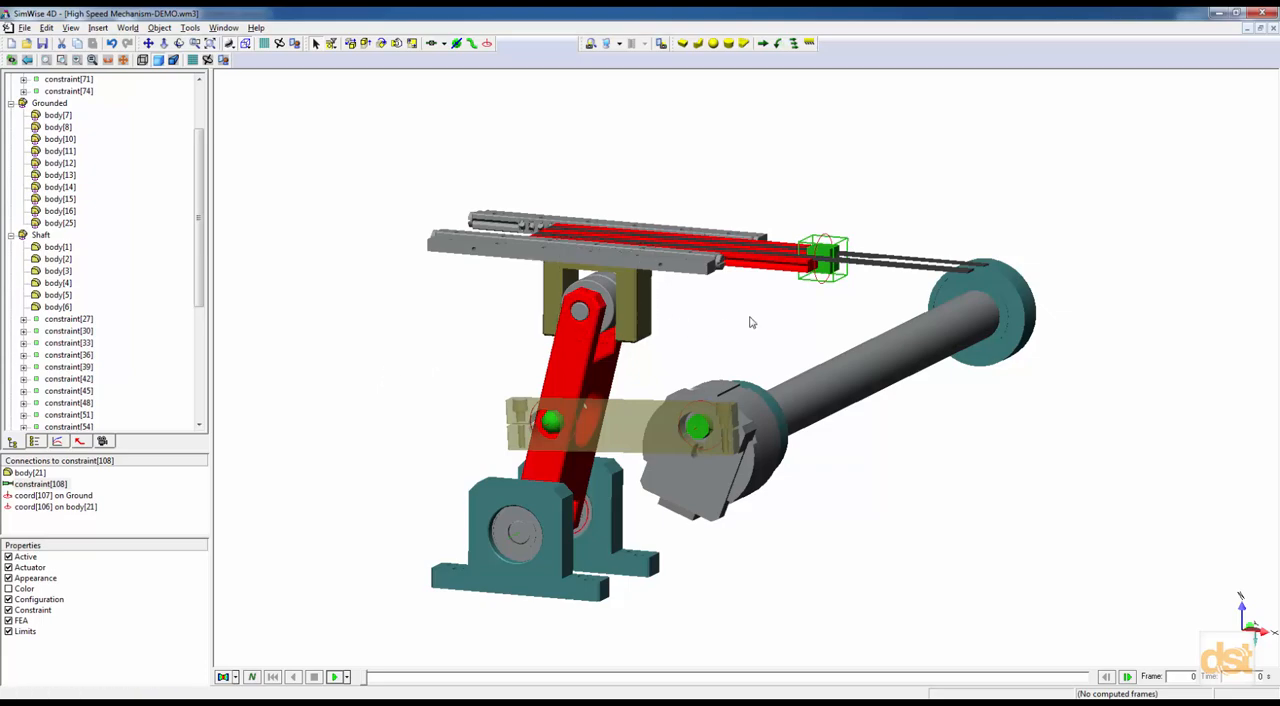
right_click(366, 200)
left_click(379, 206)
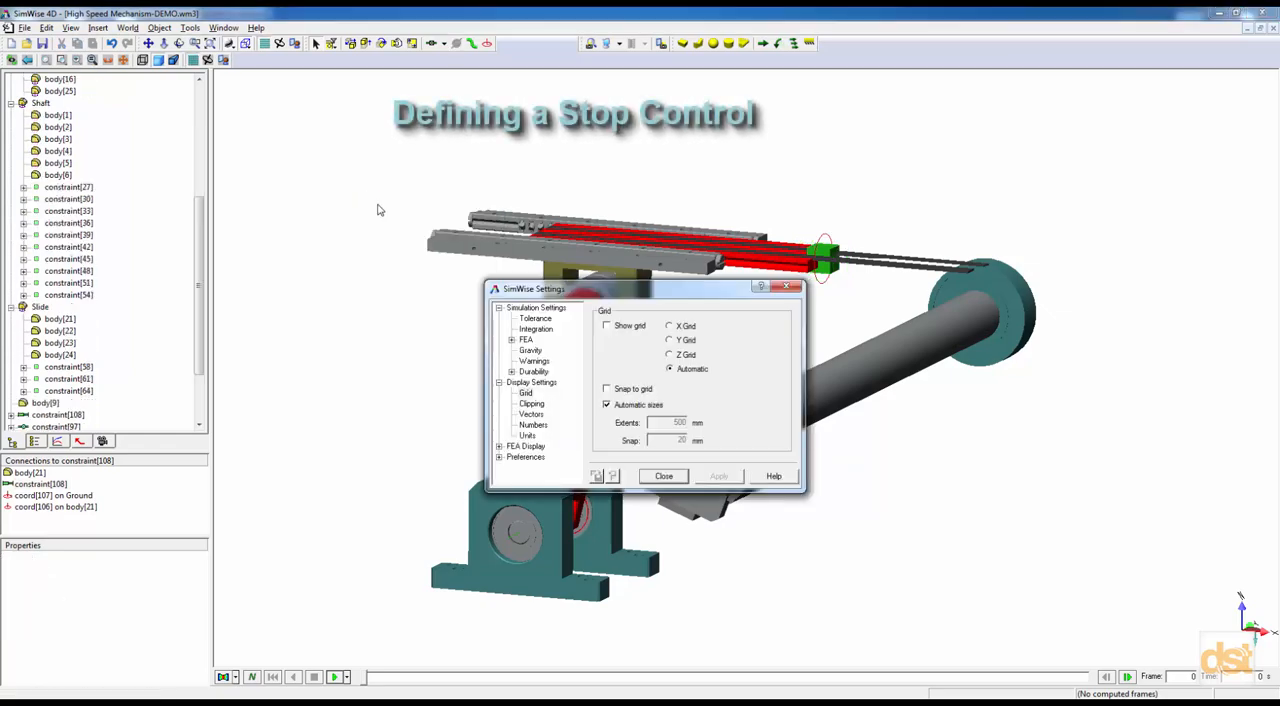
left_click(527, 309)
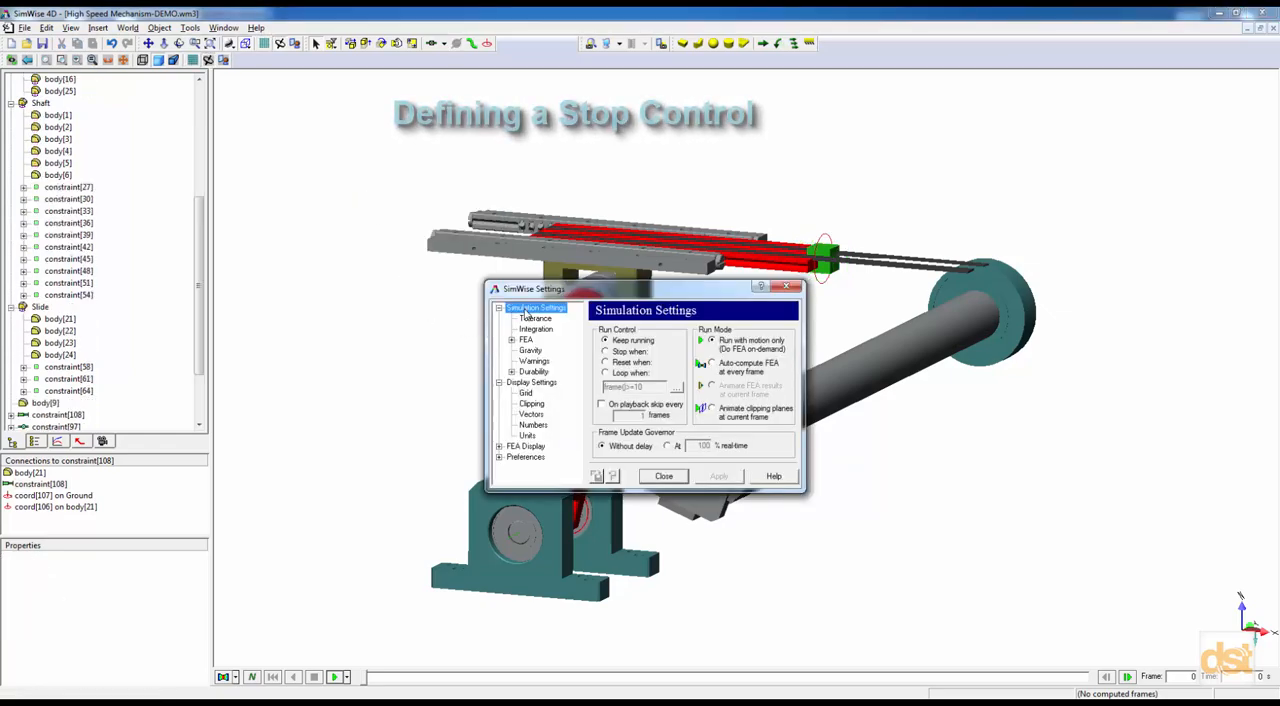
left_click(604, 351)
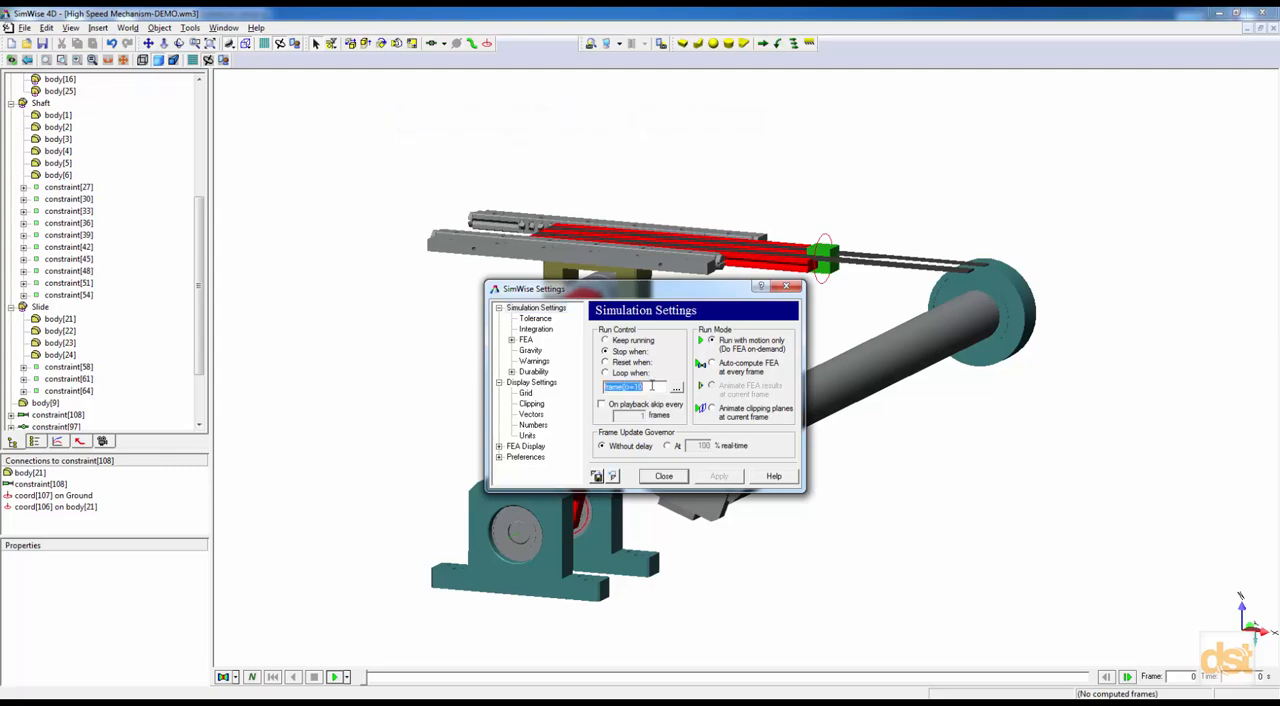
type("time>1.5")
left_click(679, 479)
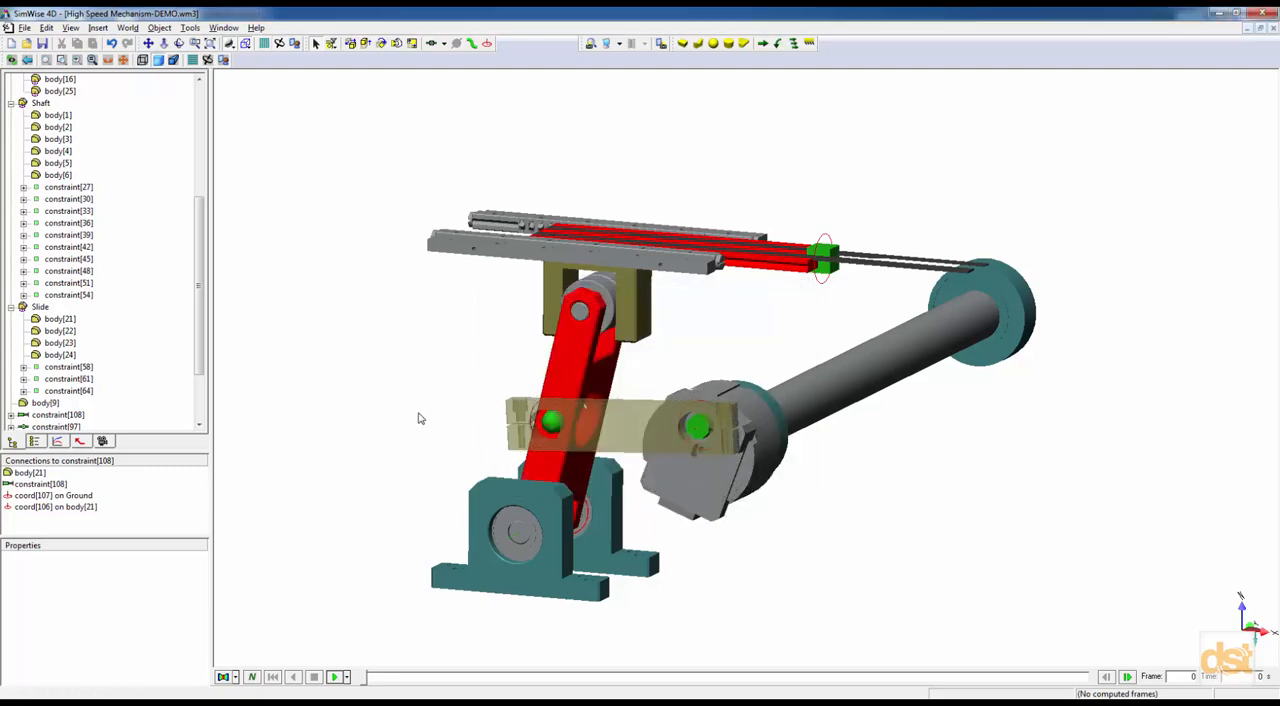
left_click(334, 677)
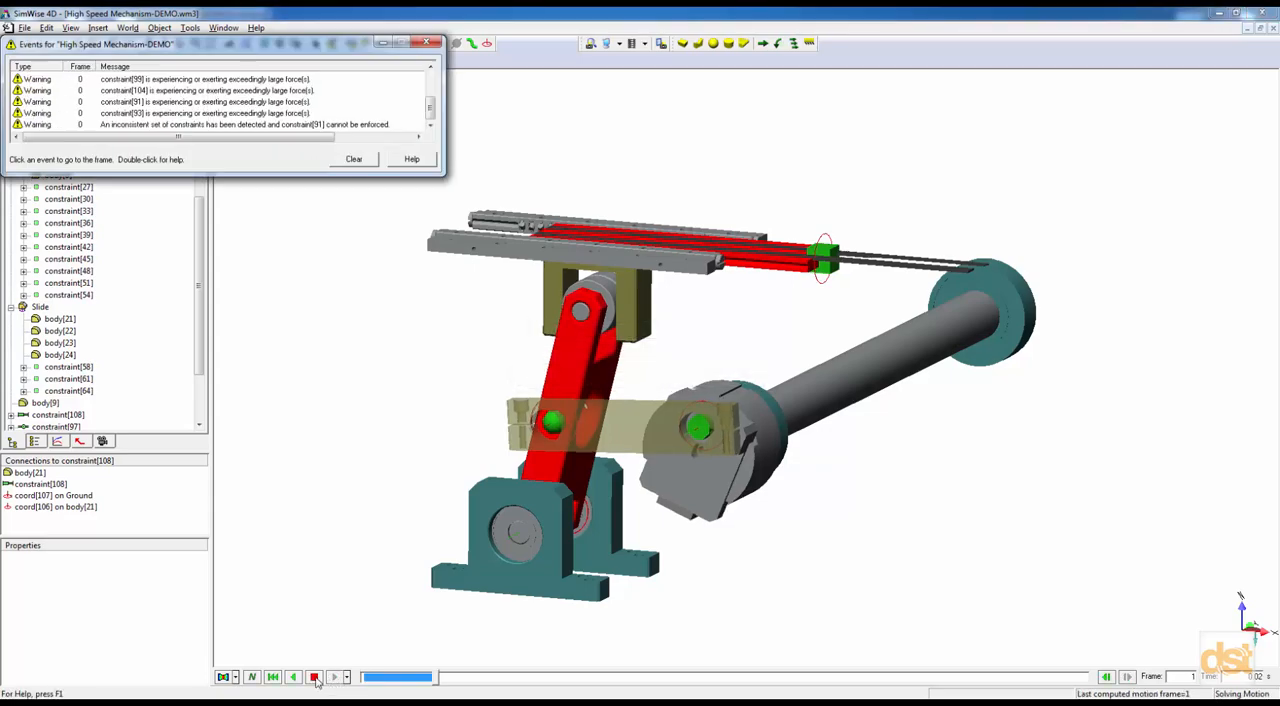
left_click(428, 42)
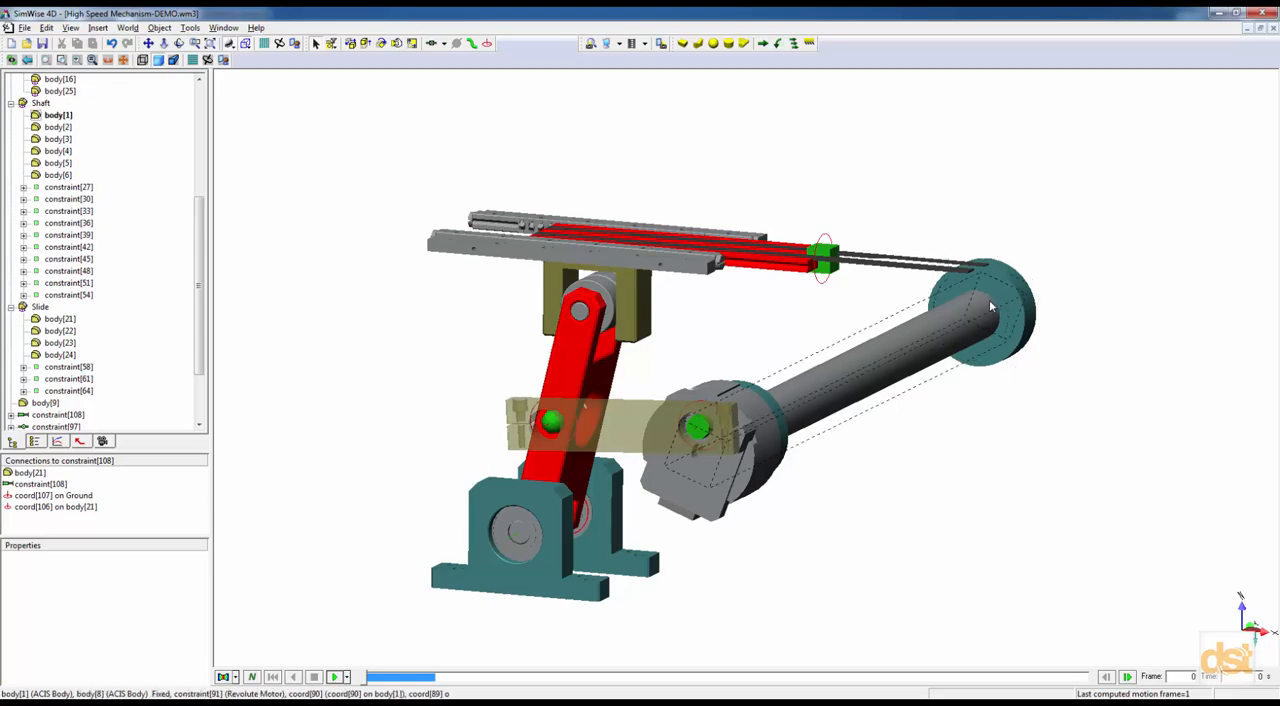
Set the revolute motor on the shaft, constraint[91], to motor type Torque with a value of 0.
scroll(201, 229, "down", 3)
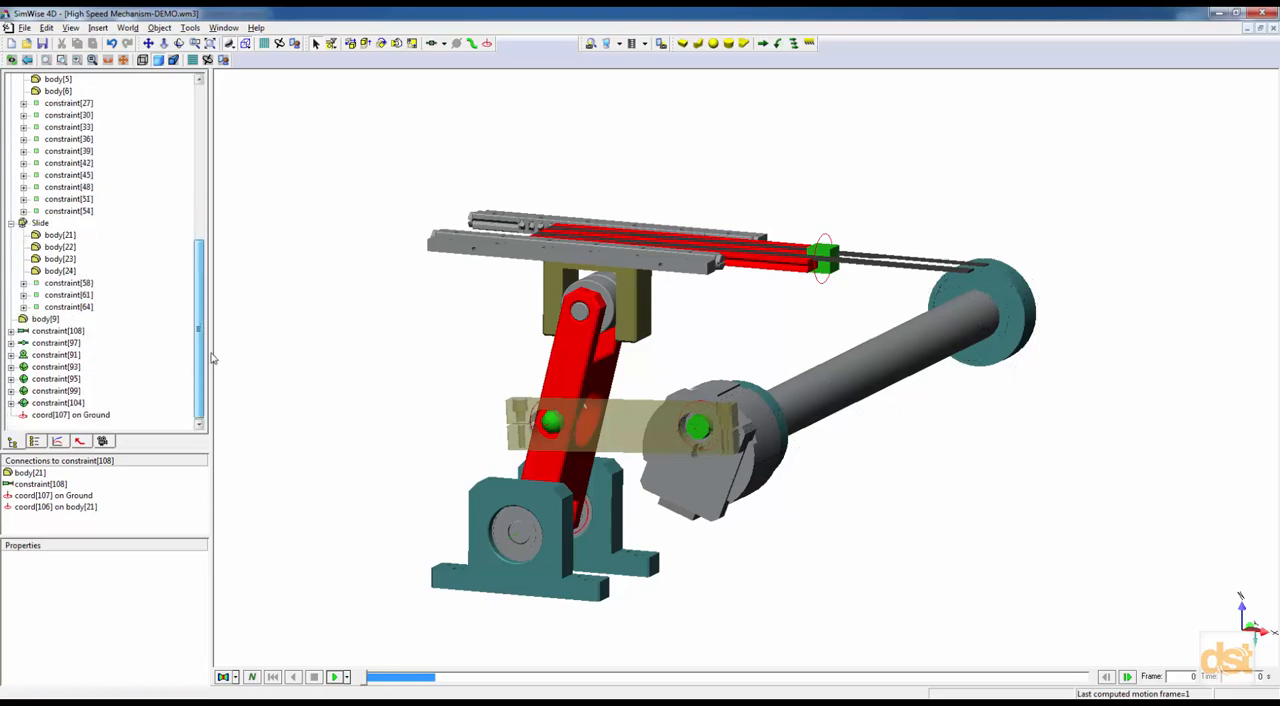
double_click(55, 356)
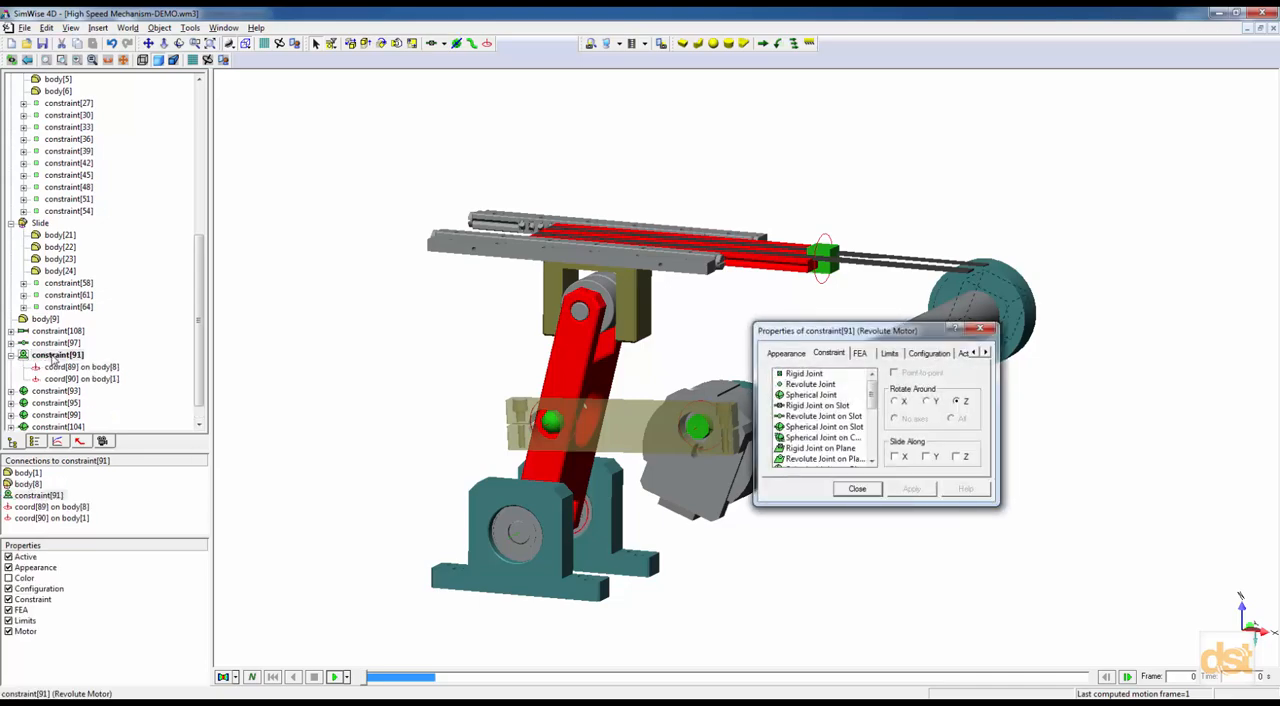
left_click(986, 352)
left_click(949, 353)
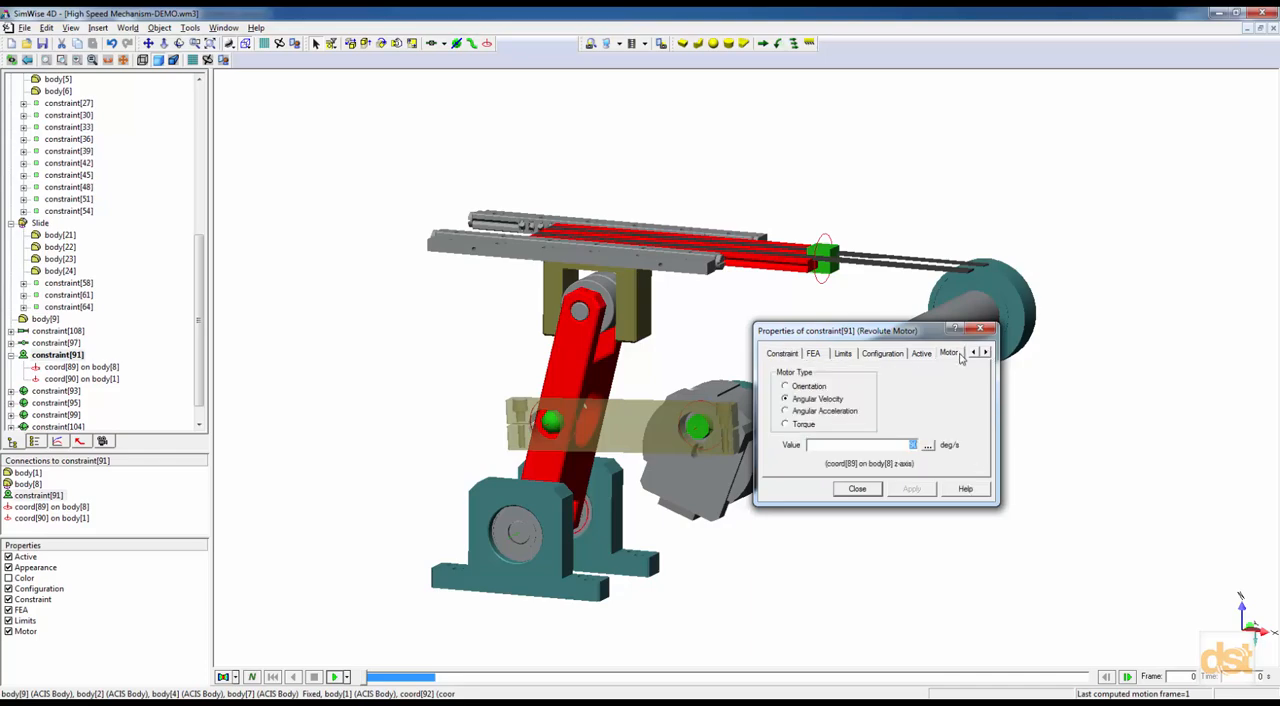
left_click(806, 425)
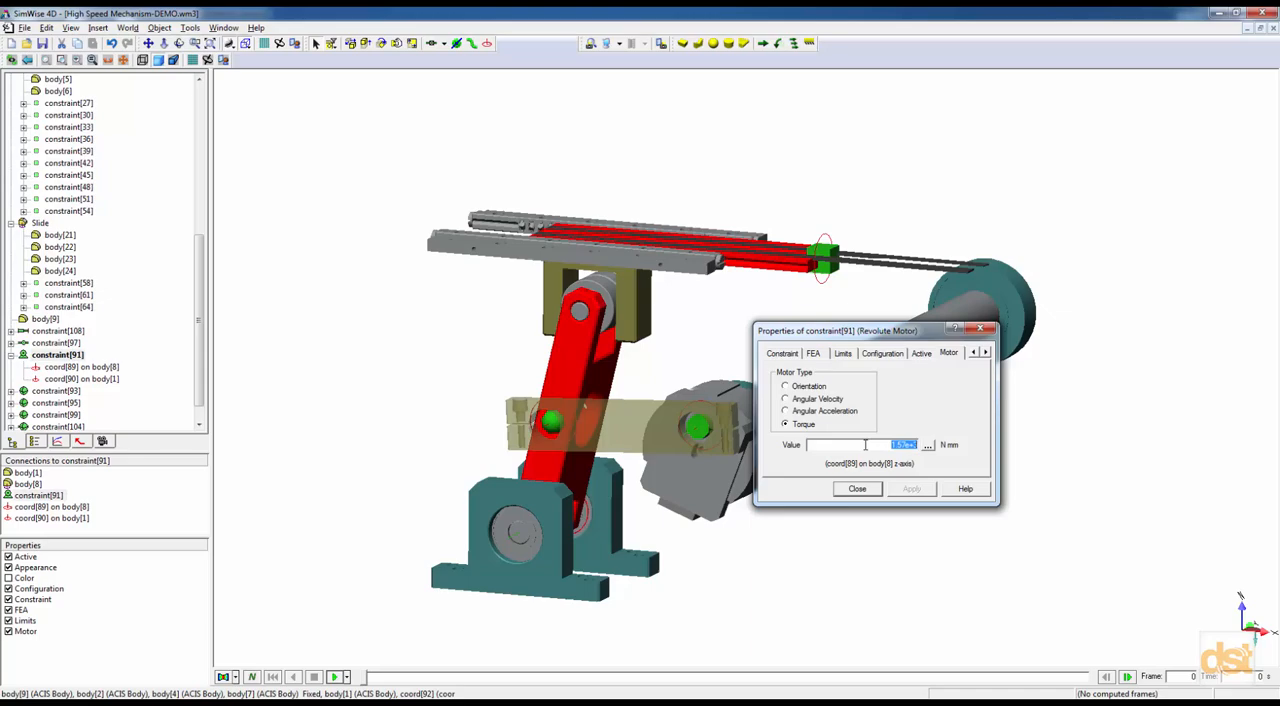
type("0")
left_click(870, 492)
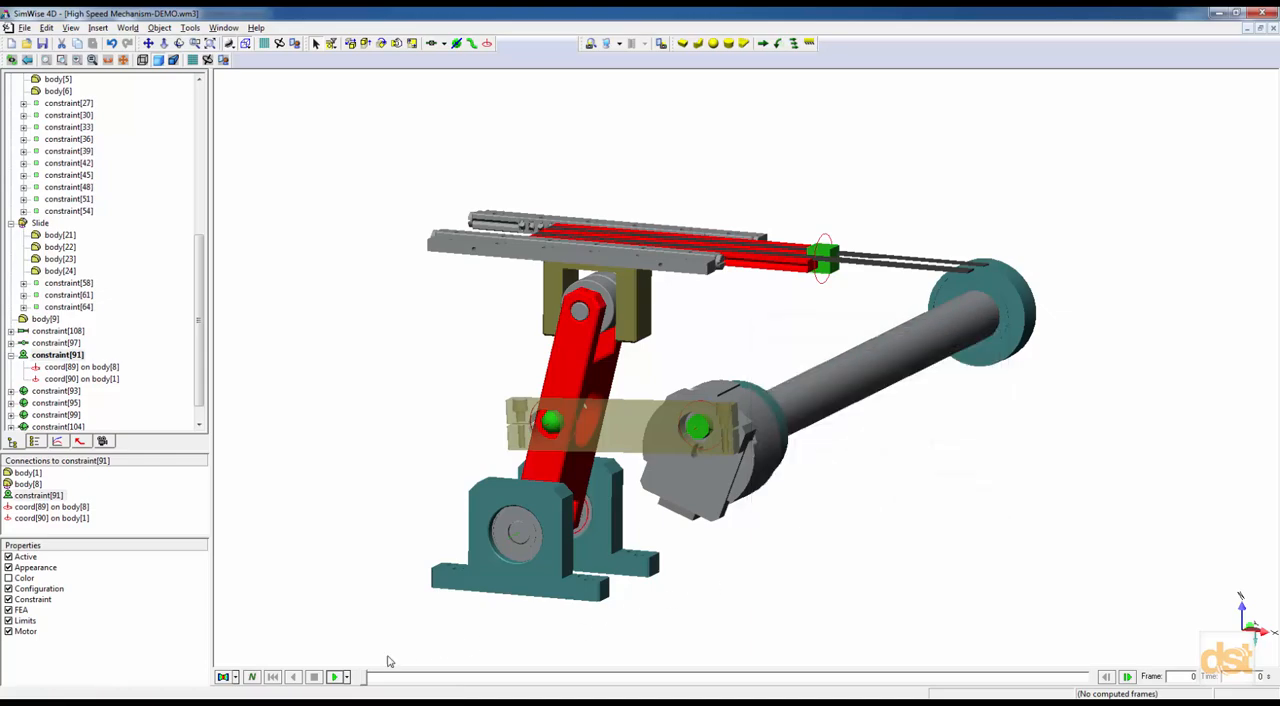
Run the simulation to check the mechanism's motion, and return it to the first frame.
left_click(337, 677)
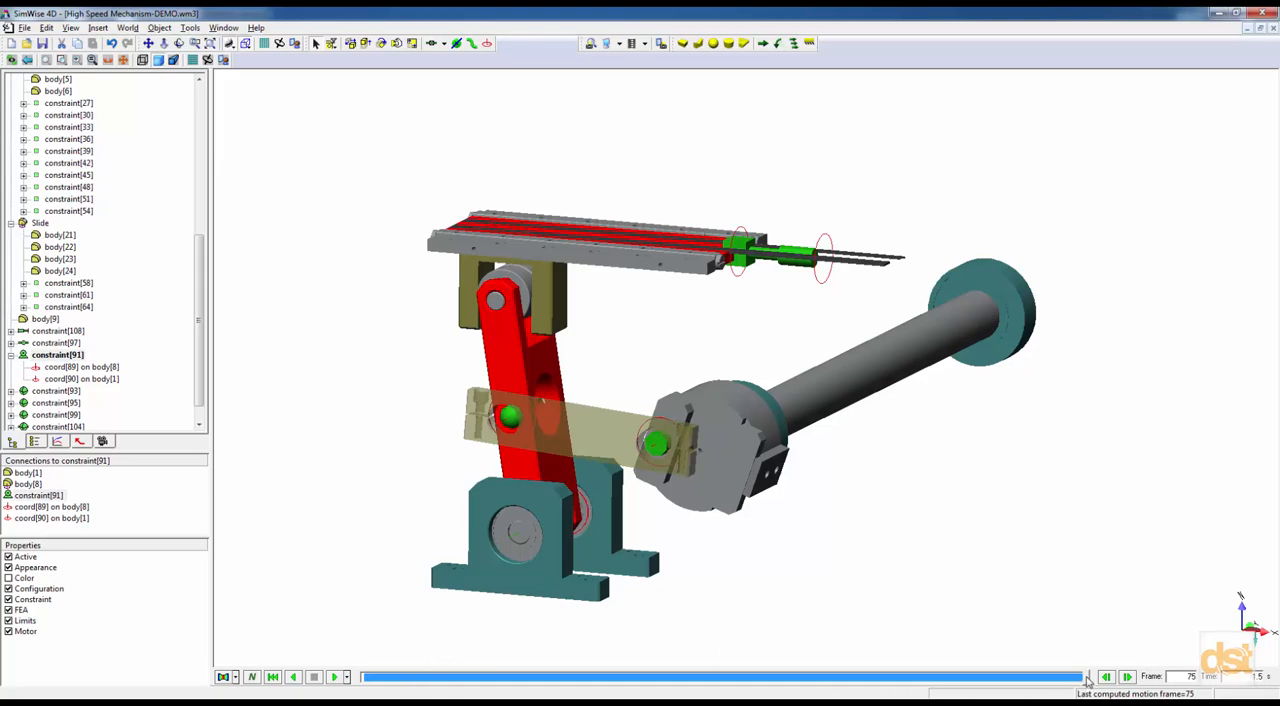
left_click_drag(1088, 680, 340, 680)
left_click(648, 318)
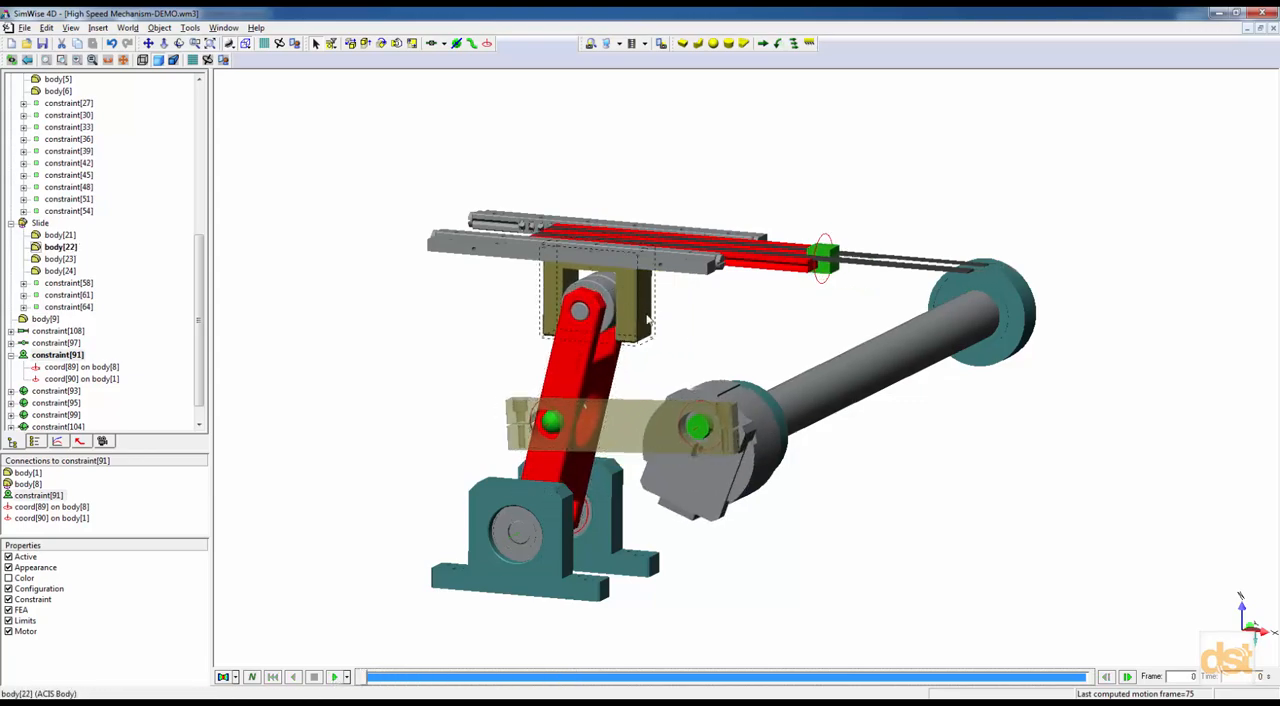
left_click(60, 332)
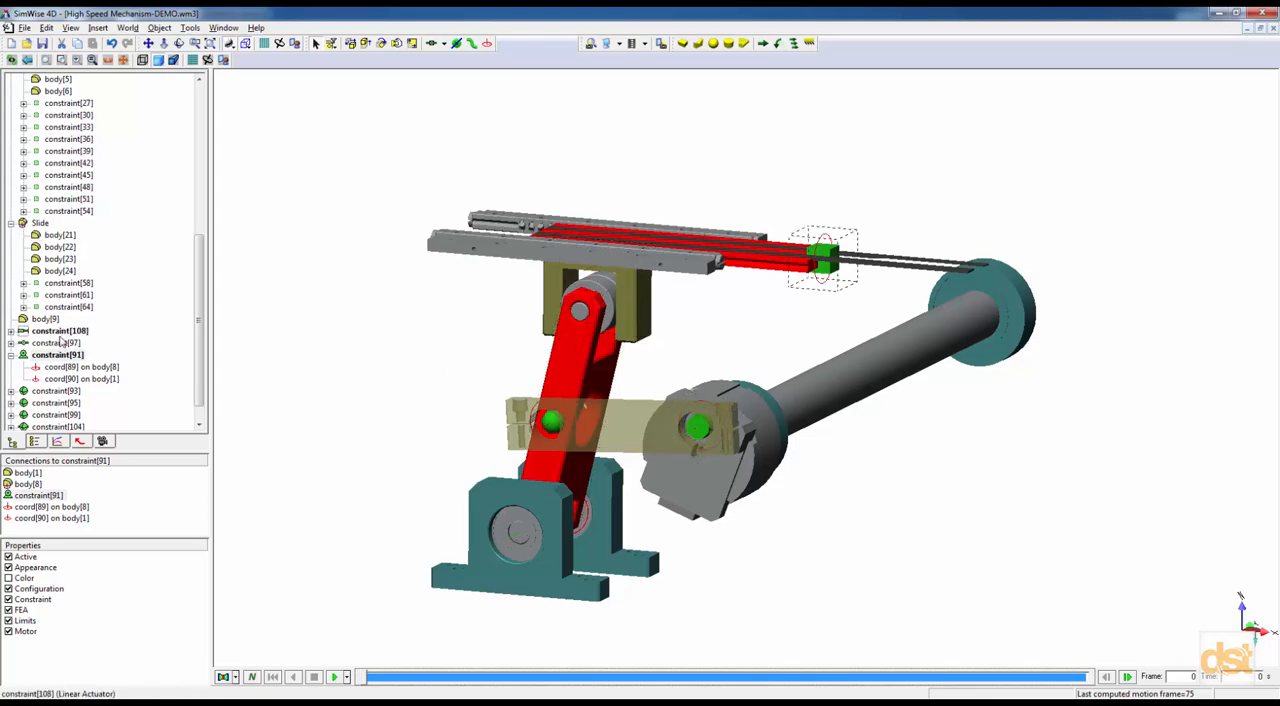
right_click(58, 332)
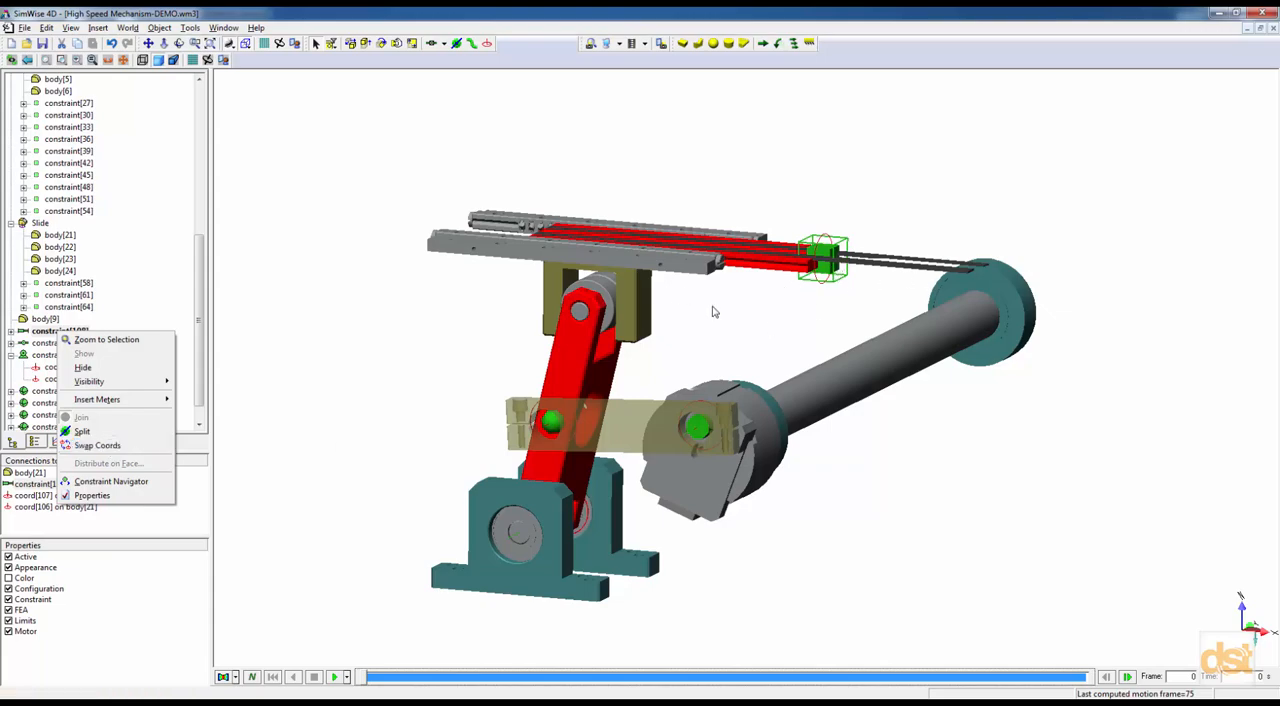
left_click(313, 213)
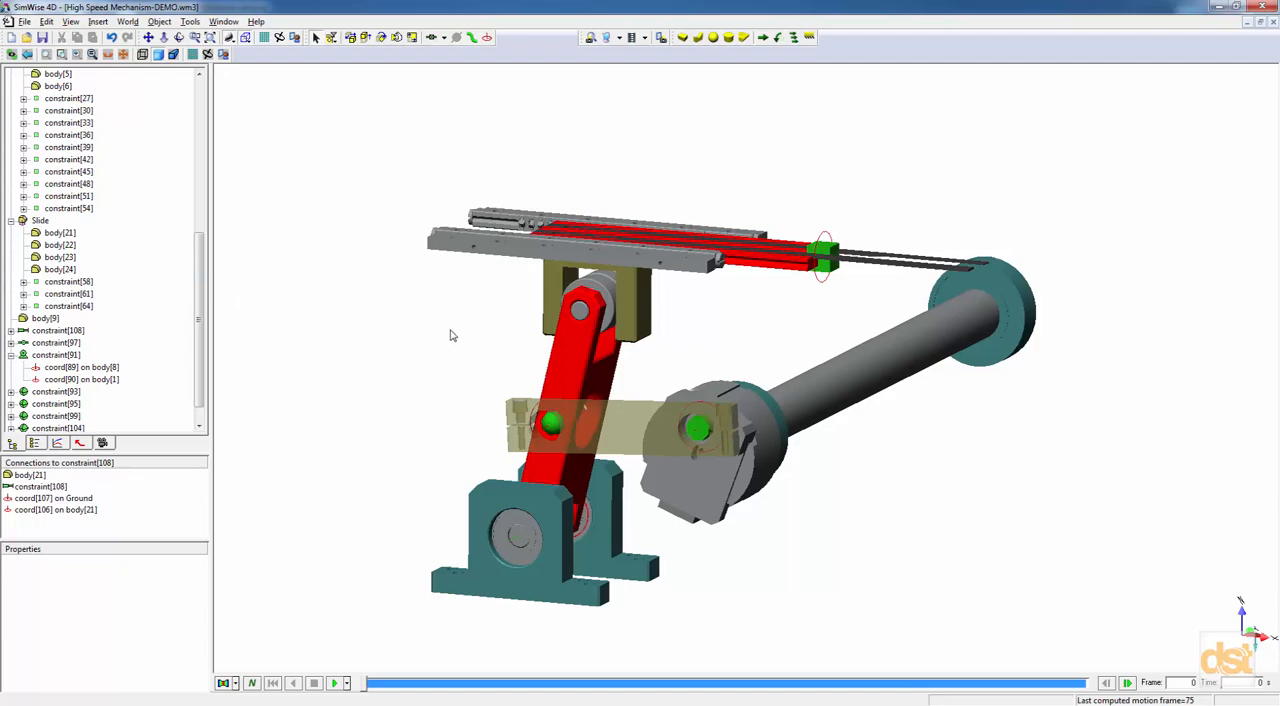
Insert an Orientation meter for the revolute motor, constraint[91], at the far end of the shaft.
middle_click_drag(995, 370, 877, 376)
left_click(968, 295)
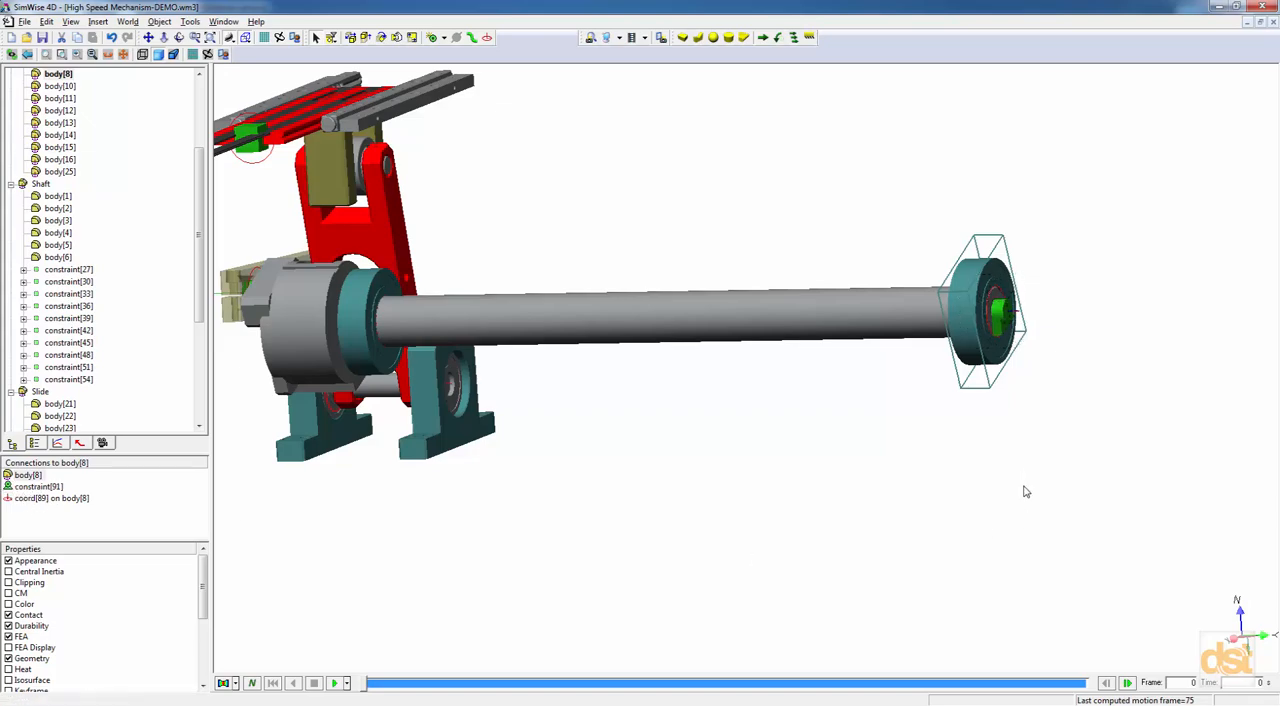
middle_click_drag(1043, 469, 1001, 469)
scroll(950, 354, "up", 3)
scroll(950, 354, "up", 1)
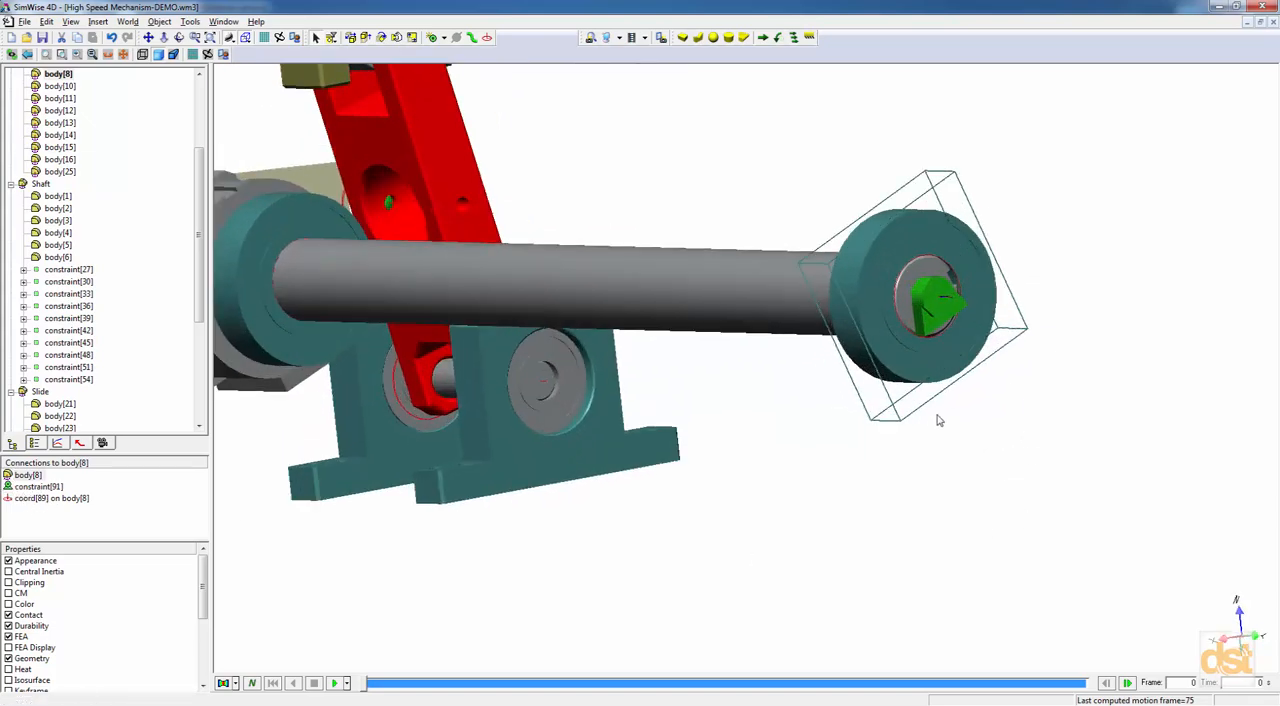
left_click(929, 325)
right_click(929, 325)
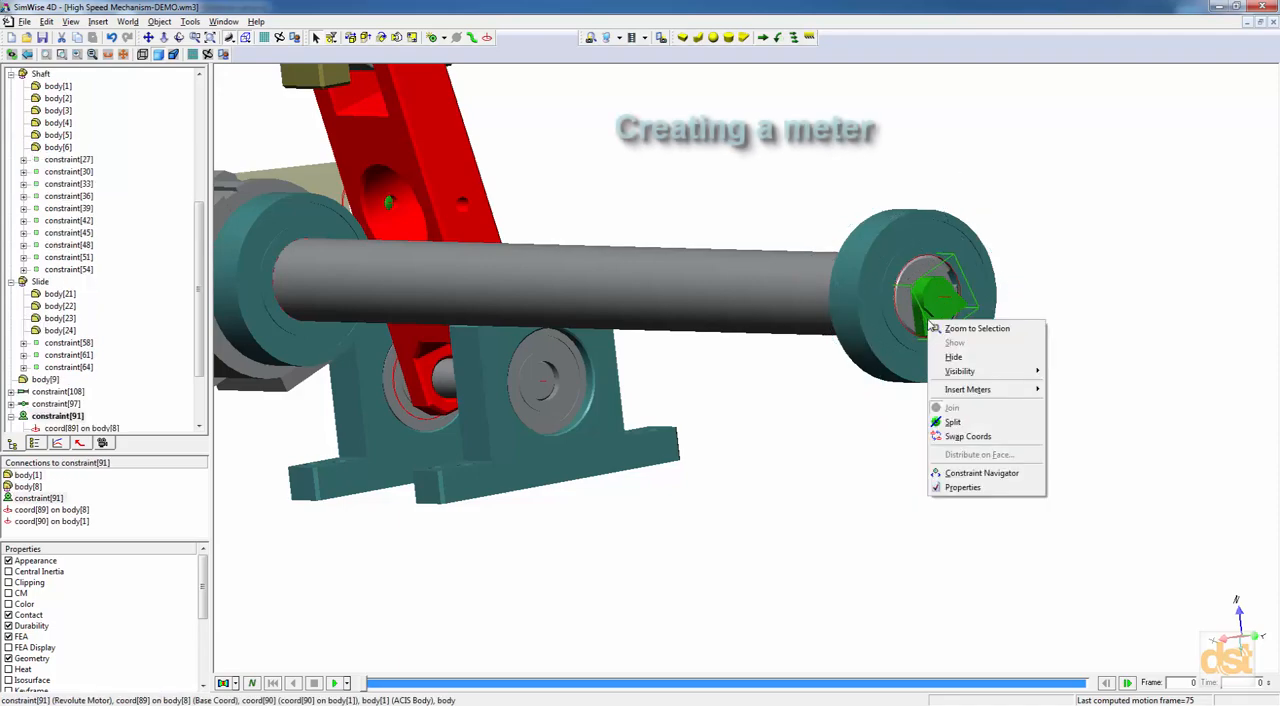
mouse_move(948, 394)
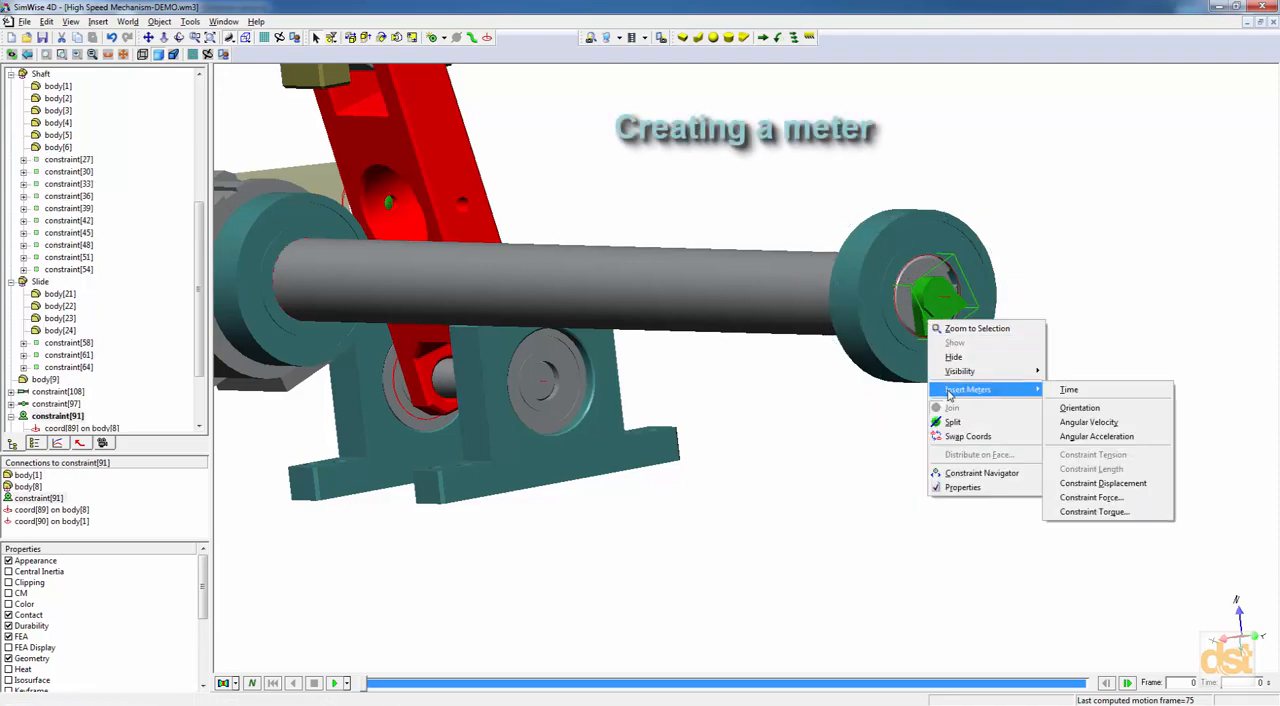
left_click(1079, 408)
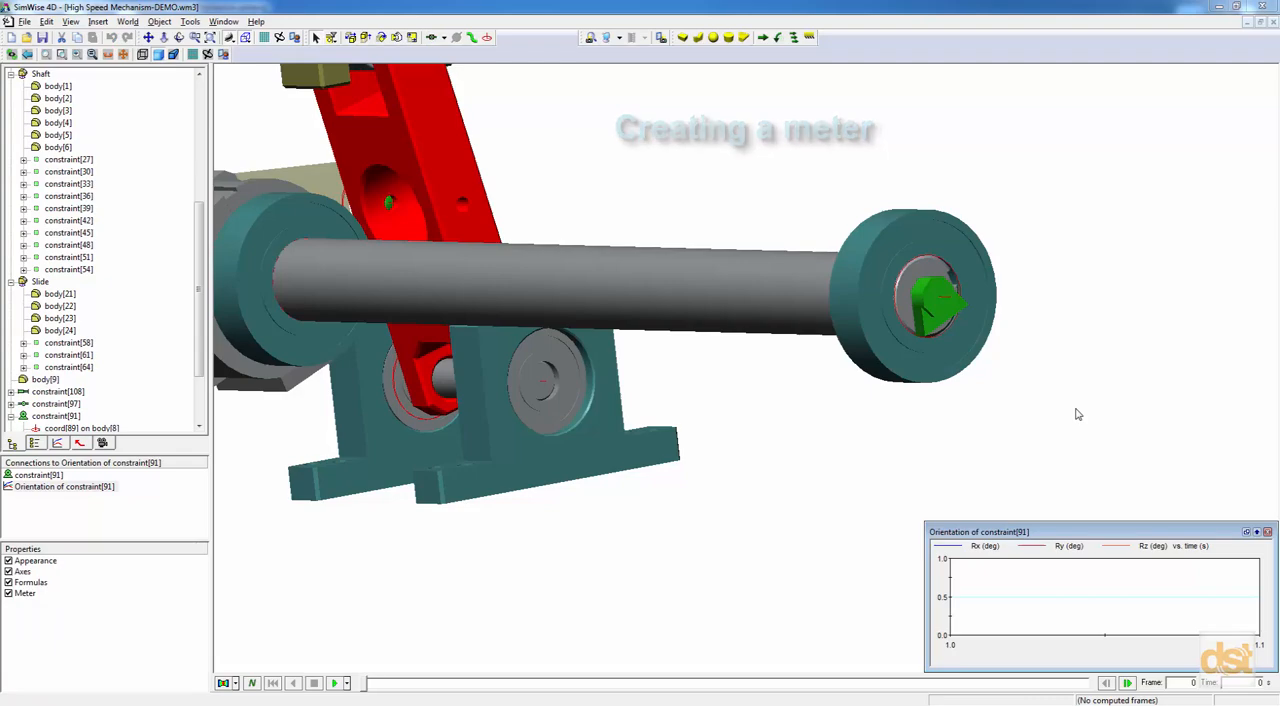
Run the simulation to record the motor's orientation, copy the meter's data and return to the first frame.
left_click(752, 503)
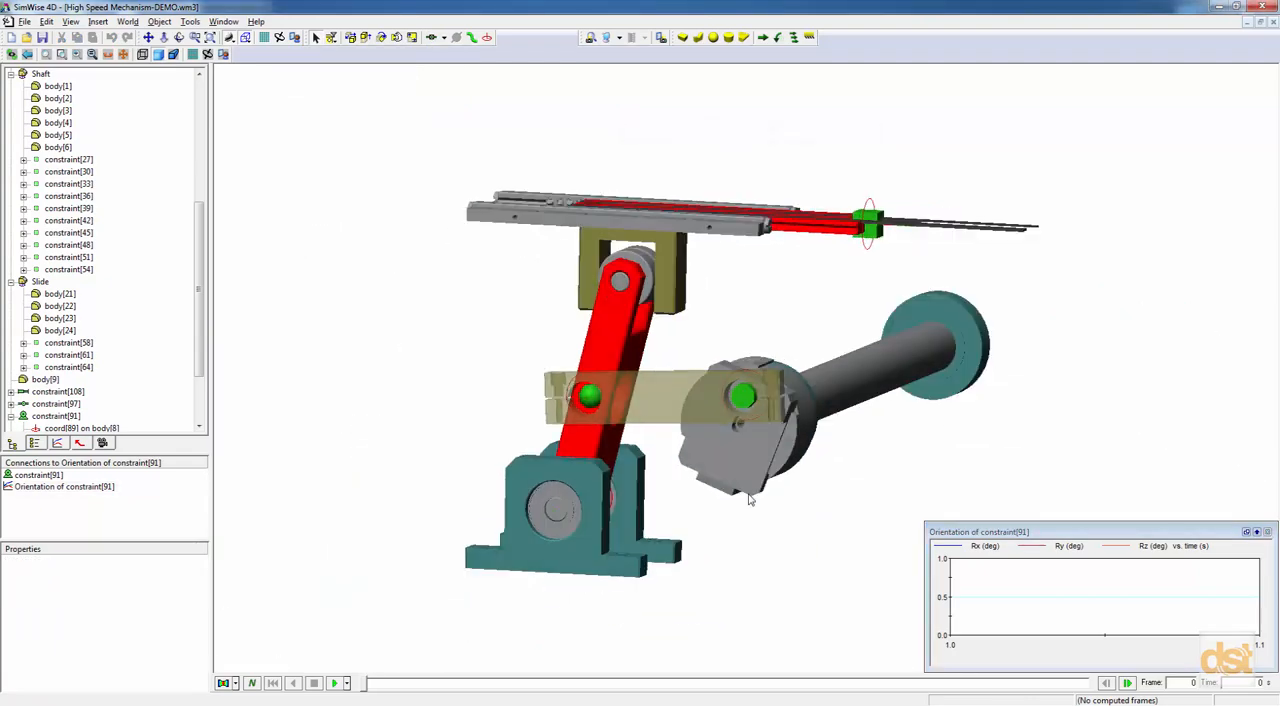
left_click(336, 683)
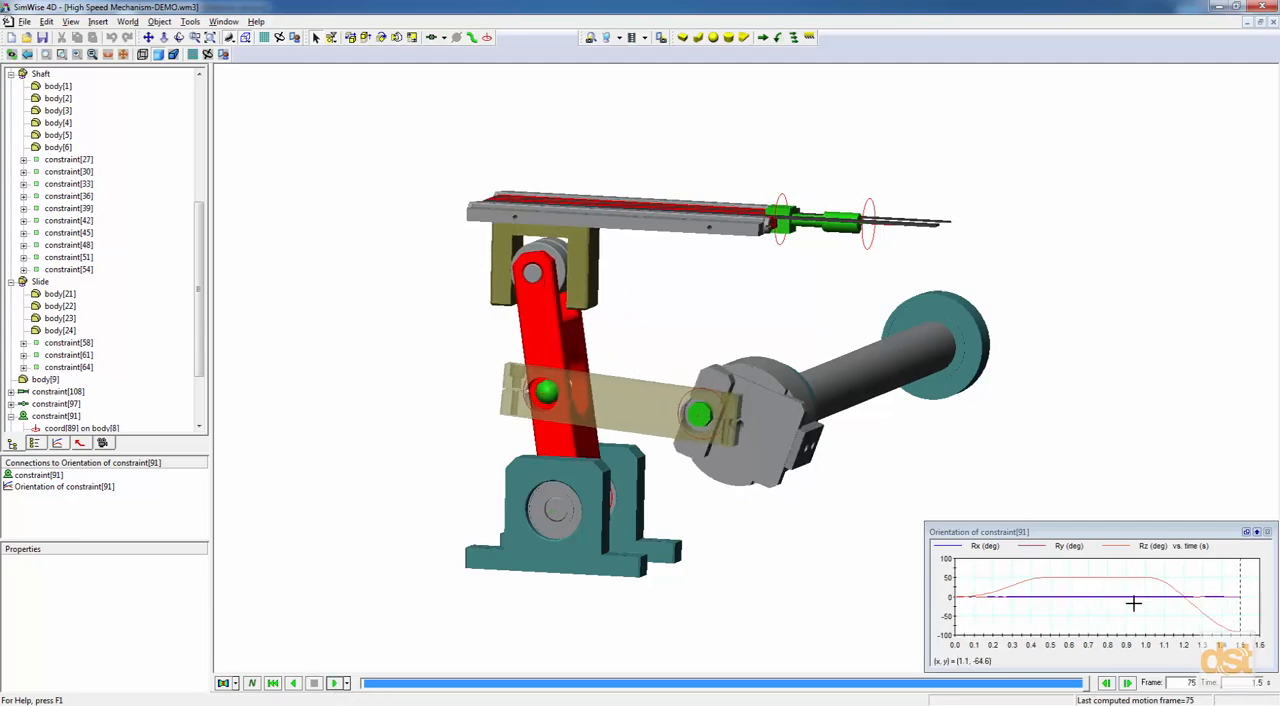
right_click(1230, 552)
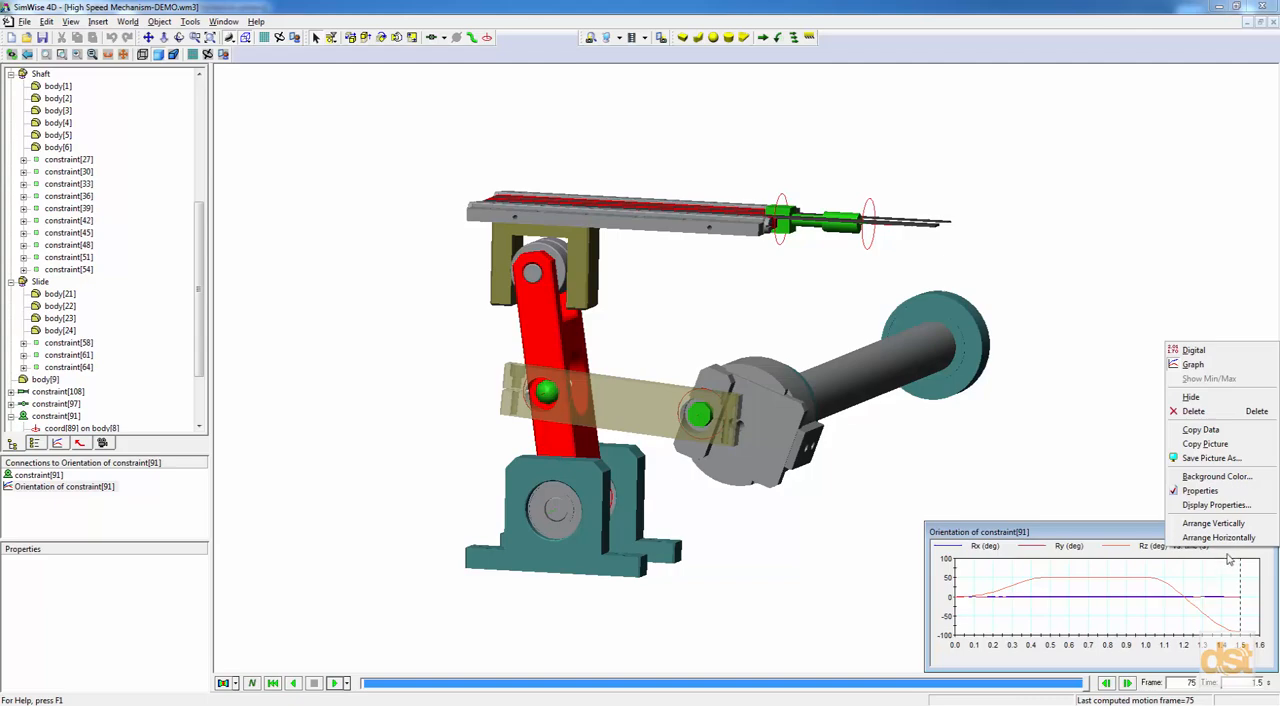
left_click(1204, 431)
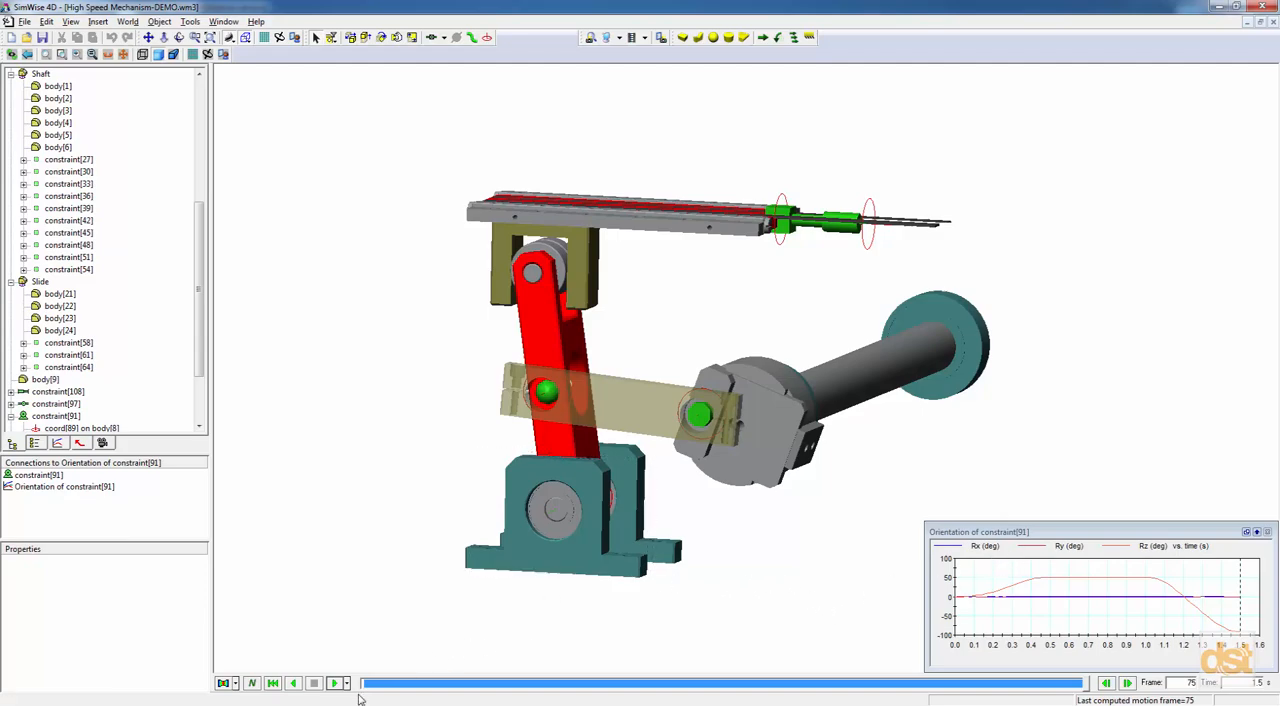
left_click(273, 683)
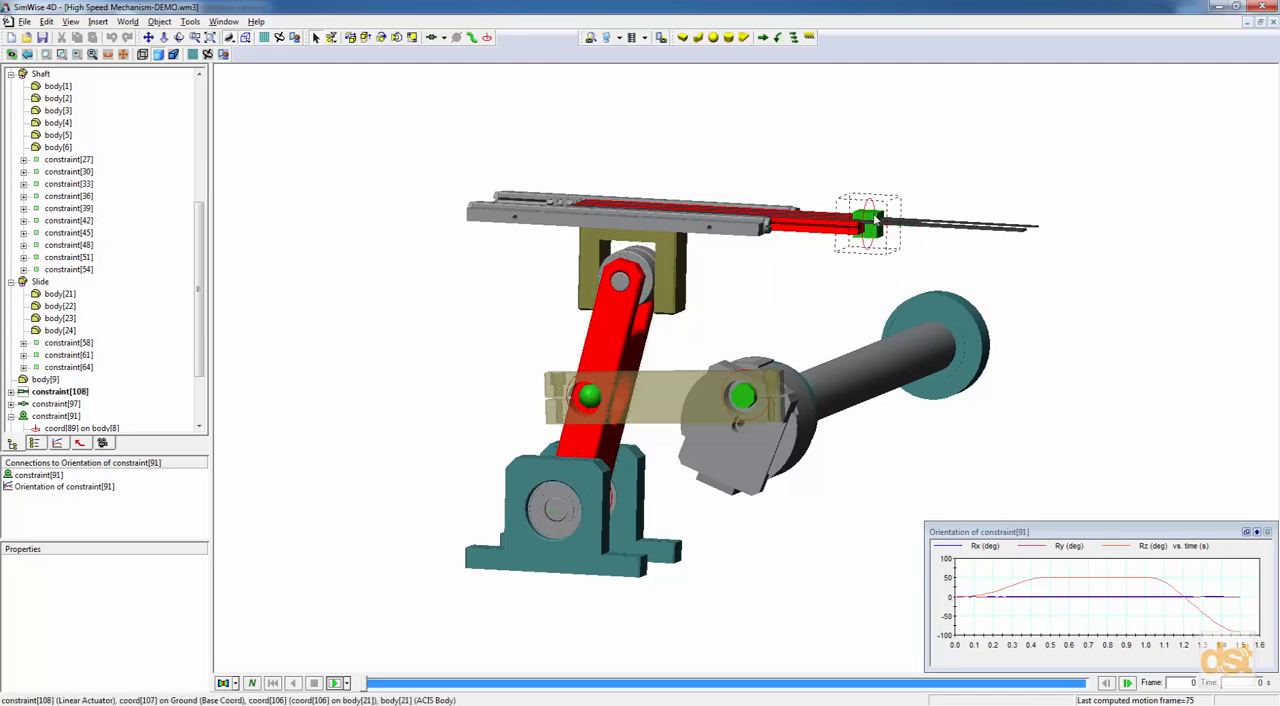
Change the linear actuator on the slide, constraint[108], into a Rigid Joint on Slot.
middle_click_drag(876, 219, 873, 224)
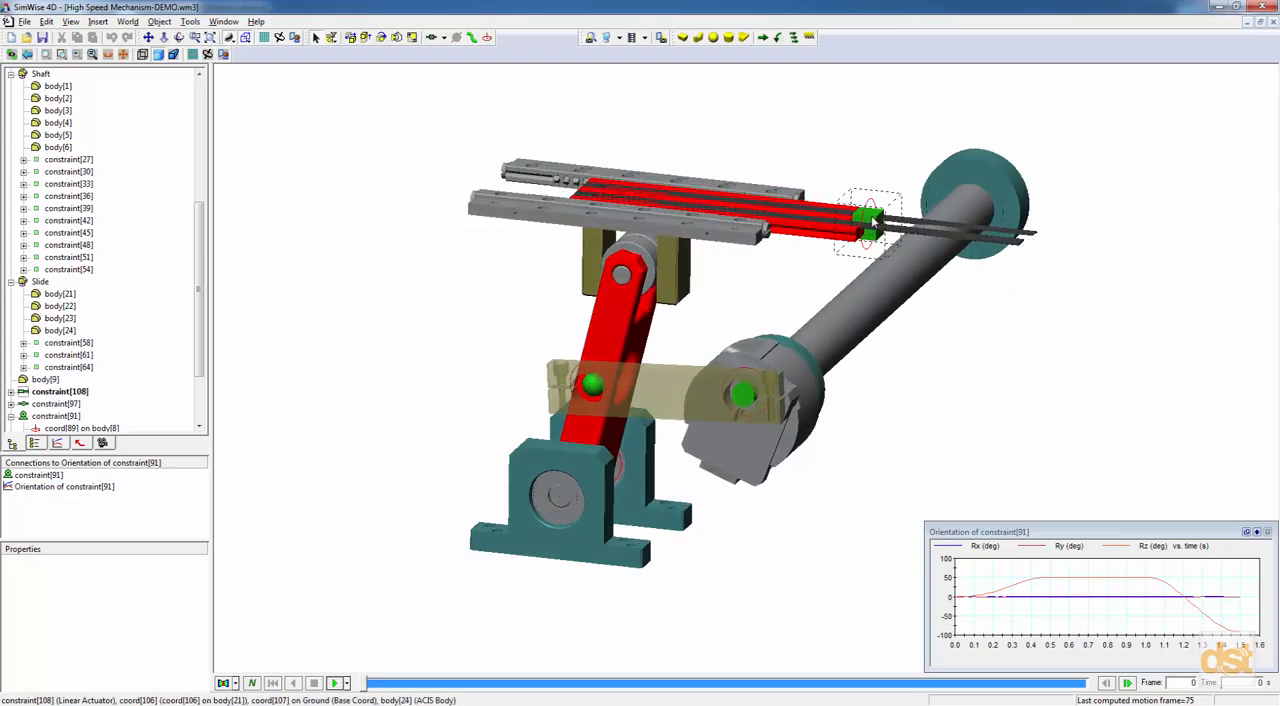
double_click(873, 222)
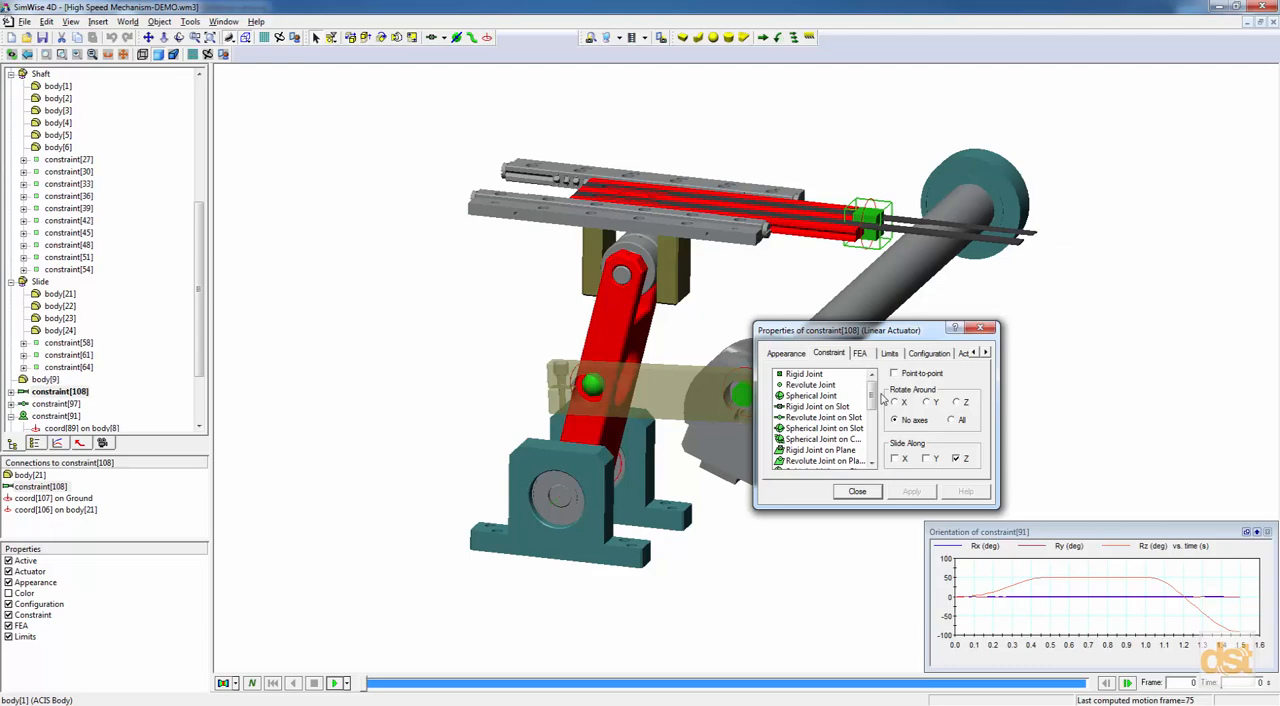
left_click(819, 407)
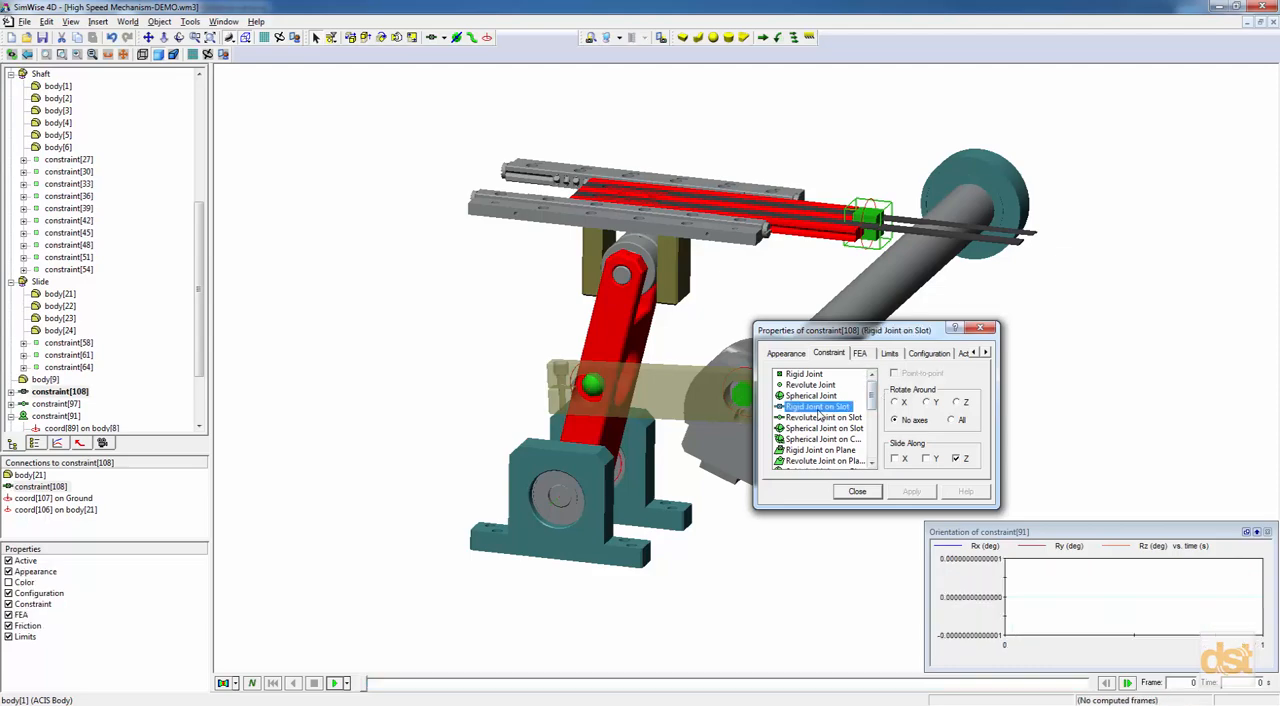
left_click(857, 492)
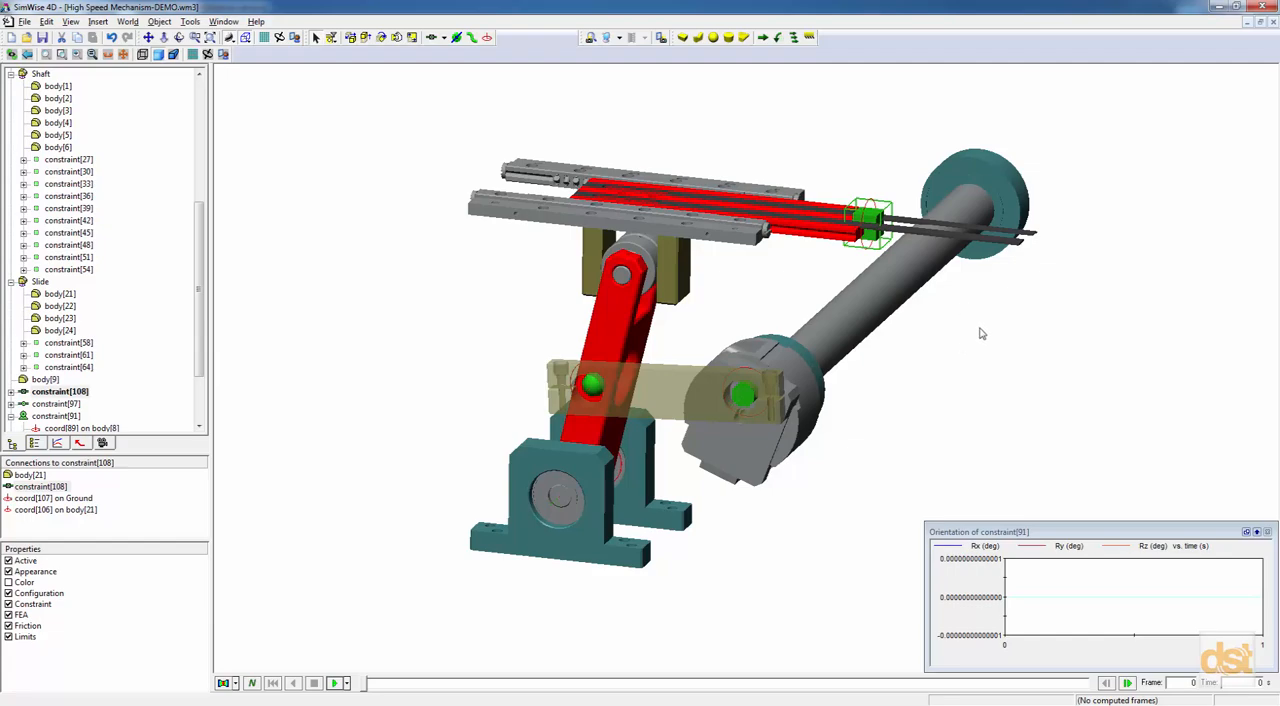
Set the motor type of the revolute motor at the shaft's far end, constraint[91], to Orientation.
middle_click_drag(981, 323, 630, 405)
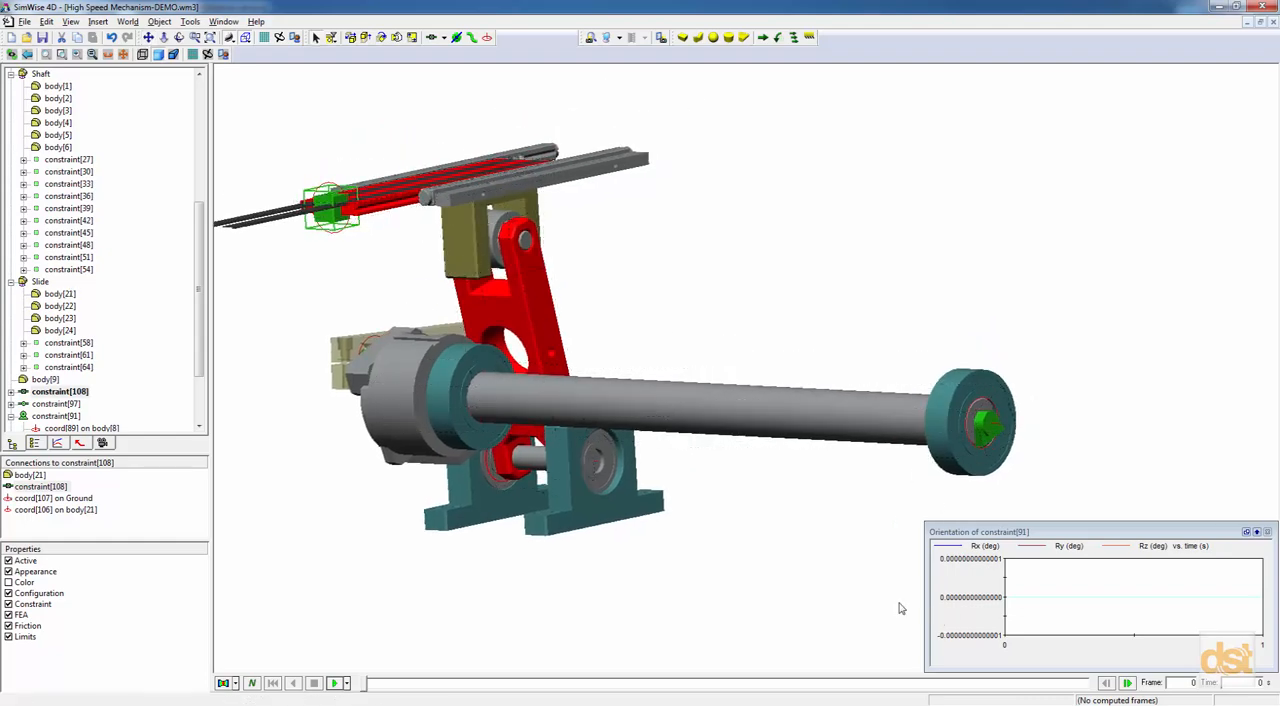
double_click(985, 437)
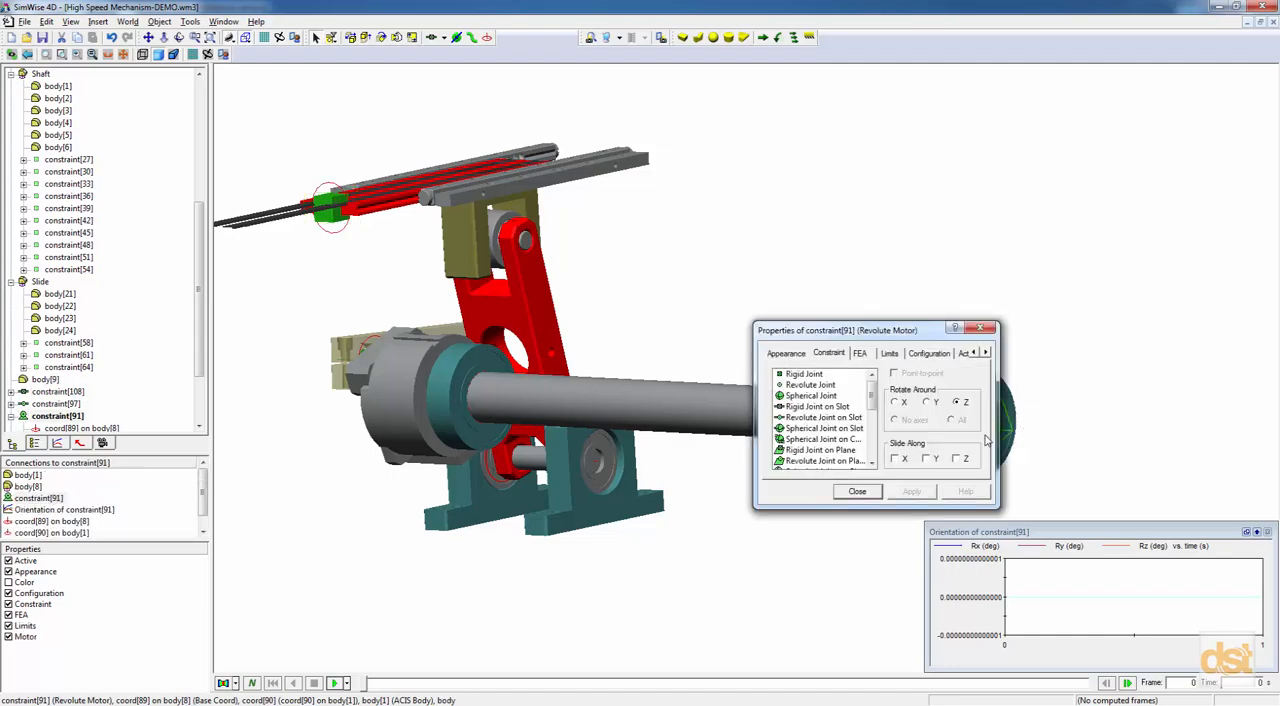
left_click(986, 354)
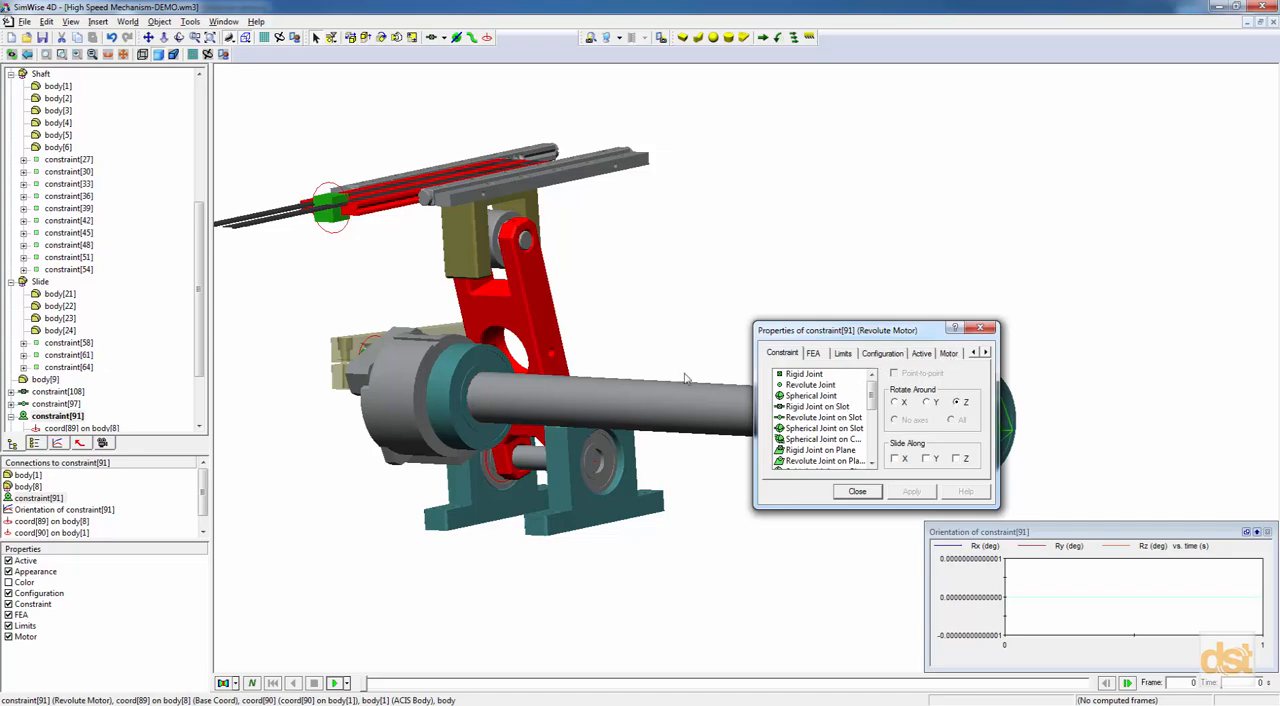
left_click(949, 355)
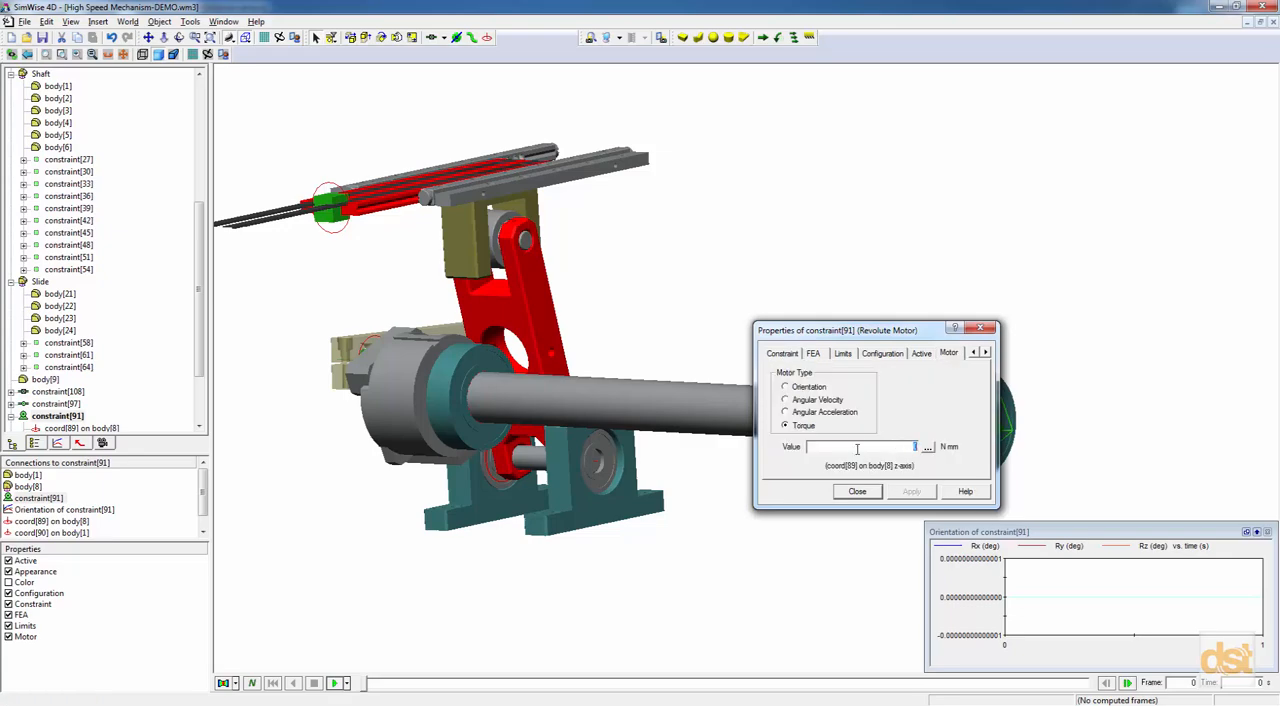
left_click(786, 387)
Define the motor's orientation value with a time-based table loaded from Motor_Input.txt, and close the motor's properties.
left_click(928, 449)
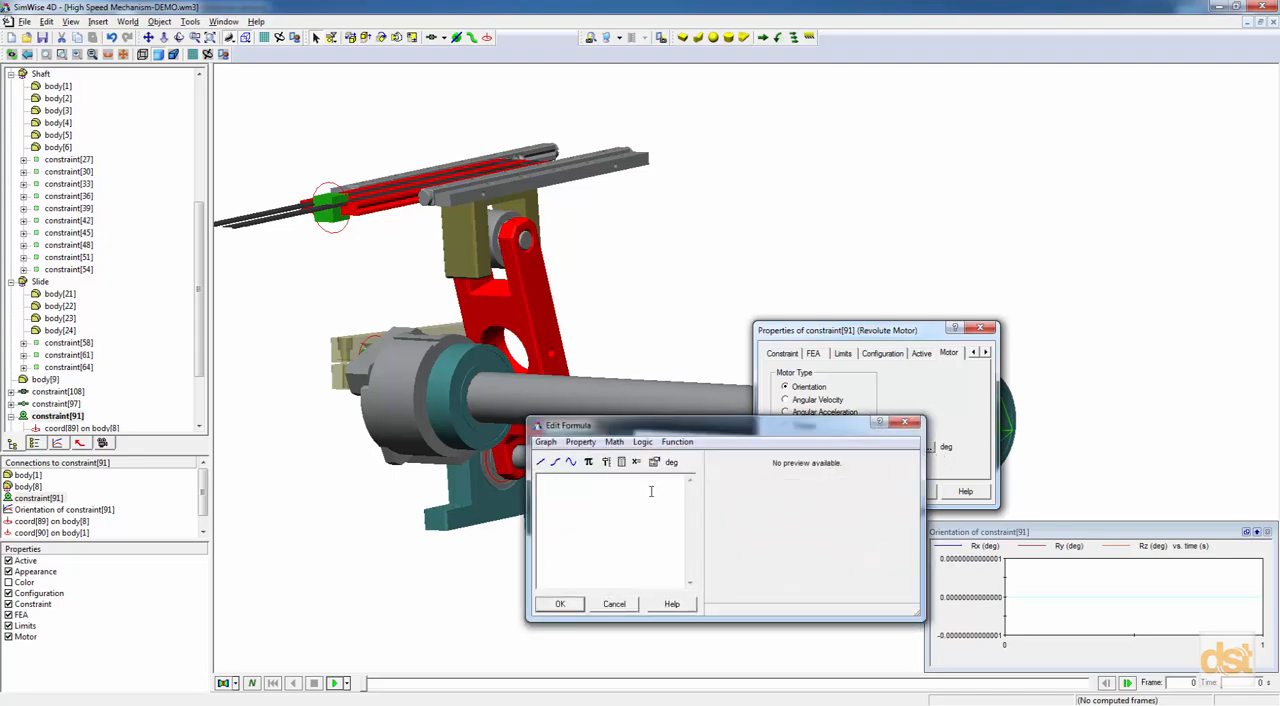
left_click(621, 462)
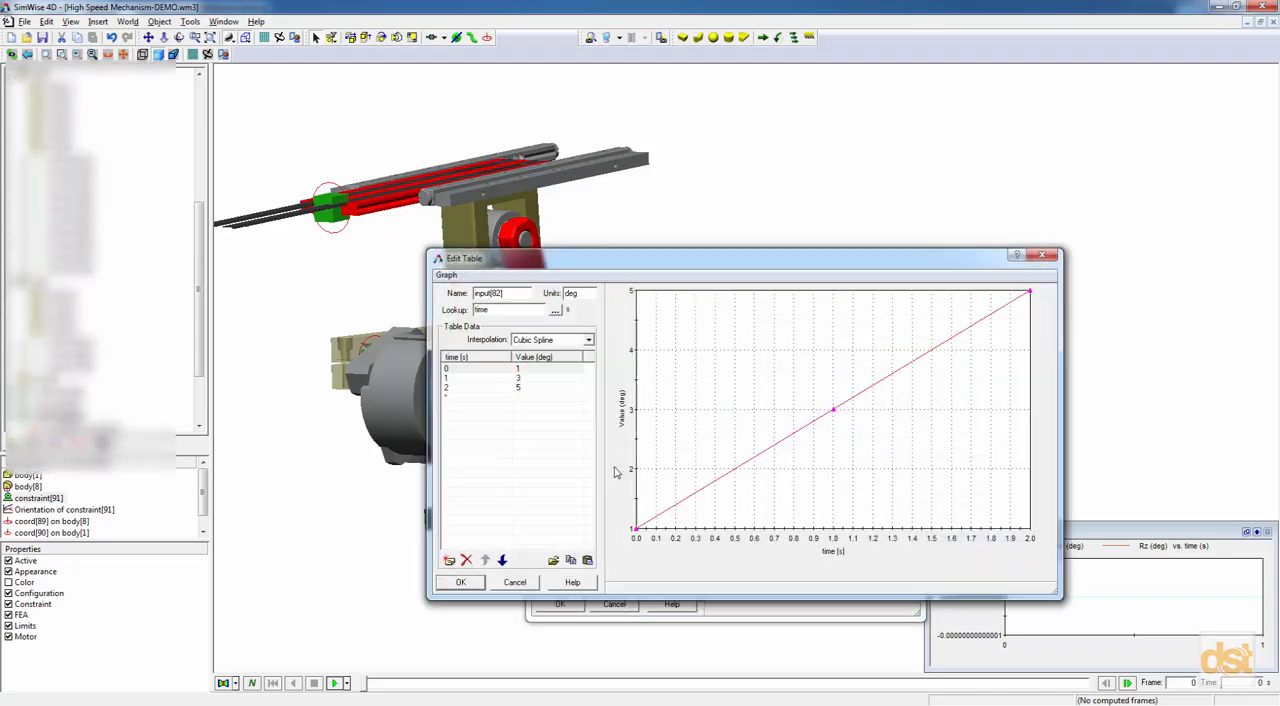
left_click(554, 562)
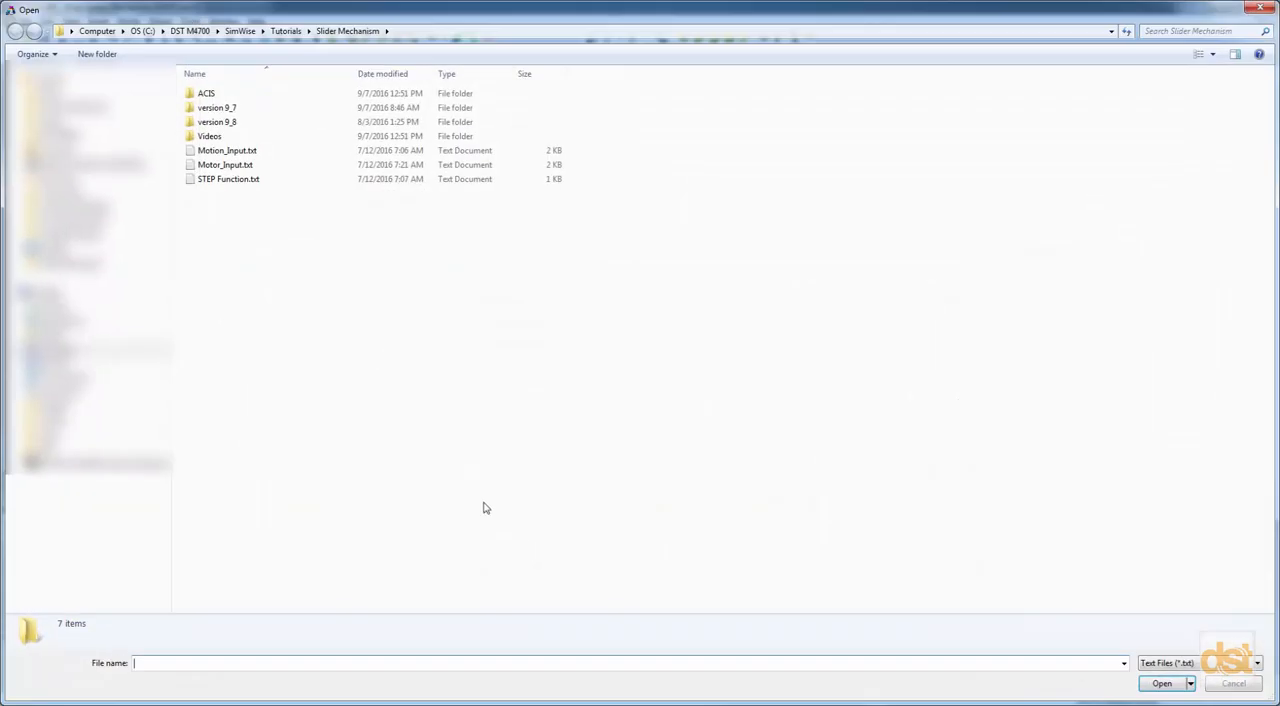
double_click(212, 166)
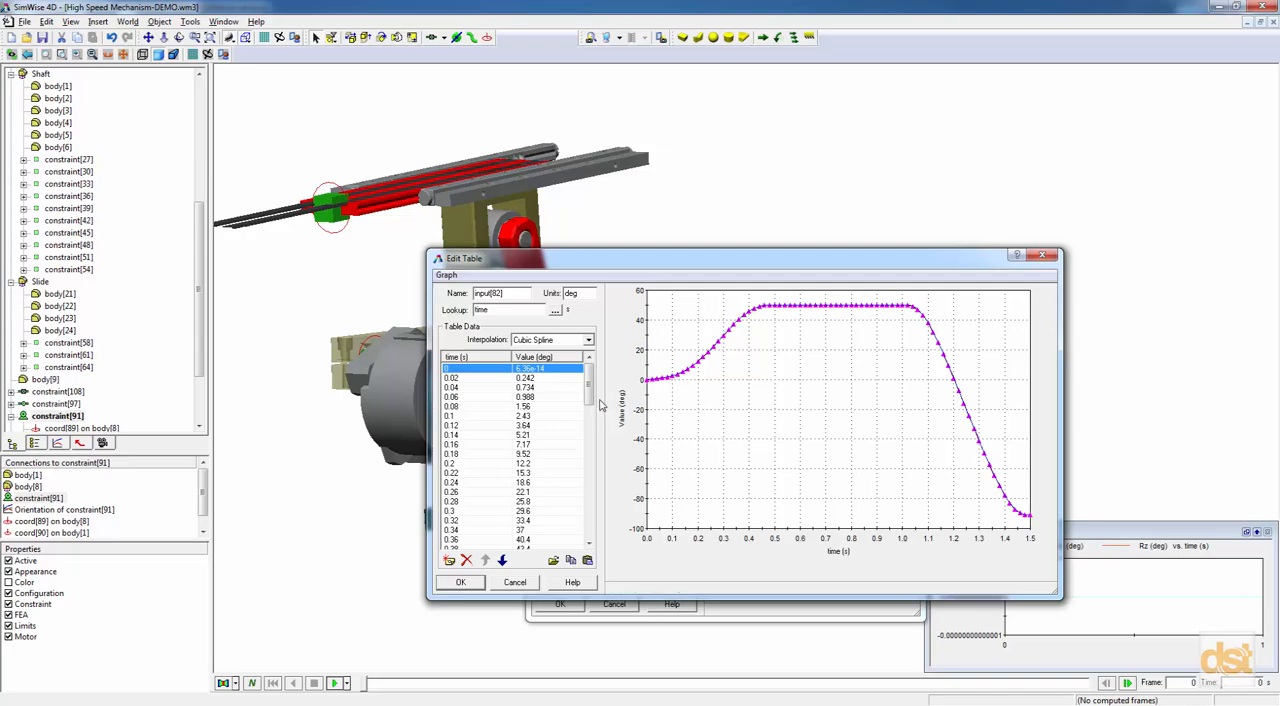
left_click(468, 583)
left_click(566, 479)
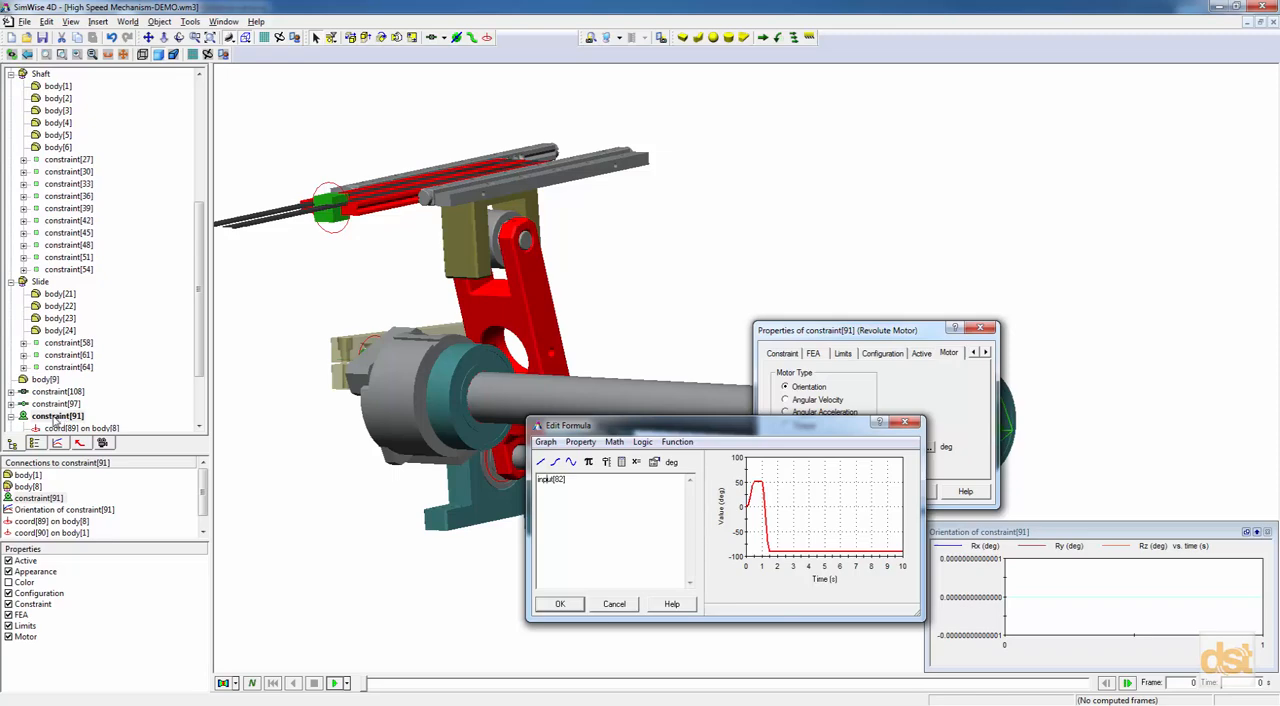
left_click(572, 606)
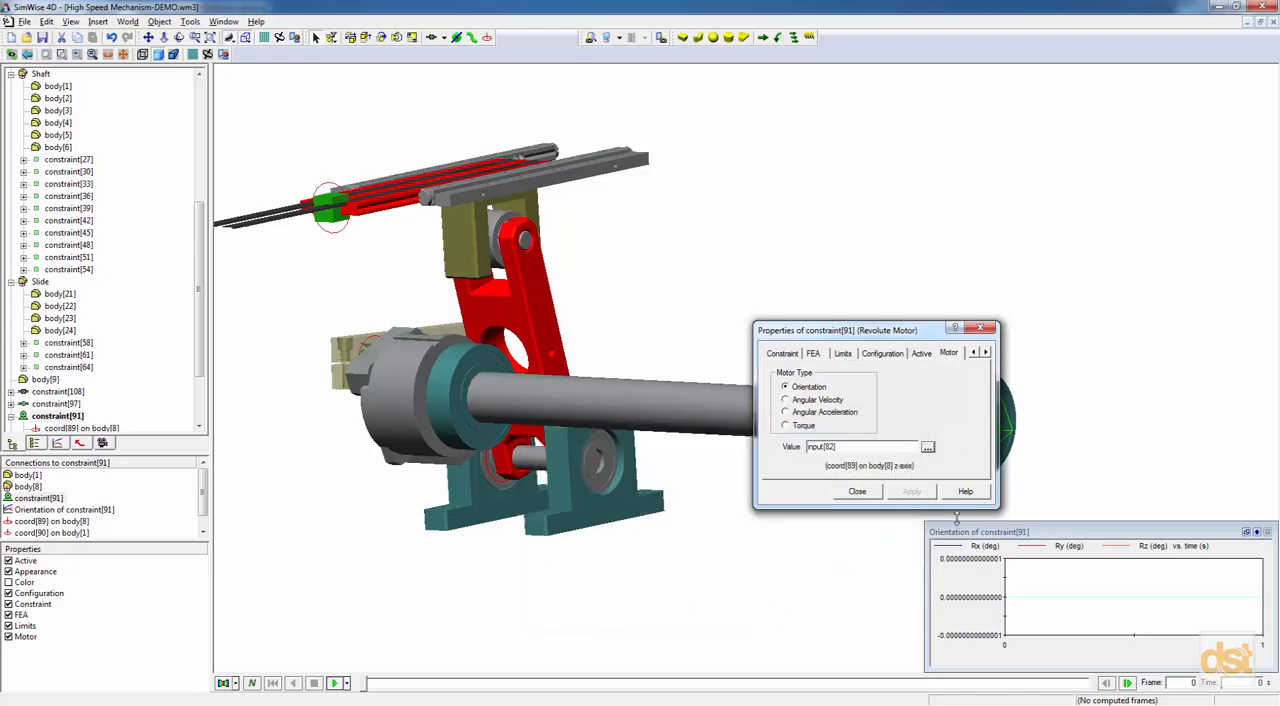
left_click(857, 492)
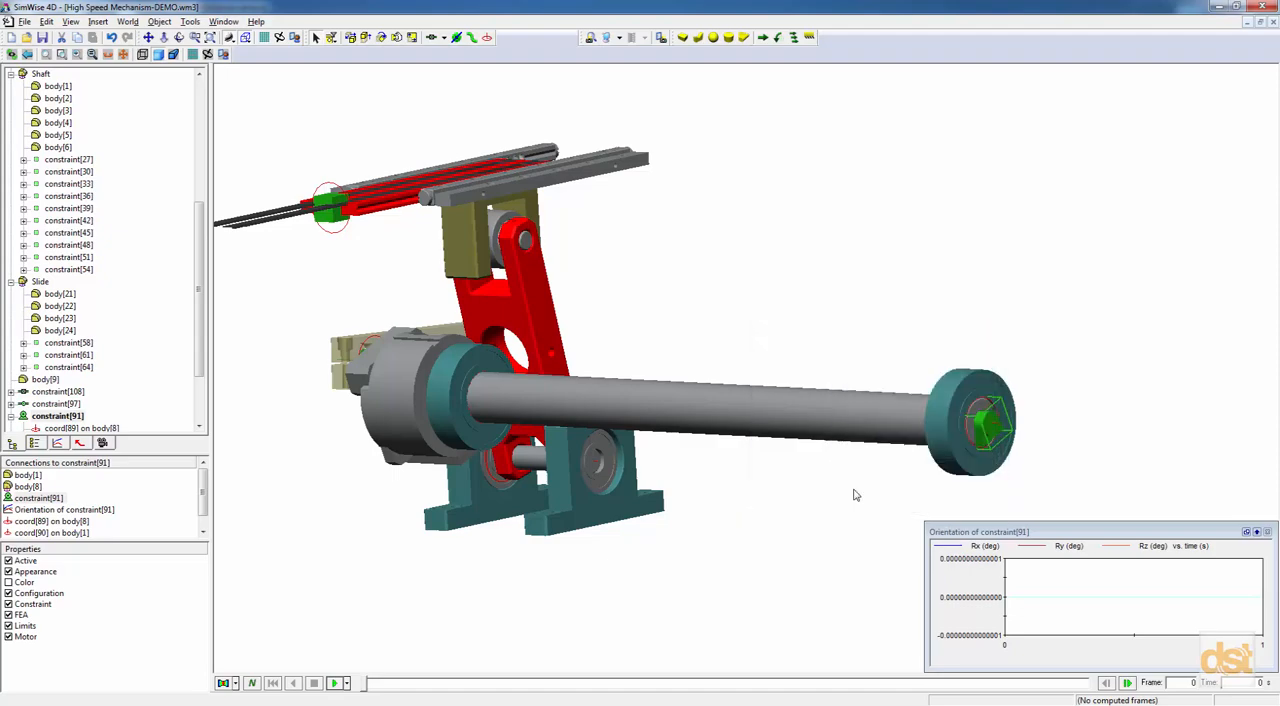
Run the simulation with the revolute motor driving the mechanism, and return it to the first frame.
left_click(340, 683)
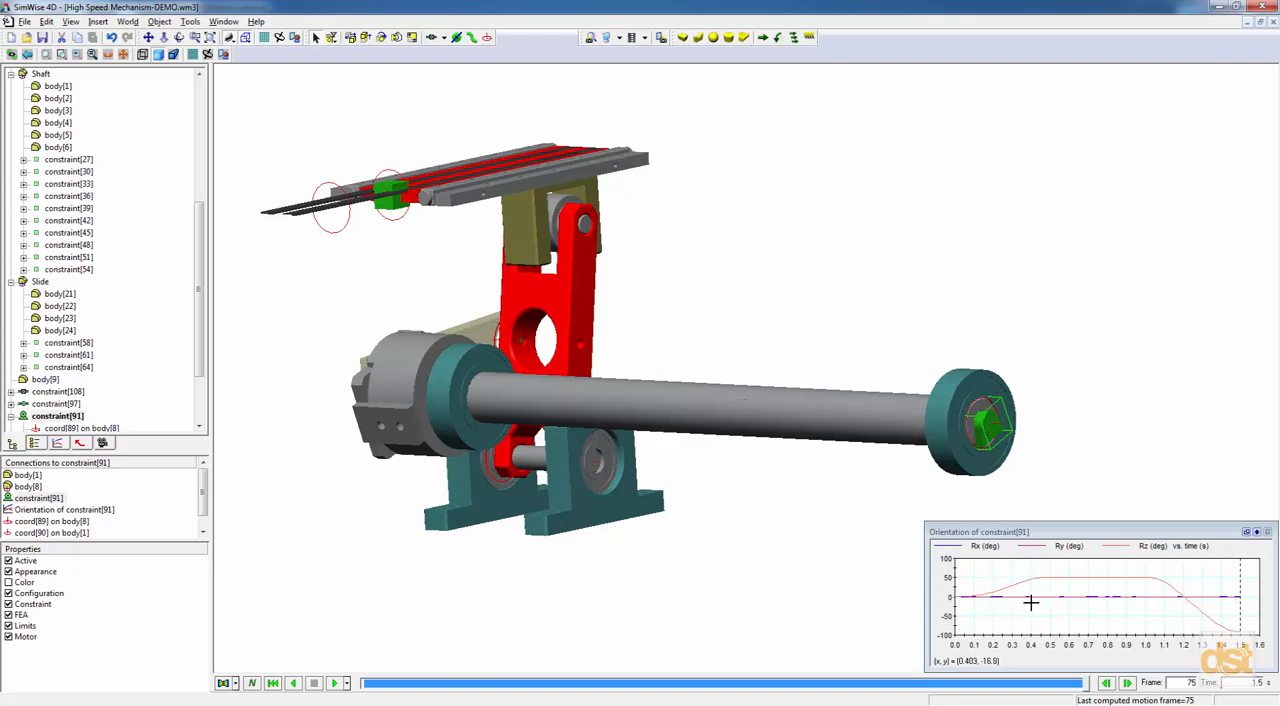
left_click(272, 683)
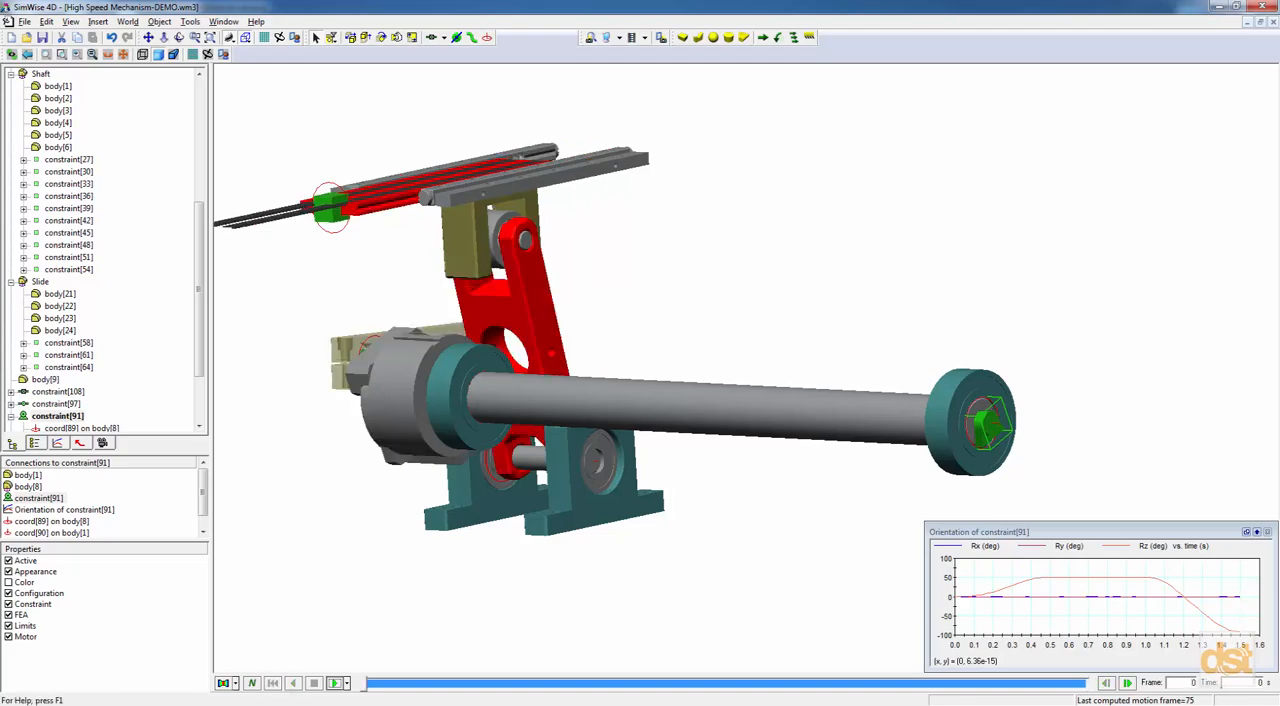
Insert a Constraint Torque meter for the revolute motor, constraint[91], at the shaft's far end.
right_click(988, 441)
mouse_move(1024, 513)
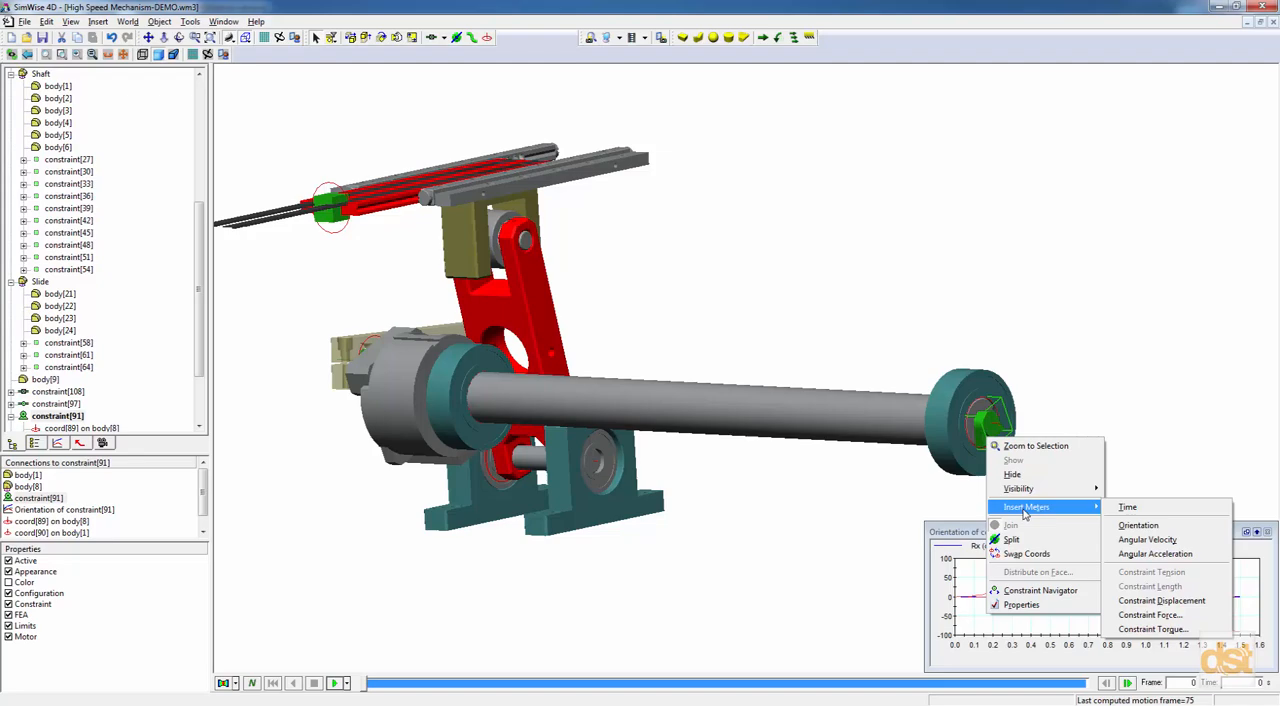
left_click(1180, 632)
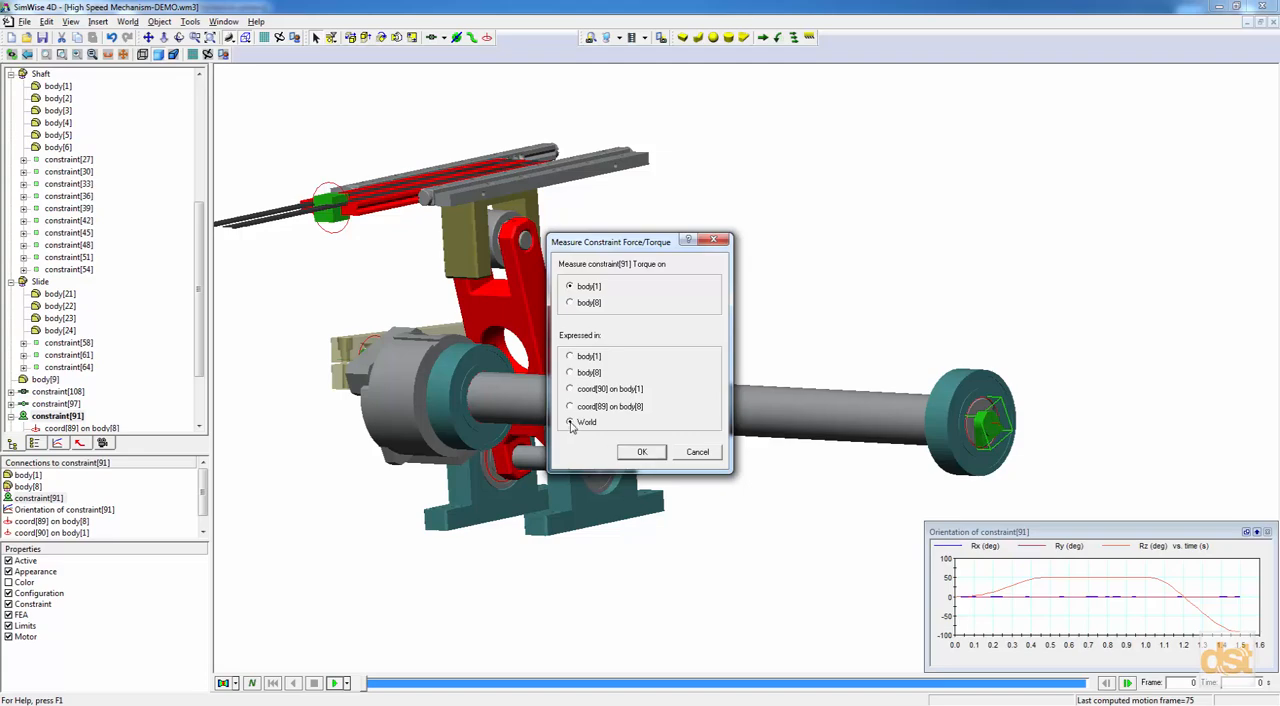
Measure the motor torque on body[1] expressed in World, and run the simulation.
left_click(642, 452)
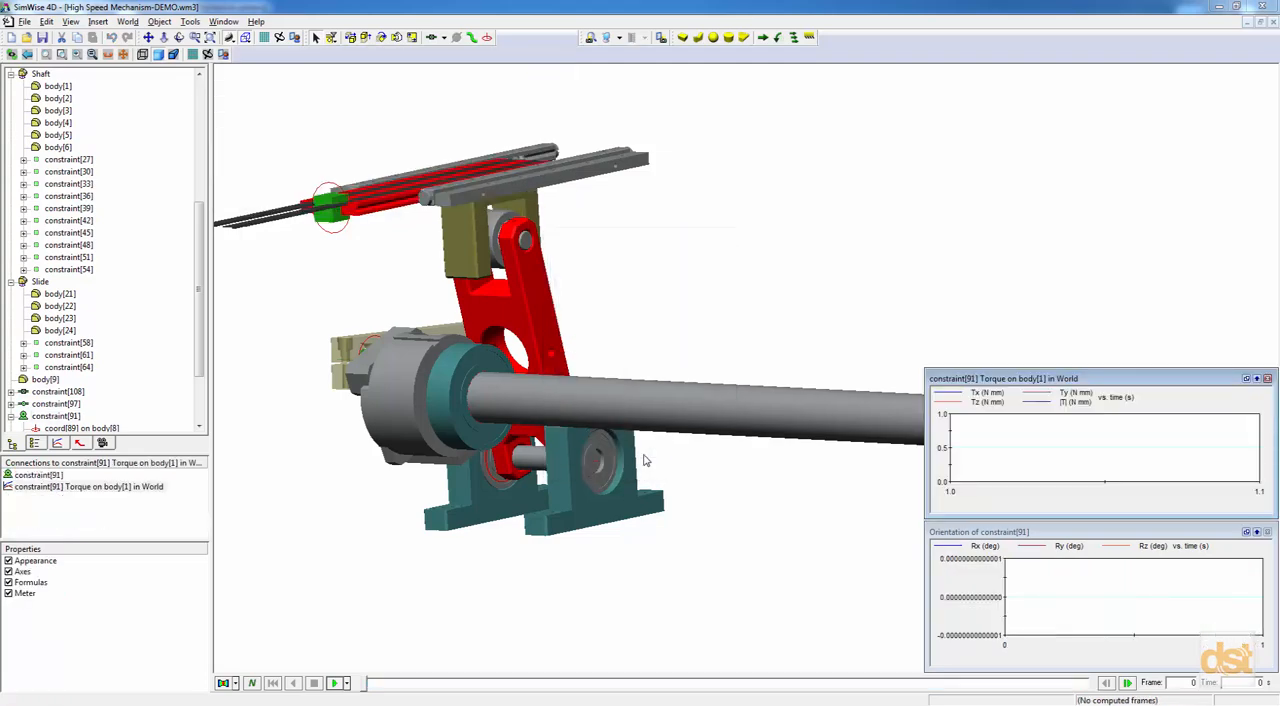
left_click(339, 685)
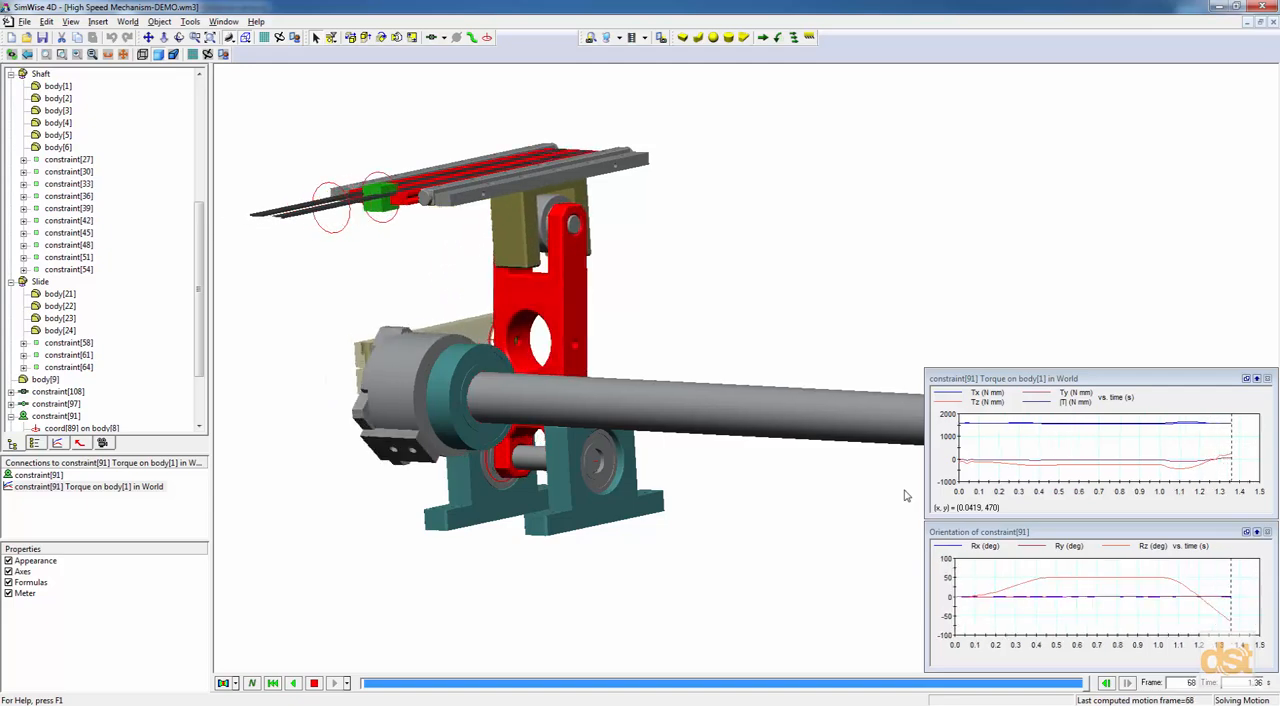
Display the motor torque meter digitally with its minimum and maximum values, and examine the torque at frame 54.
right_click(1190, 399)
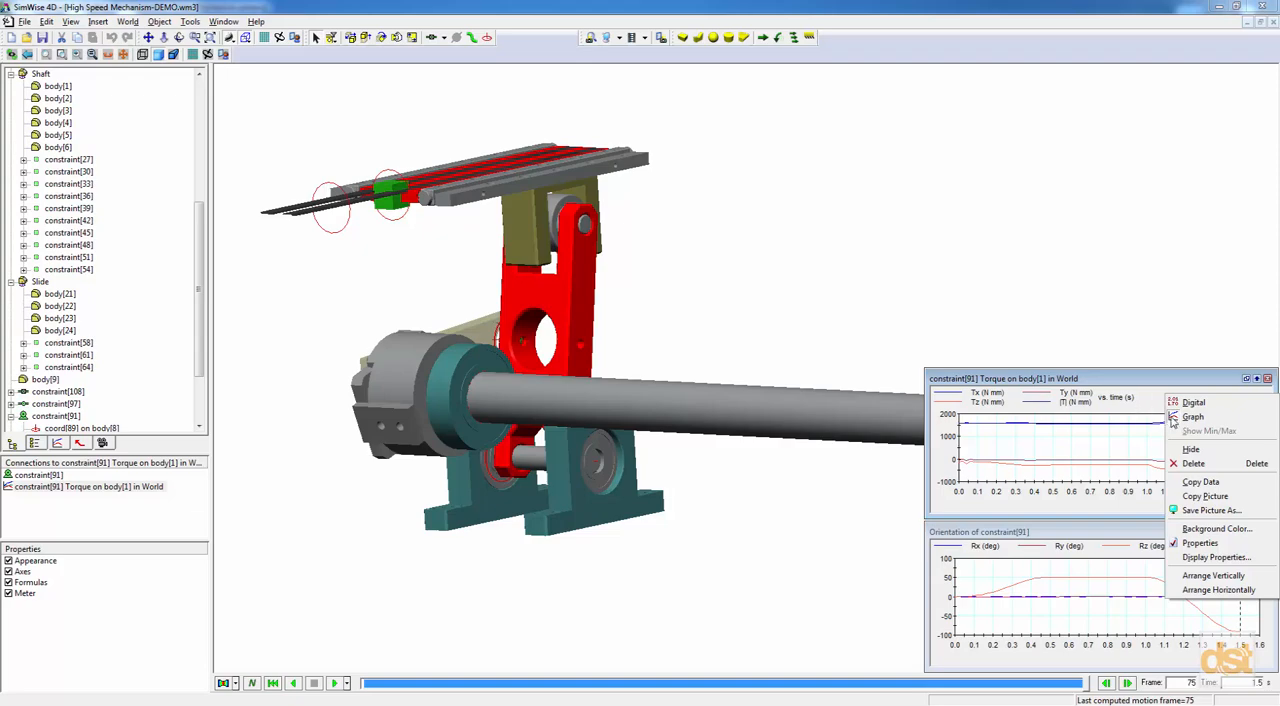
left_click(1180, 404)
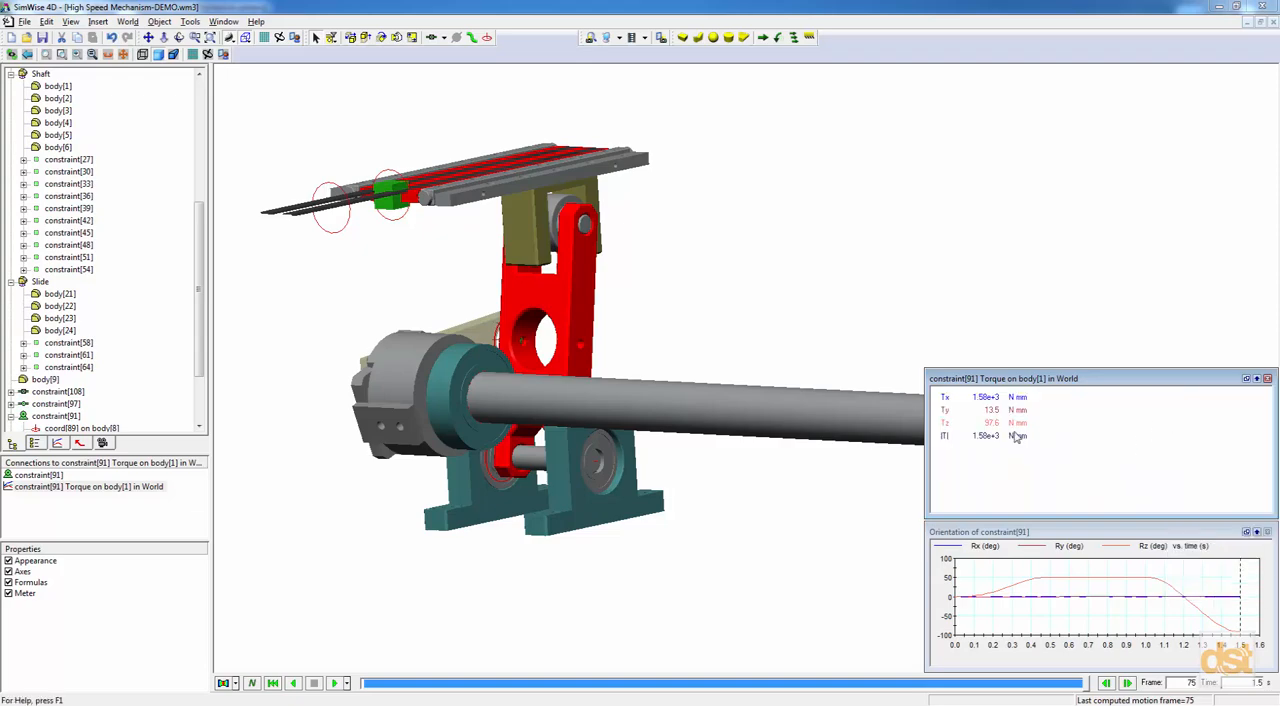
right_click(1074, 437)
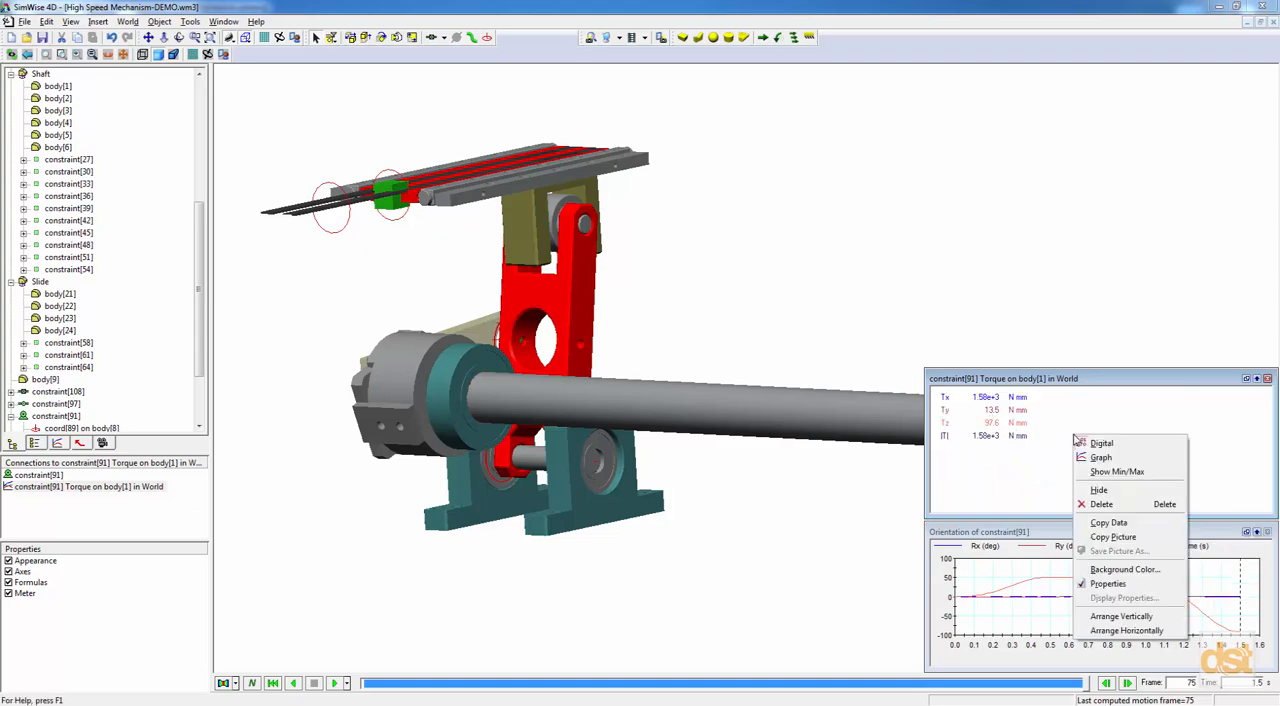
left_click(1102, 474)
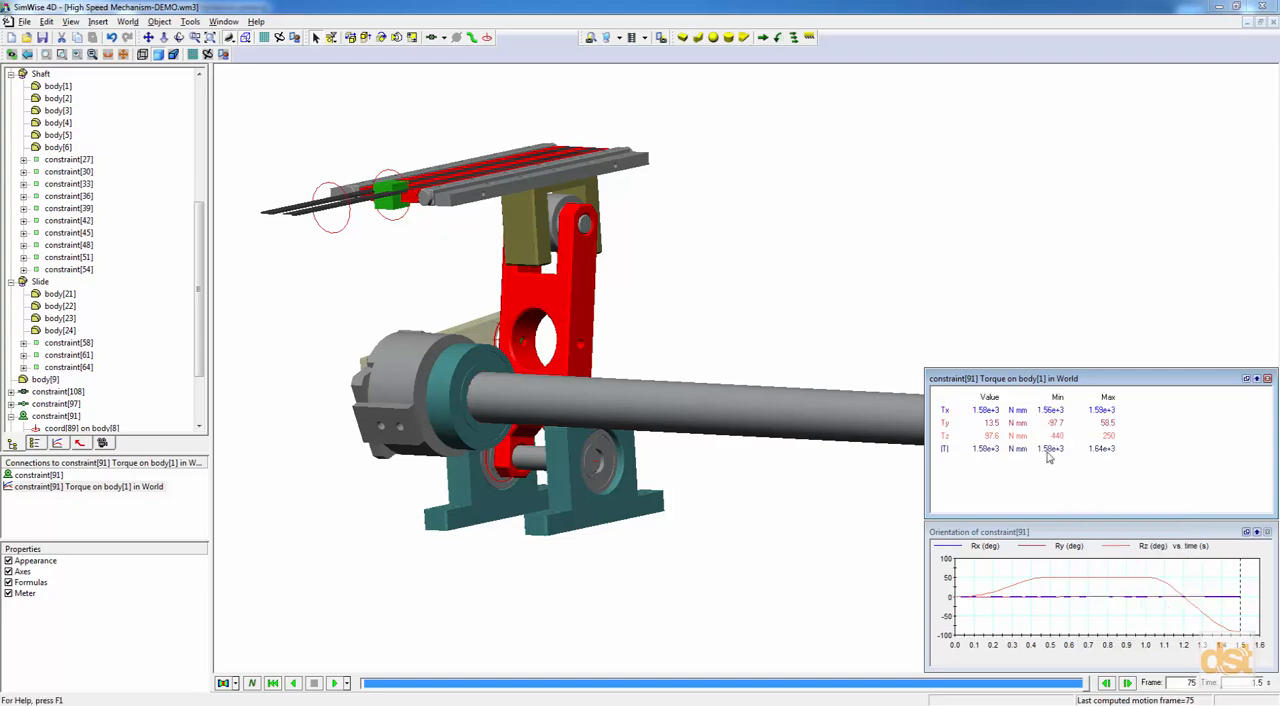
left_click_drag(1082, 688, 933, 637)
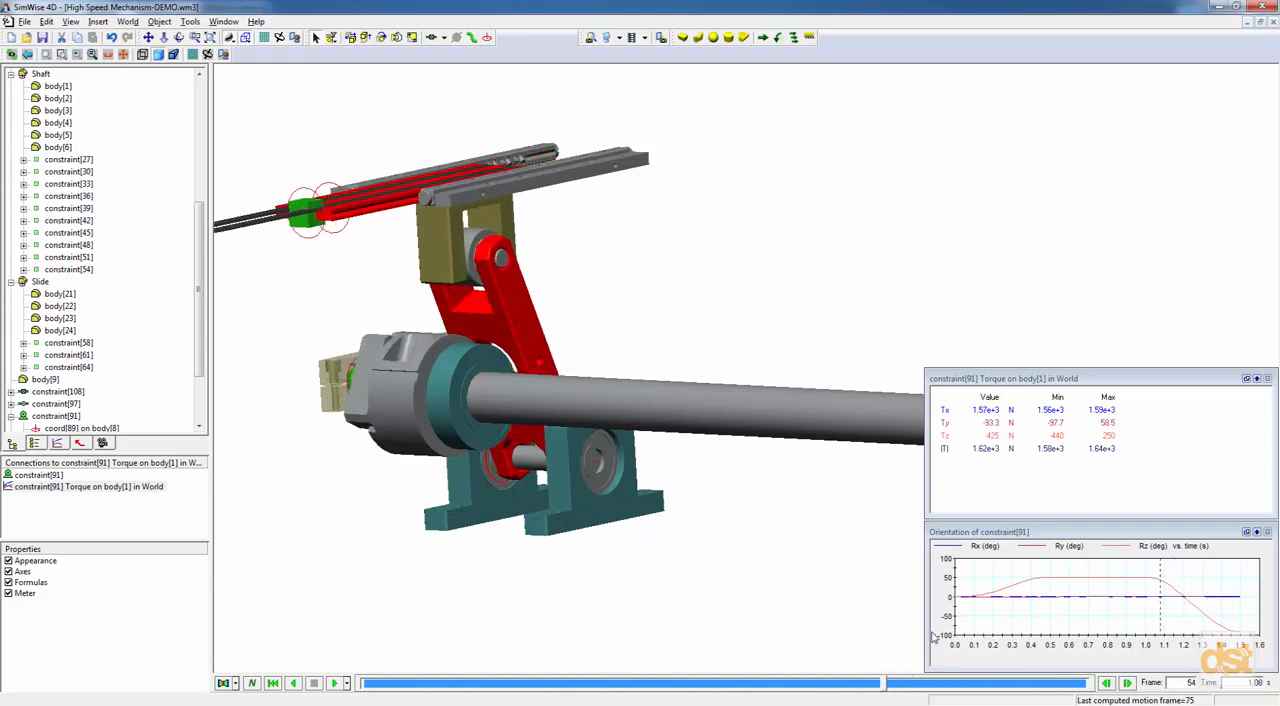
Switch the motor torque meter back to a graph and hide the Tx, Ty and |T| curves, leaving only Tz.
right_click(1137, 418)
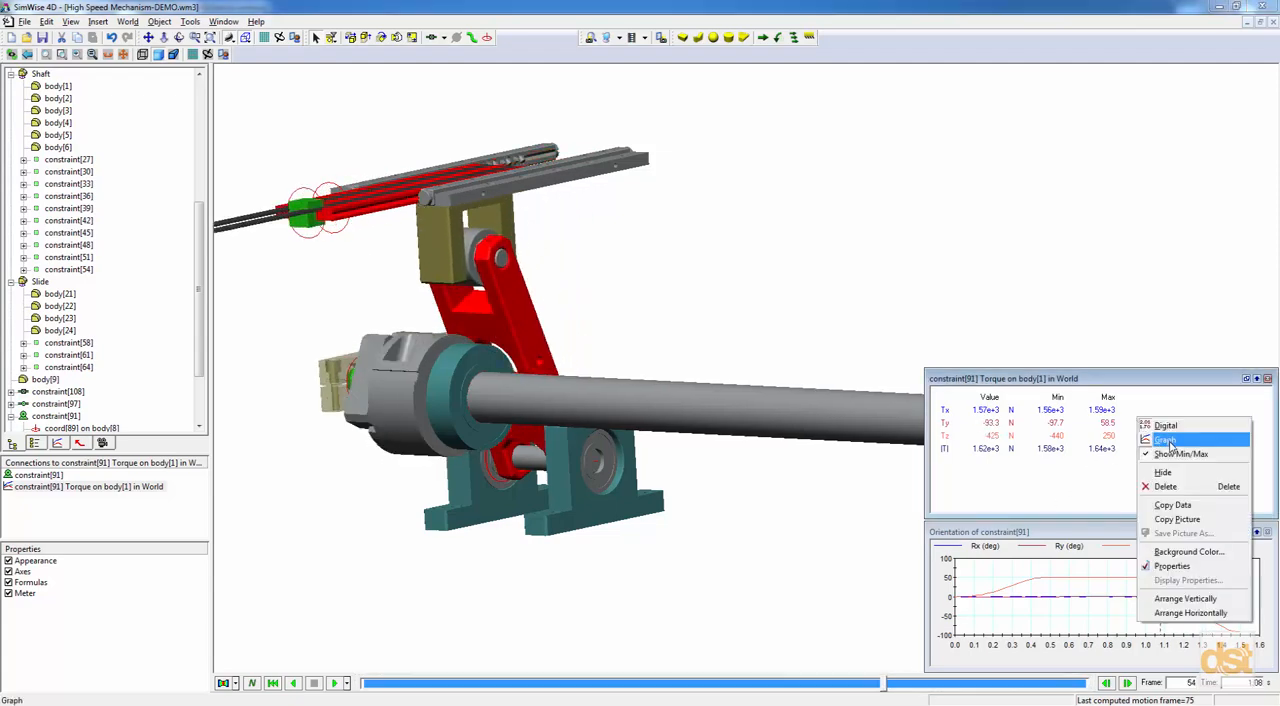
left_click(1165, 440)
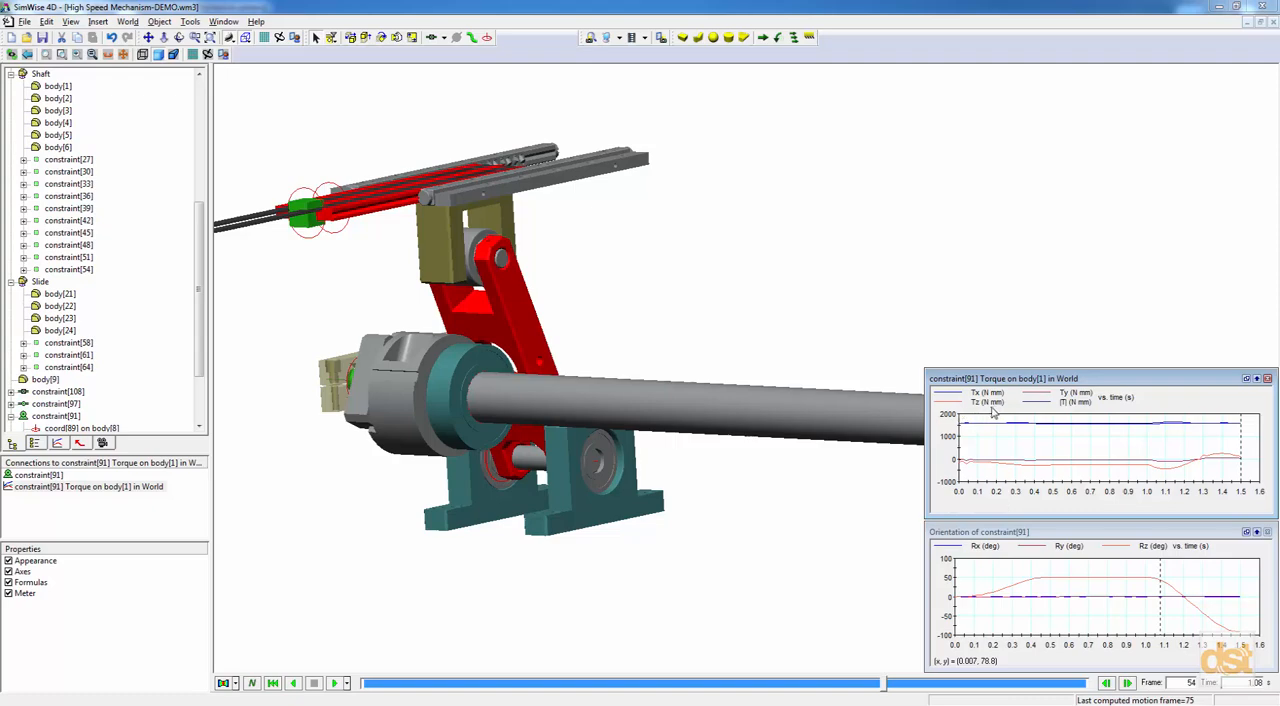
right_click(962, 399)
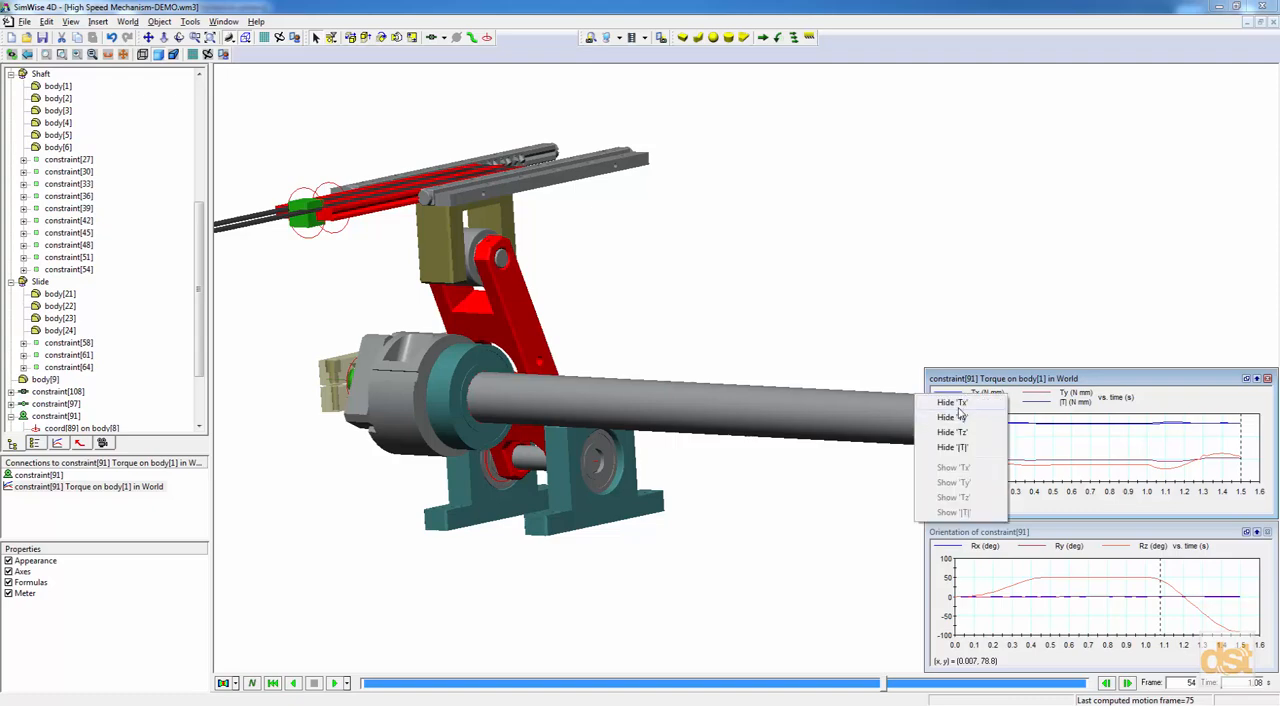
left_click(946, 405)
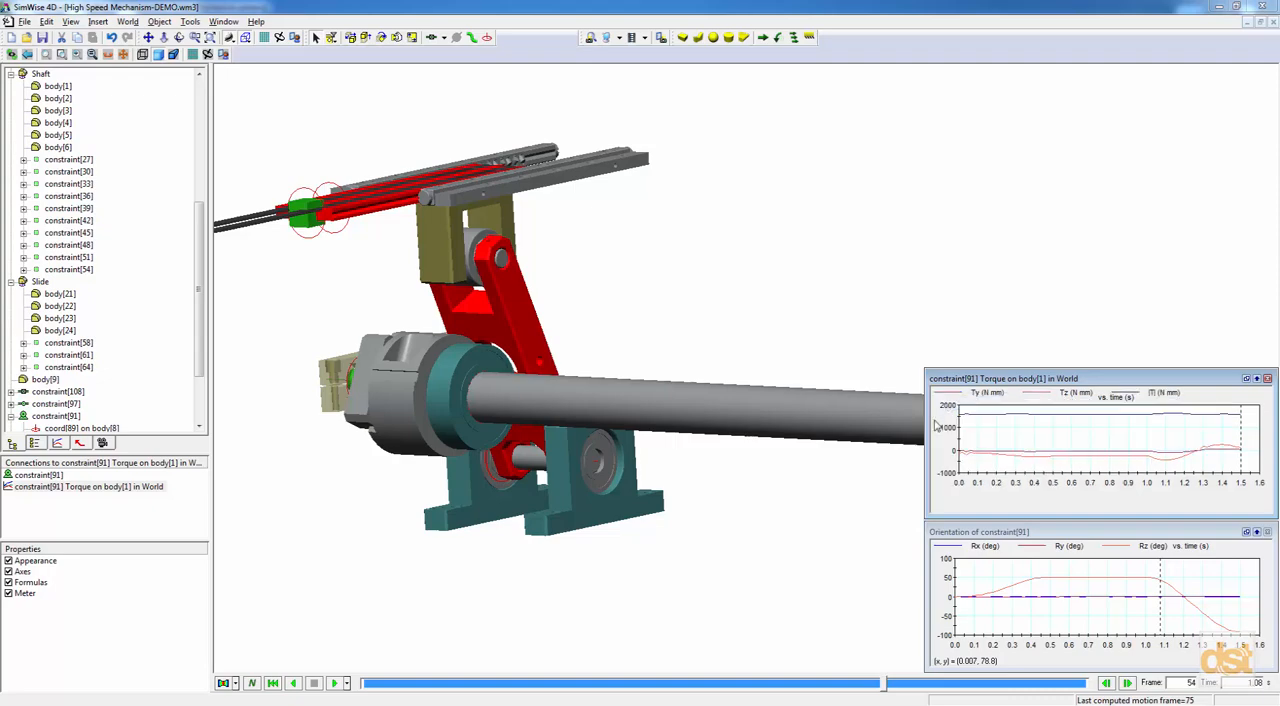
right_click(962, 400)
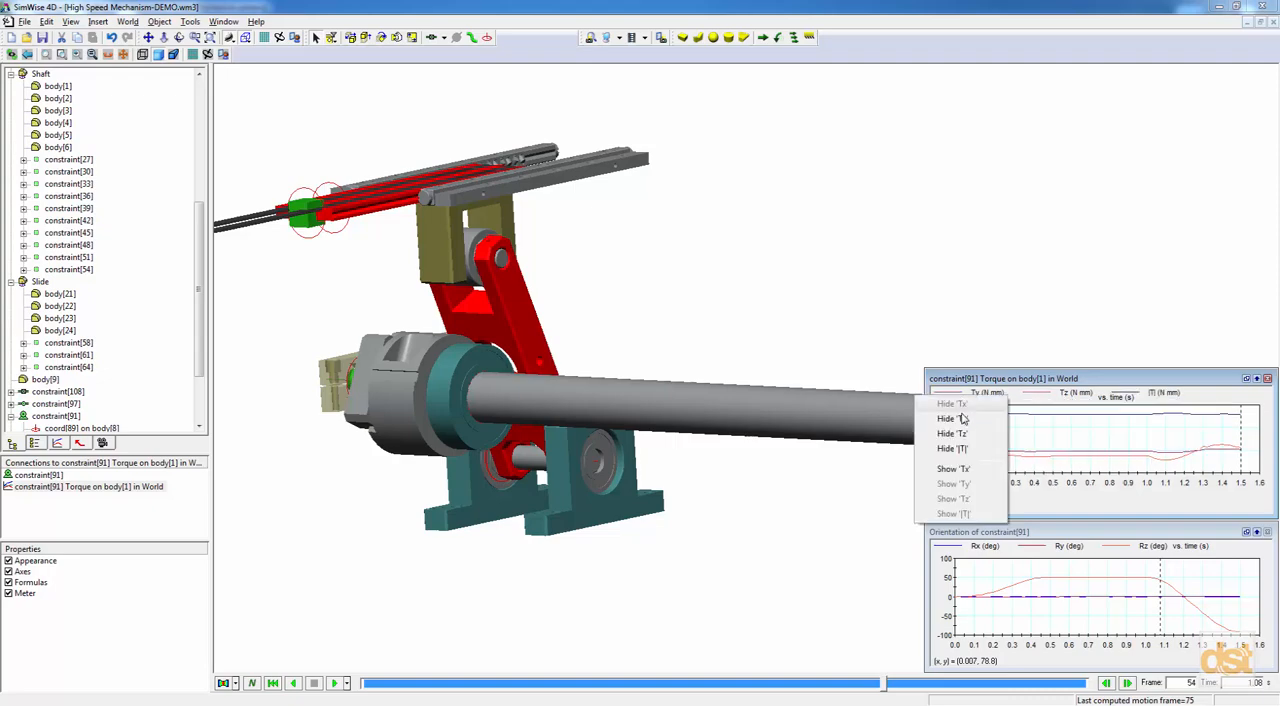
left_click(963, 419)
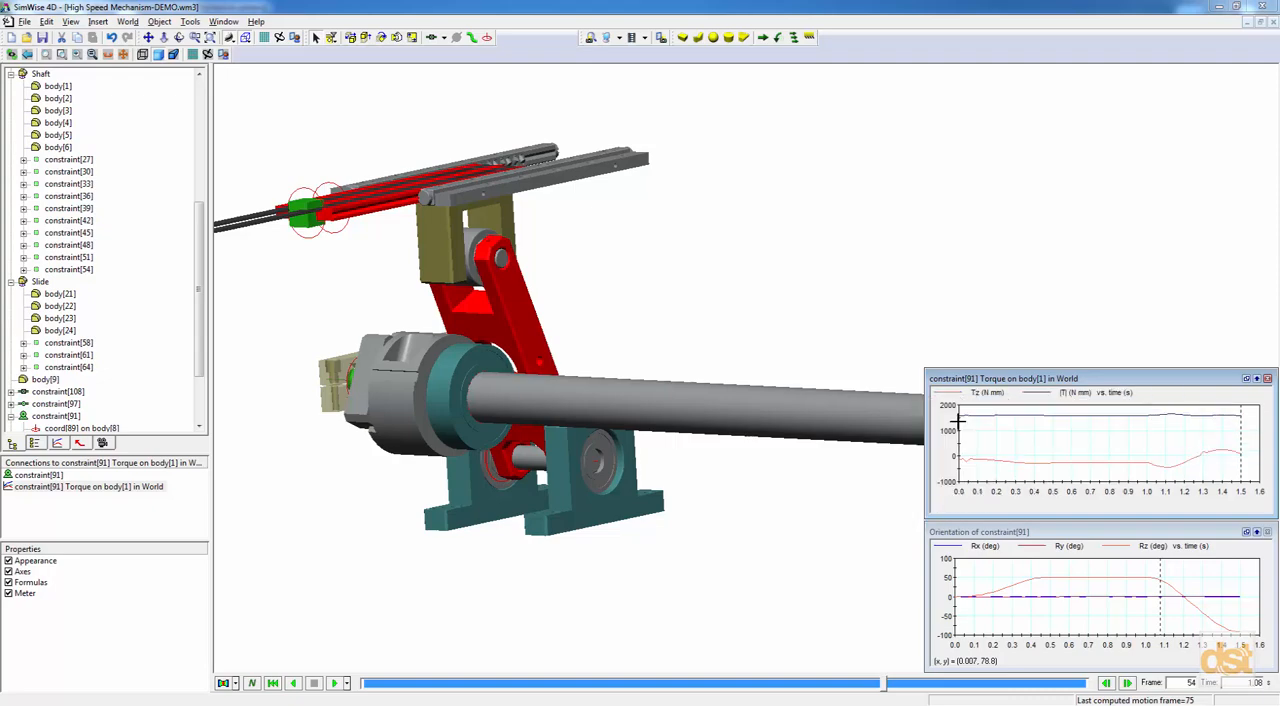
right_click(1045, 398)
left_click(1052, 451)
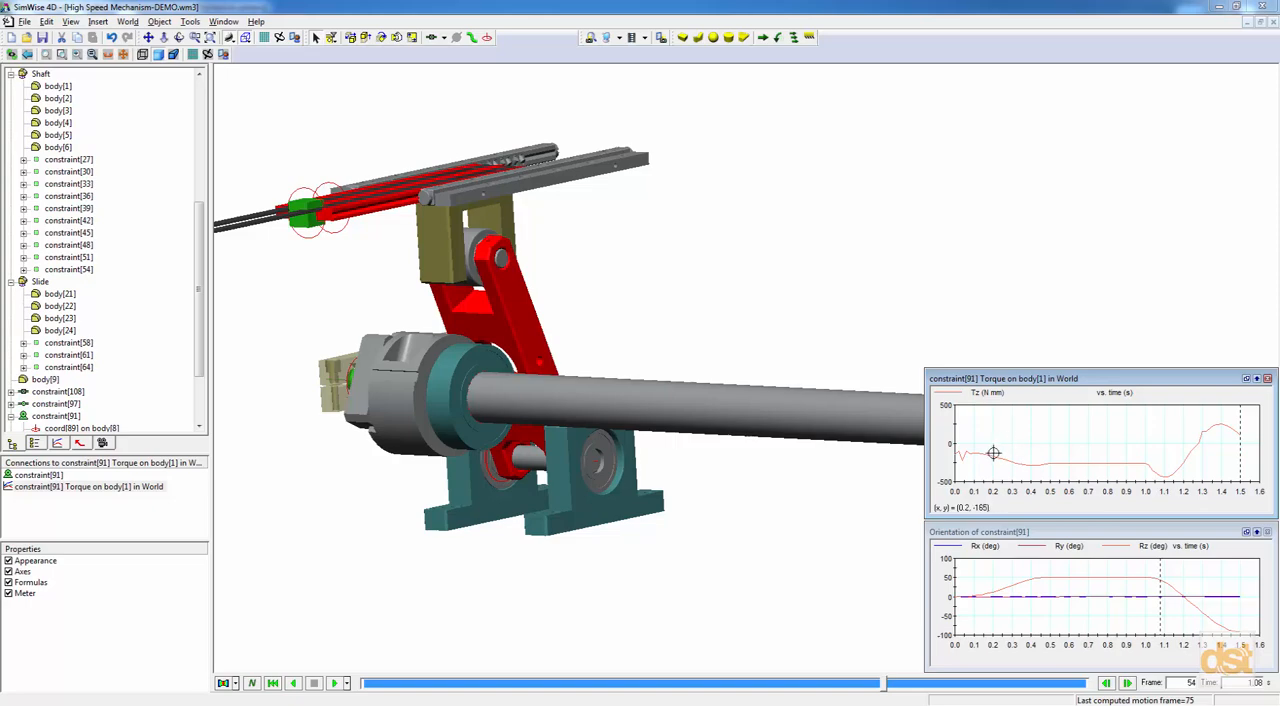
Enable friction on the slide's rigid joint on slot, constraint[108], with a translational coefficient of 0.2, and rerun the simulation.
left_click(273, 683)
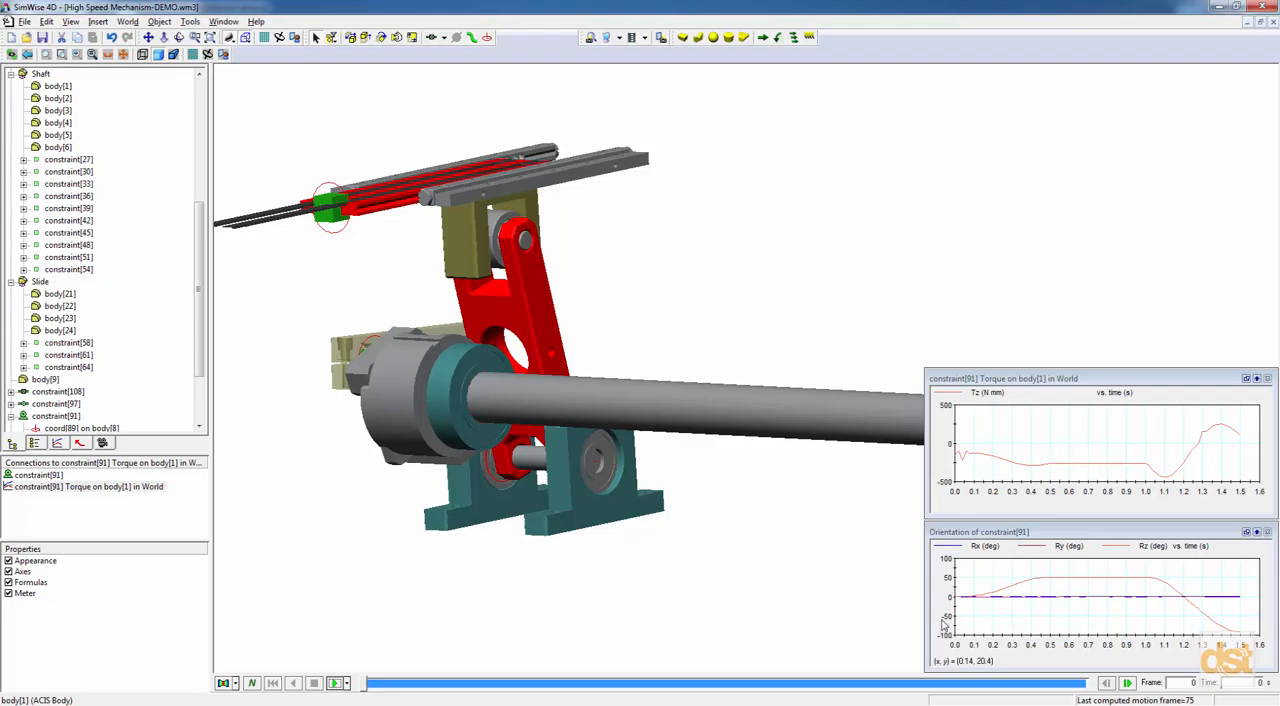
left_click(742, 606)
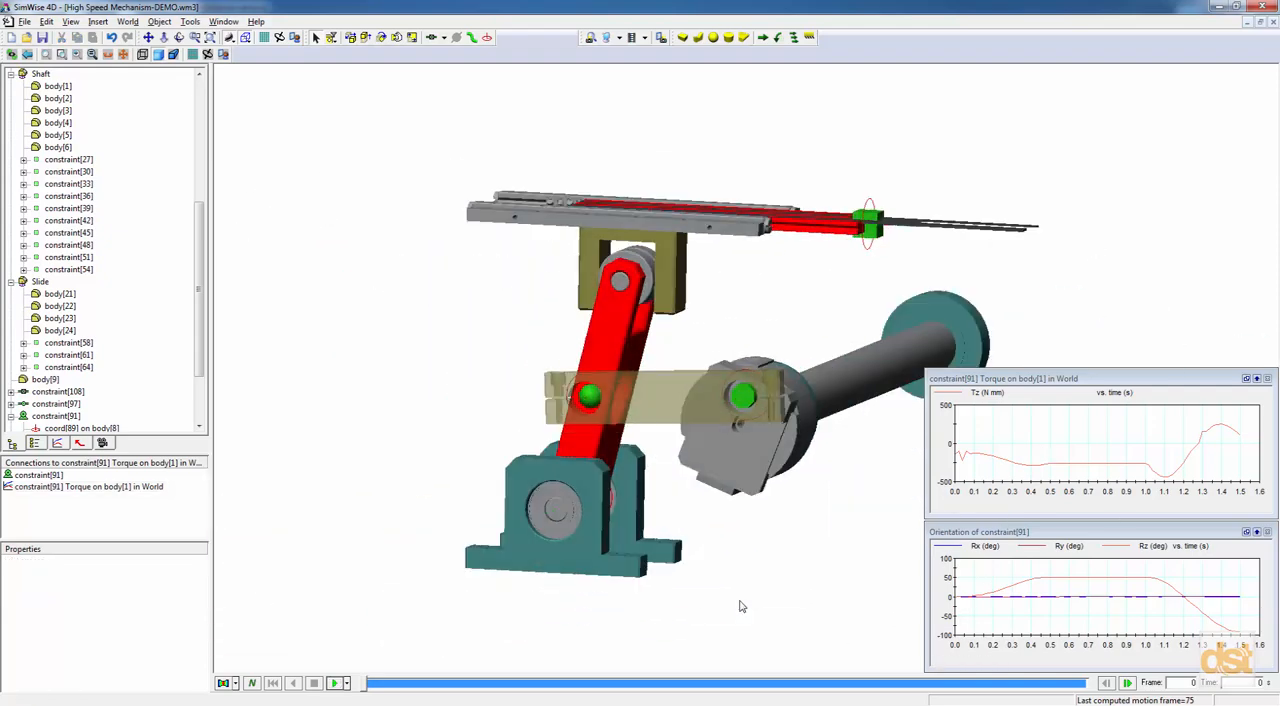
middle_click_drag(746, 440, 795, 398)
middle_click_drag(840, 338, 717, 393)
scroll(717, 393, "up", 1)
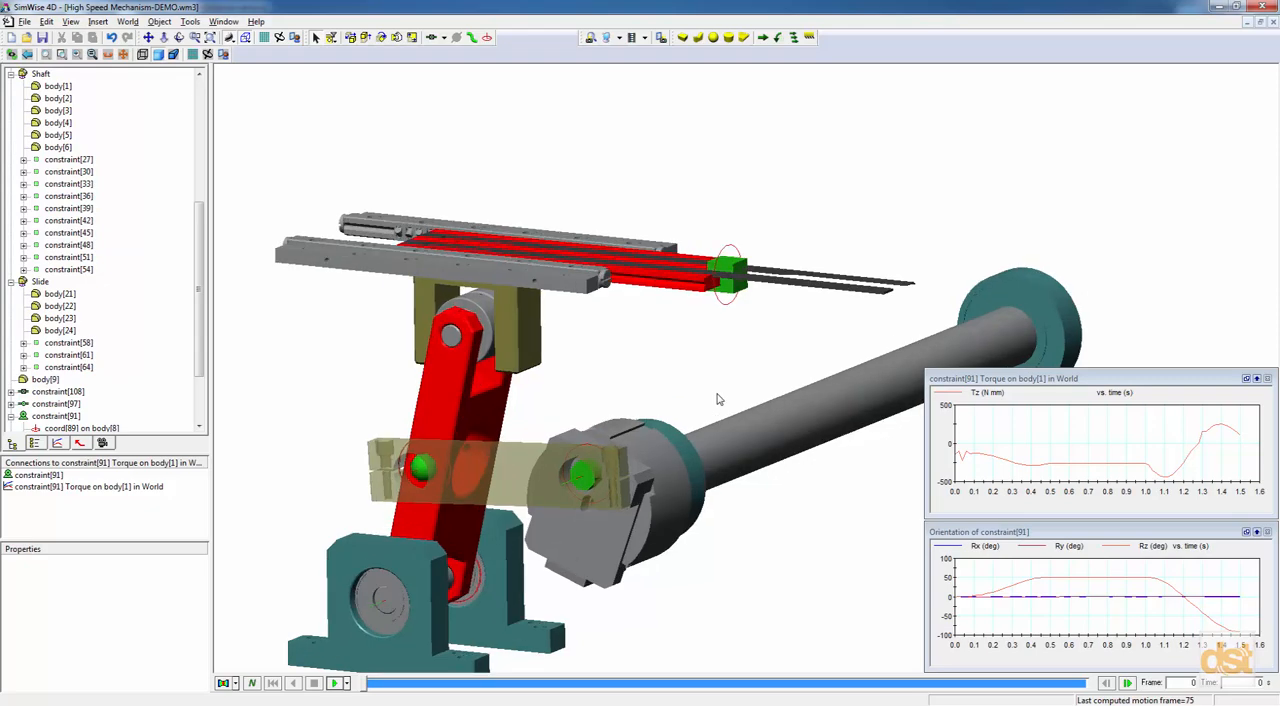
double_click(733, 268)
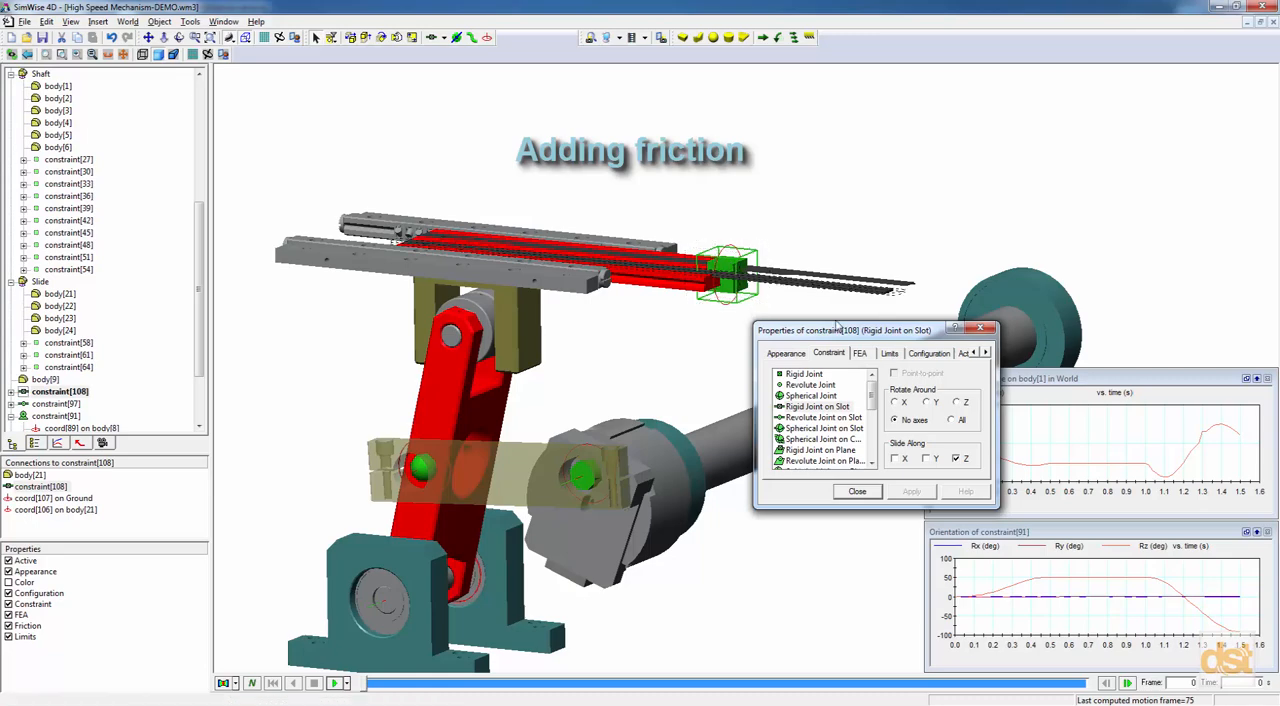
left_click(985, 355)
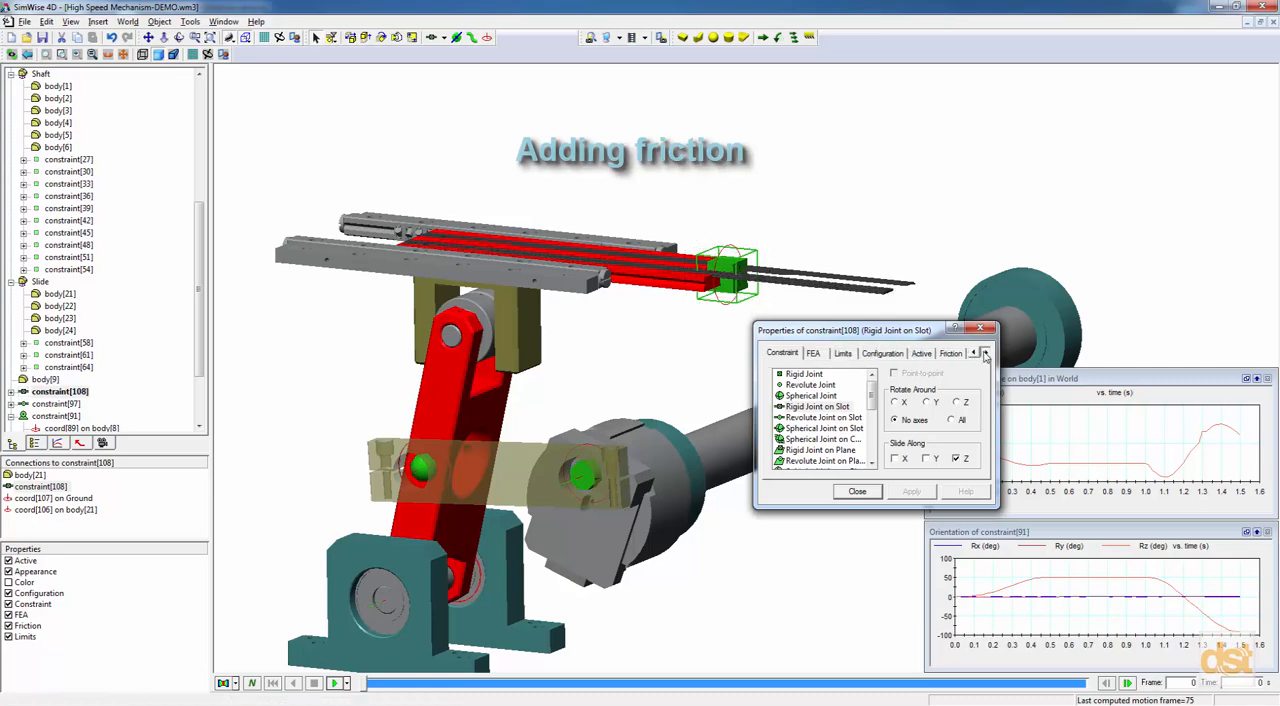
left_click(950, 354)
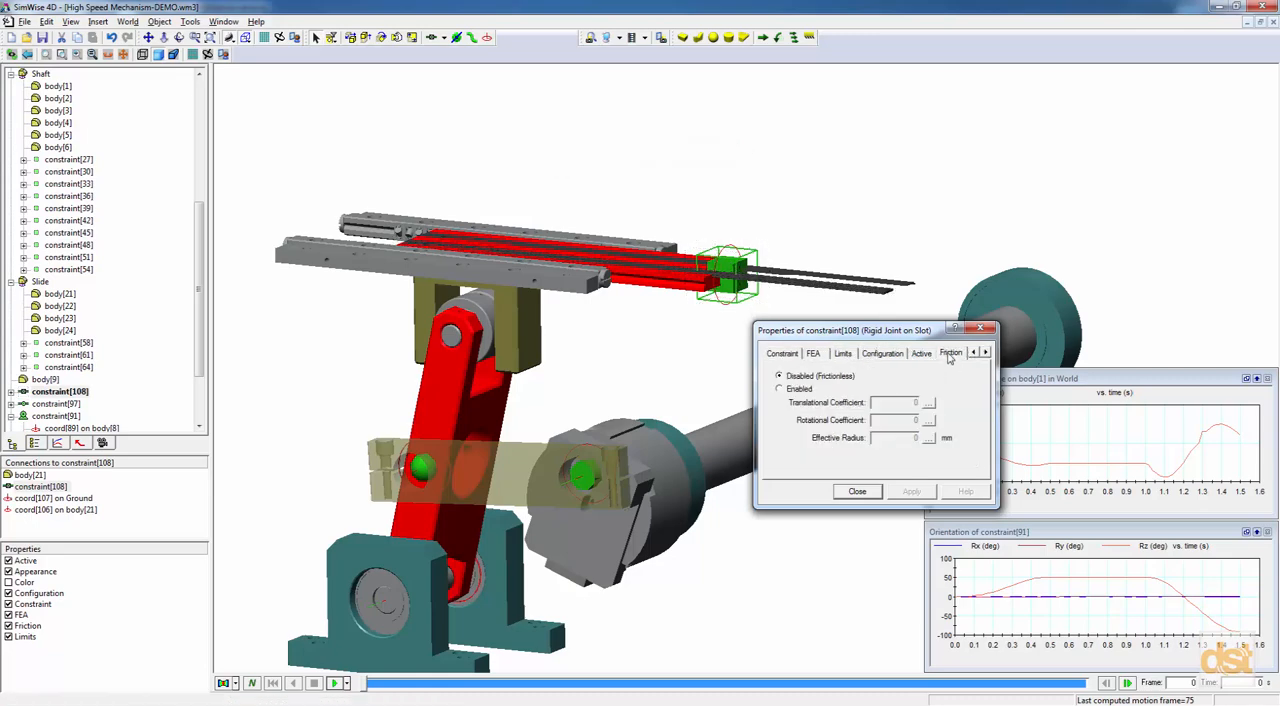
left_click(795, 392)
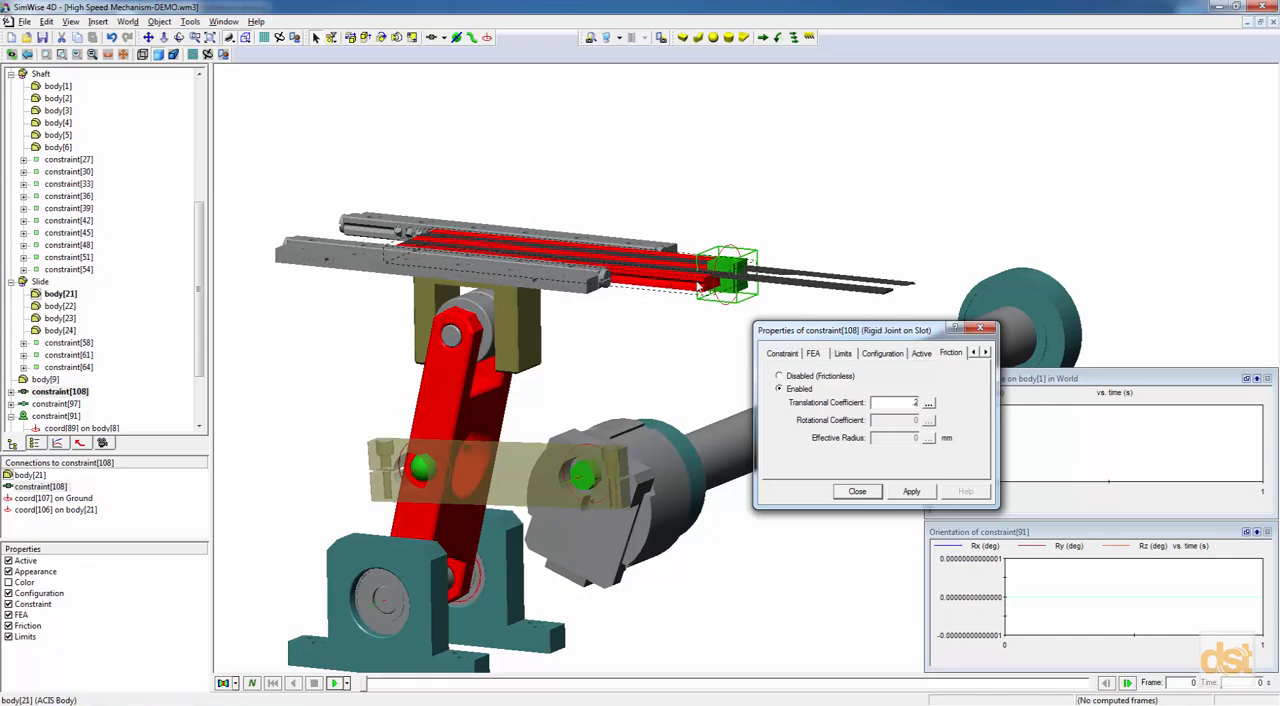
left_click(860, 492)
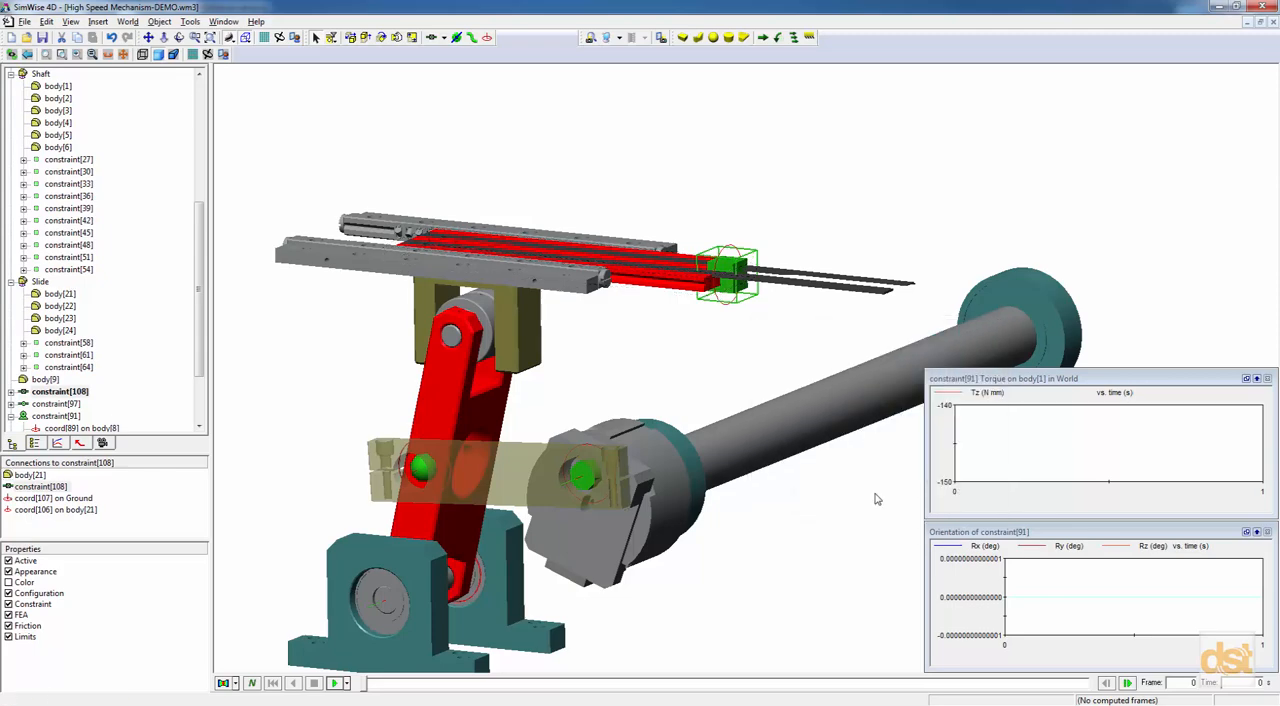
left_click(335, 684)
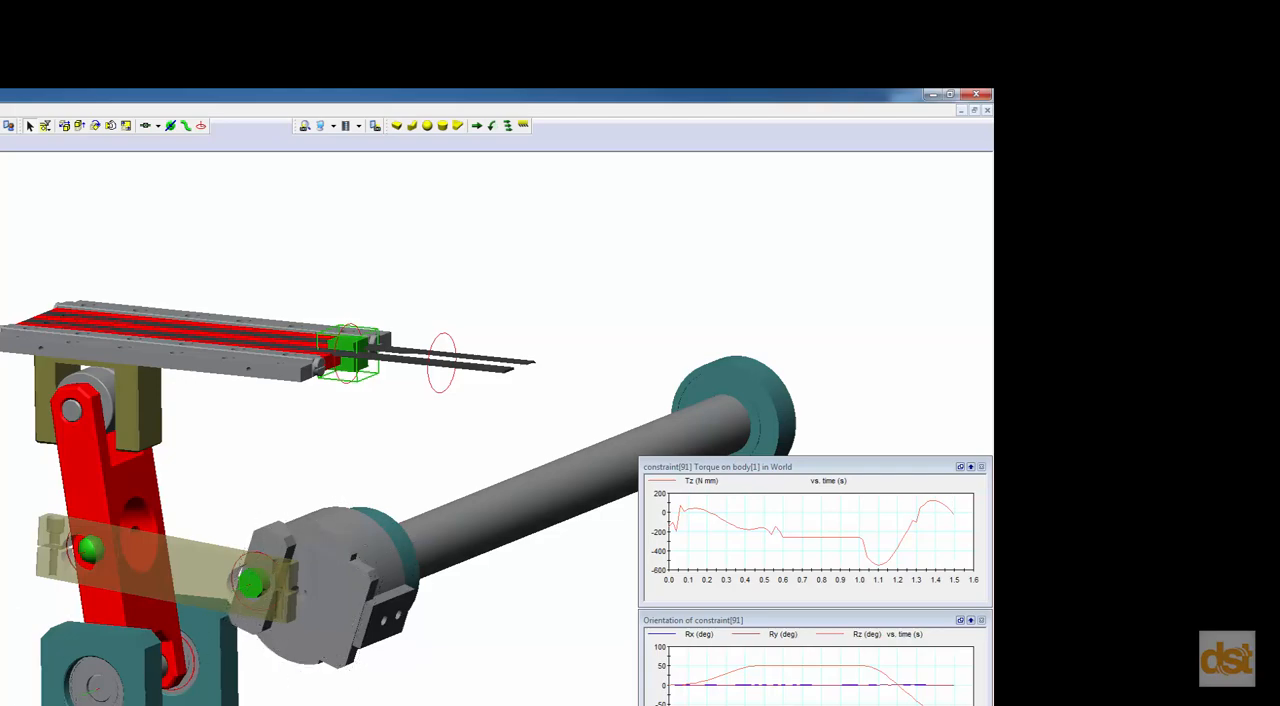
Insert a Constraint Force meter on the slide's slot joint, constraint[108], for body[21] in World, and display it digitally.
right_click(455, 355)
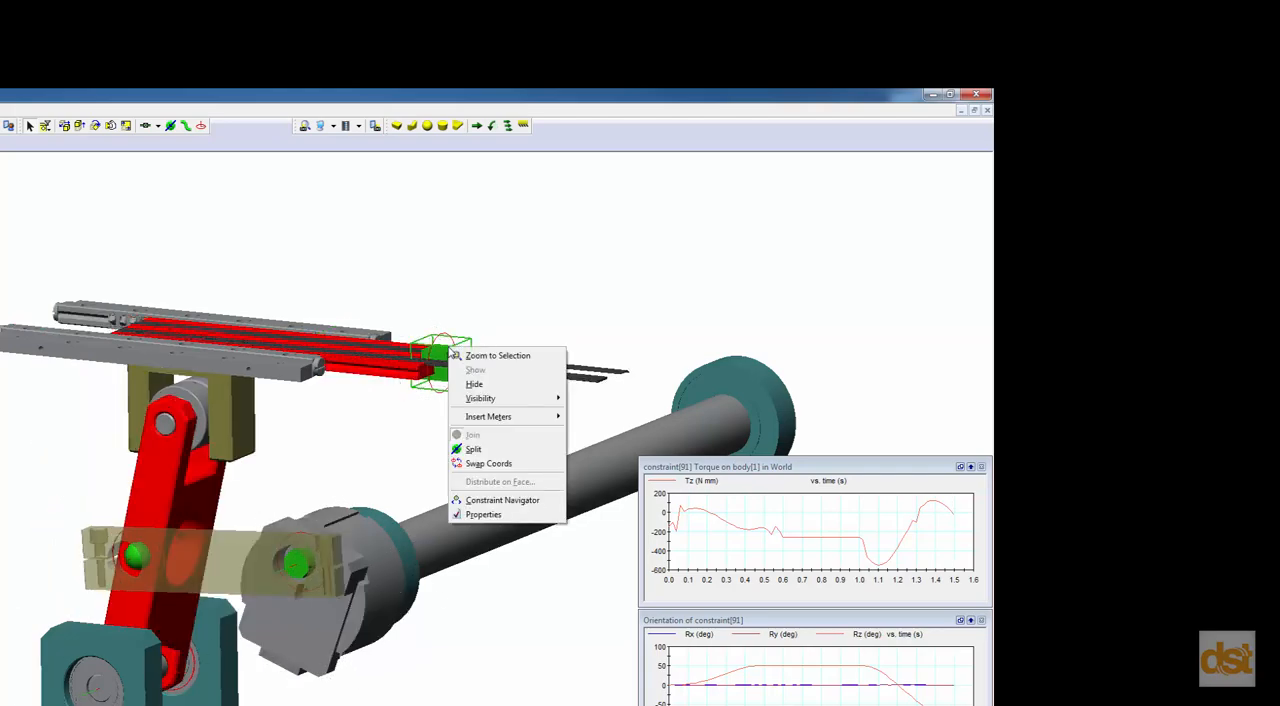
mouse_move(483, 418)
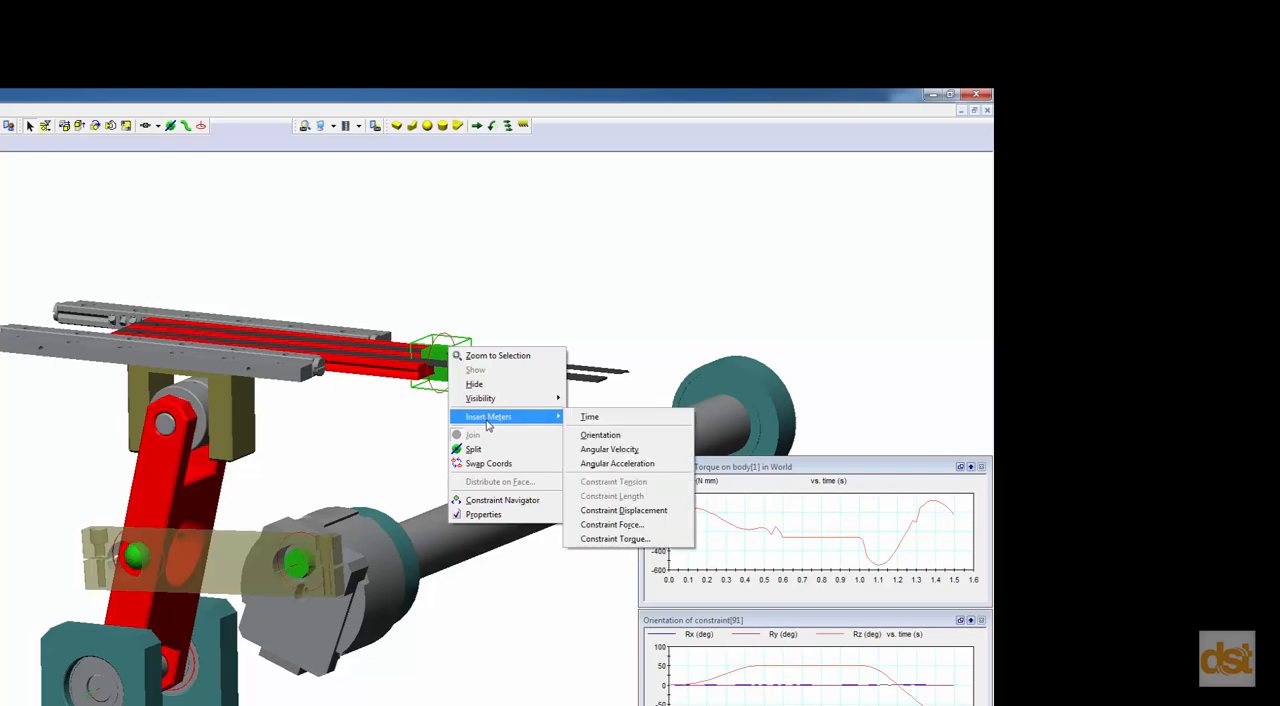
left_click(627, 525)
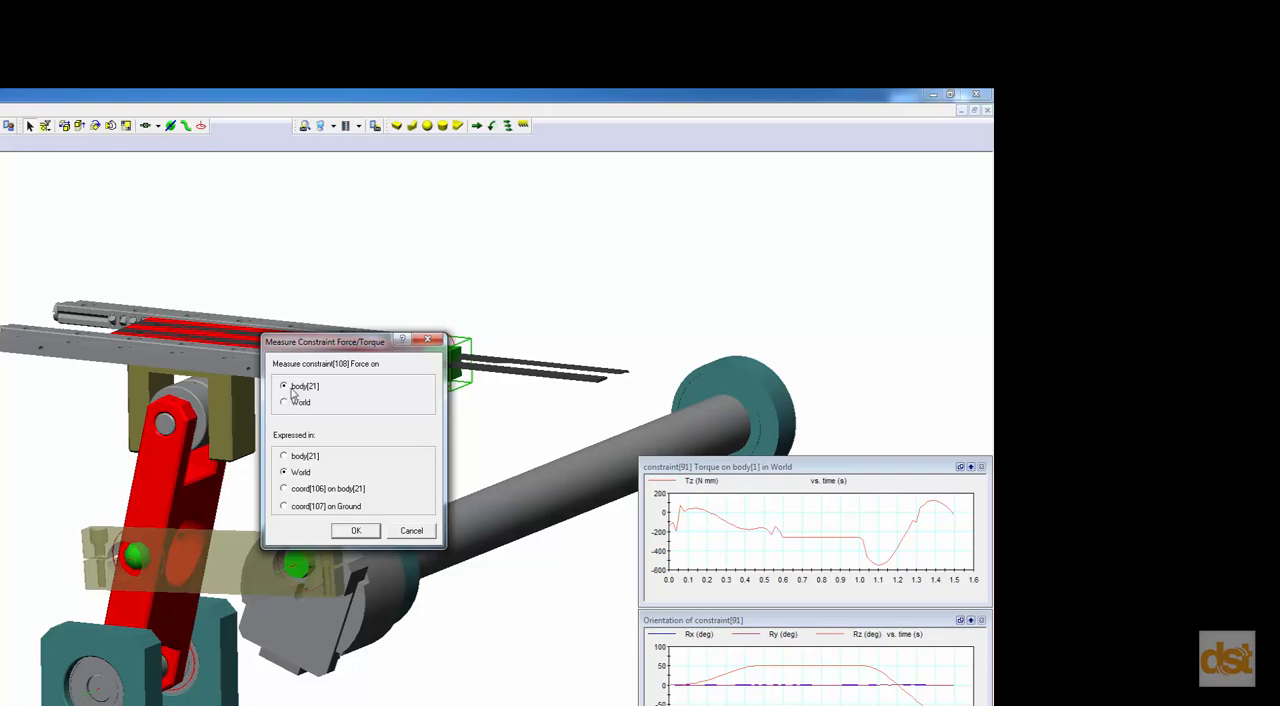
left_click(356, 531)
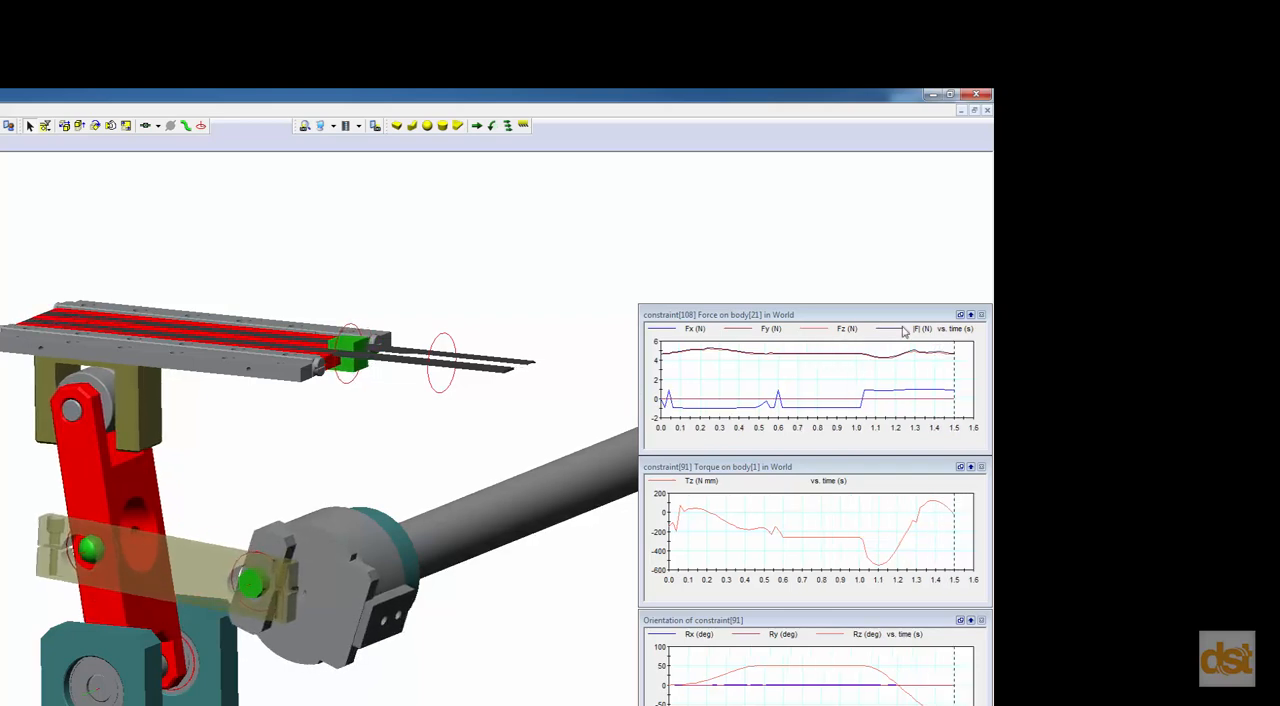
left_click(869, 337)
right_click(869, 337)
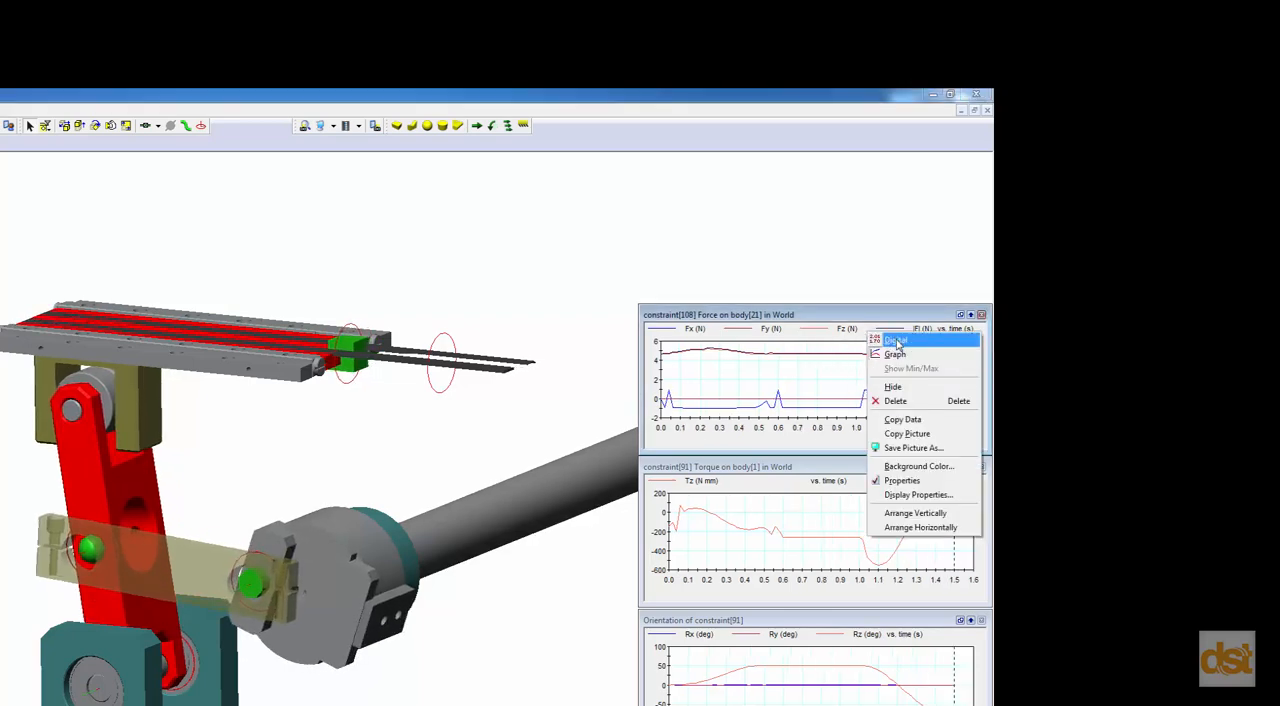
left_click(900, 343)
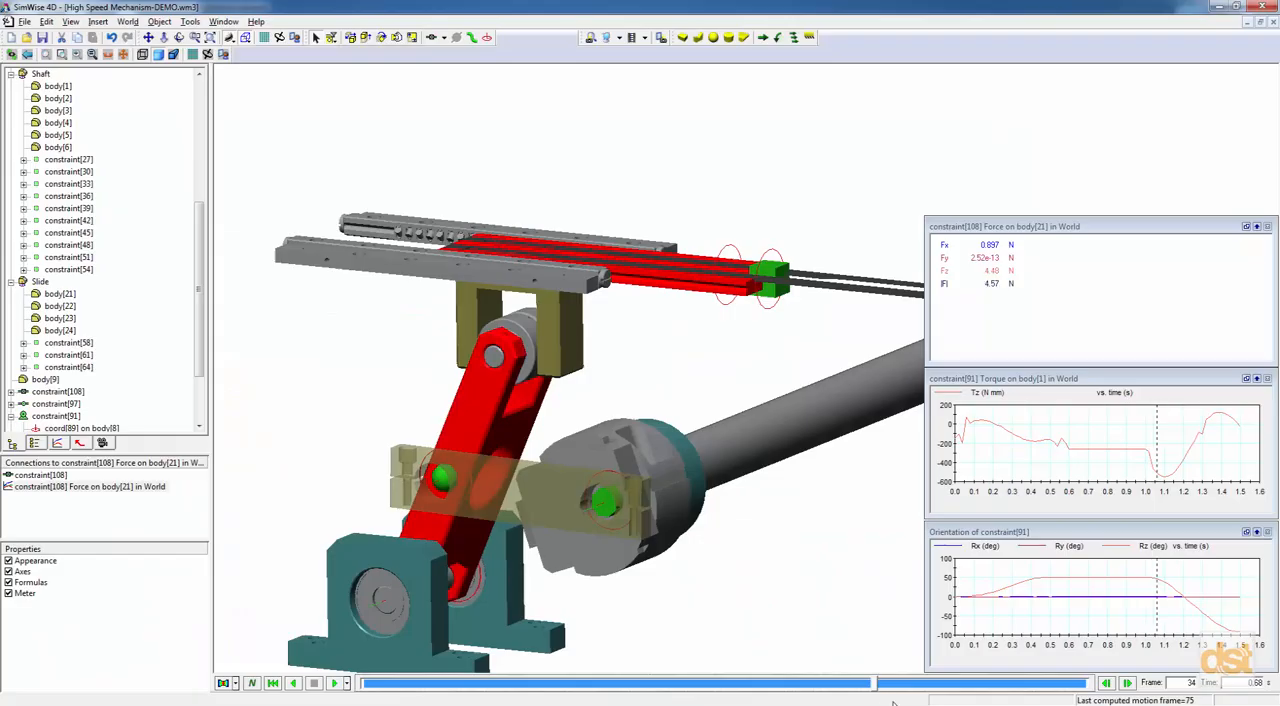
Rewind the simulation and examine the slot joint force and motor torque at frames 50 and 54.
left_click(273, 683)
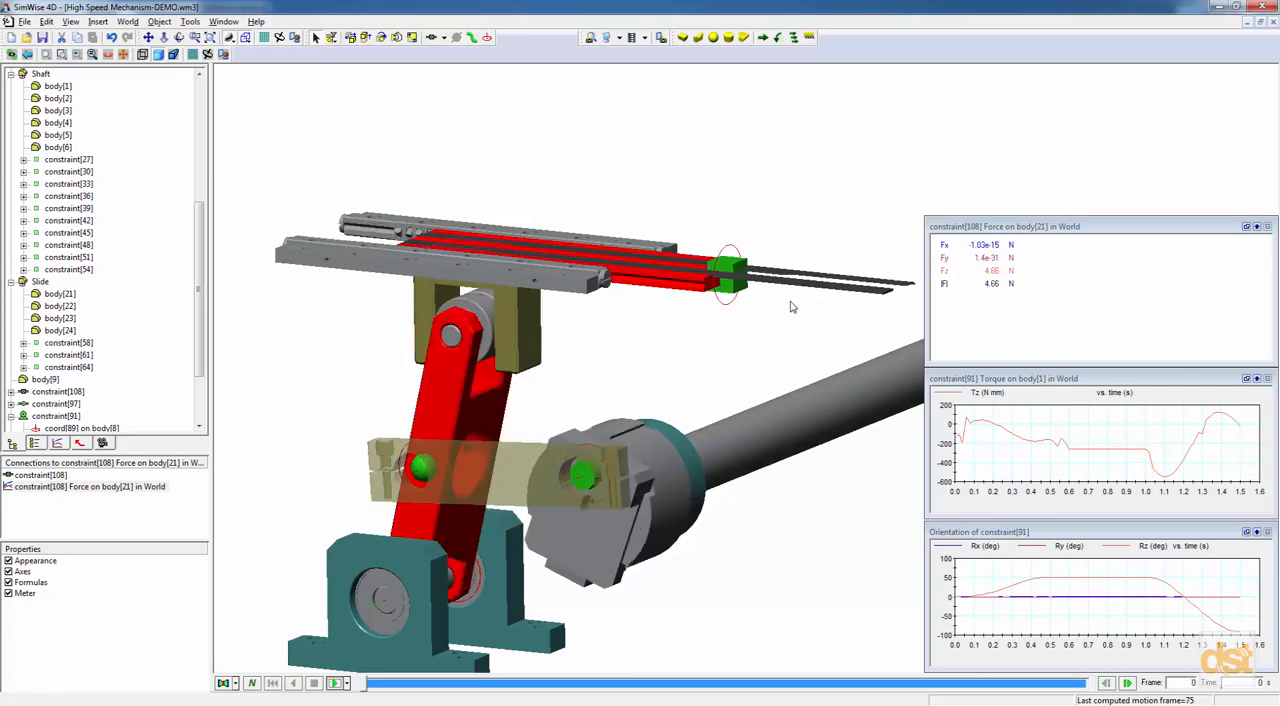
scroll(742, 340, "down", 4)
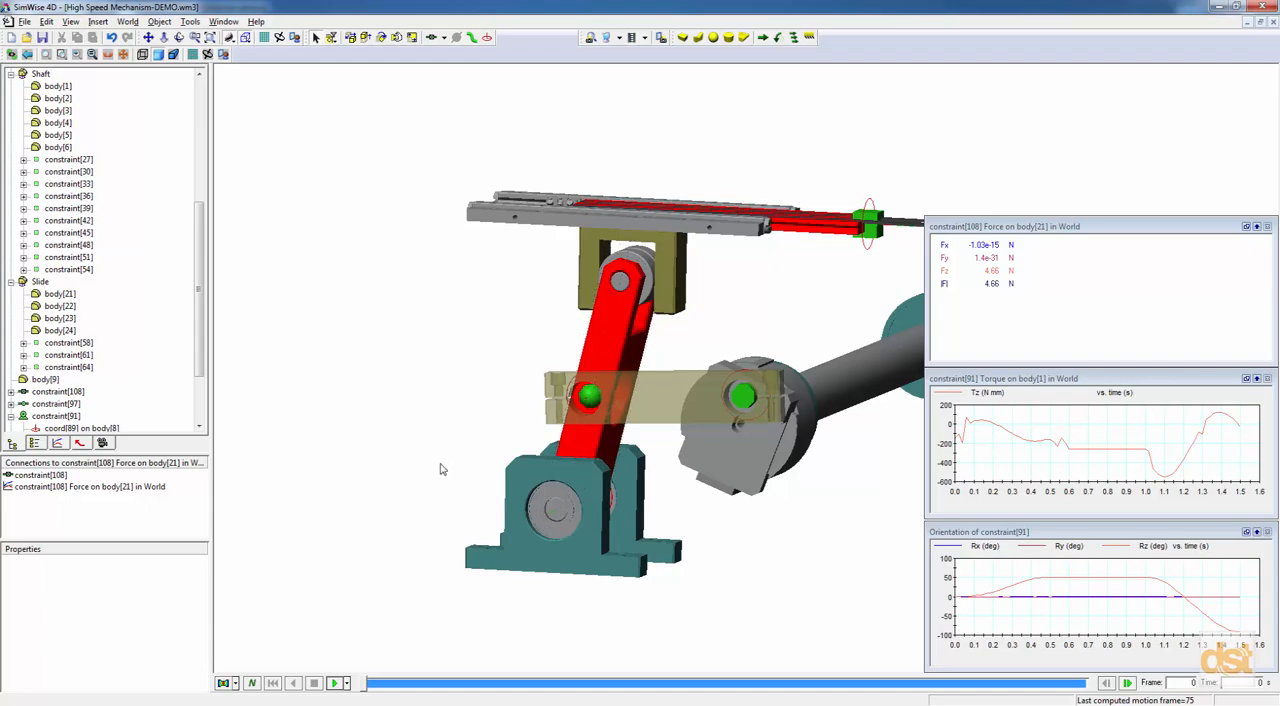
left_click_drag(362, 688, 846, 680)
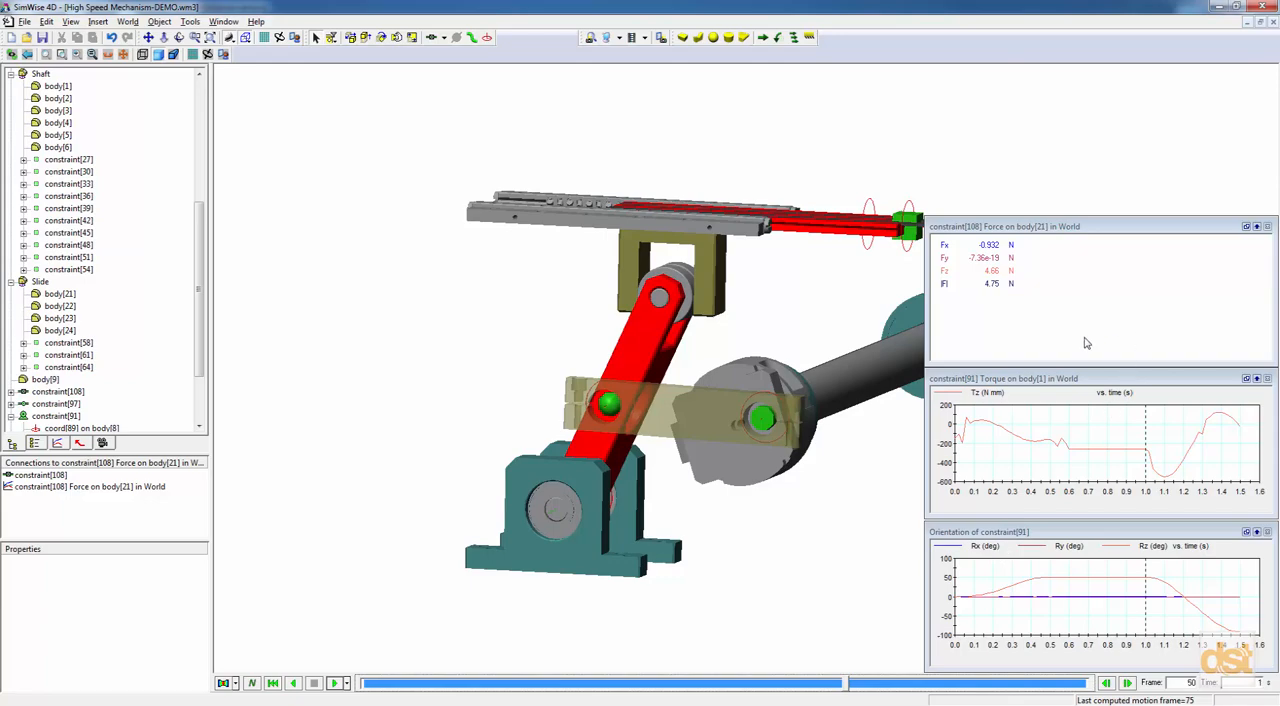
mouse_move(1186, 458)
left_click_drag(845, 685, 882, 685)
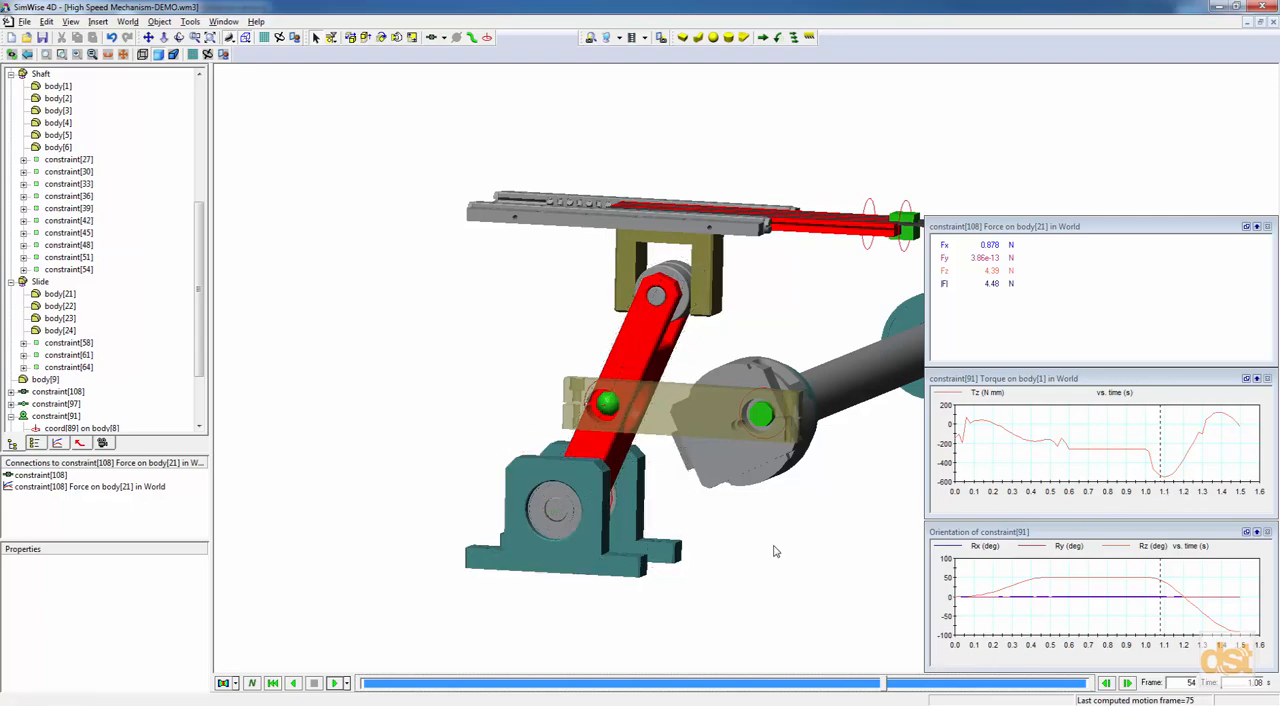
Include the red lever arm, body[17], in the FEA.
right_click(640, 328)
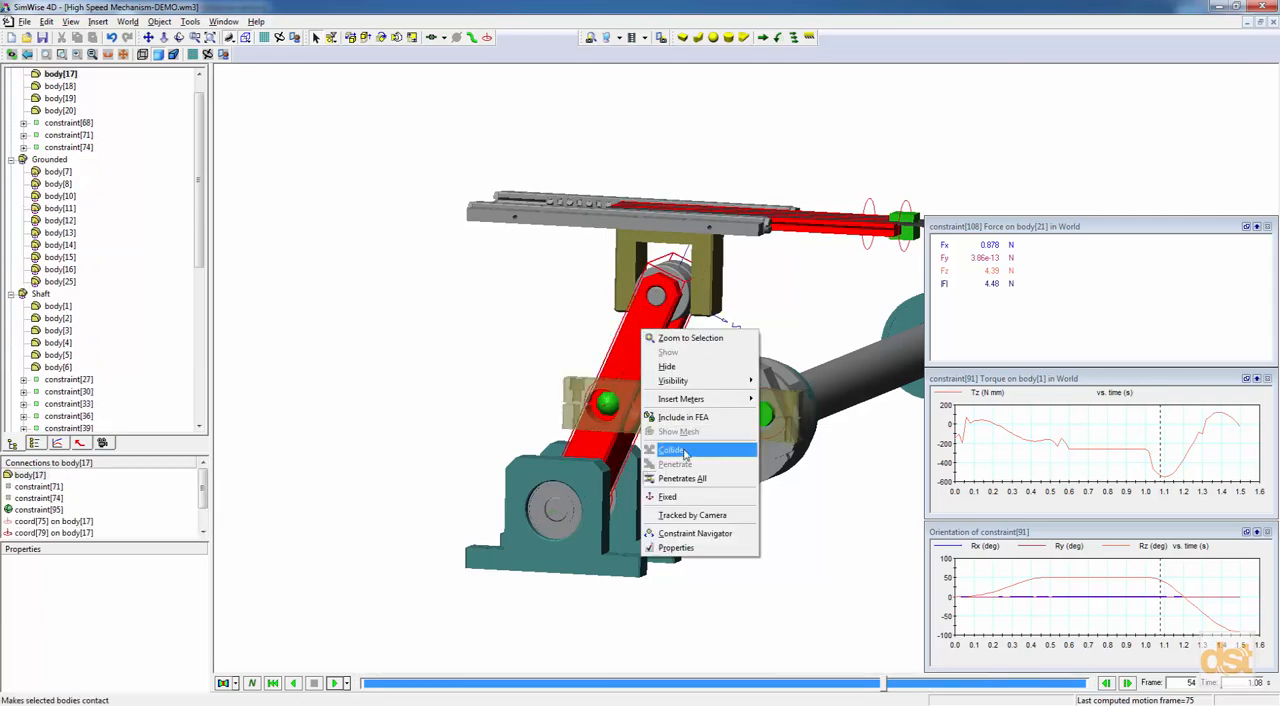
left_click(685, 420)
middle_click_drag(708, 514, 649, 514)
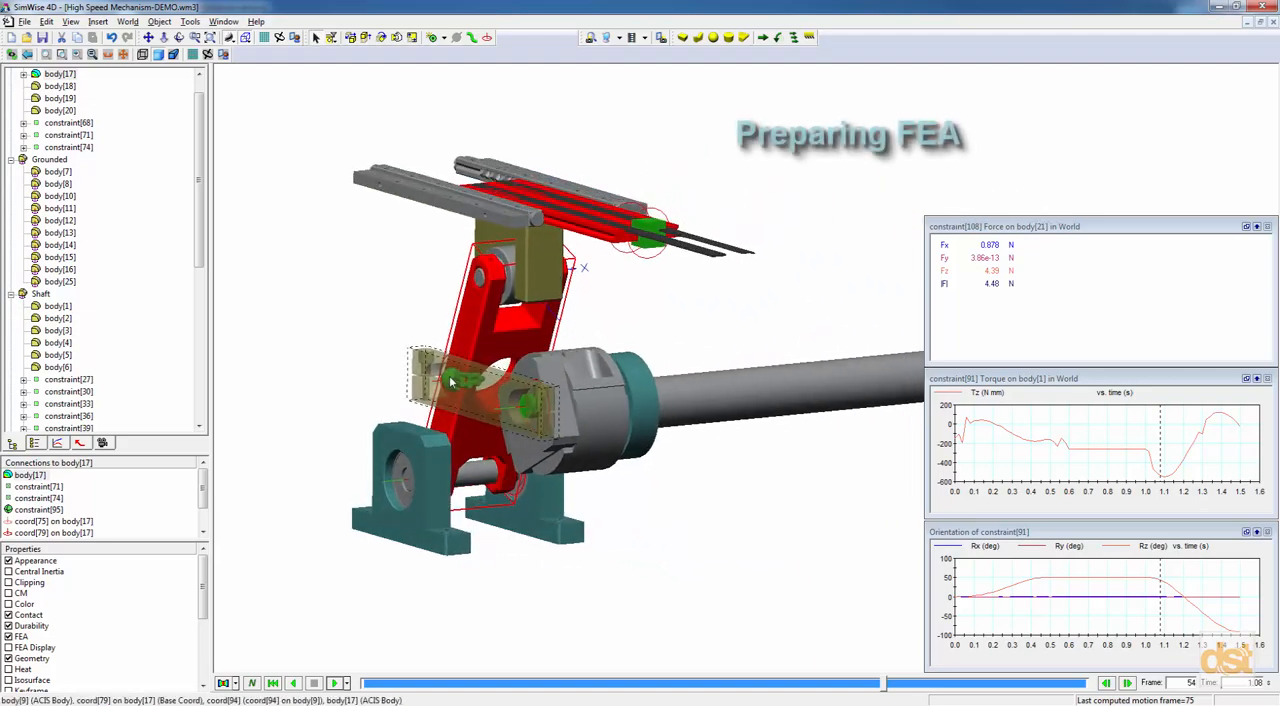
Isolate body[17] with its joints constraint[71], constraint[74] and constraint[95] by hiding all other objects.
scroll(452, 382, "up", 4)
middle_click_drag(552, 460, 421, 380)
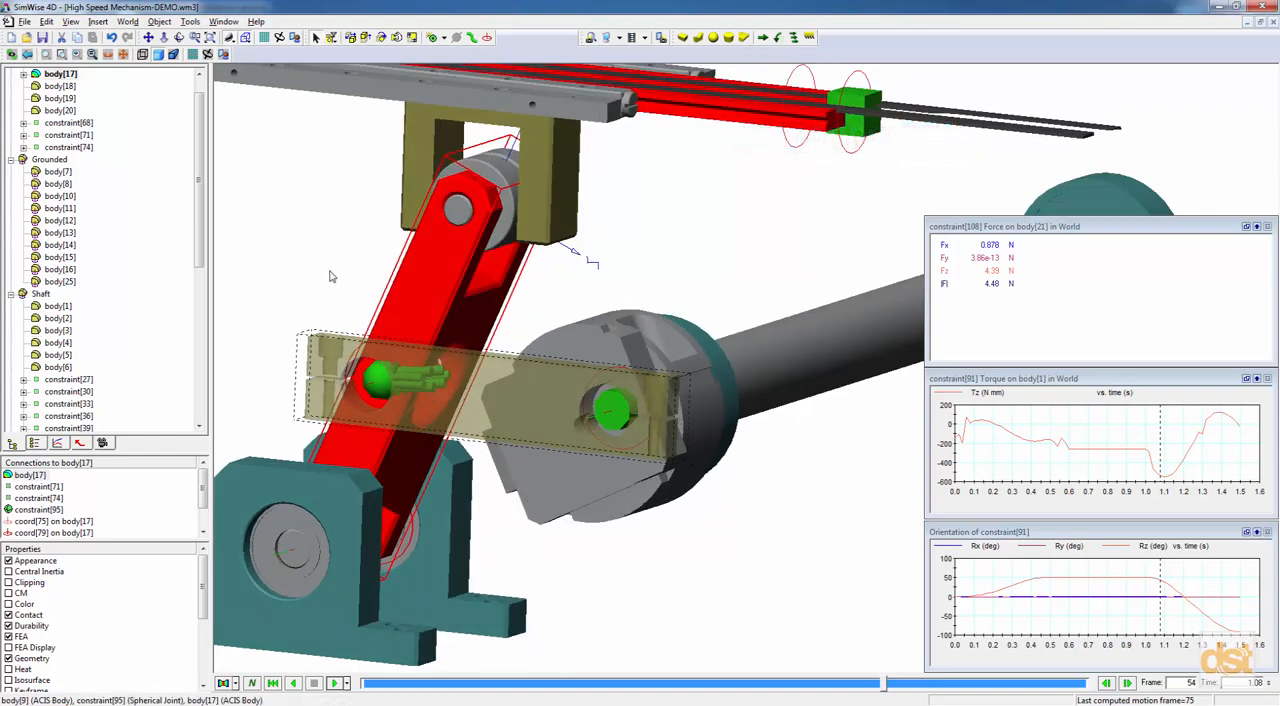
scroll(199, 180, "up", 1)
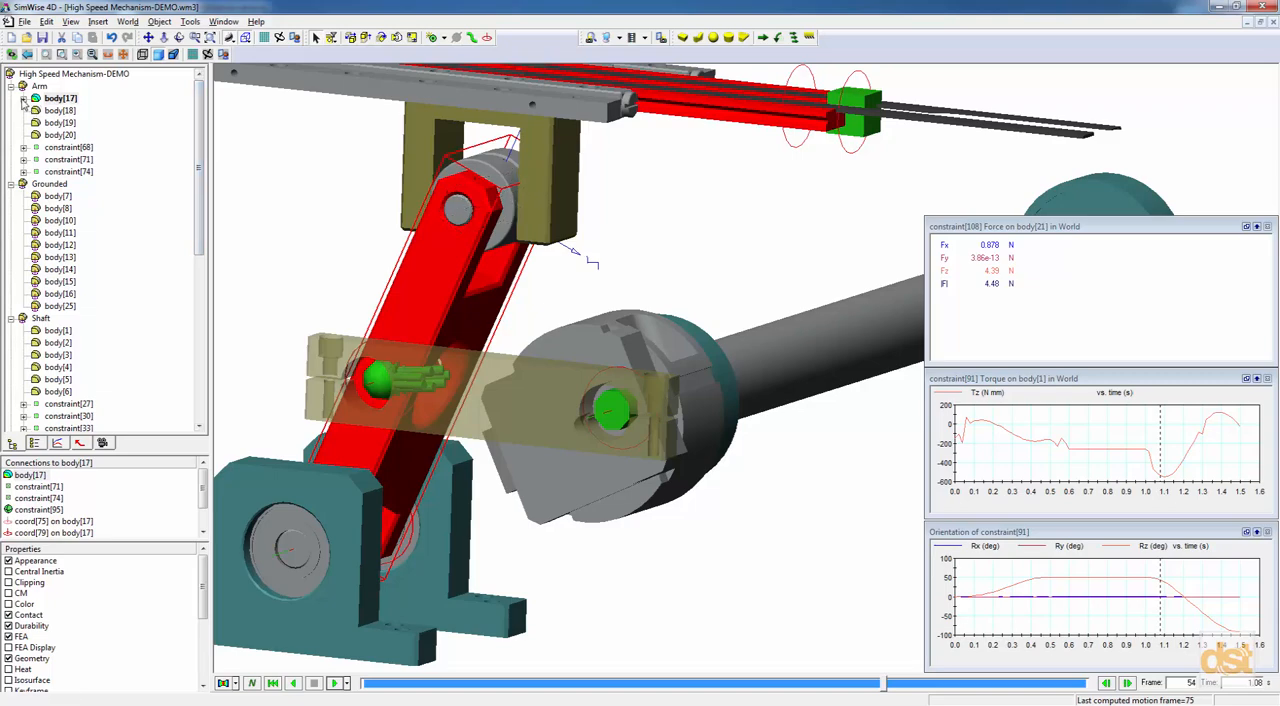
left_click(23, 99)
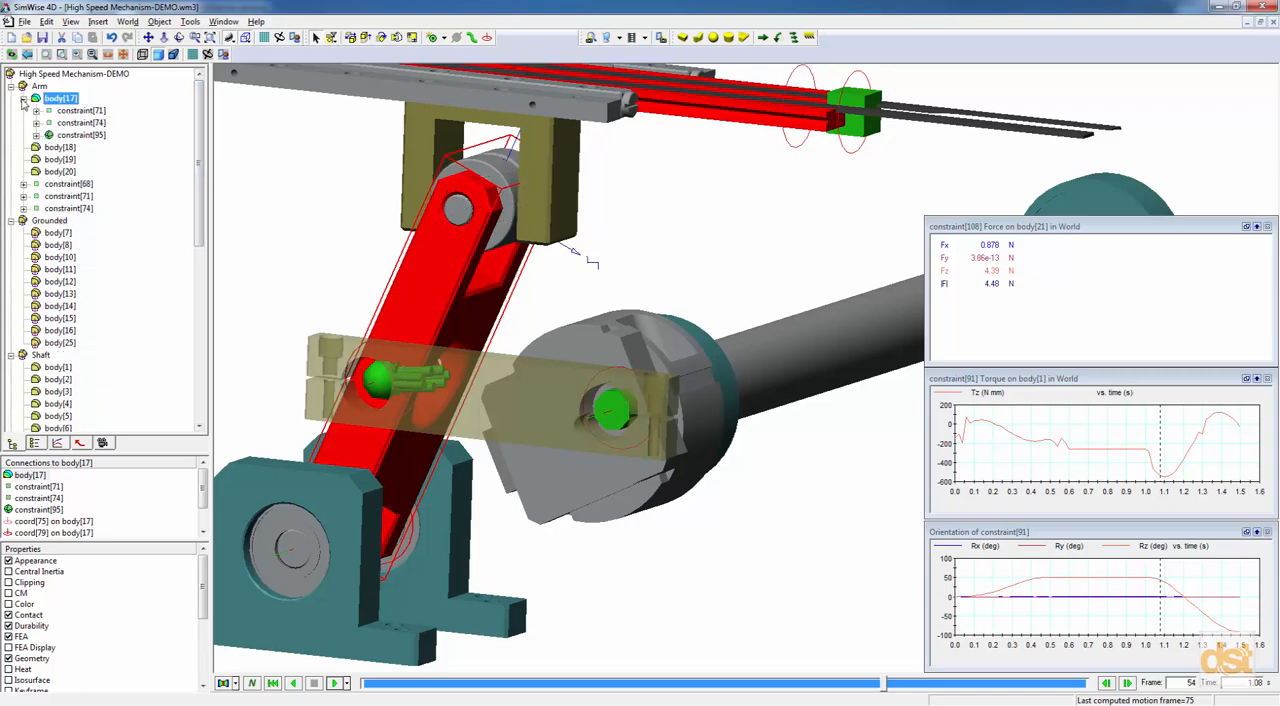
double_click(104, 135)
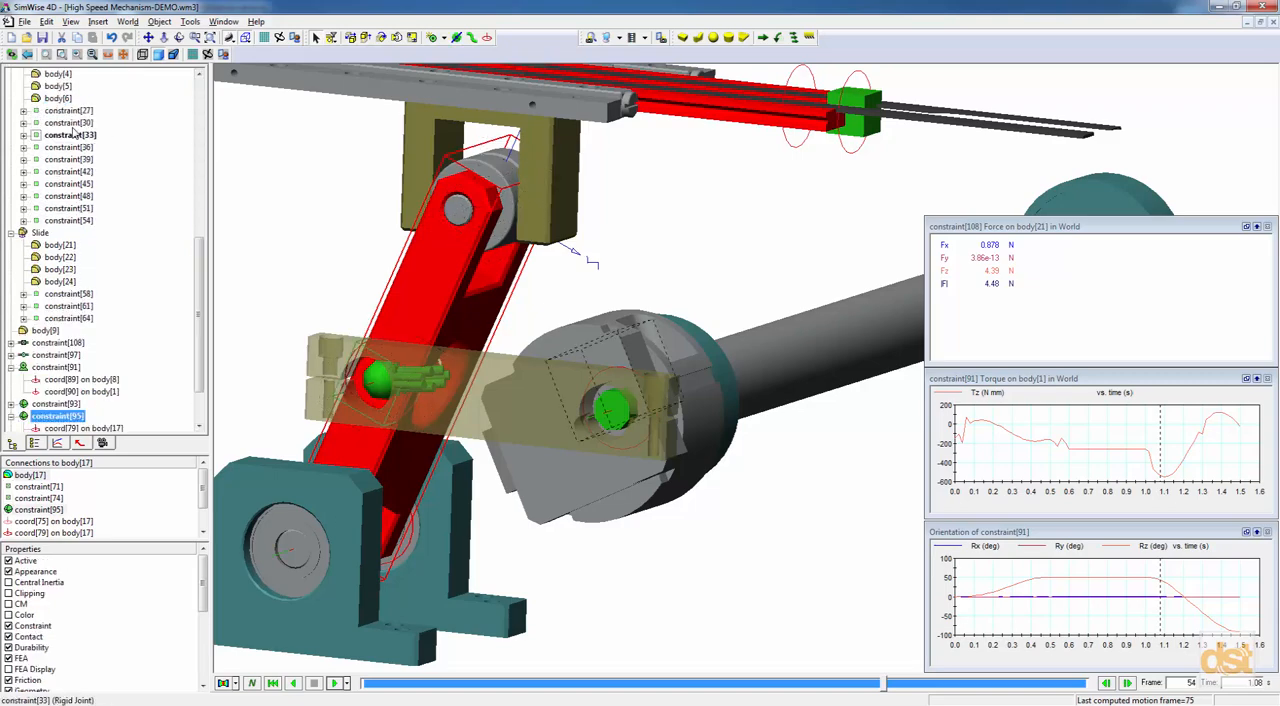
left_click(87, 123, "ctrl")
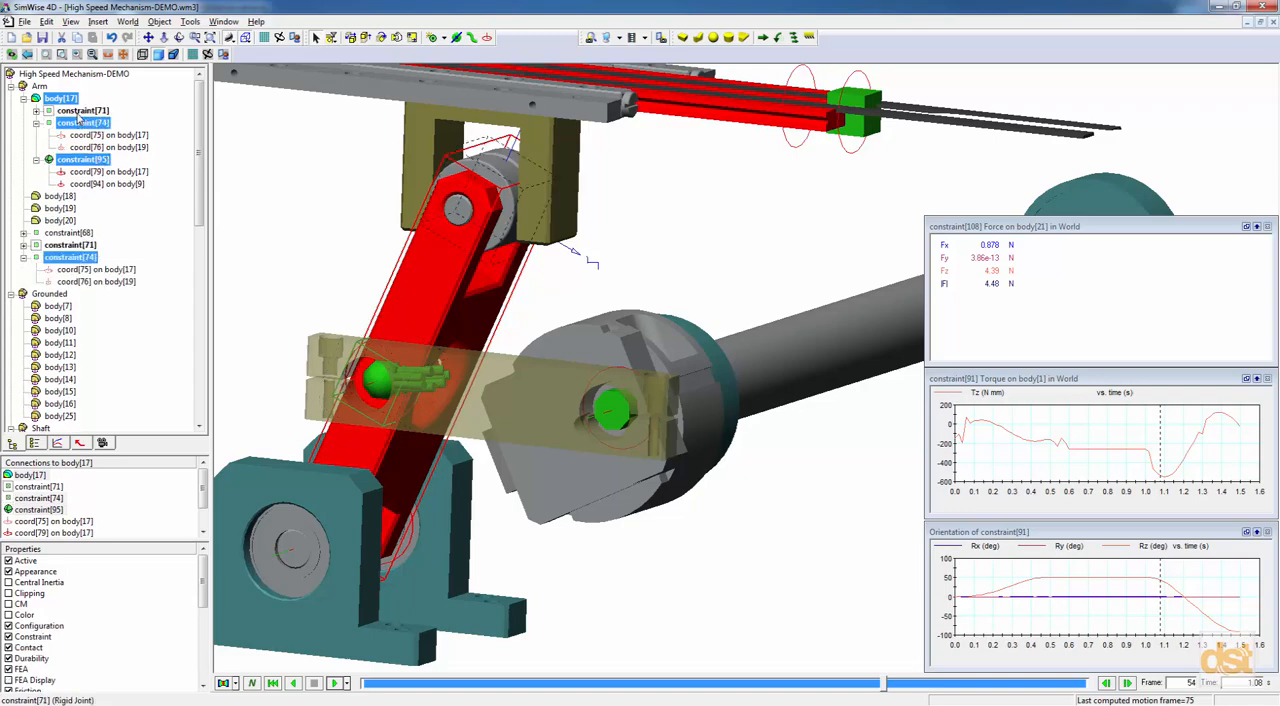
left_click(89, 112, "ctrl")
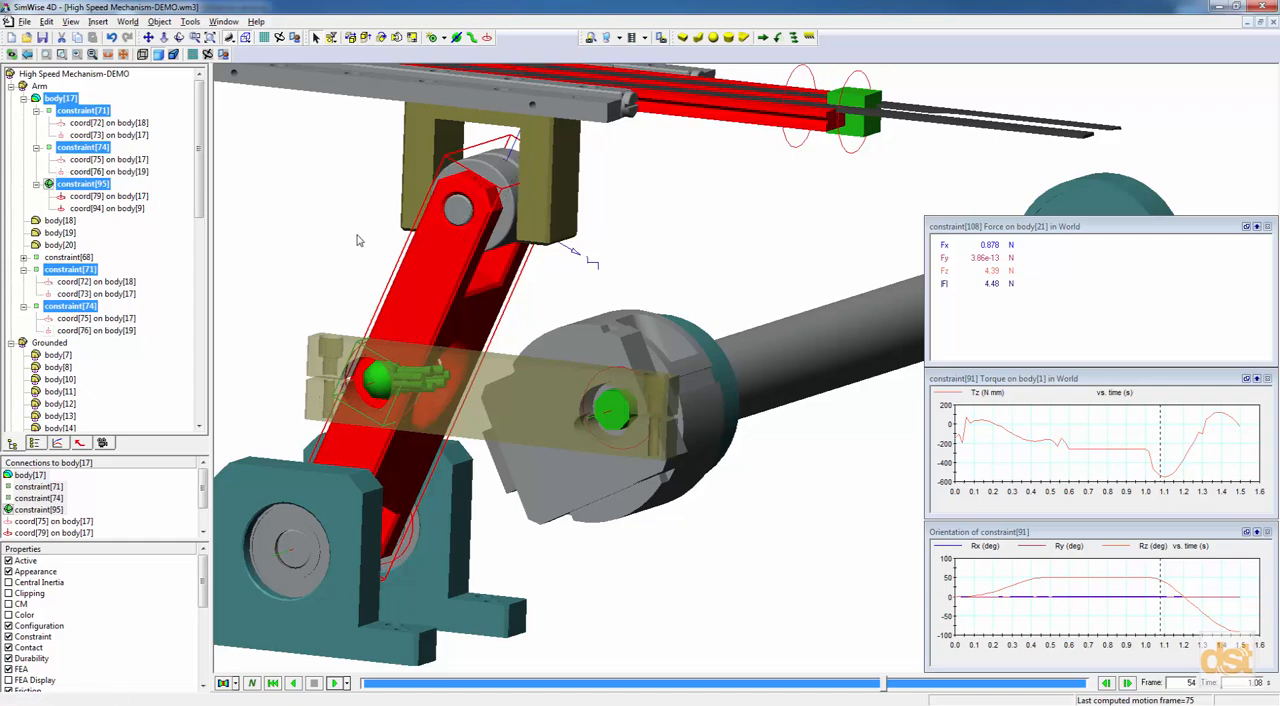
right_click(85, 113)
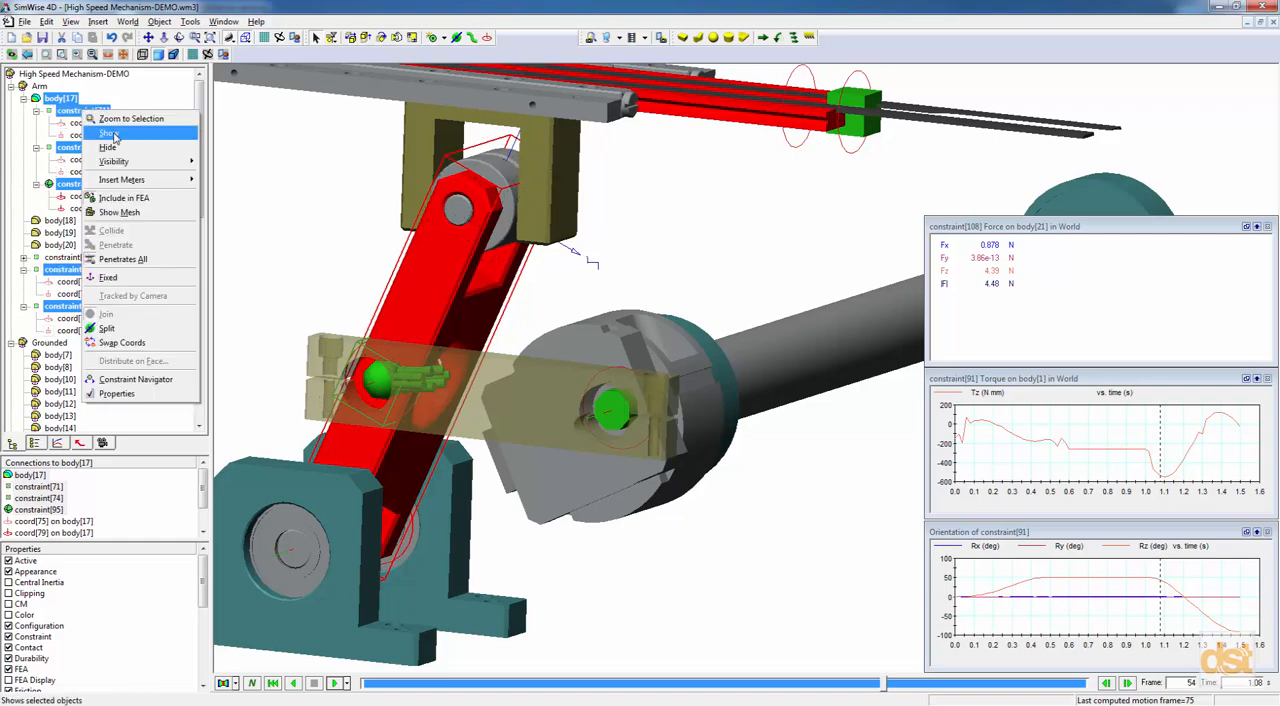
mouse_move(140, 163)
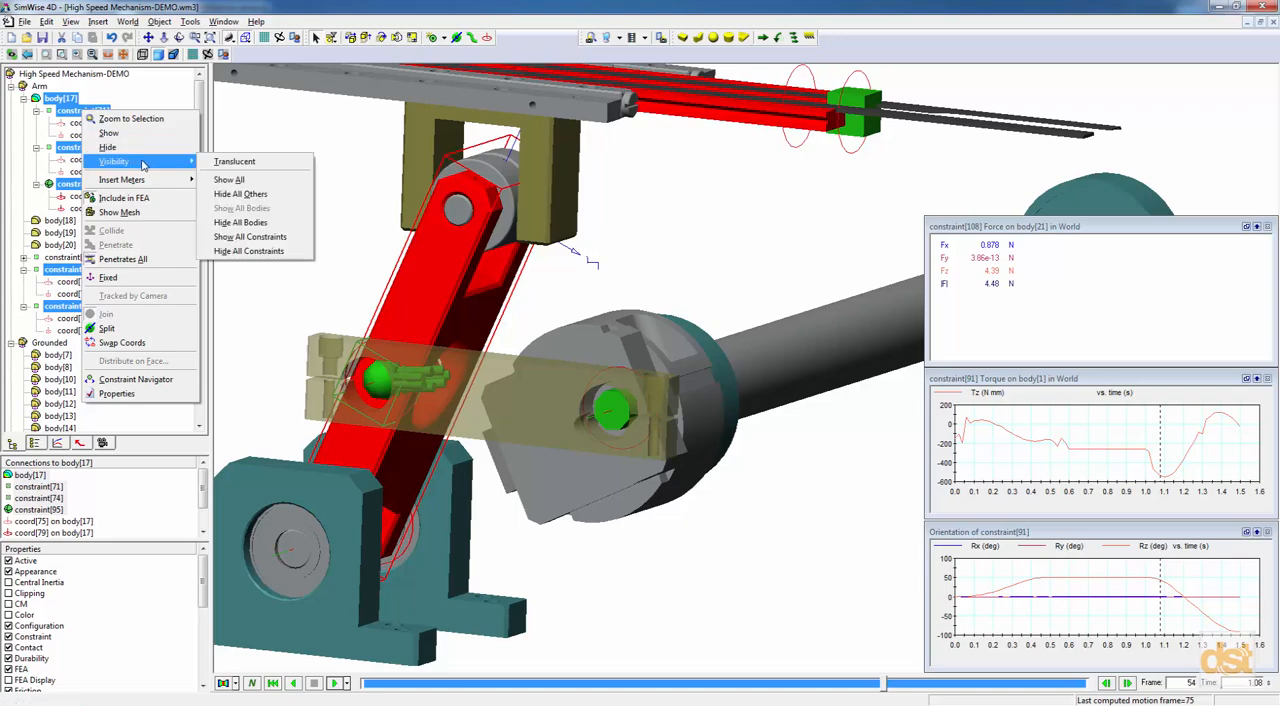
left_click(236, 195)
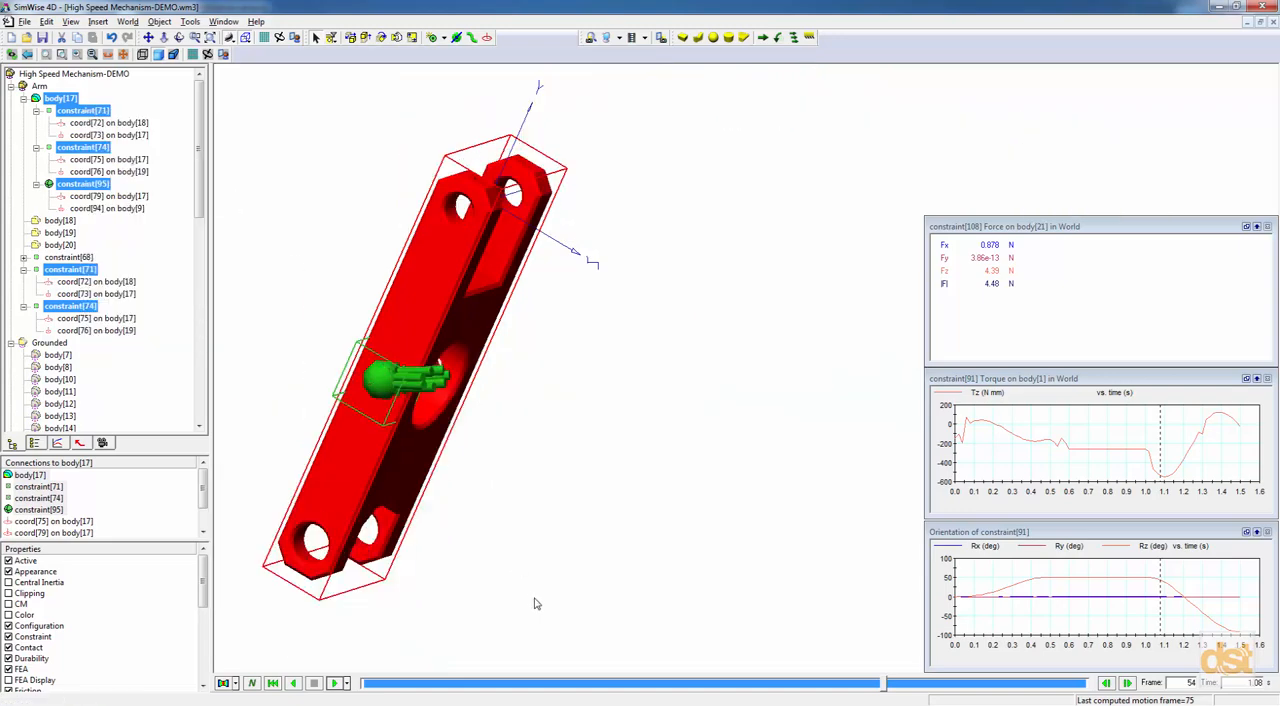
Show the rigid joints constraint[71] and constraint[74] on the isolated lever arm.
middle_click_drag(586, 516, 655, 523)
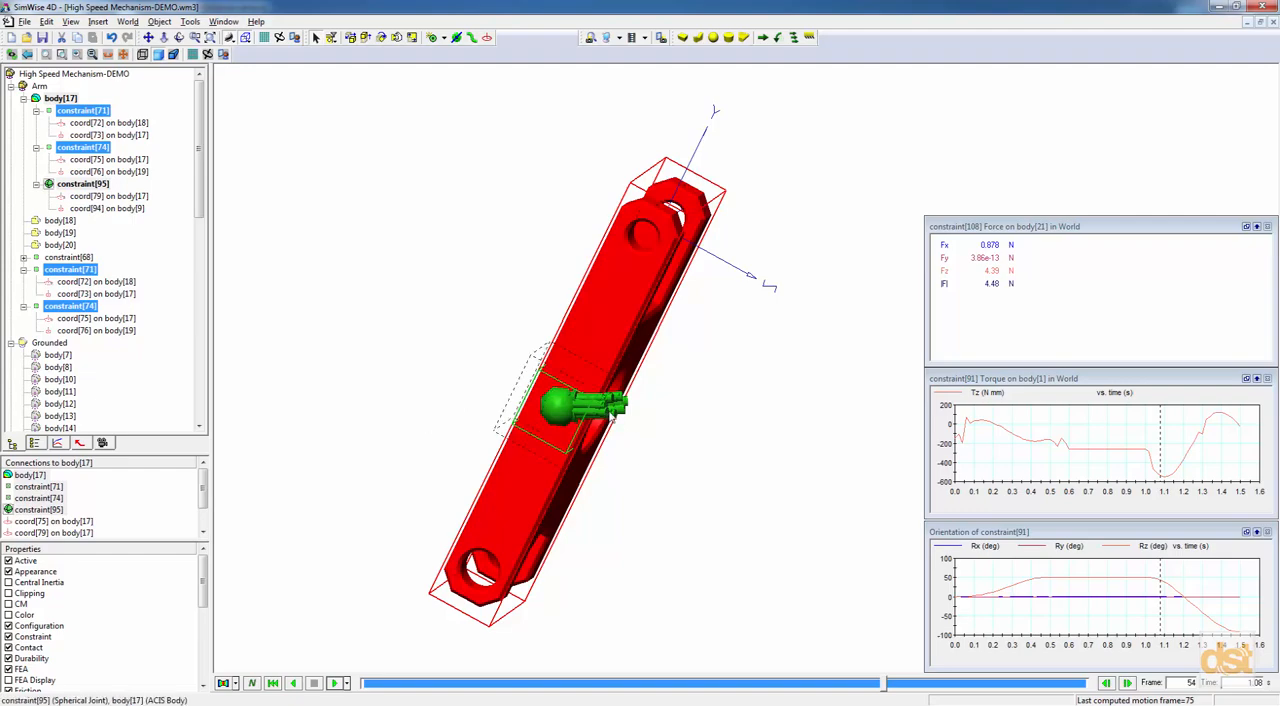
scroll(612, 418, "up", 3)
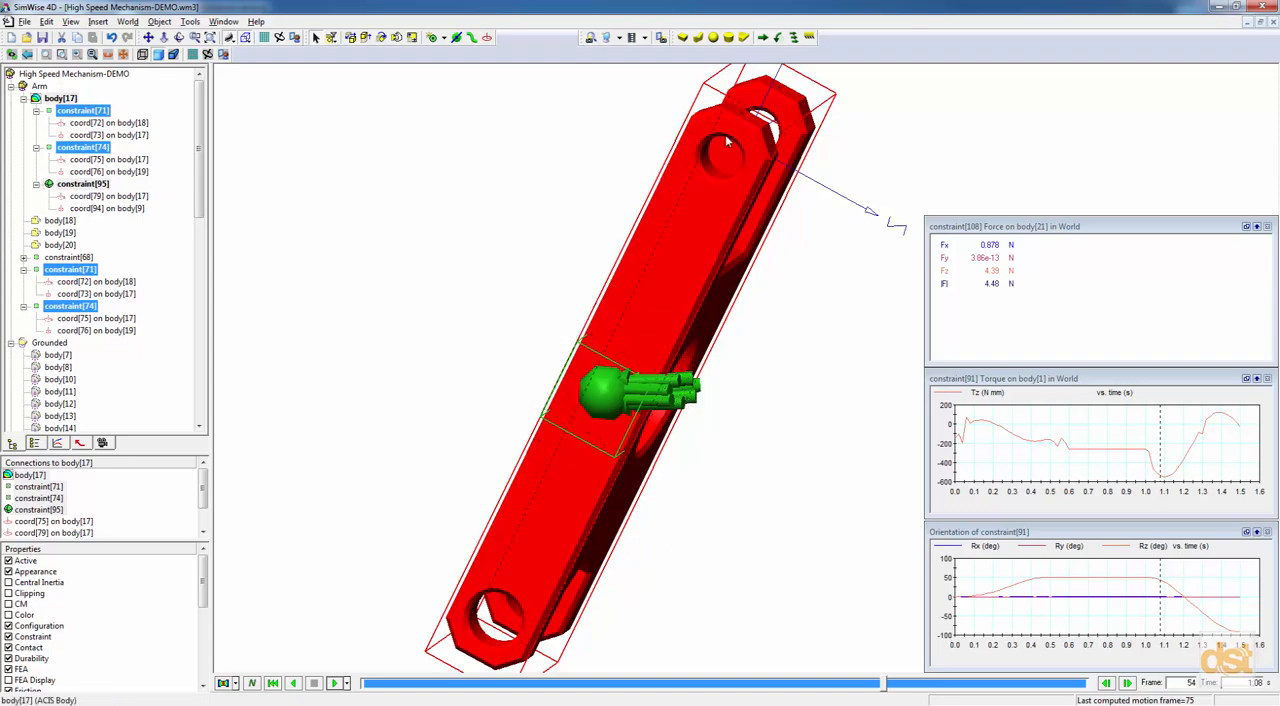
left_click(96, 113, "ctrl")
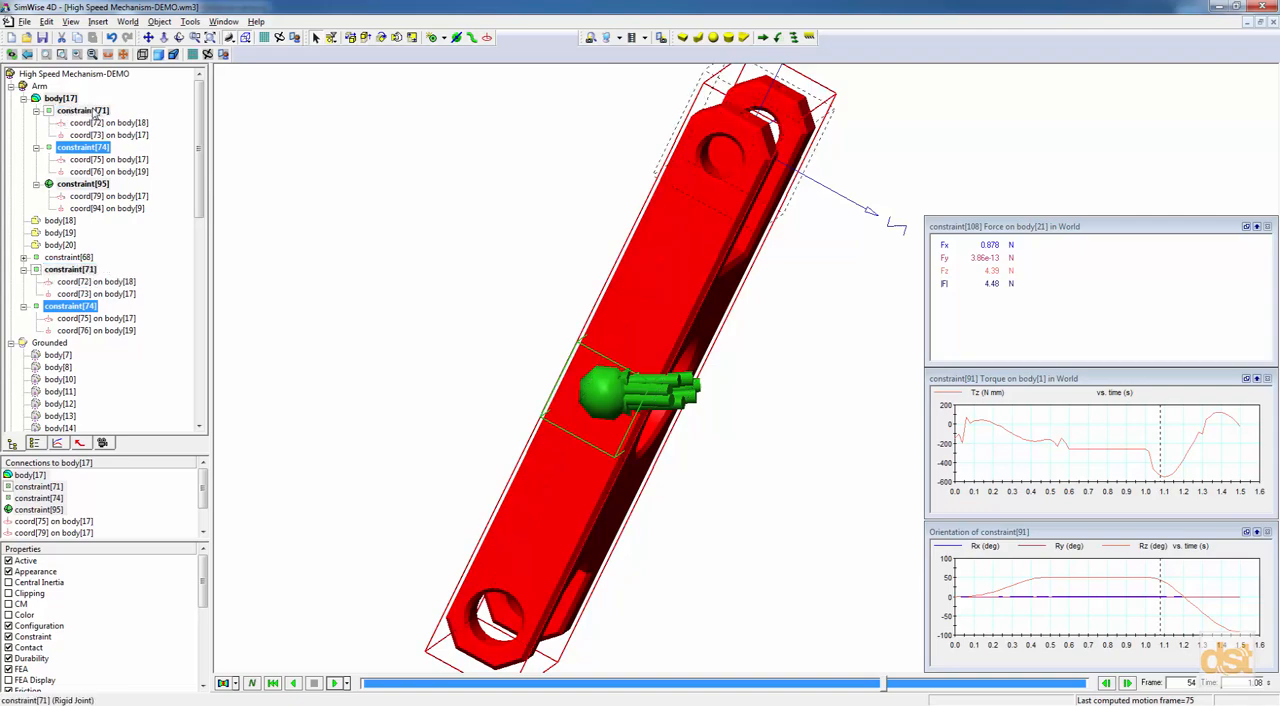
left_click(219, 142)
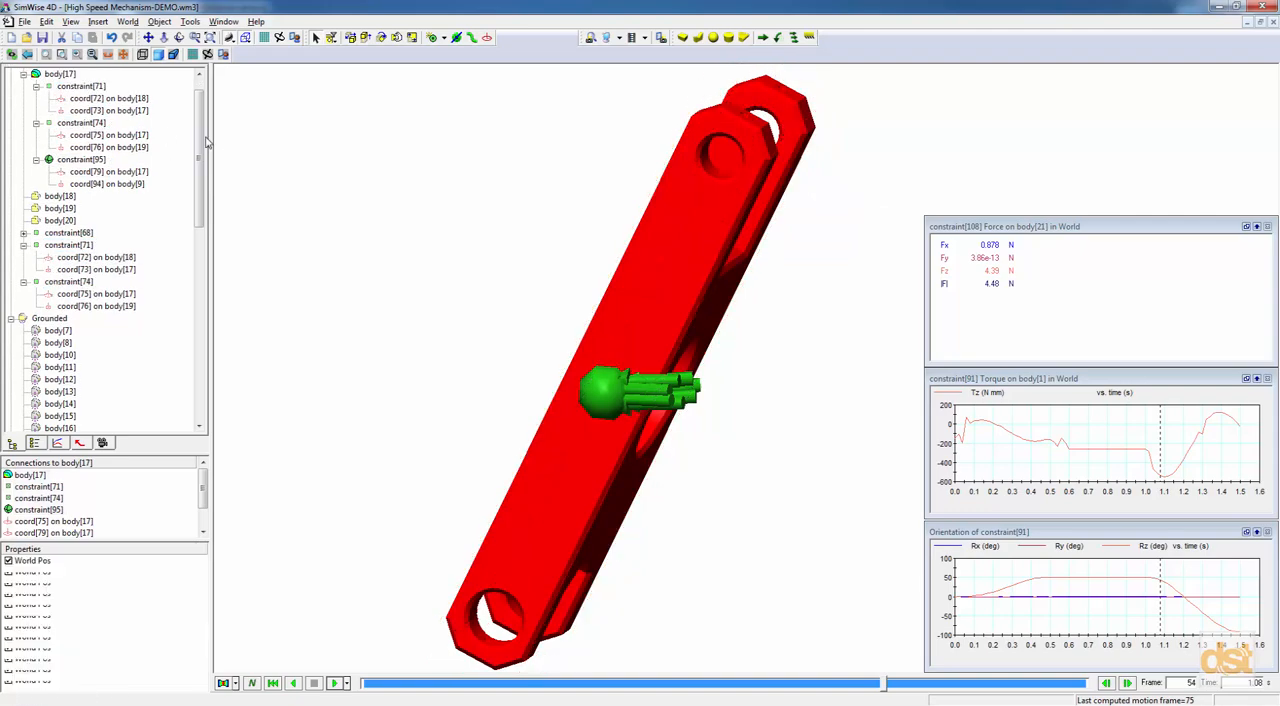
left_click(91, 88)
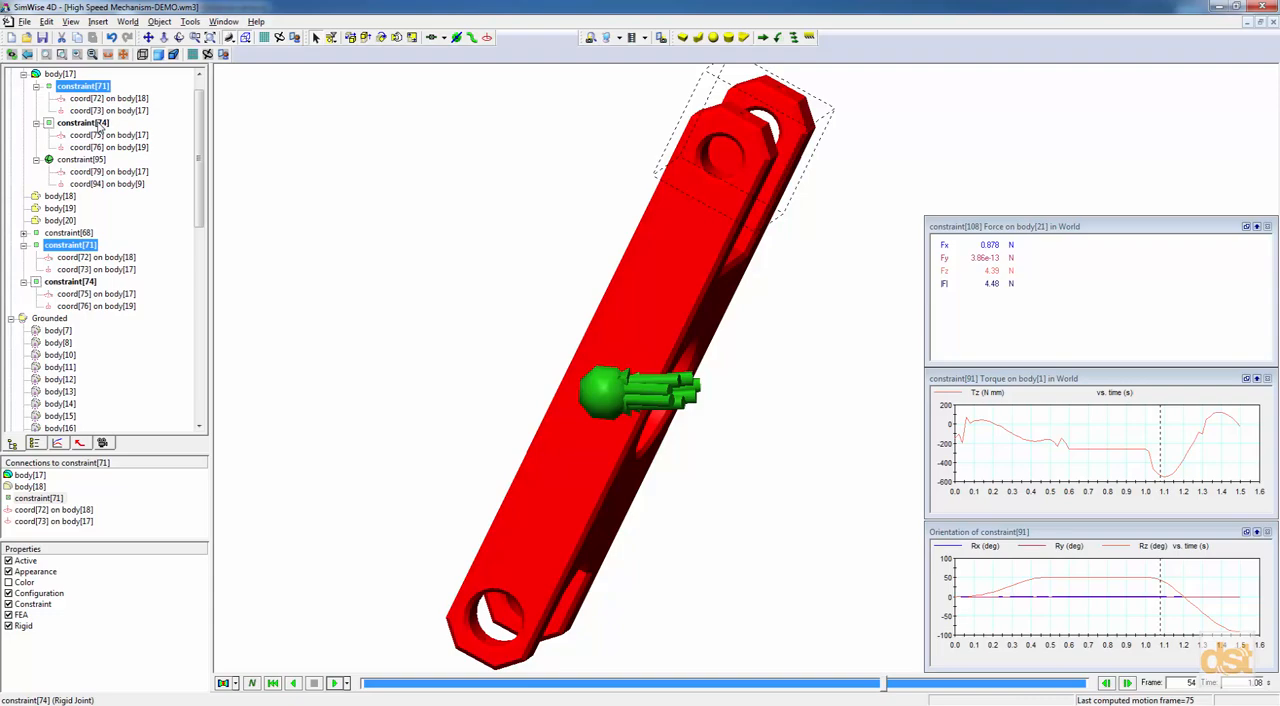
right_click(100, 127)
left_click(130, 141)
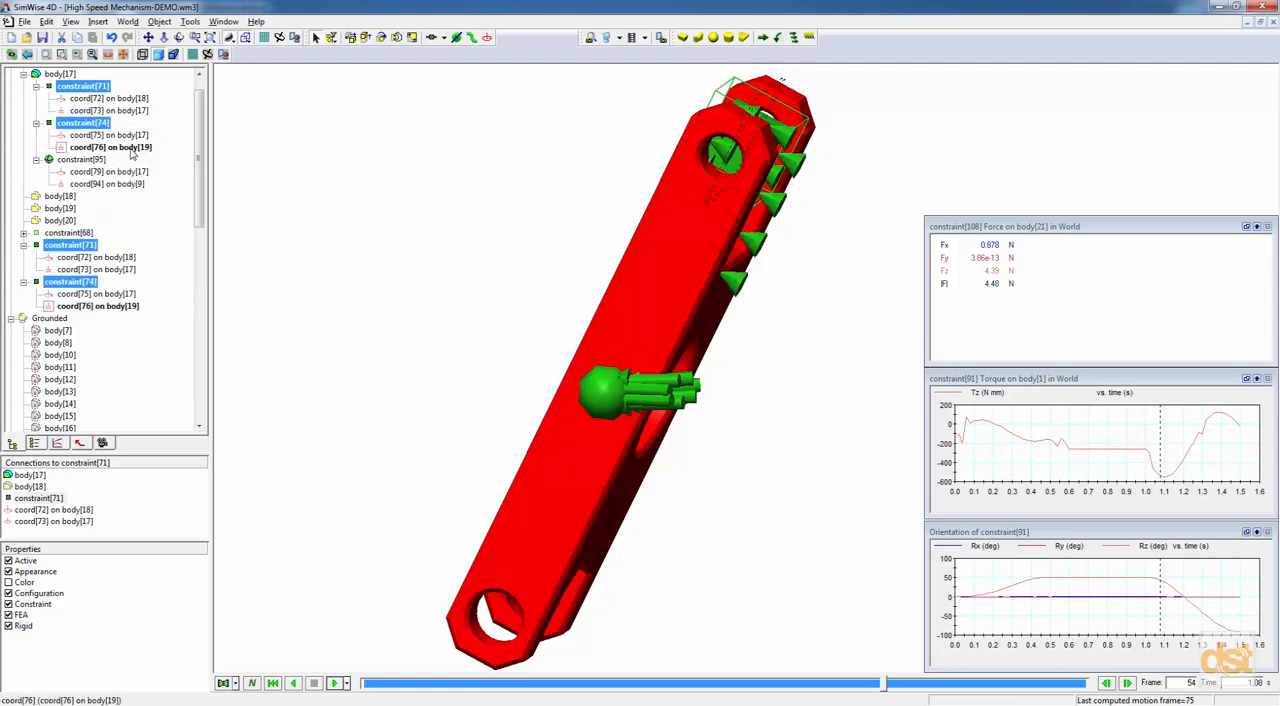
Inspect the two rigid joints at the arm's upper end, then hide constraint[71] and constraint[74].
left_click_drag(571, 203, 553, 216)
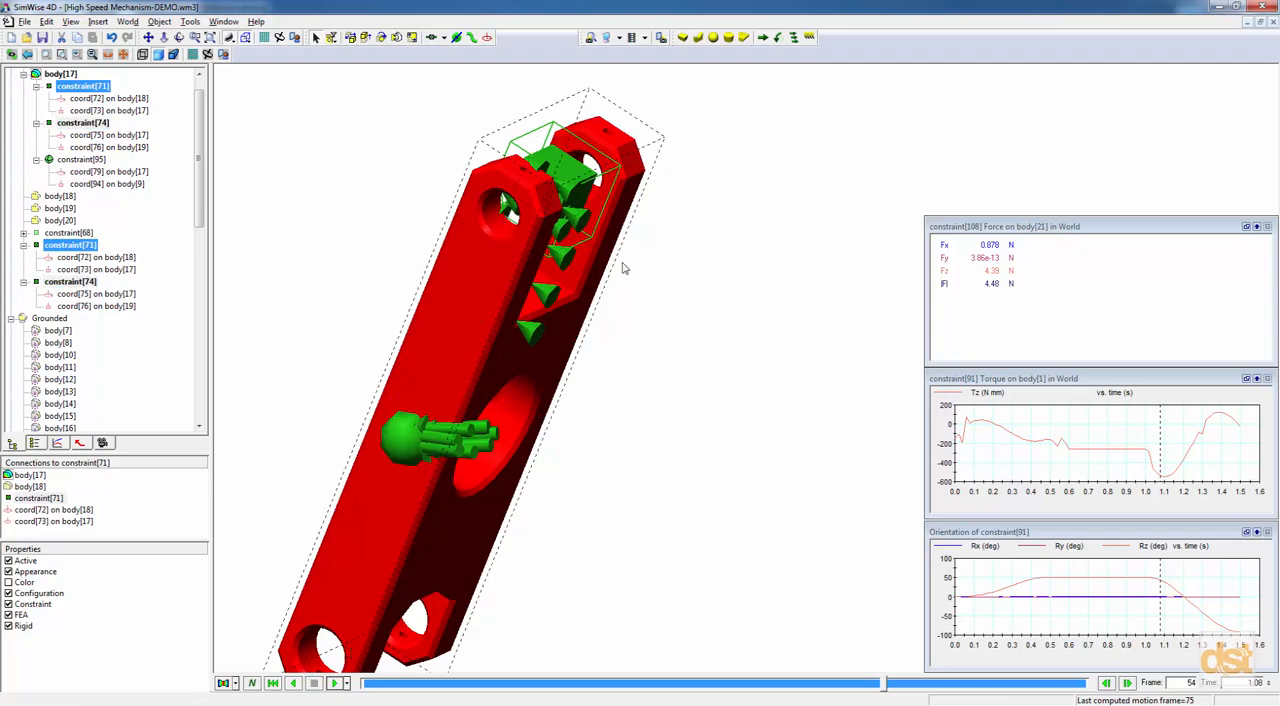
left_click(492, 248)
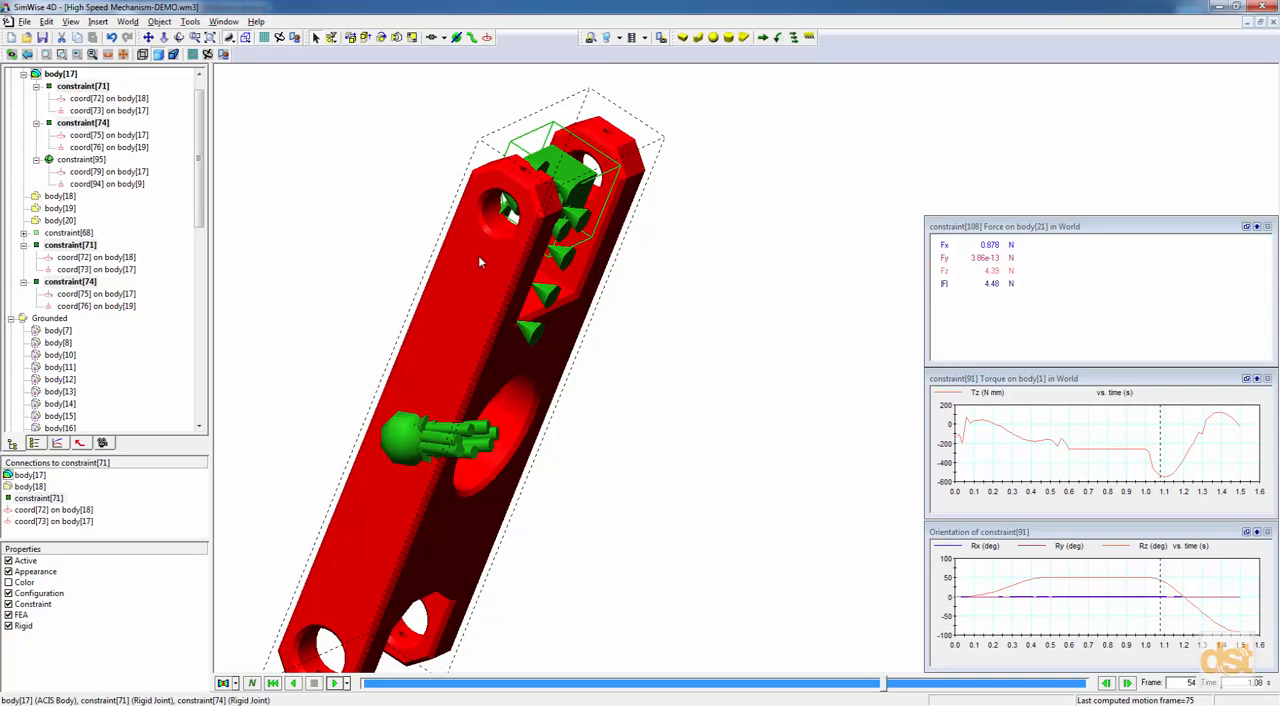
left_click(100, 87)
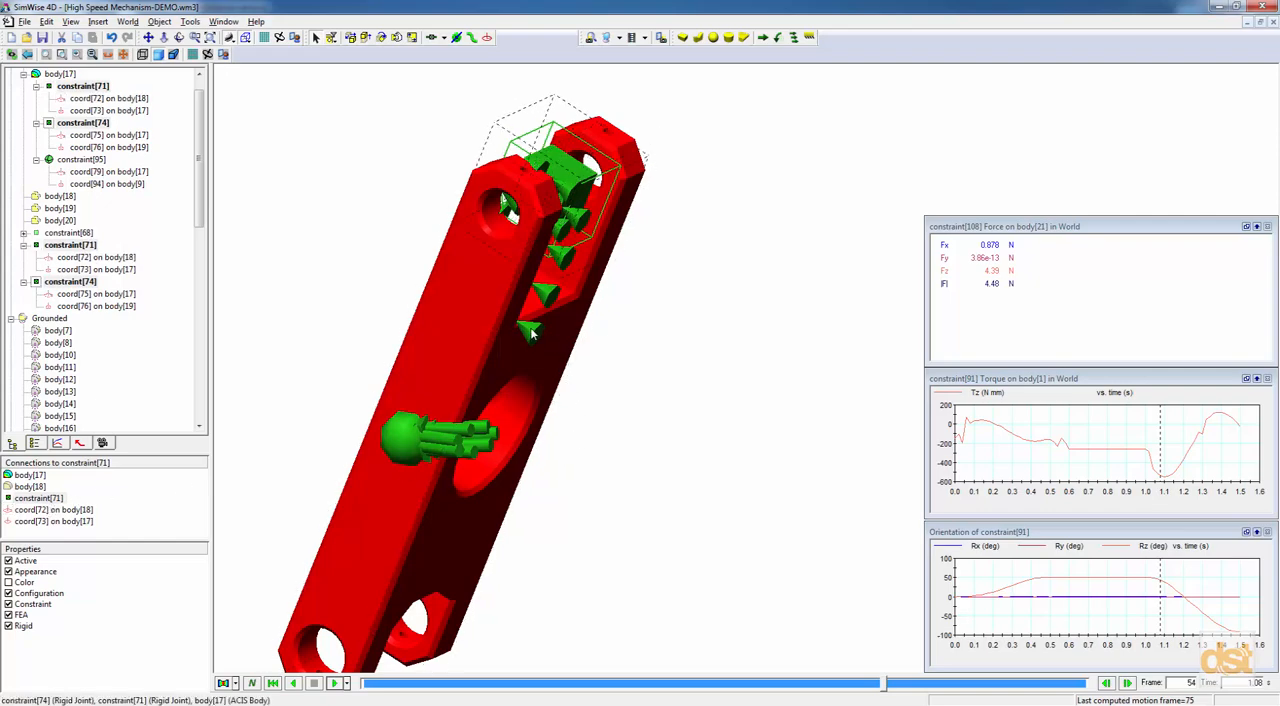
right_click(100, 128)
left_click(117, 164)
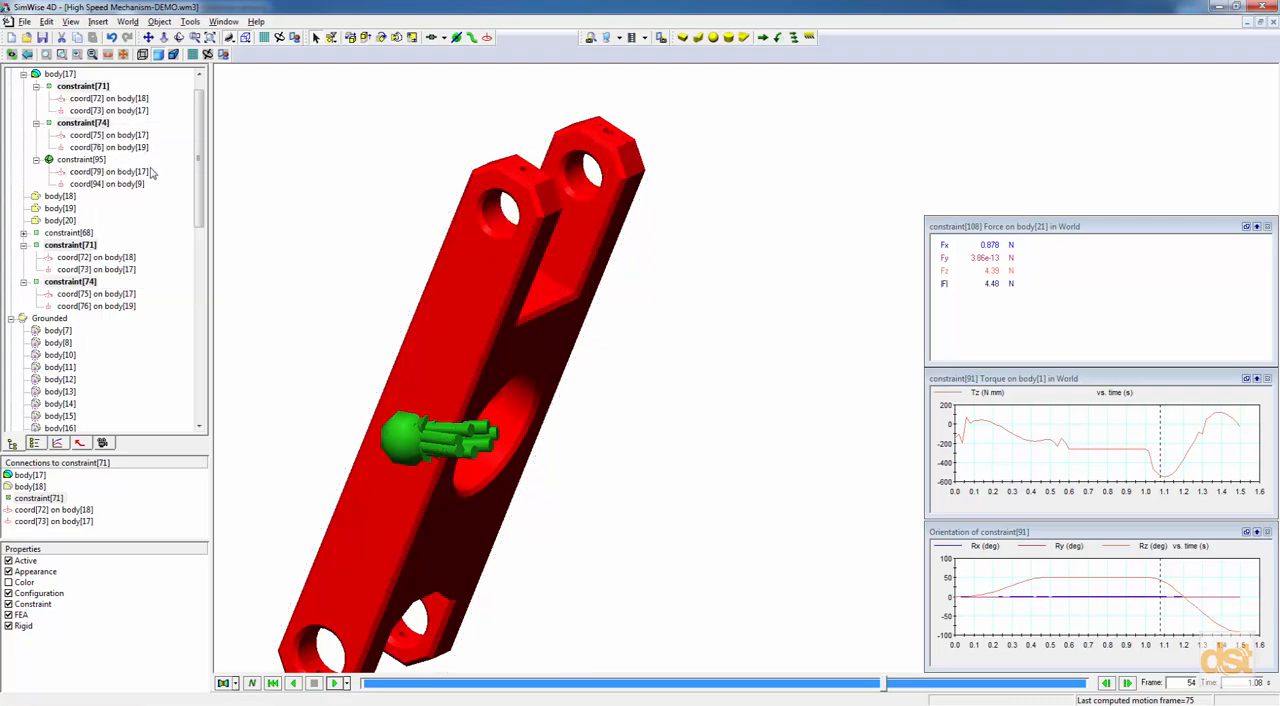
Show only the rigid joint constraint[71] on the lever arm.
left_click(85, 122)
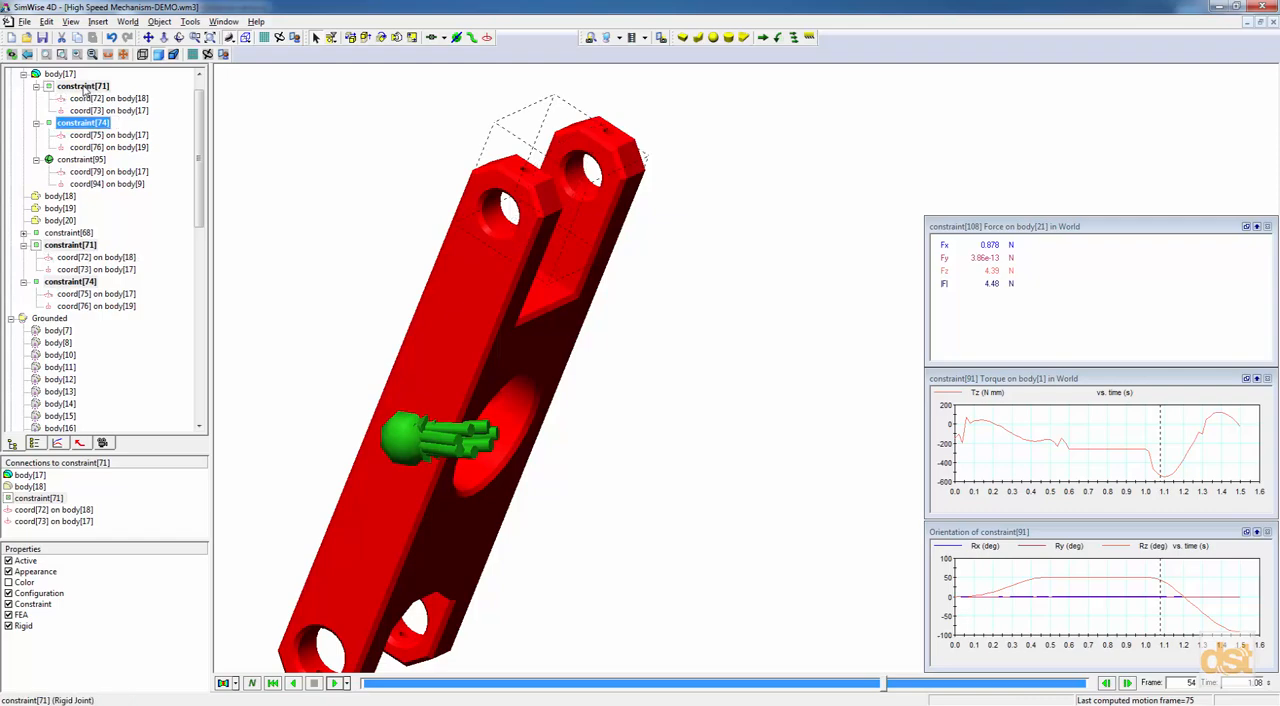
left_click(88, 97)
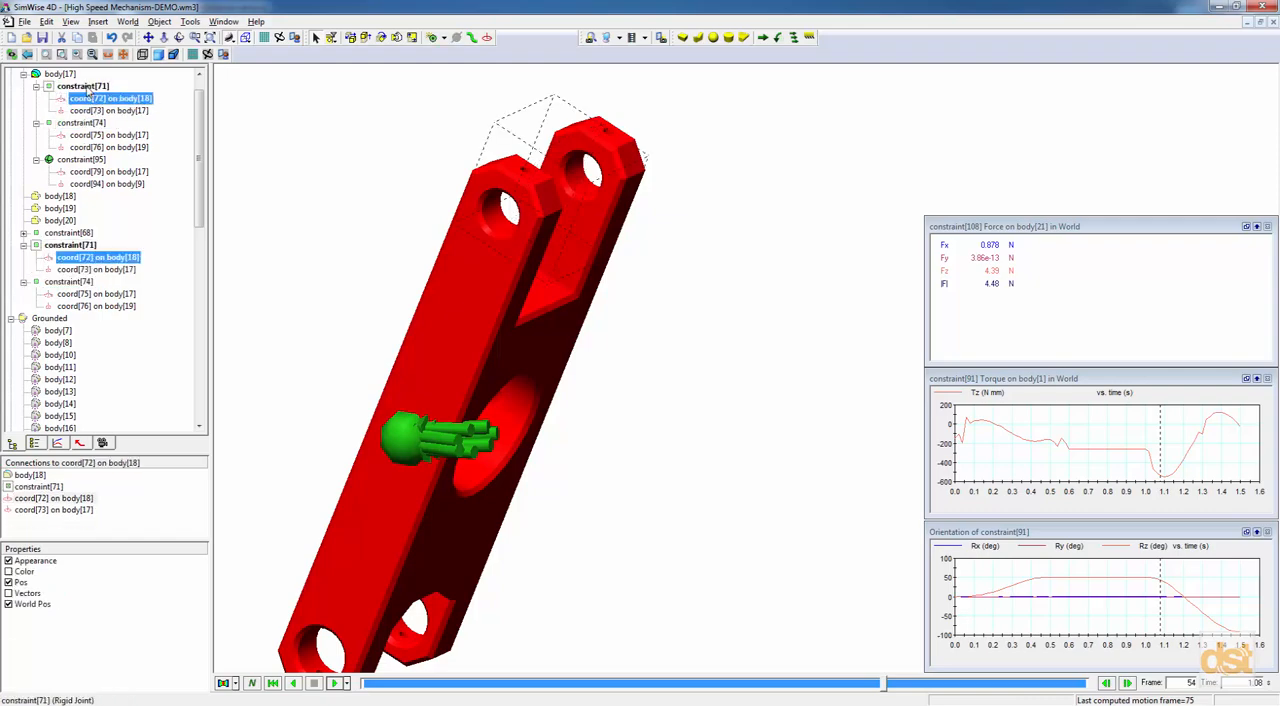
right_click(88, 87)
left_click(105, 123)
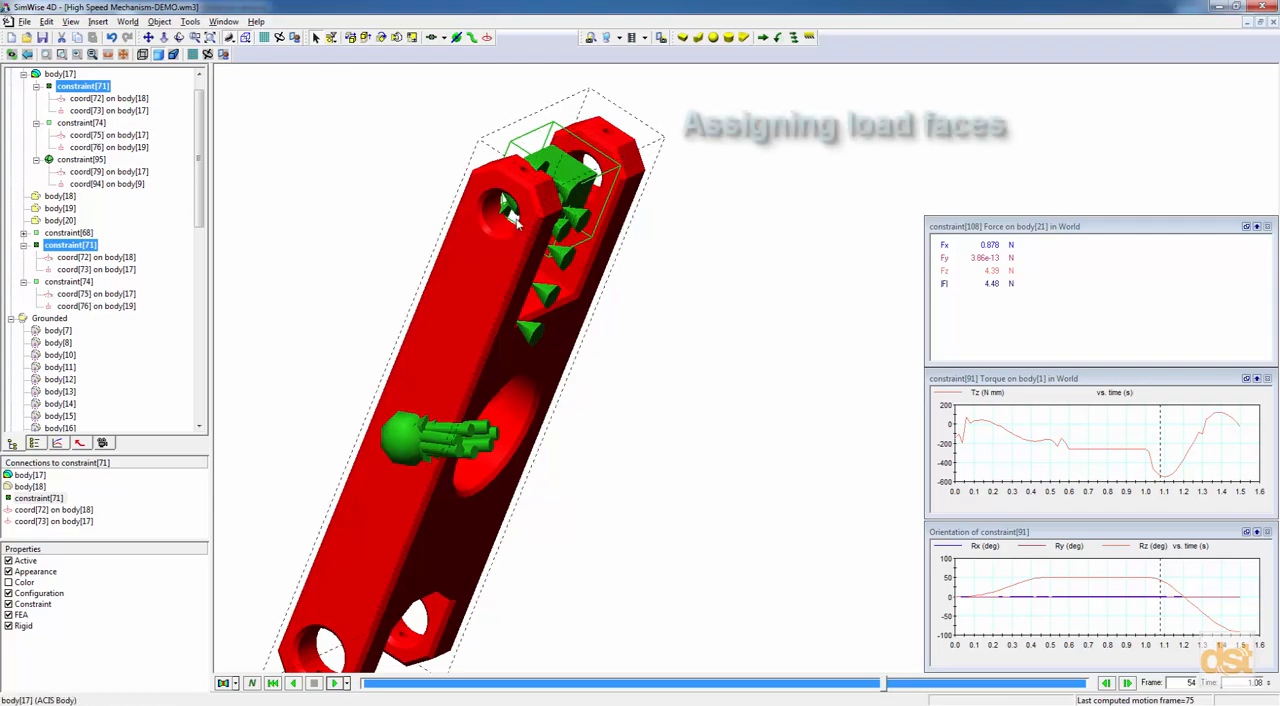
Distribute constraint[71] on the inner cylindrical face of the upper hole in the arm's near side plate.
right_click(569, 256)
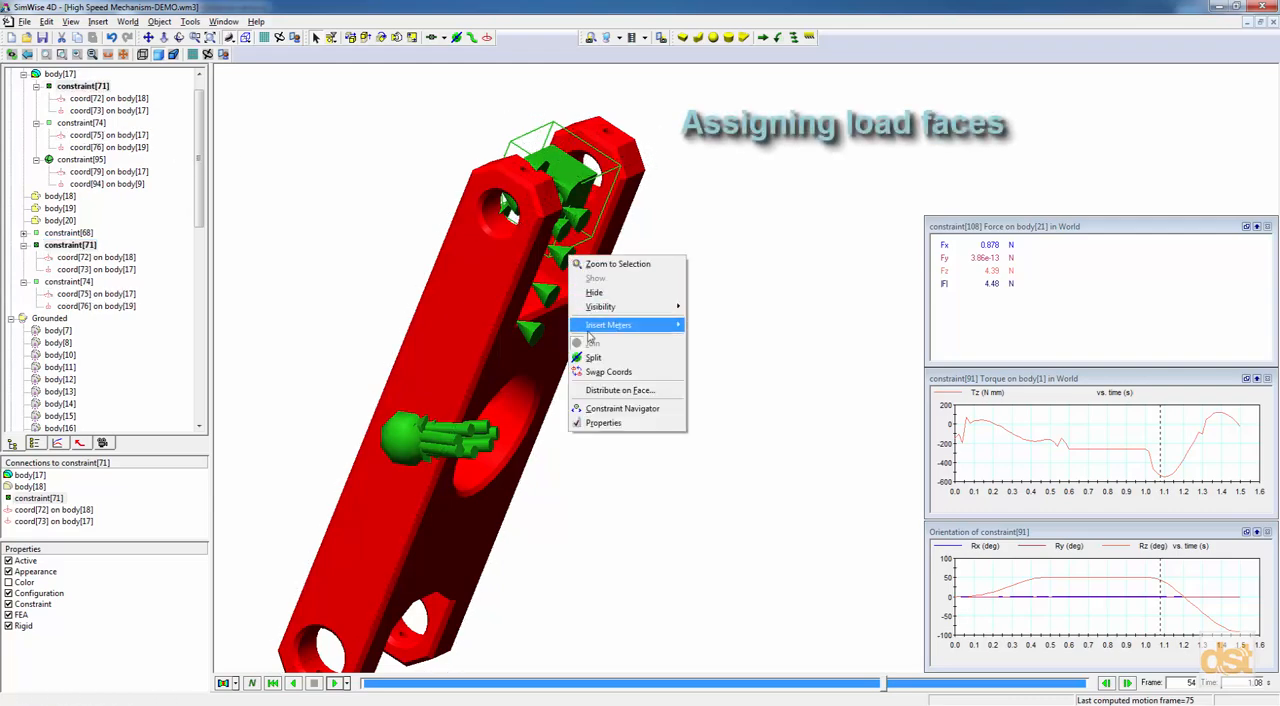
left_click(610, 390)
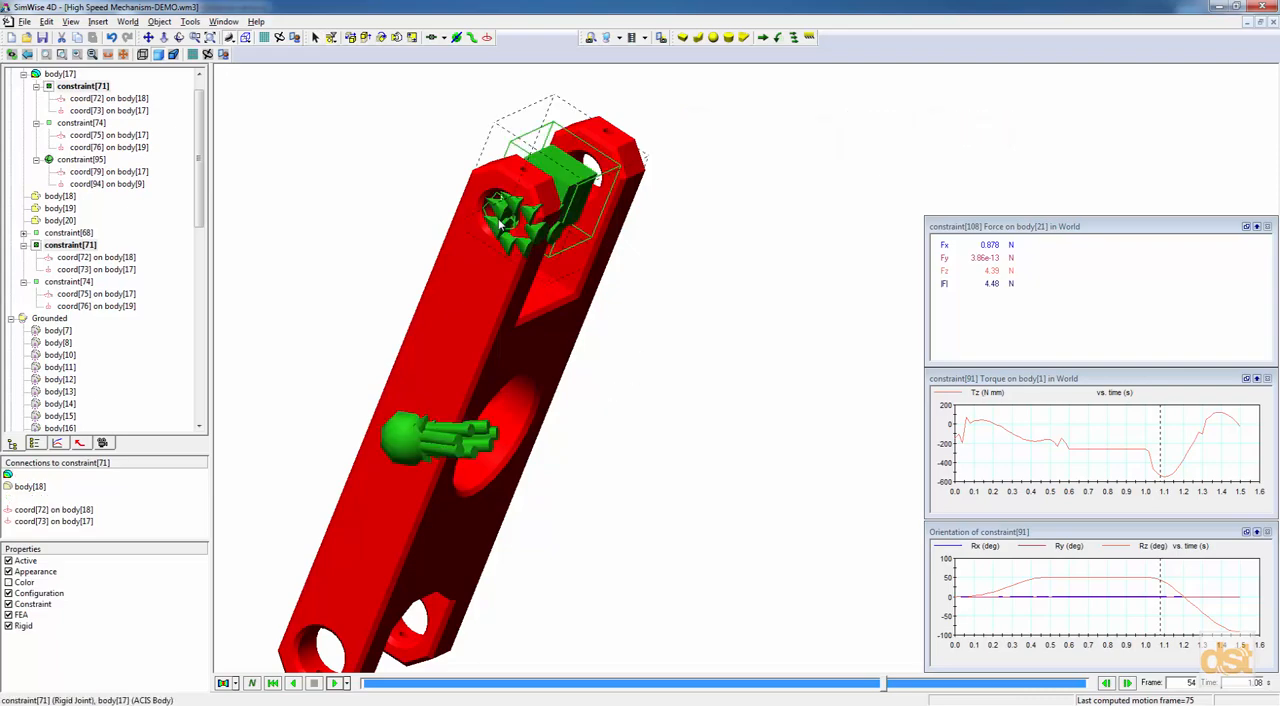
left_click(498, 220)
Distribute constraint[71] also on the inner face of the matching upper hole in the opposite side plate.
middle_click_drag(498, 273, 444, 263)
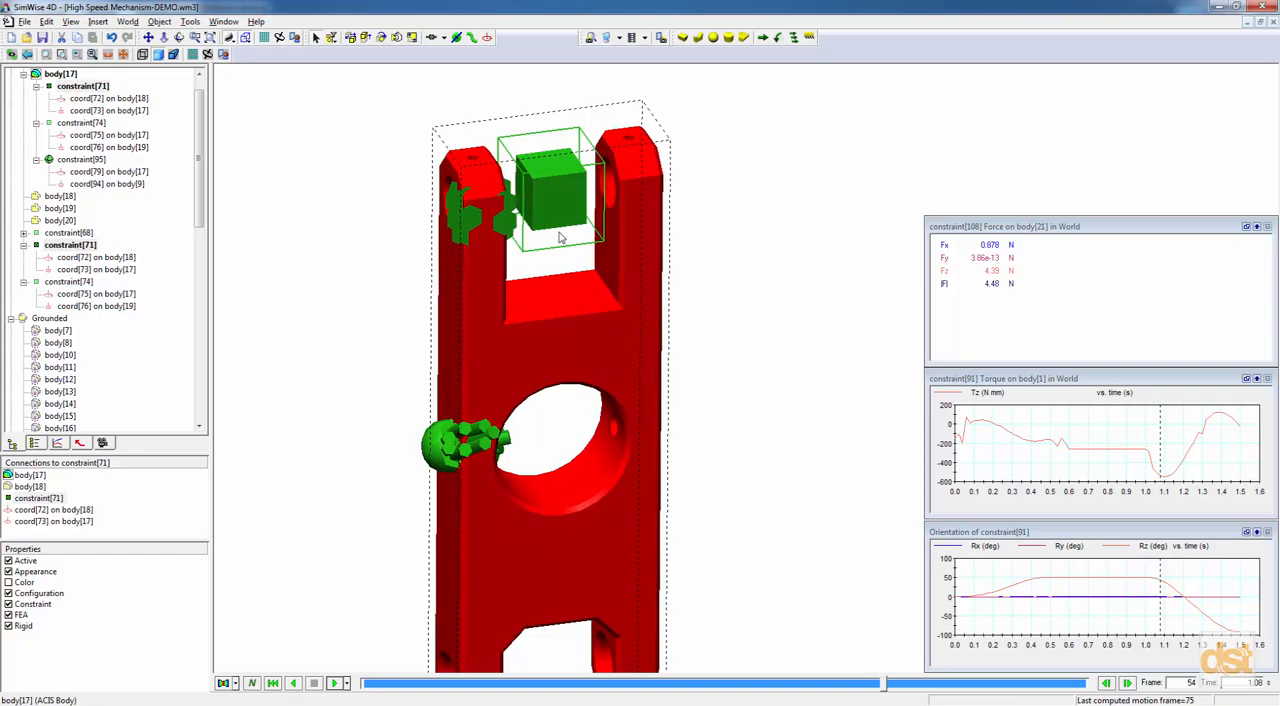
middle_click_drag(425, 338, 467, 342)
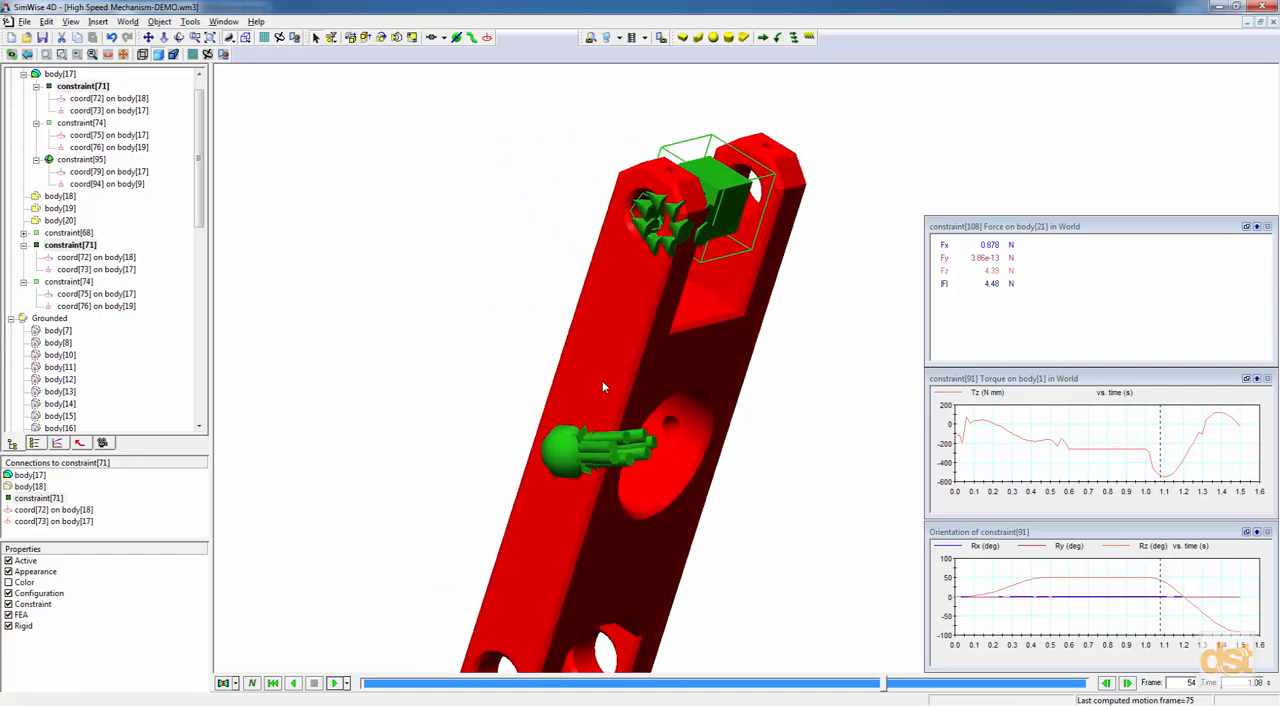
right_click(652, 250)
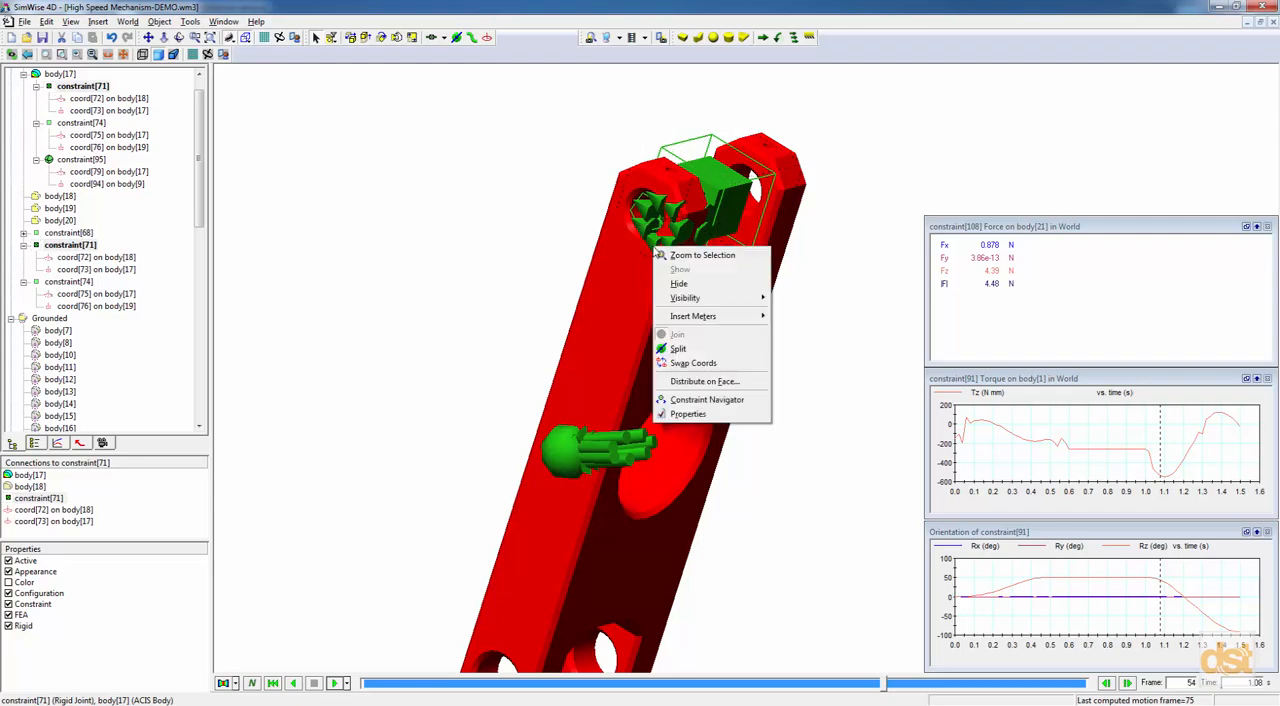
left_click(696, 382)
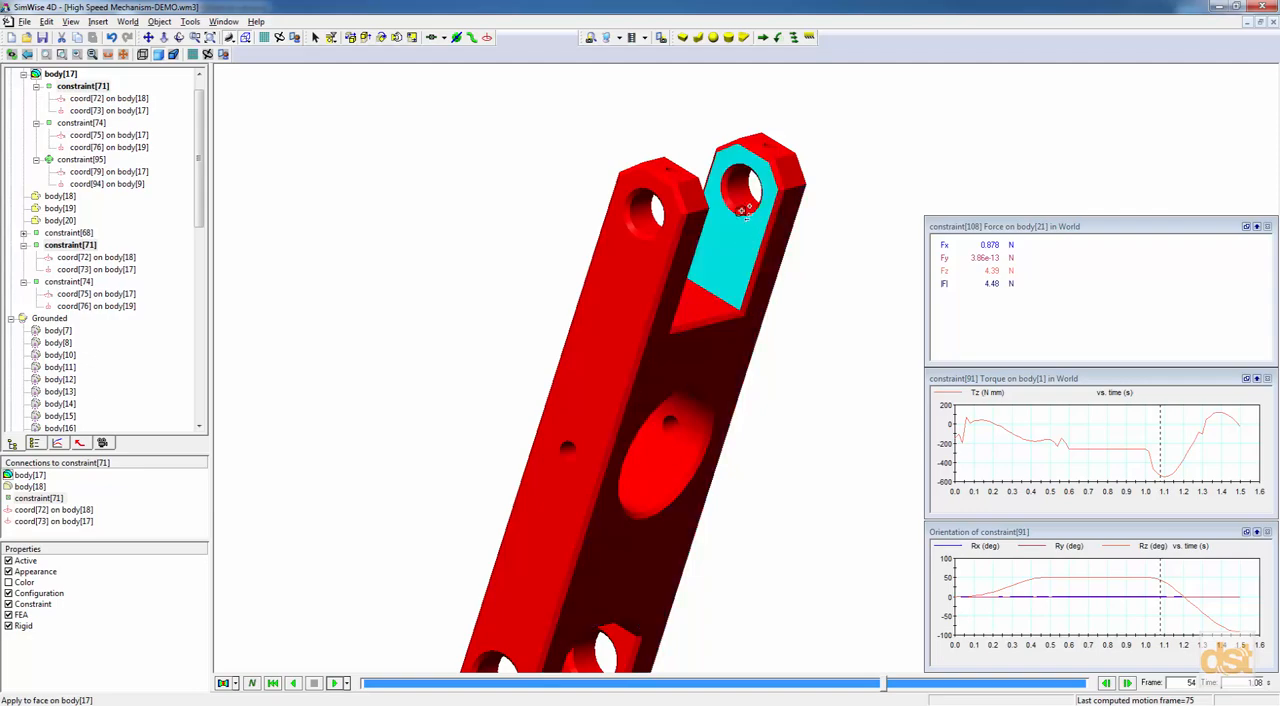
left_click(742, 197)
Hide constraint[71] and show the rigid joint constraint[74] on the lever arm.
middle_click_drag(676, 427, 606, 610)
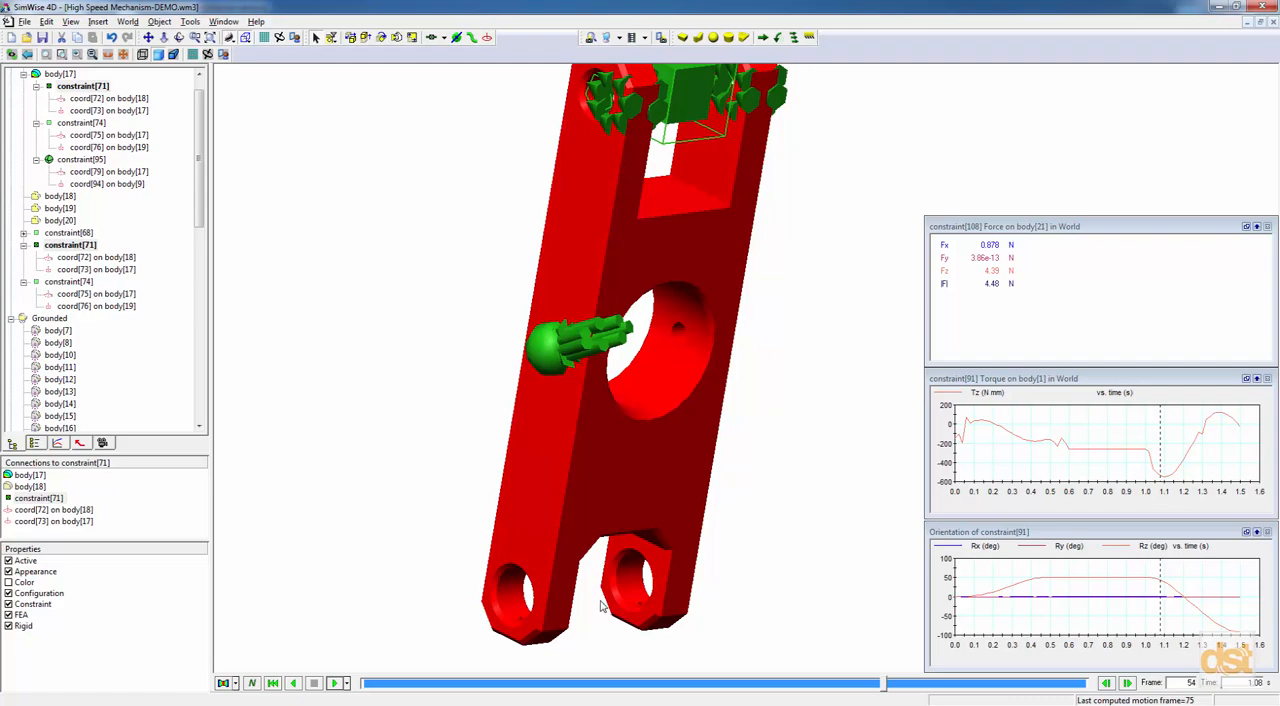
right_click(99, 87)
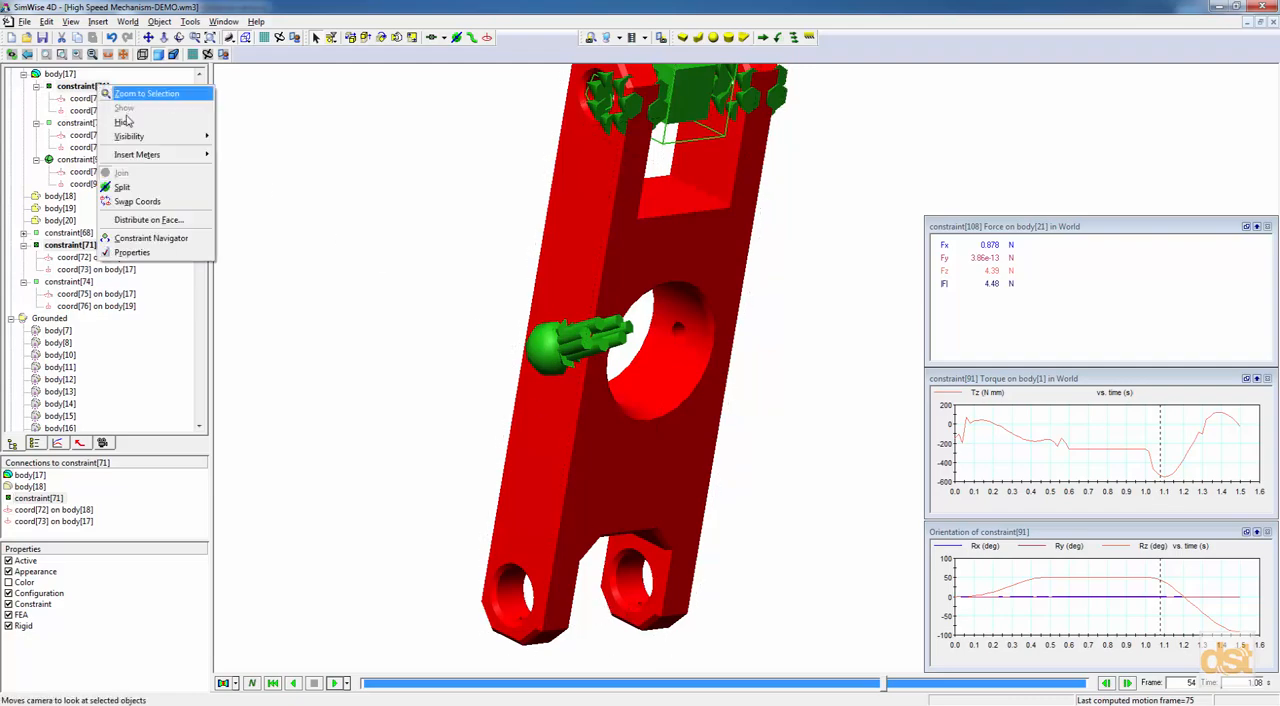
left_click(124, 121)
right_click(89, 124)
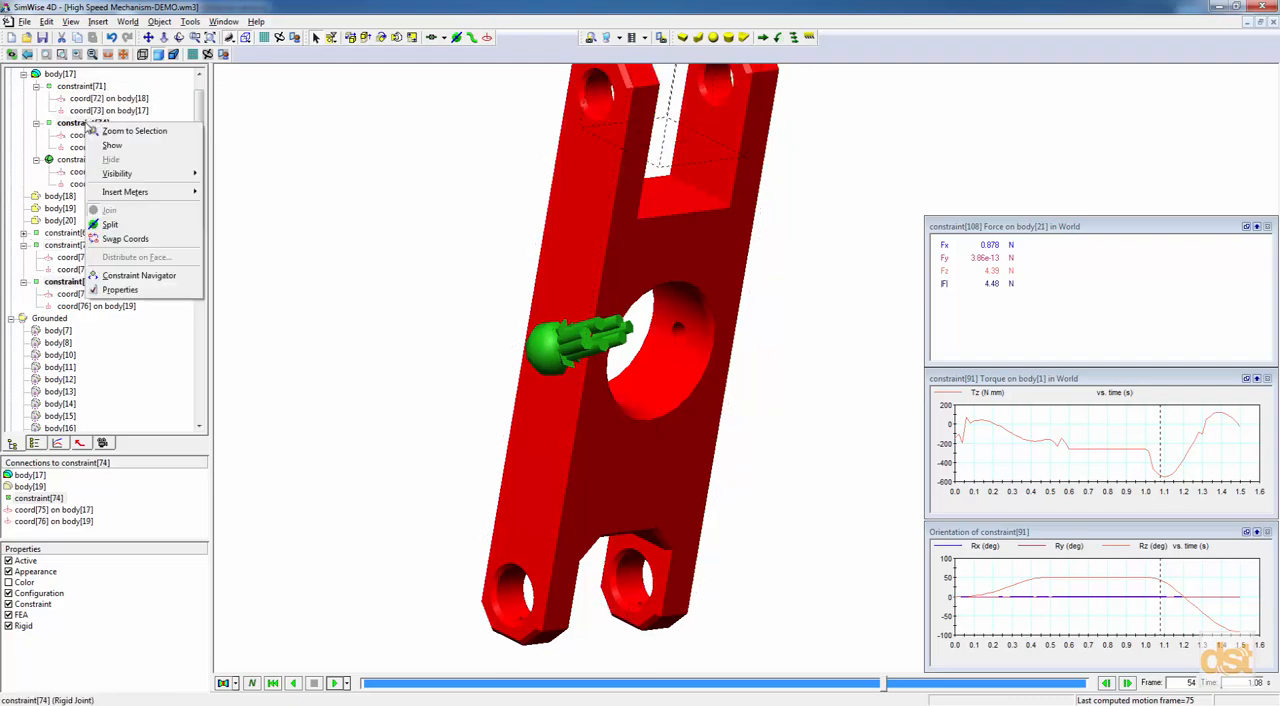
left_click(112, 145)
Distribute constraint[74] on the inner cylindrical face of the lower hole in the arm's near side plate.
middle_click_drag(417, 294, 440, 420)
scroll(726, 316, "down", 1)
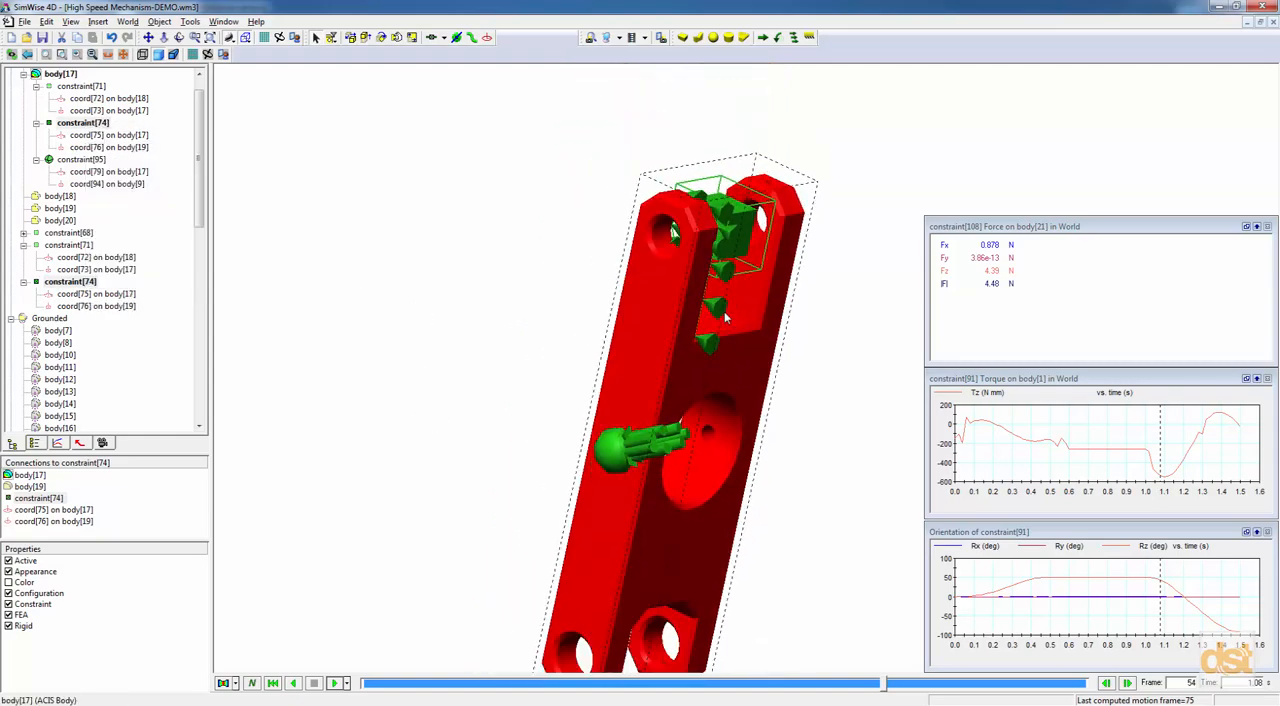
middle_click_drag(696, 370, 679, 337)
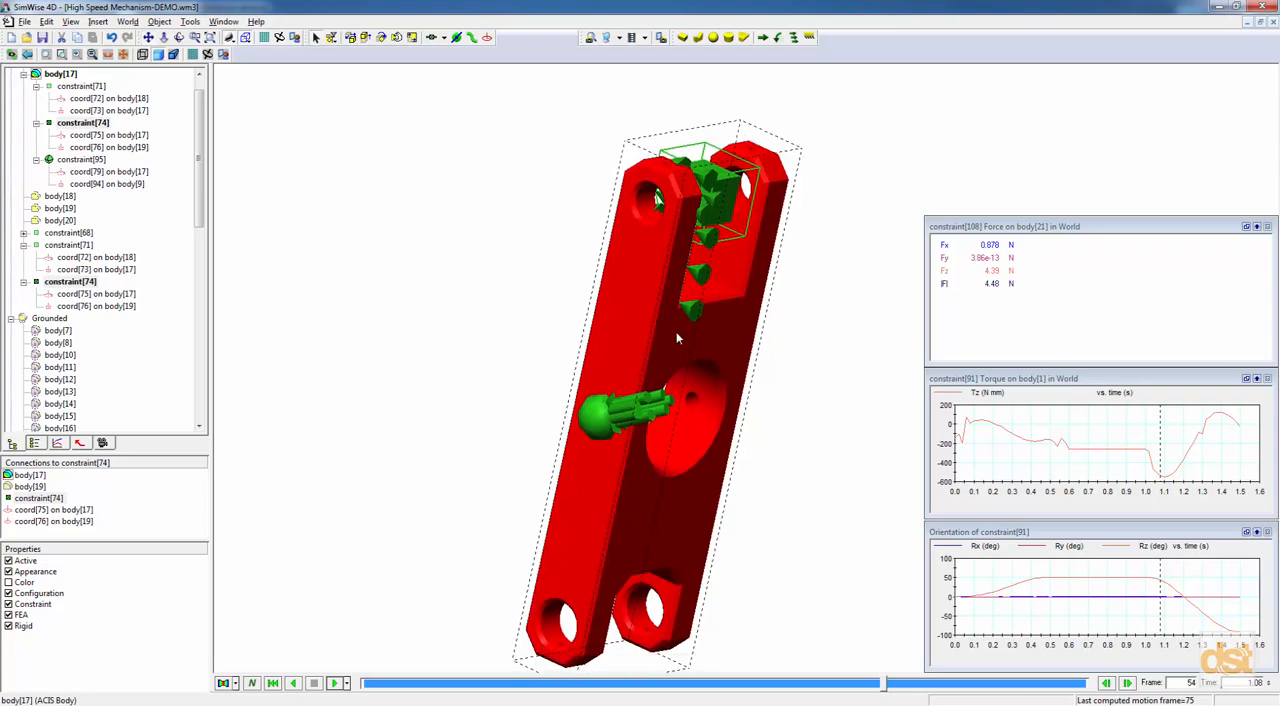
right_click(703, 279)
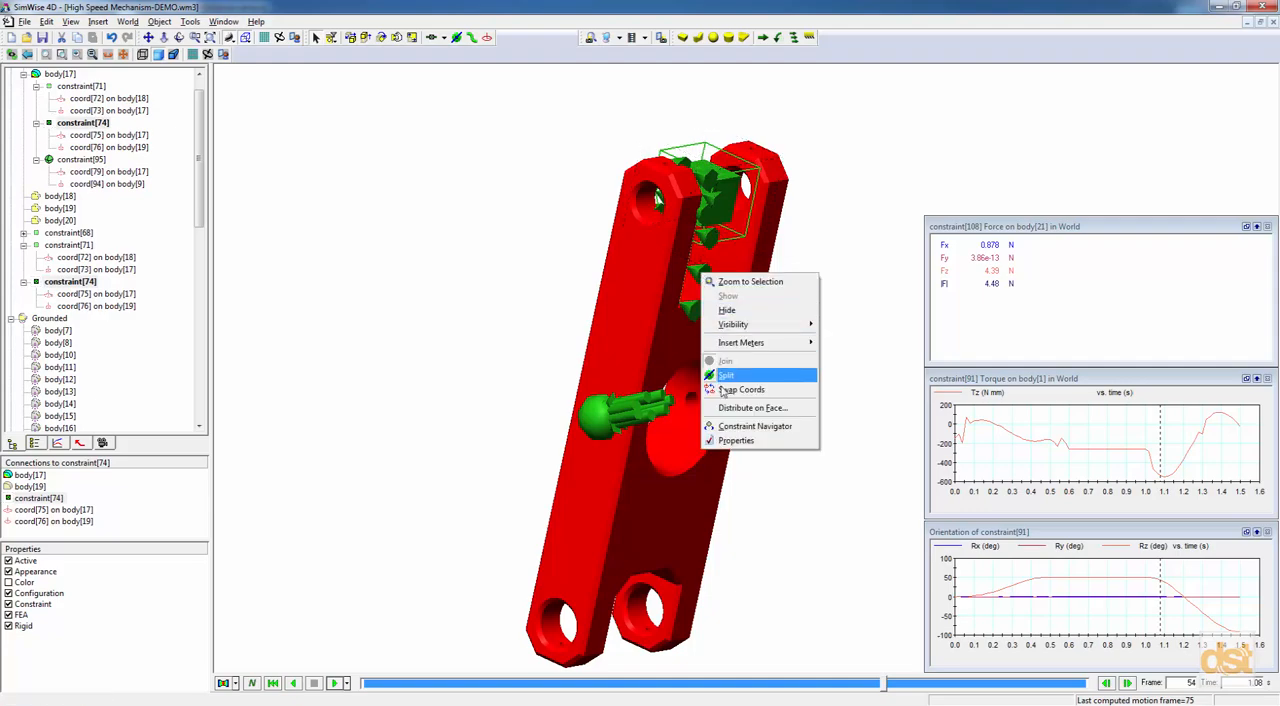
left_click(742, 409)
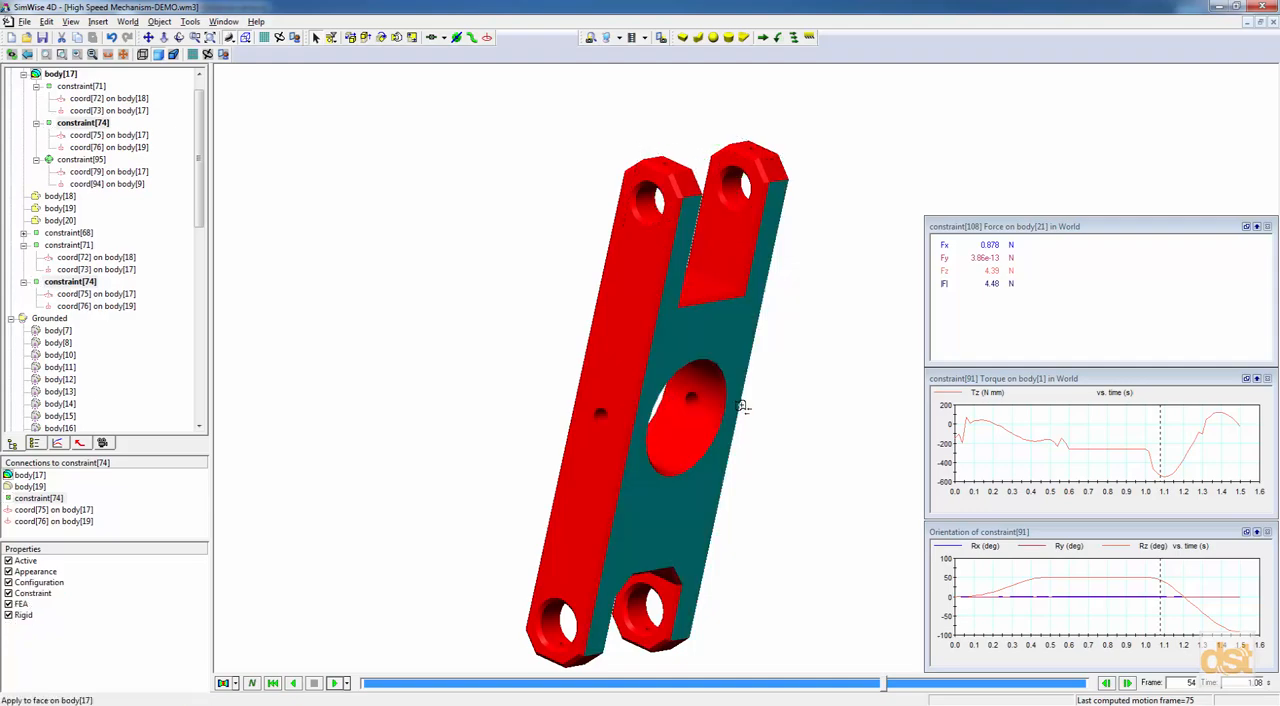
left_click(561, 627)
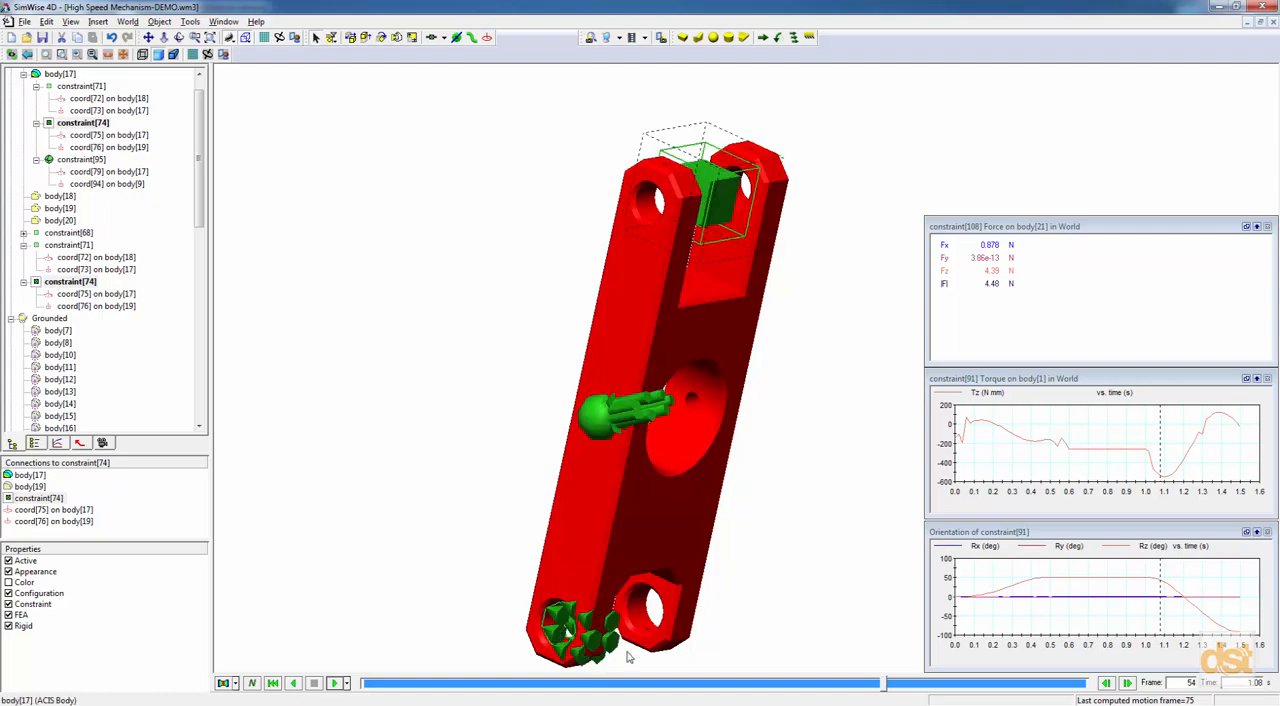
Distribute constraint[74] also on the inner face of the matching lower hole in the opposite side plate.
left_click(646, 612)
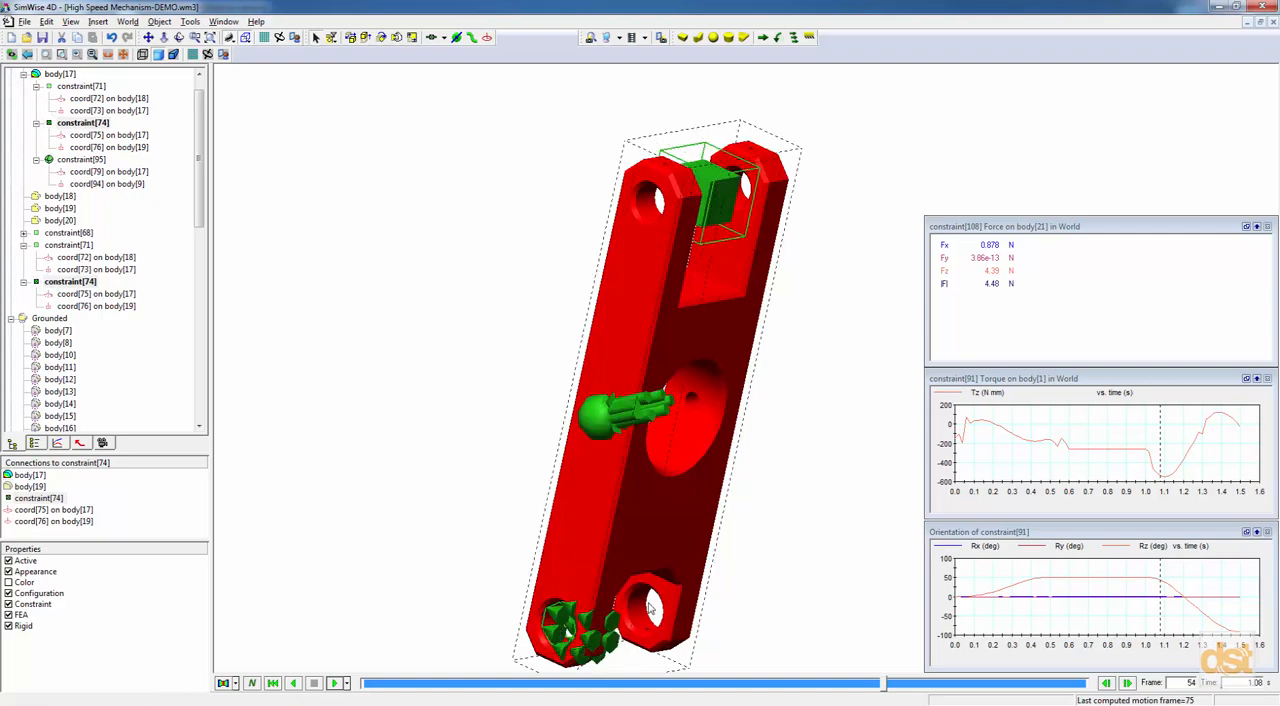
right_click(616, 648)
left_click(658, 603)
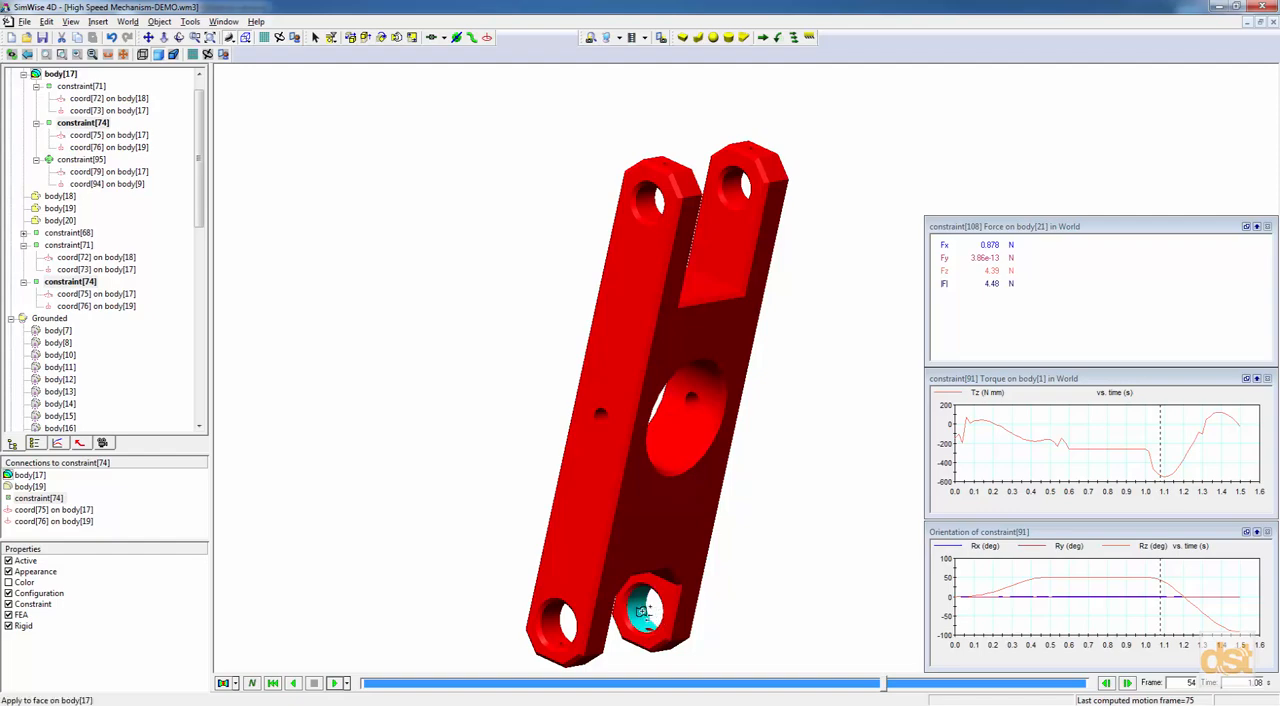
left_click(648, 615)
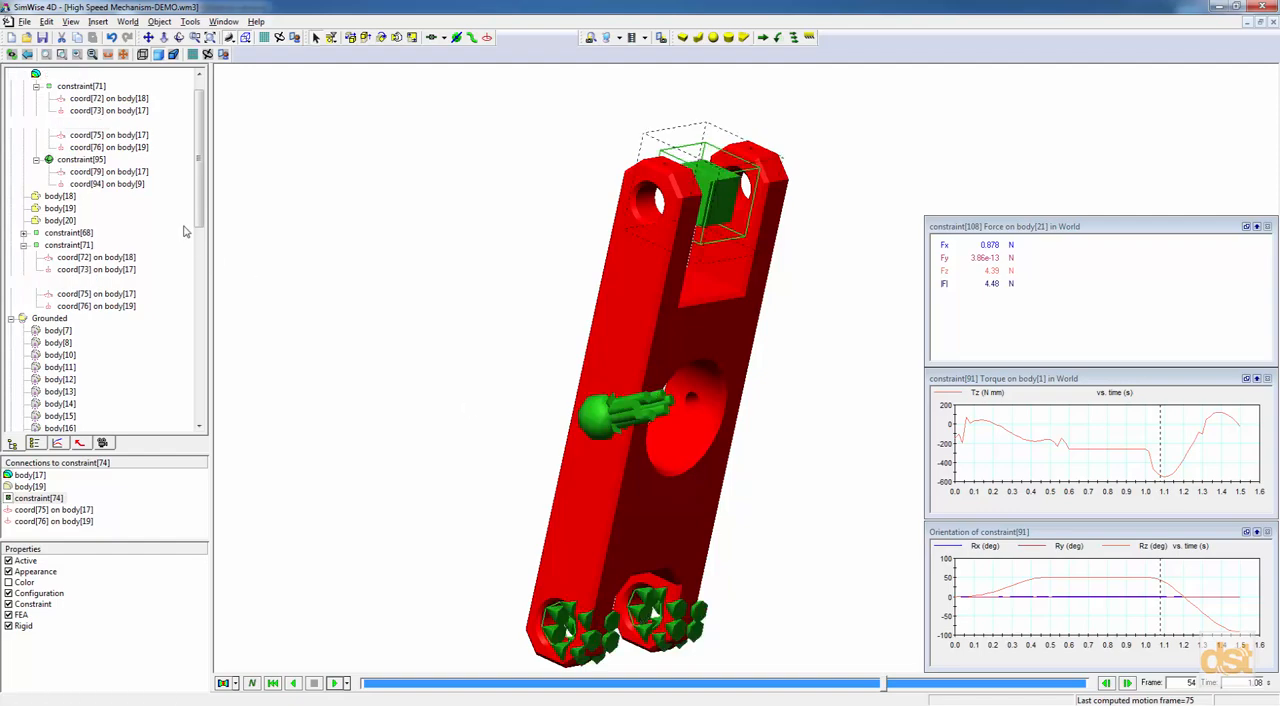
Show constraint[71] on the lever arm again alongside constraint[74].
right_click(85, 88)
left_click(112, 105)
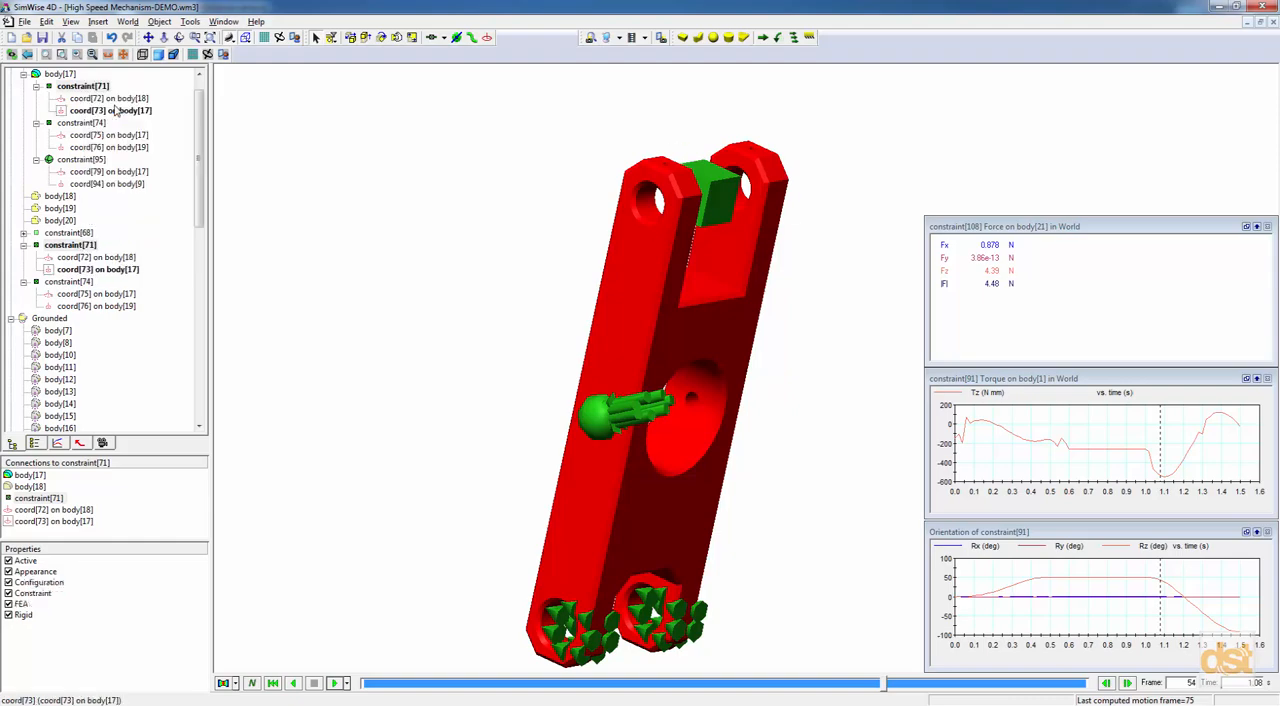
mouse_move(439, 363)
middle_mouse_down()
mouse_move(393, 362)
mouse_move(451, 366)
middle_mouse_up()
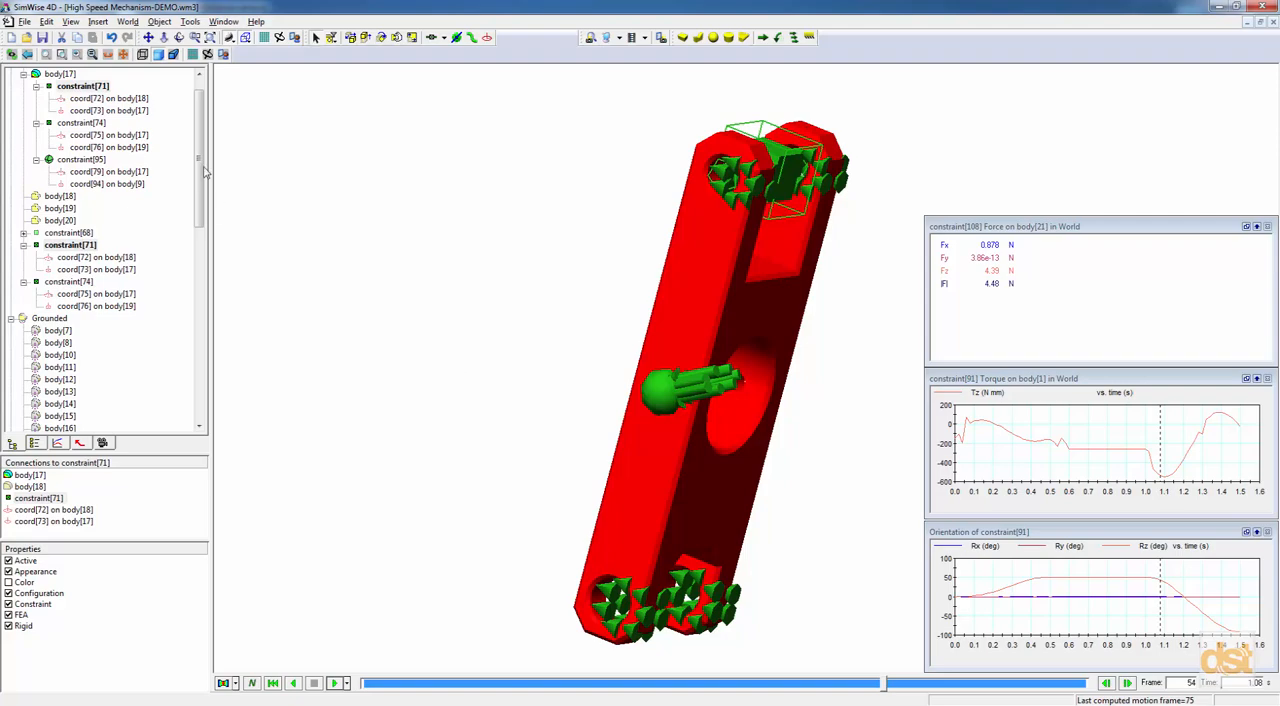
Show all objects of the High Speed Mechanism-DEMO assembly again.
scroll(202, 128, "up", 1)
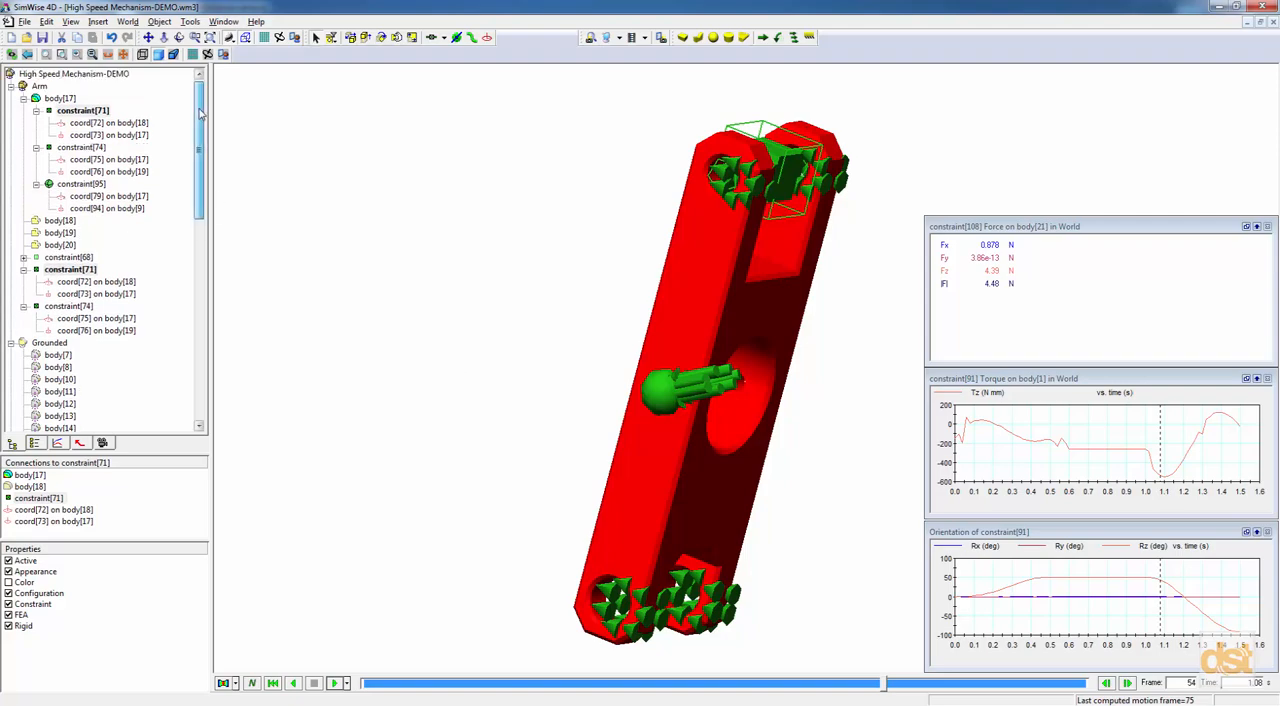
right_click(44, 82)
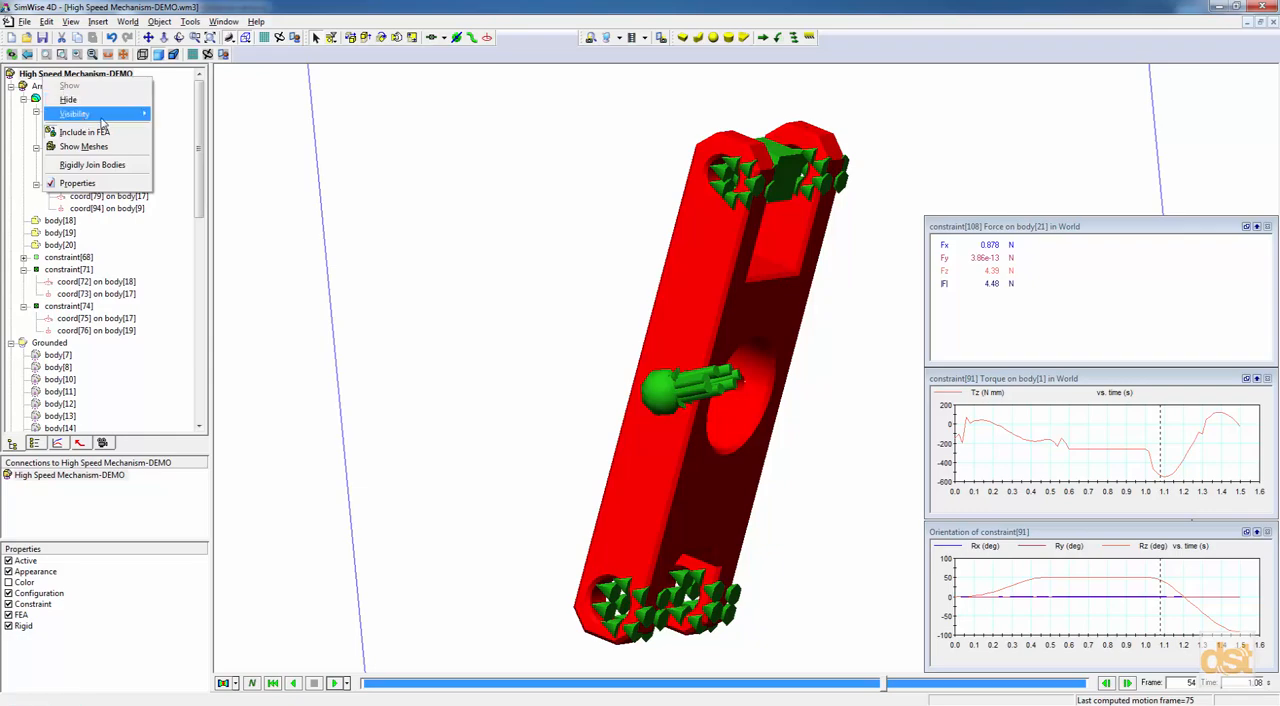
mouse_move(104, 115)
left_click(262, 113)
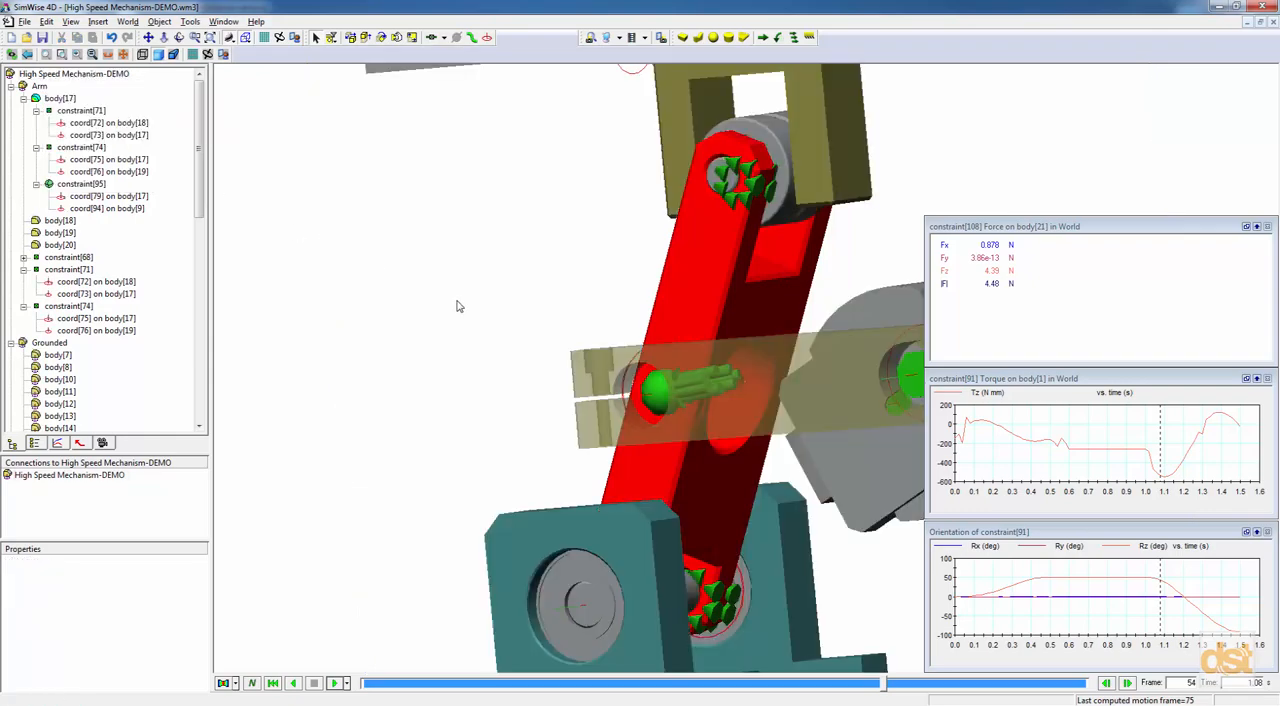
scroll(458, 306, "down", 5)
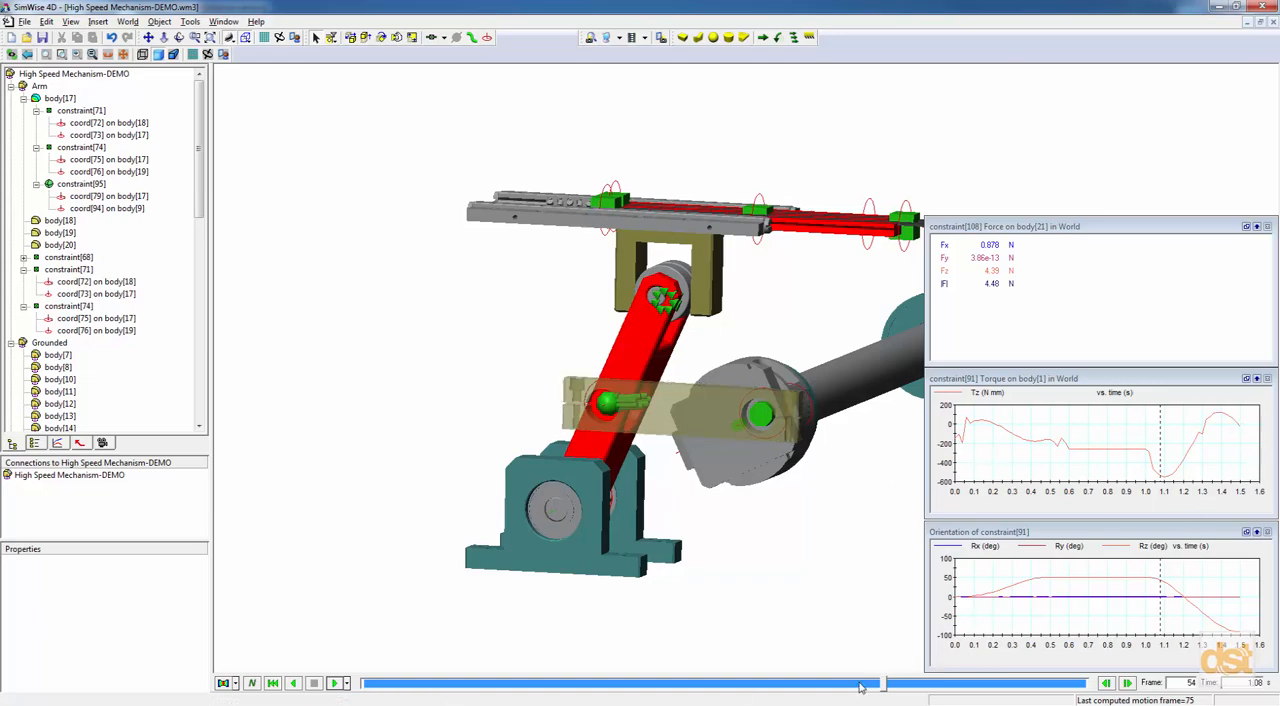
Move the simulation to frame 56 (1.12 s) and solve the stress FEA of the arm for that frame.
left_click_drag(885, 683, 907, 696)
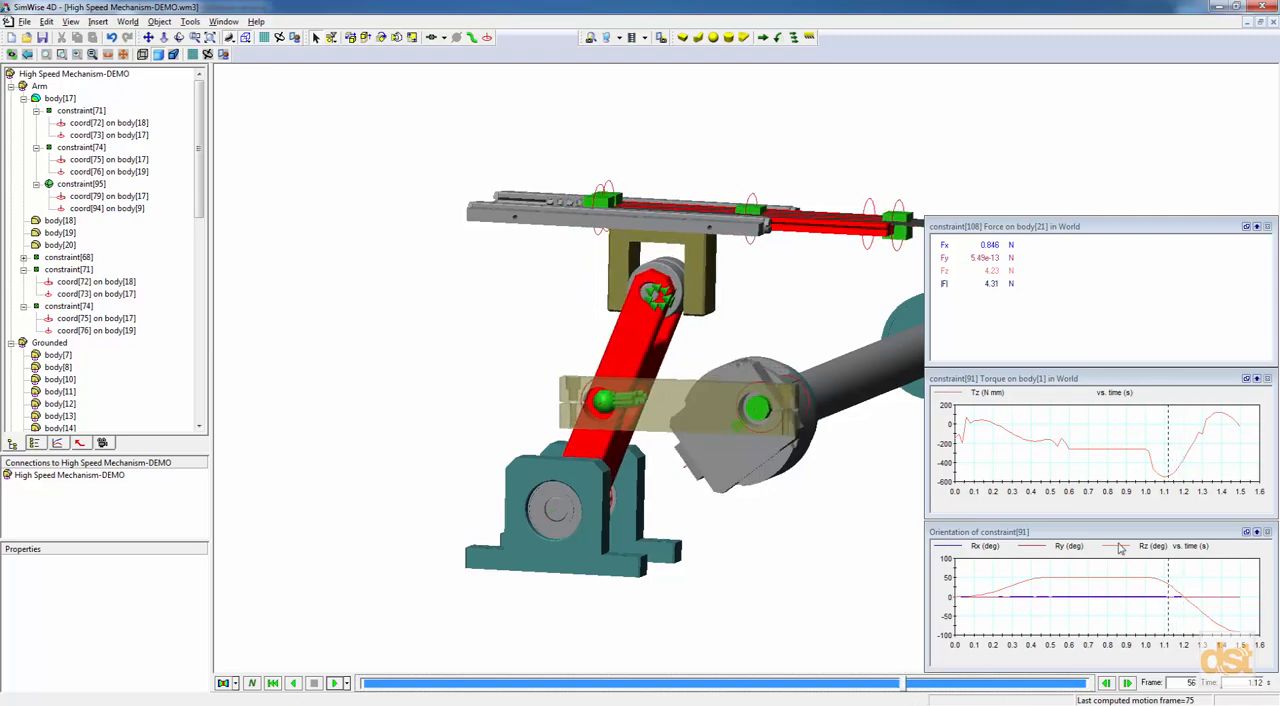
left_click(617, 376)
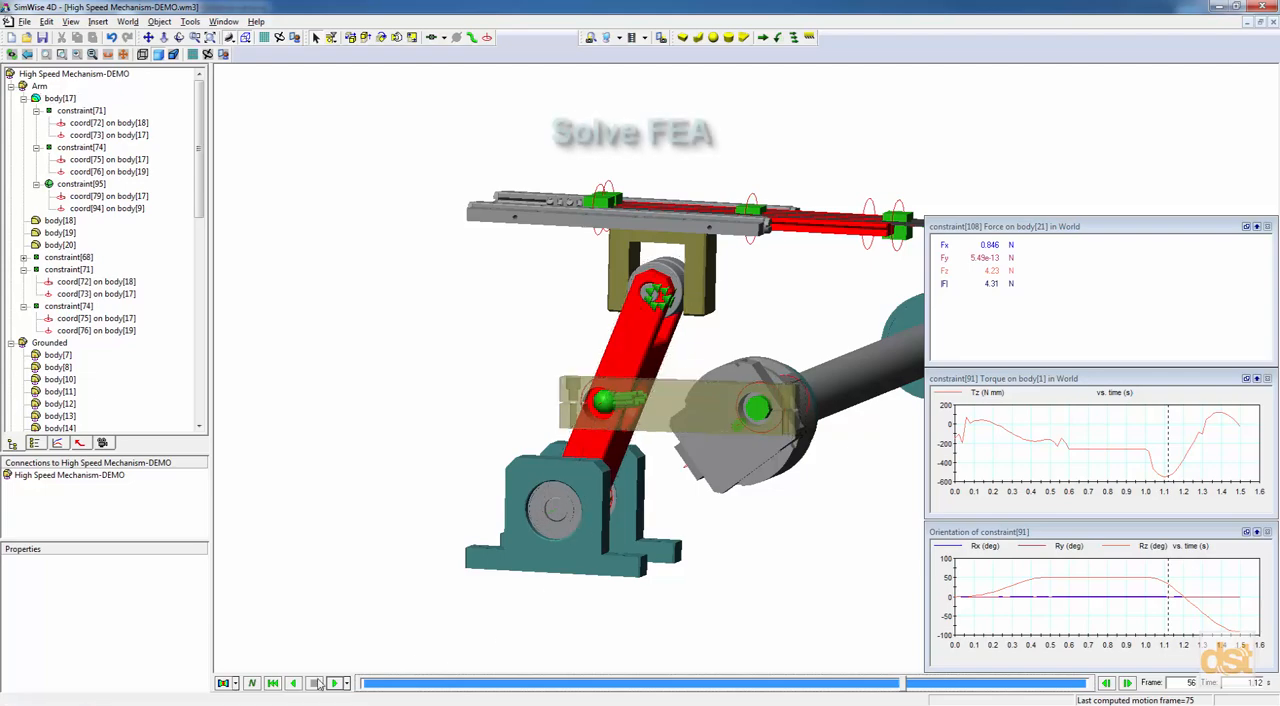
left_click(222, 683)
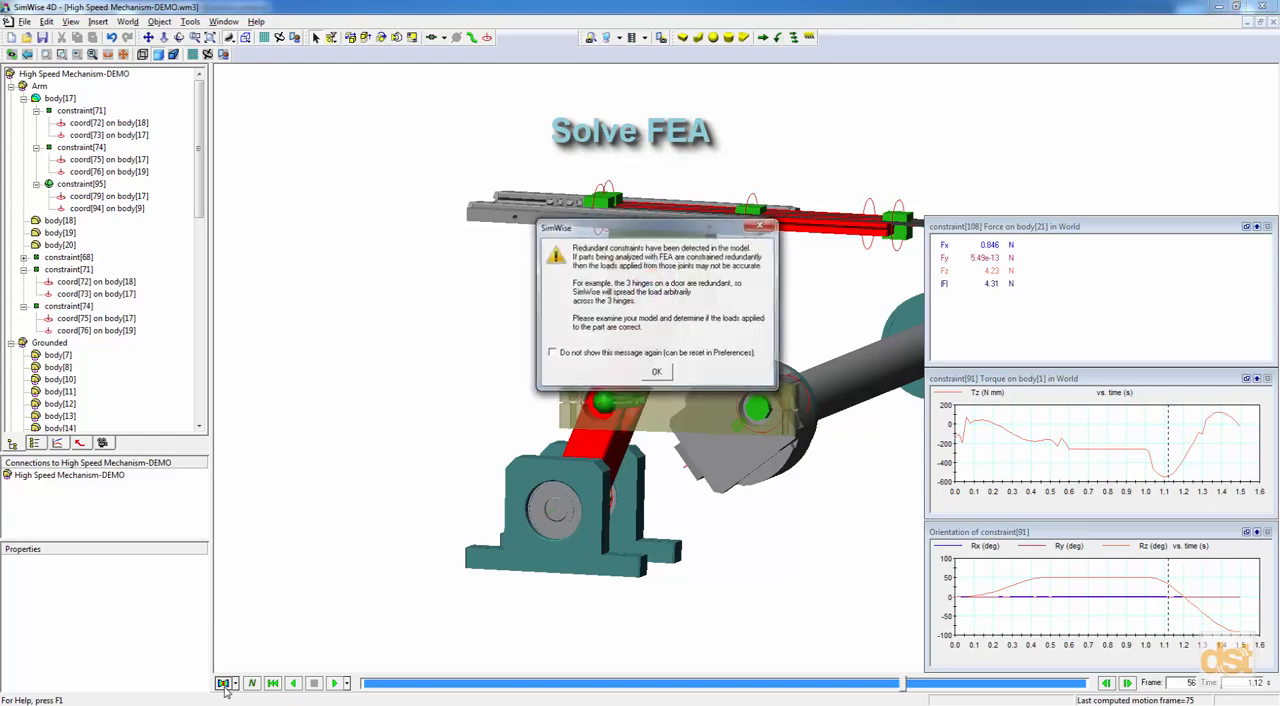
left_click(656, 372)
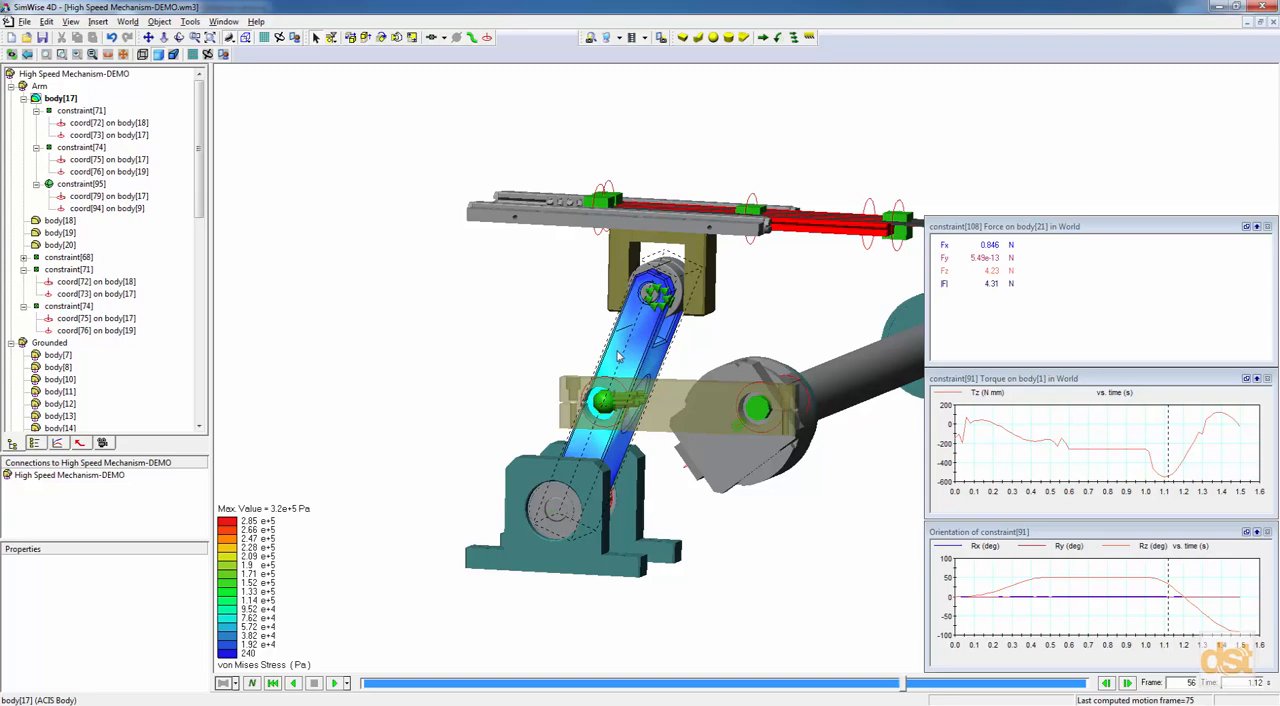
Examine the datasets and stress components that the FEA contour legend offers.
right_click(230, 538)
mouse_move(257, 577)
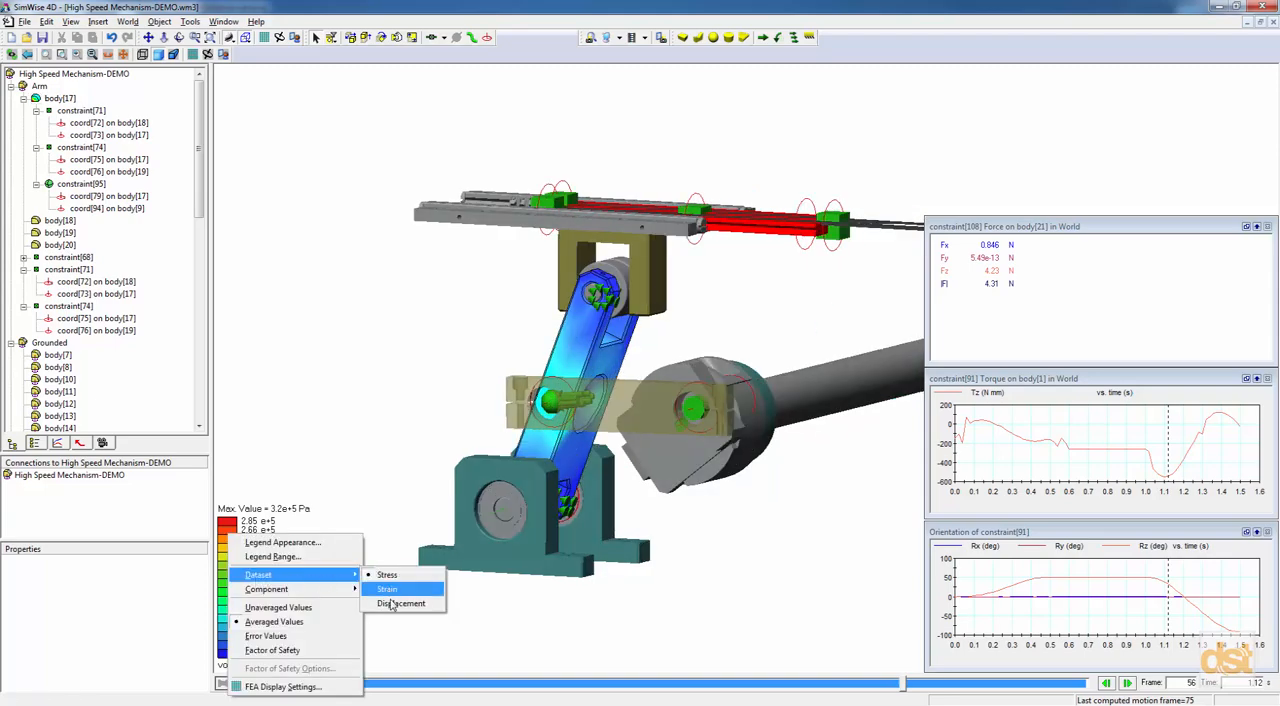
mouse_move(327, 596)
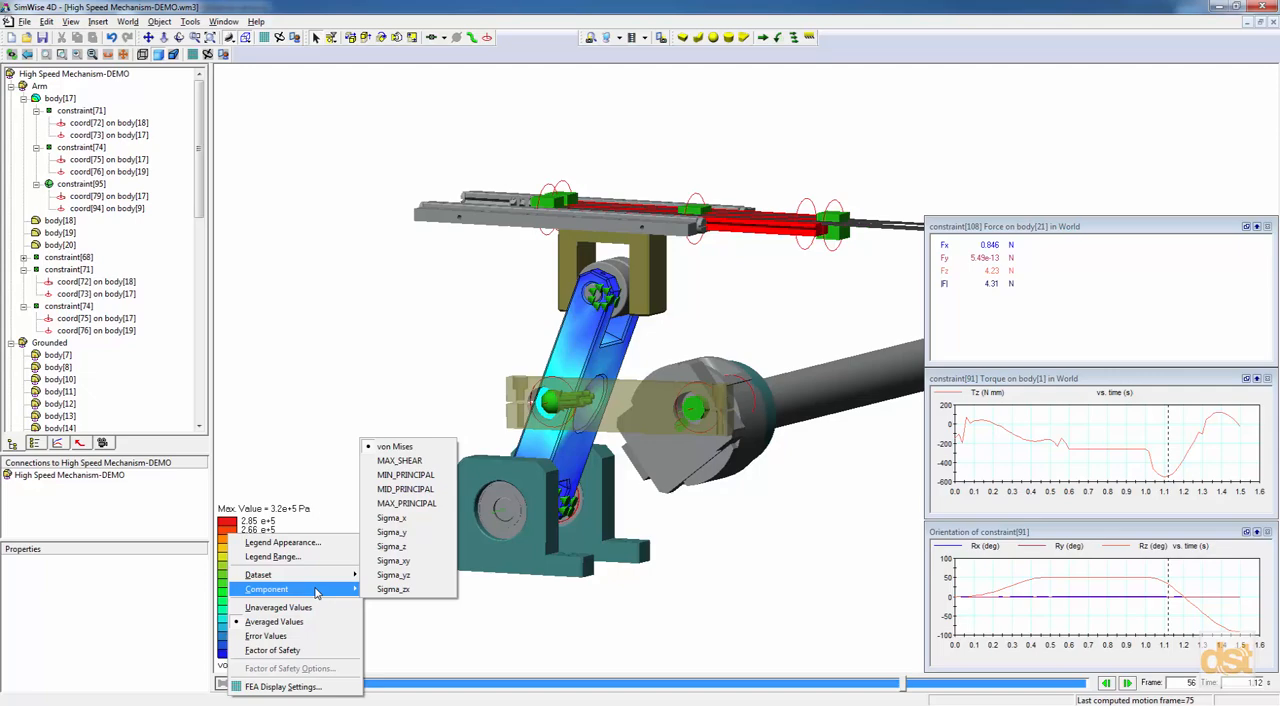
left_click(521, 618)
Hide everything except the lever arm body[17] to isolate its von Mises stress contours.
mouse_move(611, 406)
middle_mouse_down()
mouse_move(641, 401)
mouse_move(603, 383)
middle_mouse_up()
scroll(602, 383, "up", 1)
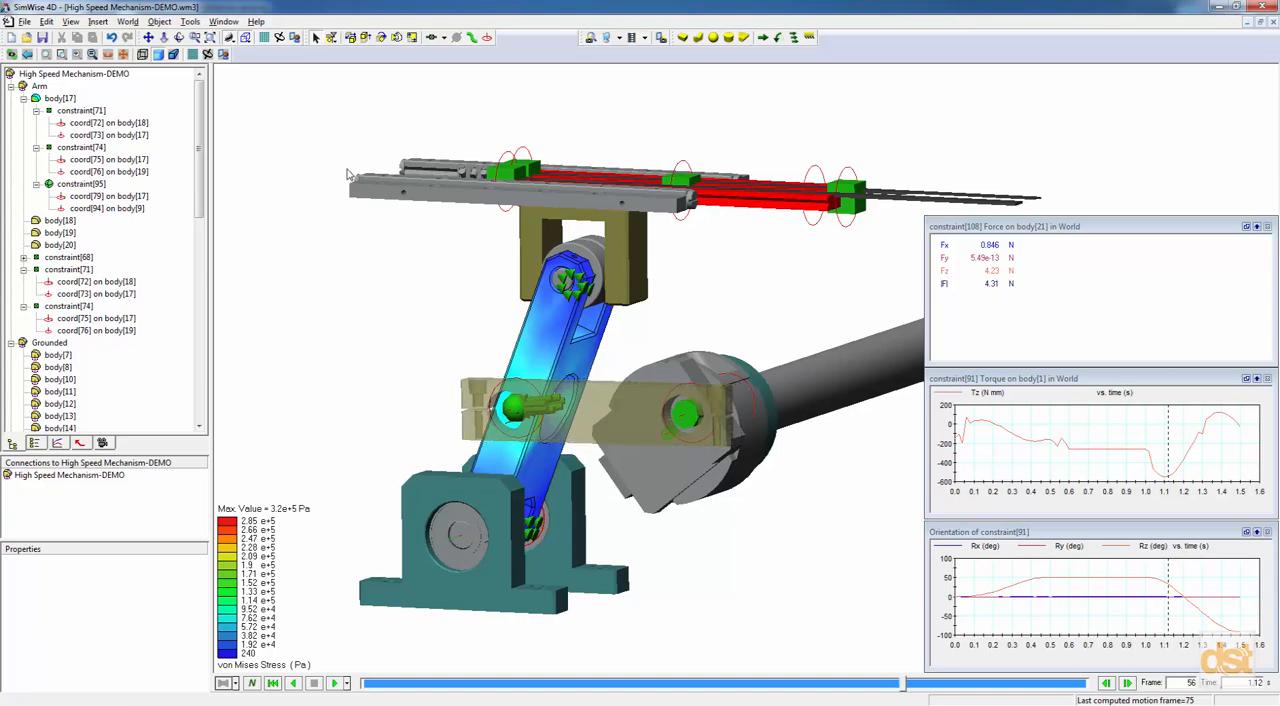
right_click(63, 102)
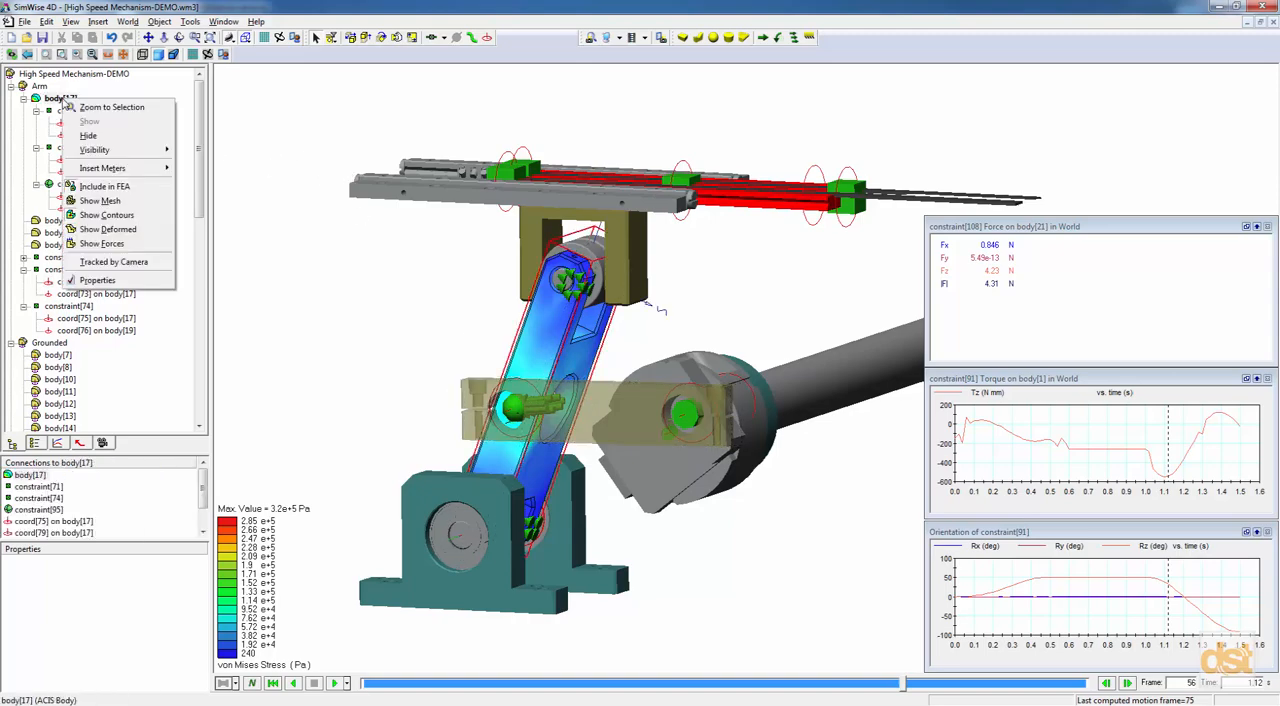
mouse_move(100, 154)
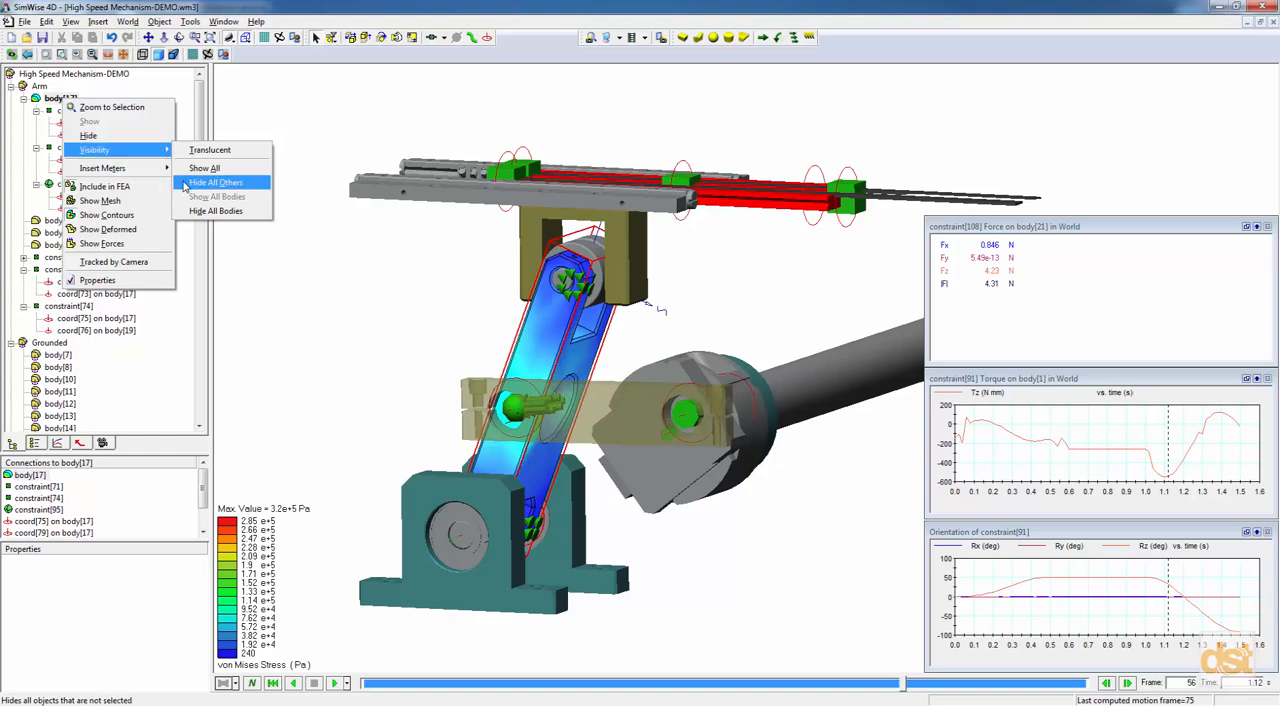
left_click(214, 182)
scroll(404, 384, "up", 3)
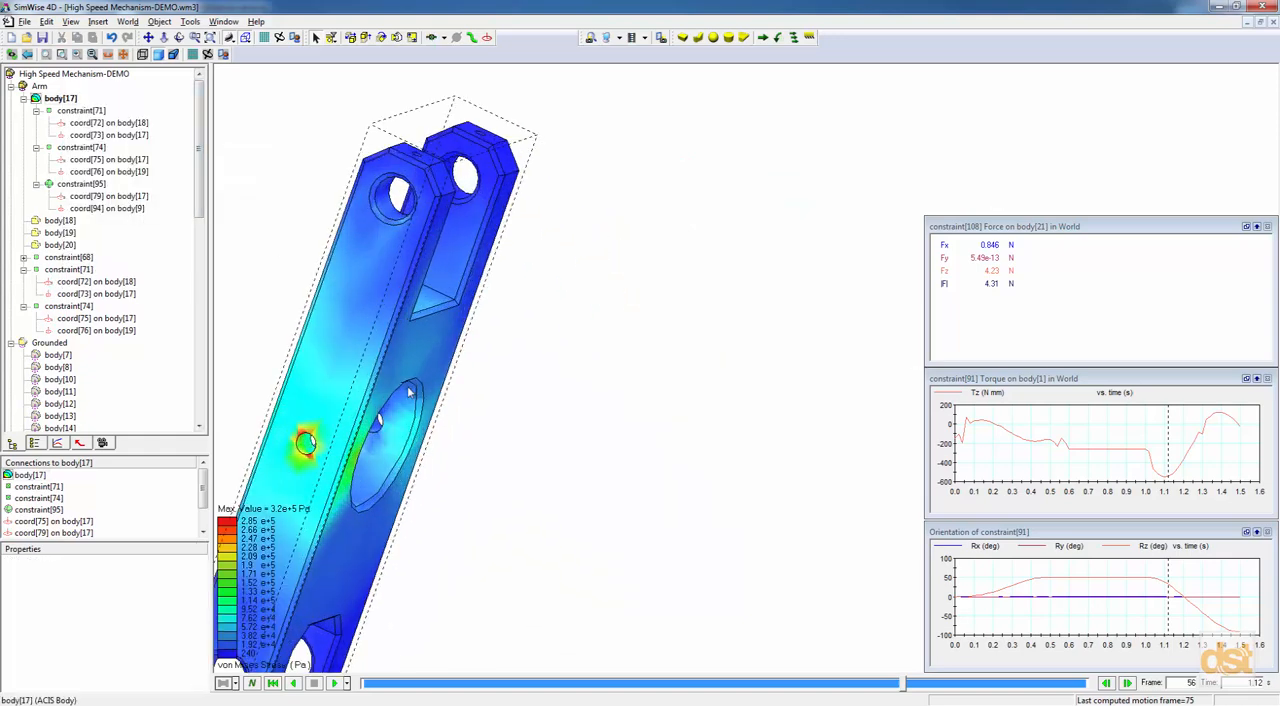
middle_click_drag(437, 421, 700, 366)
left_click(696, 369)
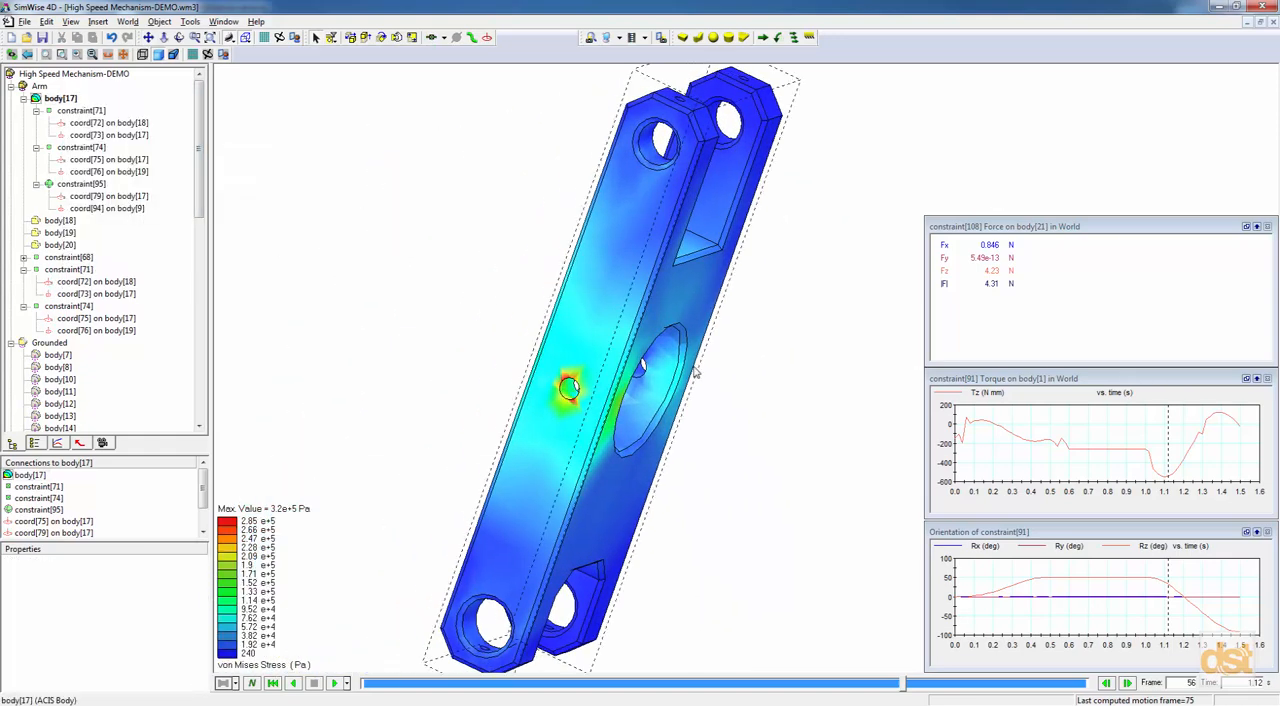
Show the finite element mesh on the lever arm over the stress contours.
right_click(604, 261)
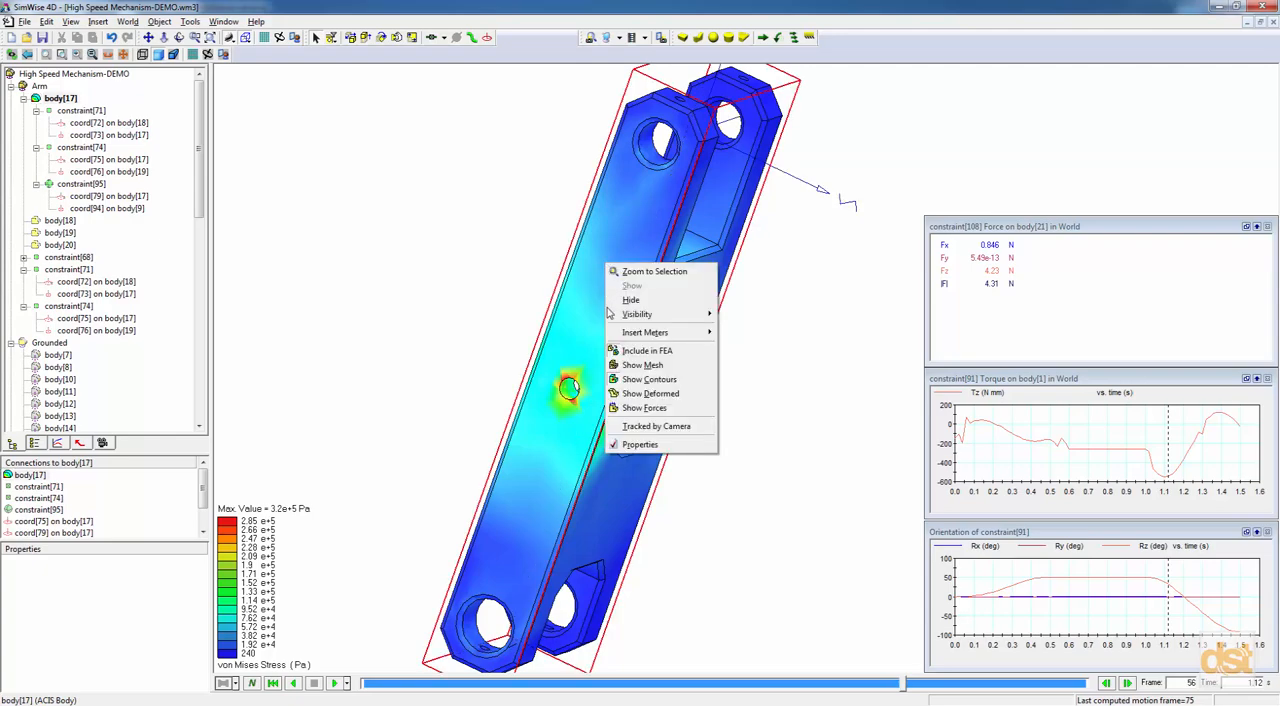
left_click(636, 365)
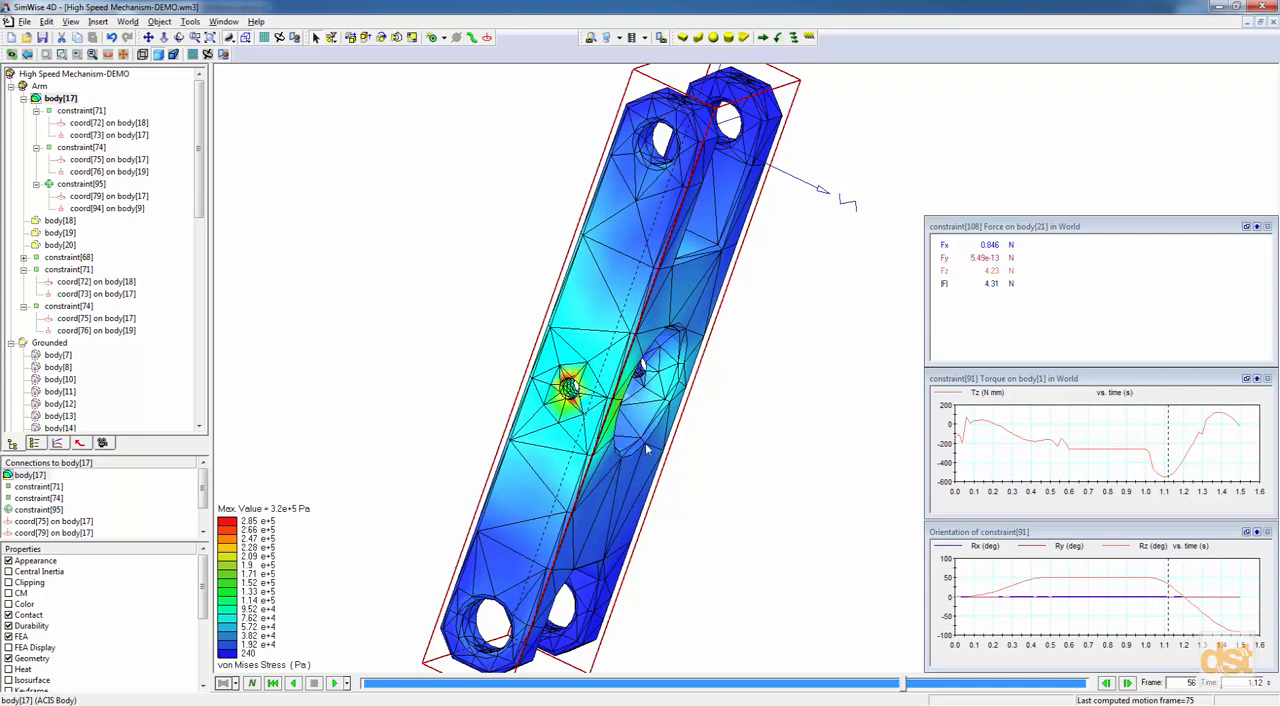
mouse_move(706, 471)
middle_mouse_down()
mouse_move(656, 464)
mouse_move(694, 460)
mouse_move(704, 474)
middle_mouse_up()
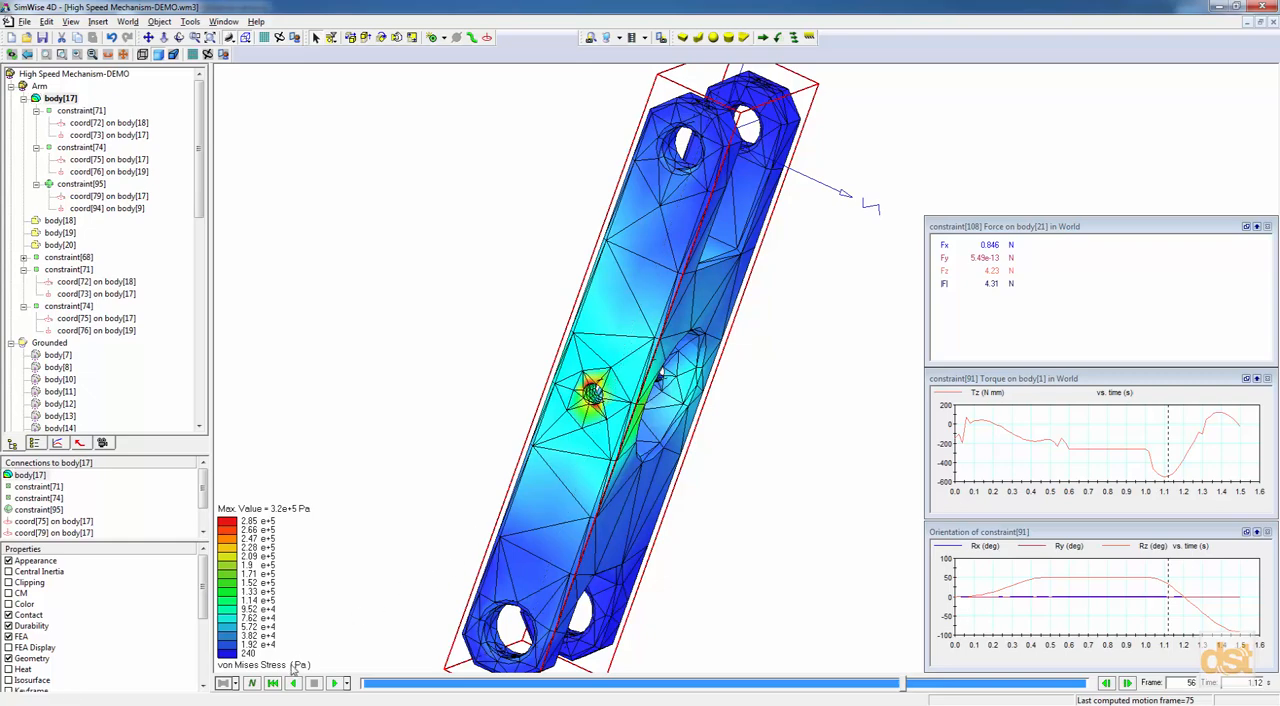
Solve the arm's FEA for the current frame again using H-Adaptivity mesh refinement.
left_click(236, 684)
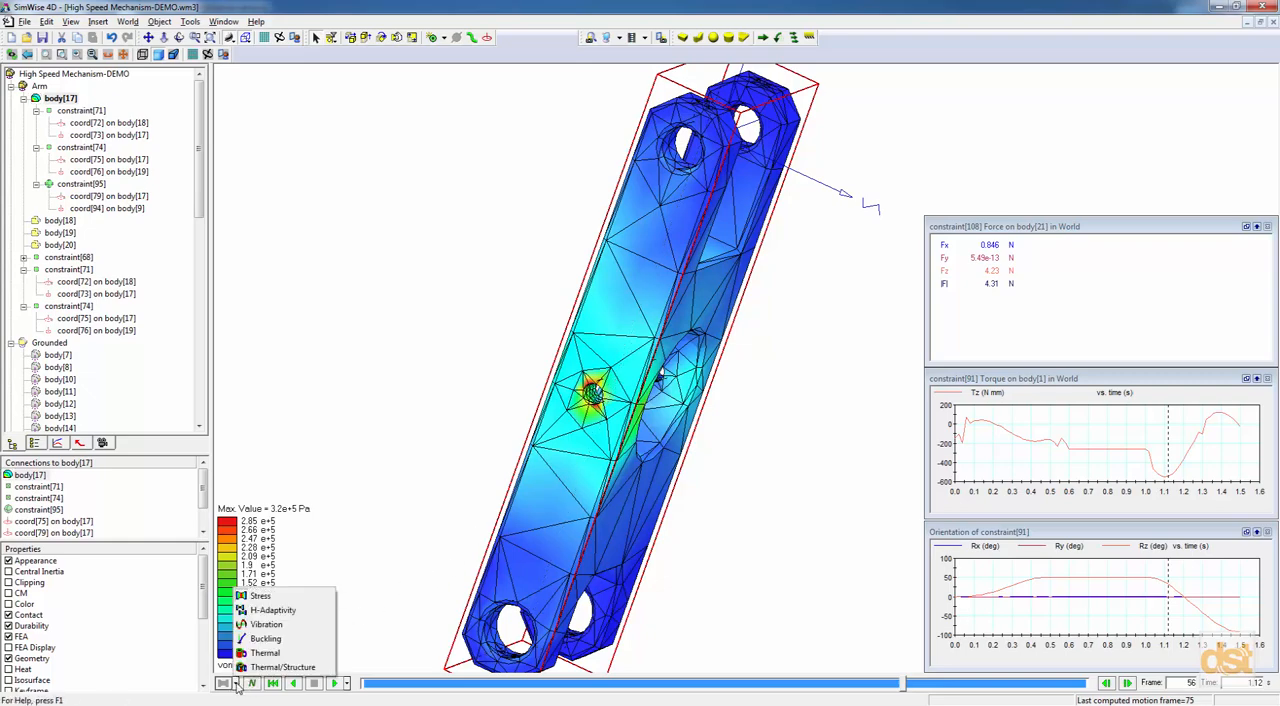
left_click(255, 611)
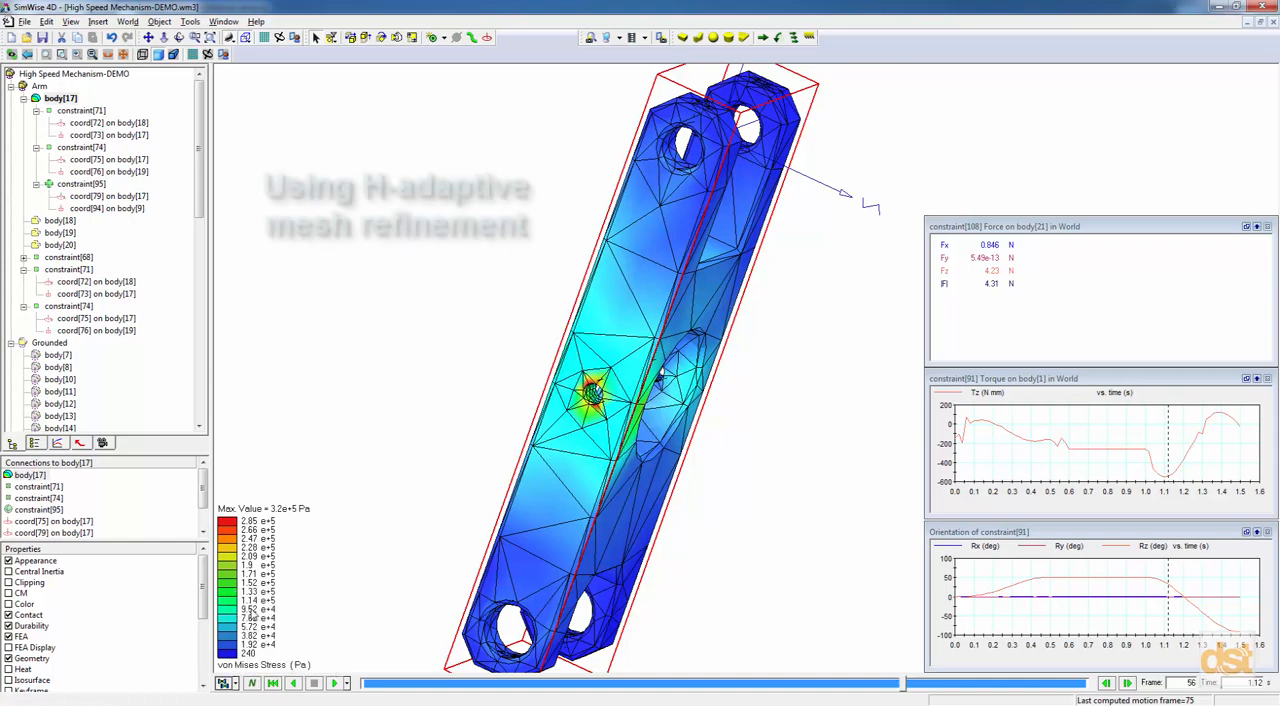
left_click(225, 684)
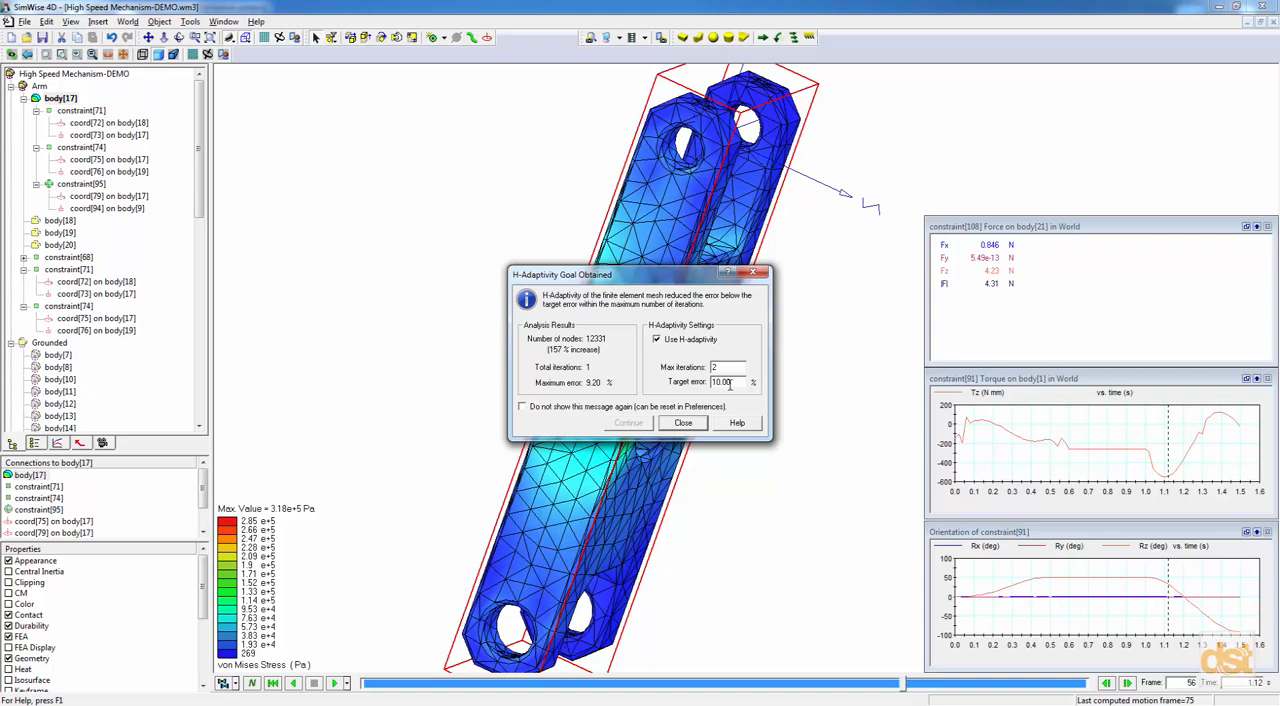
Review the H-Adaptivity results and target error beside the refined mesh, and close the report.
left_click_drag(733, 384, 712, 382)
left_click_drag(669, 277, 430, 180)
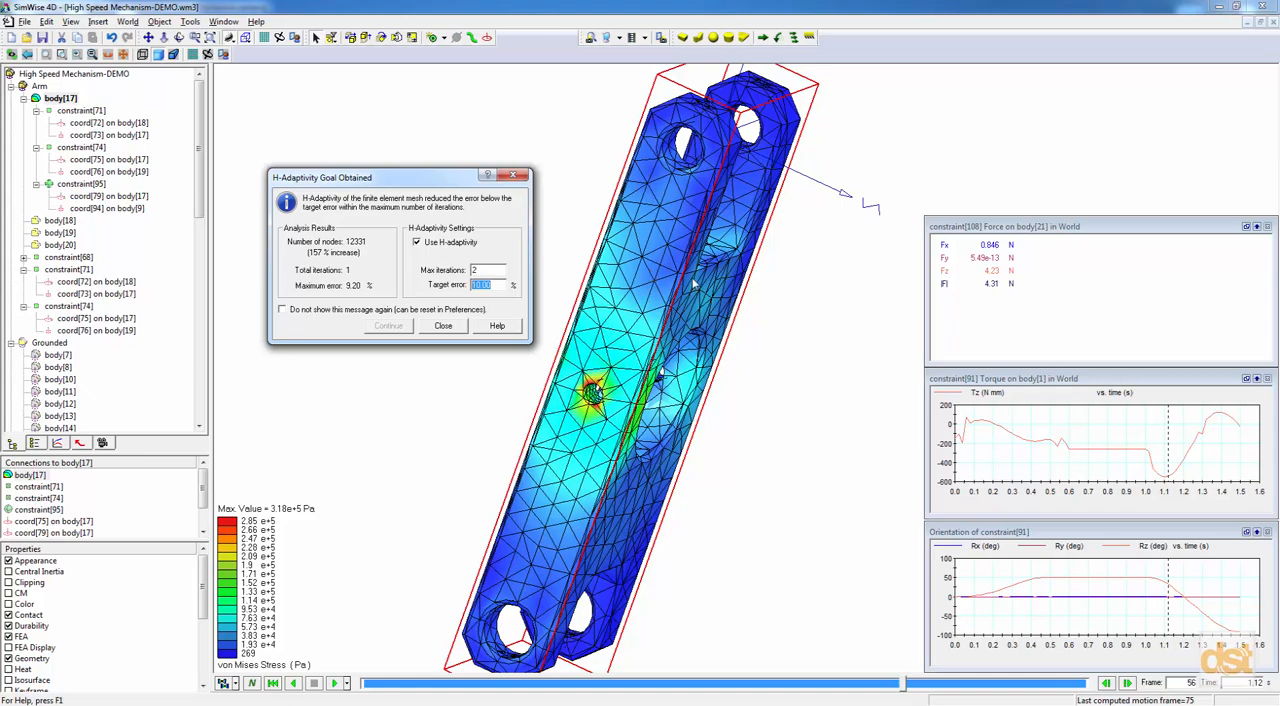
left_click(588, 498)
left_click(432, 328)
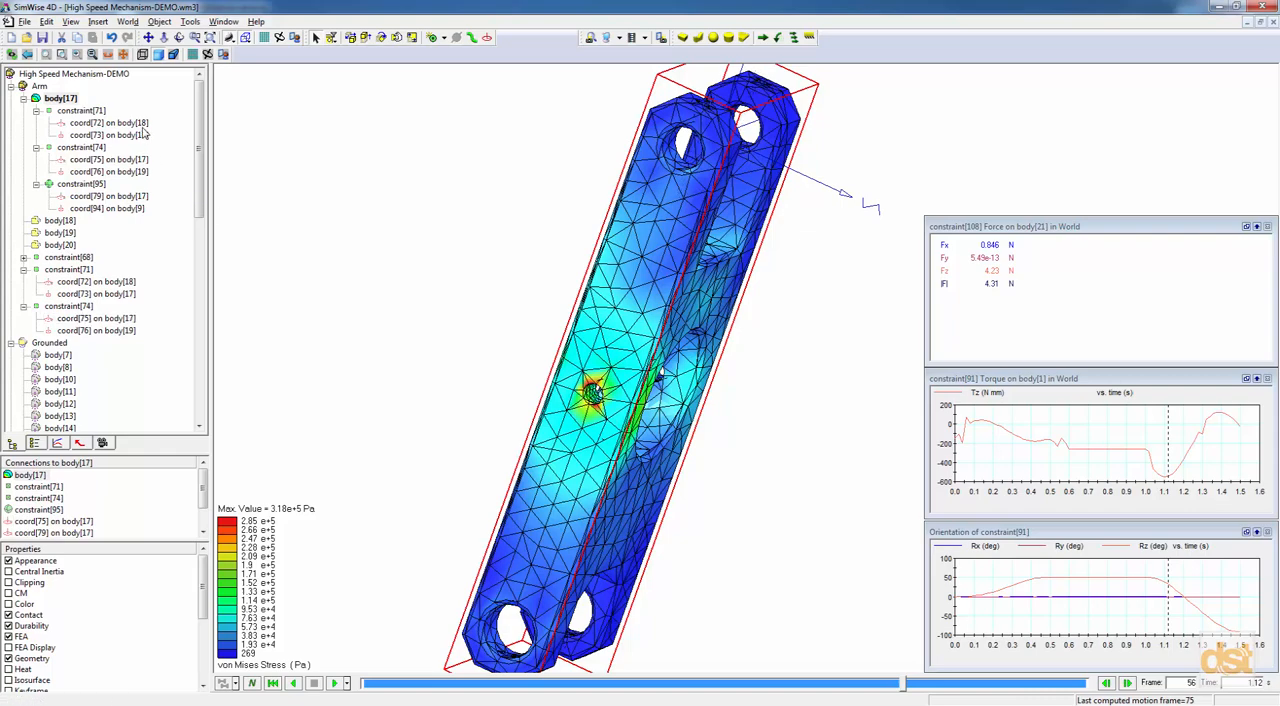
Show all parts of the mechanism again around the meshed lever arm.
left_click(112, 77)
right_click(112, 80)
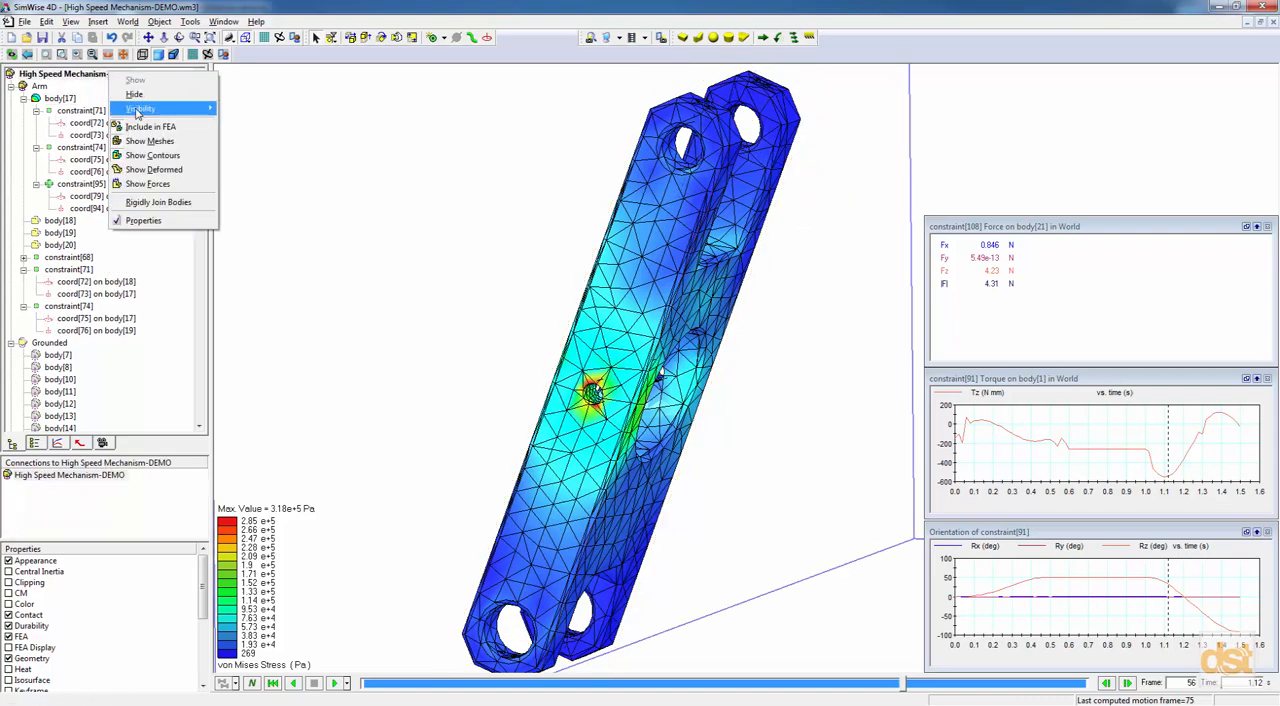
mouse_move(140, 109)
left_click(246, 114)
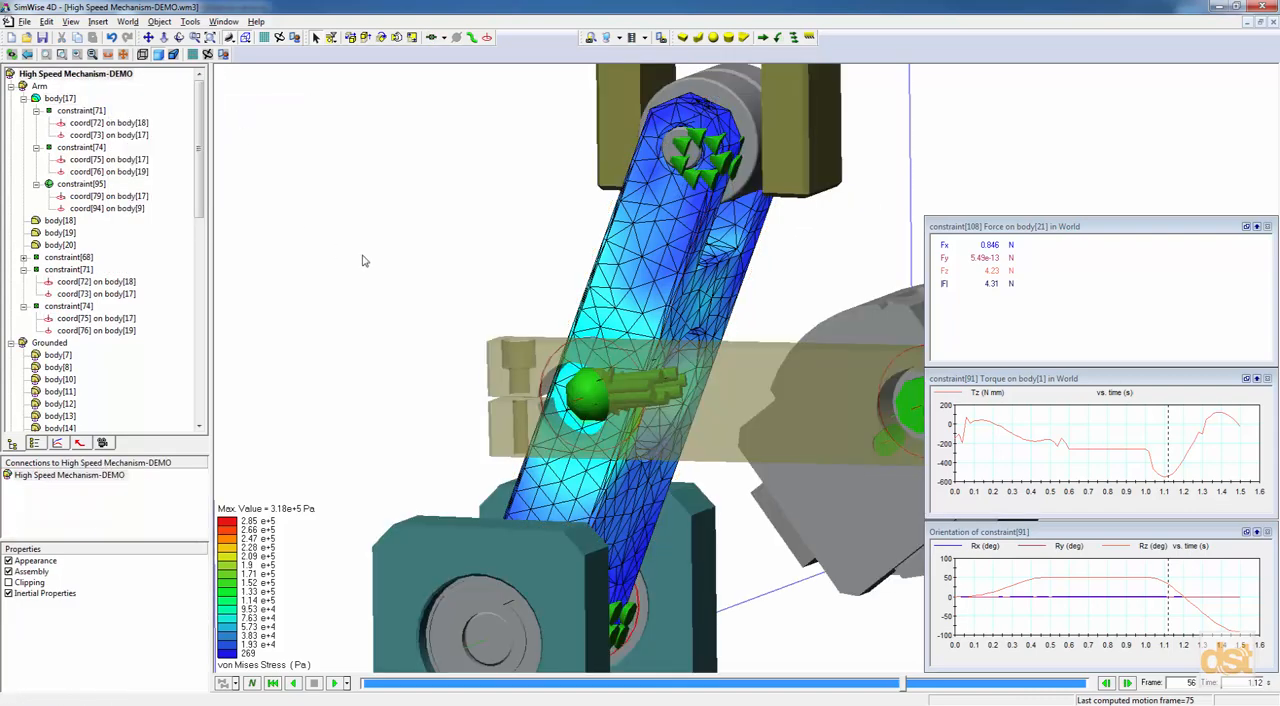
scroll(369, 263, "down", 5)
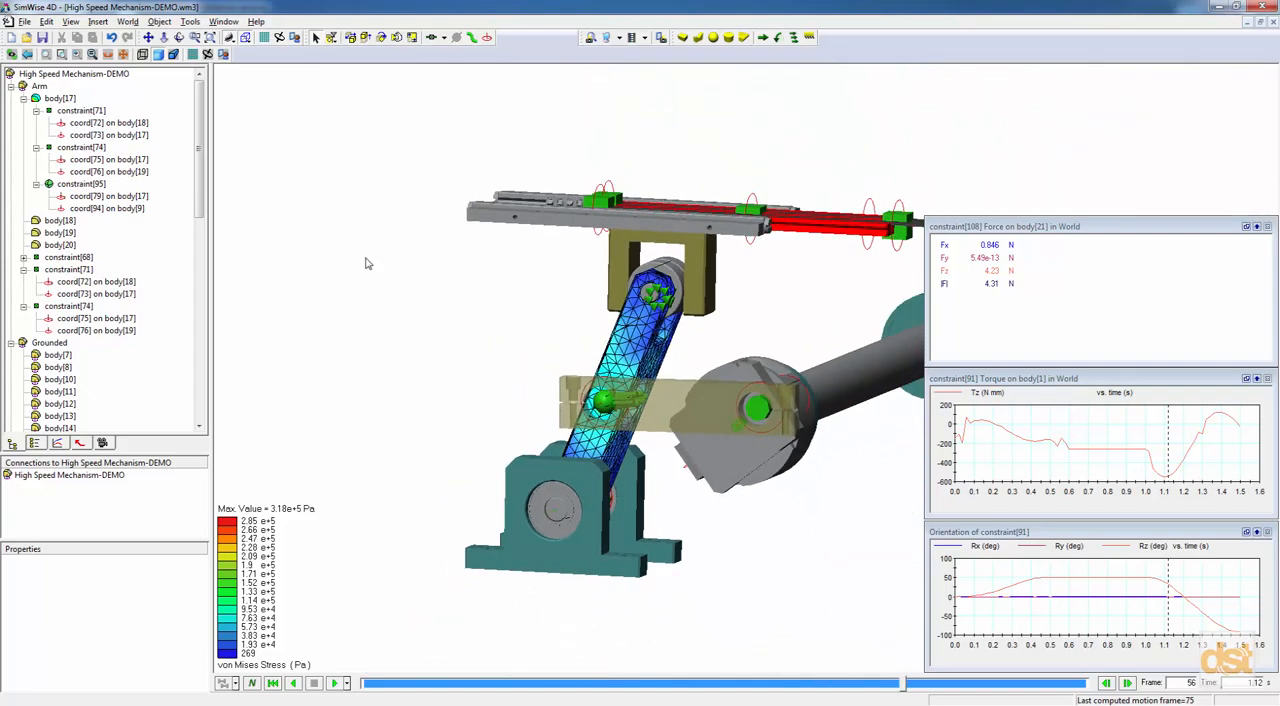
Hide the mesh display on the lever arm and delete its refined FEA mesh.
right_click(637, 342)
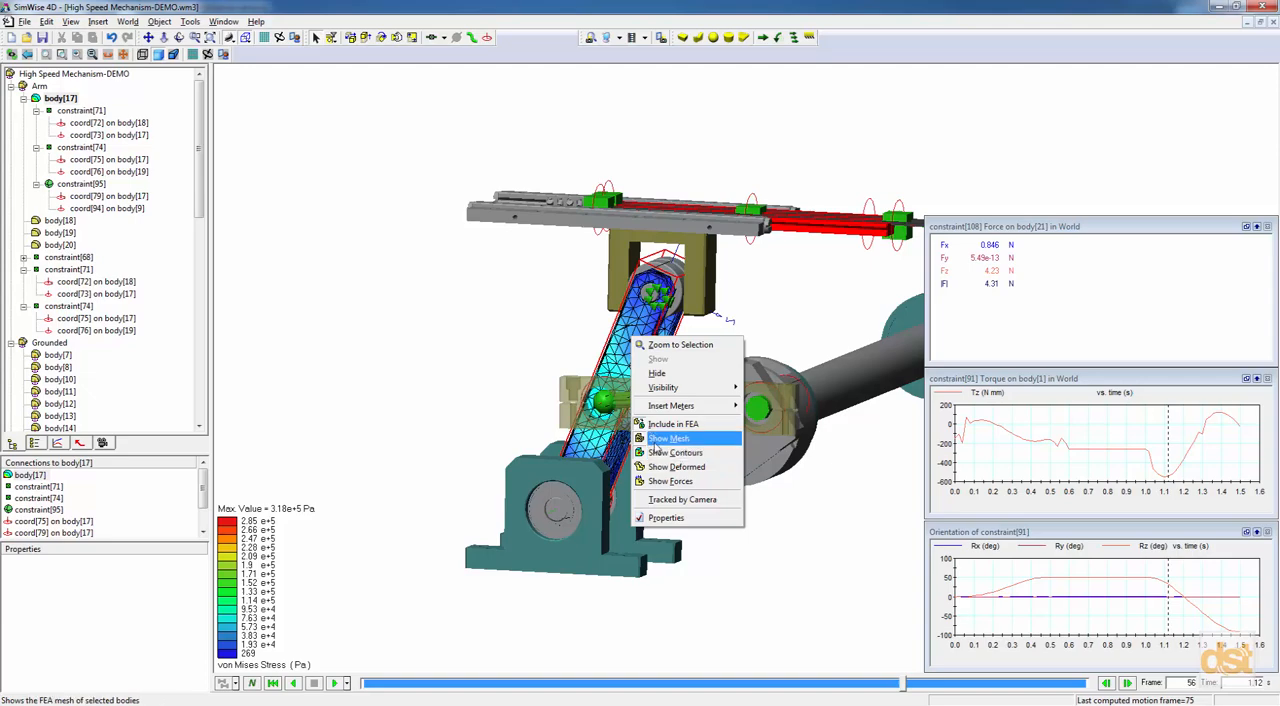
left_click(668, 438)
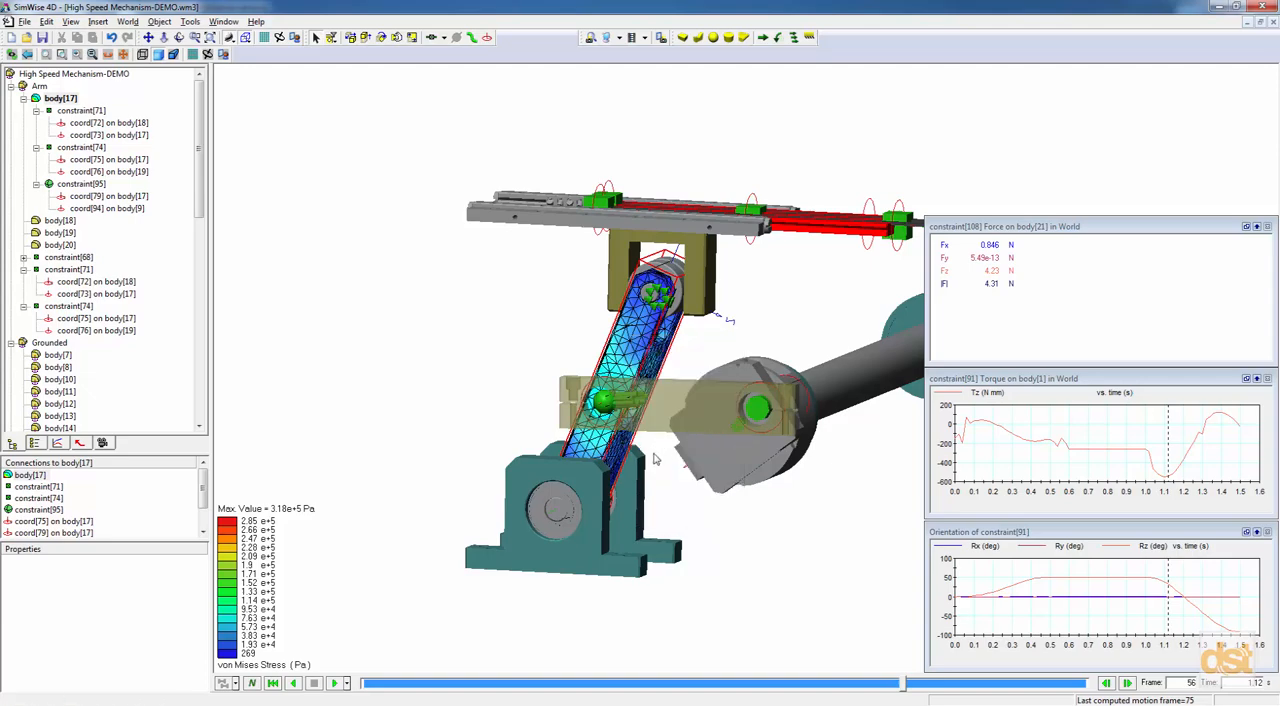
double_click(628, 348)
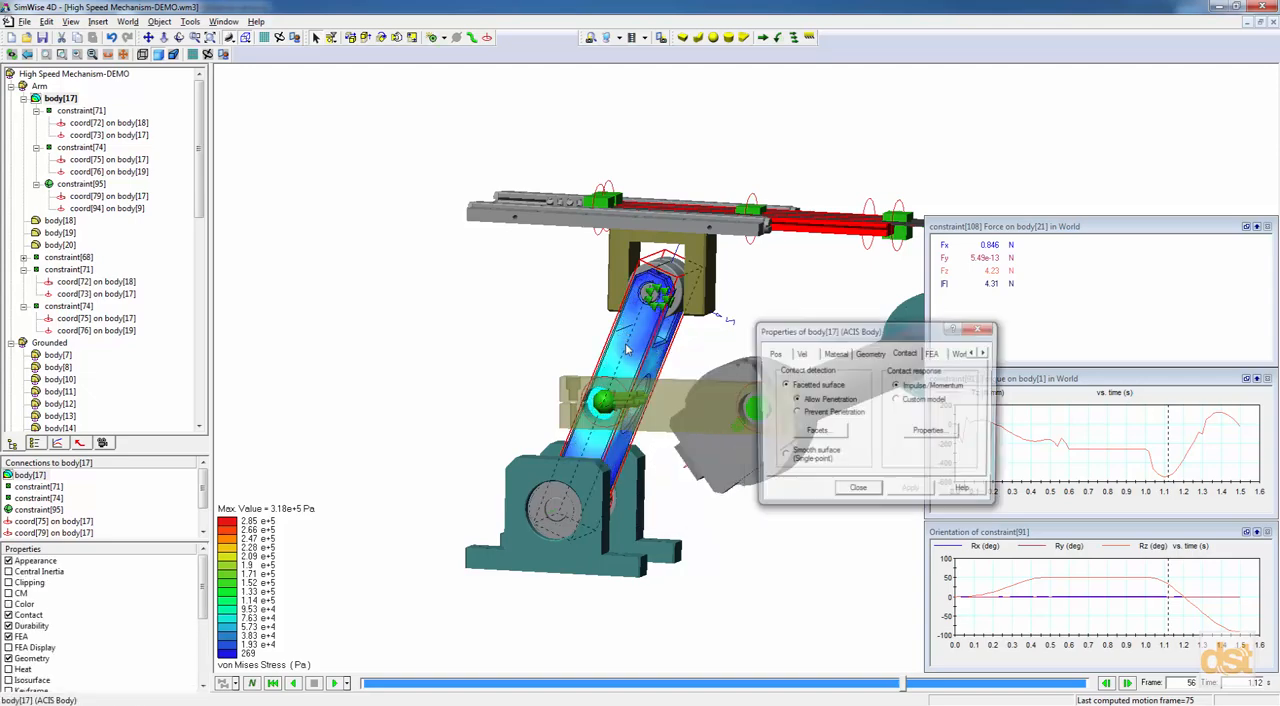
left_click(933, 354)
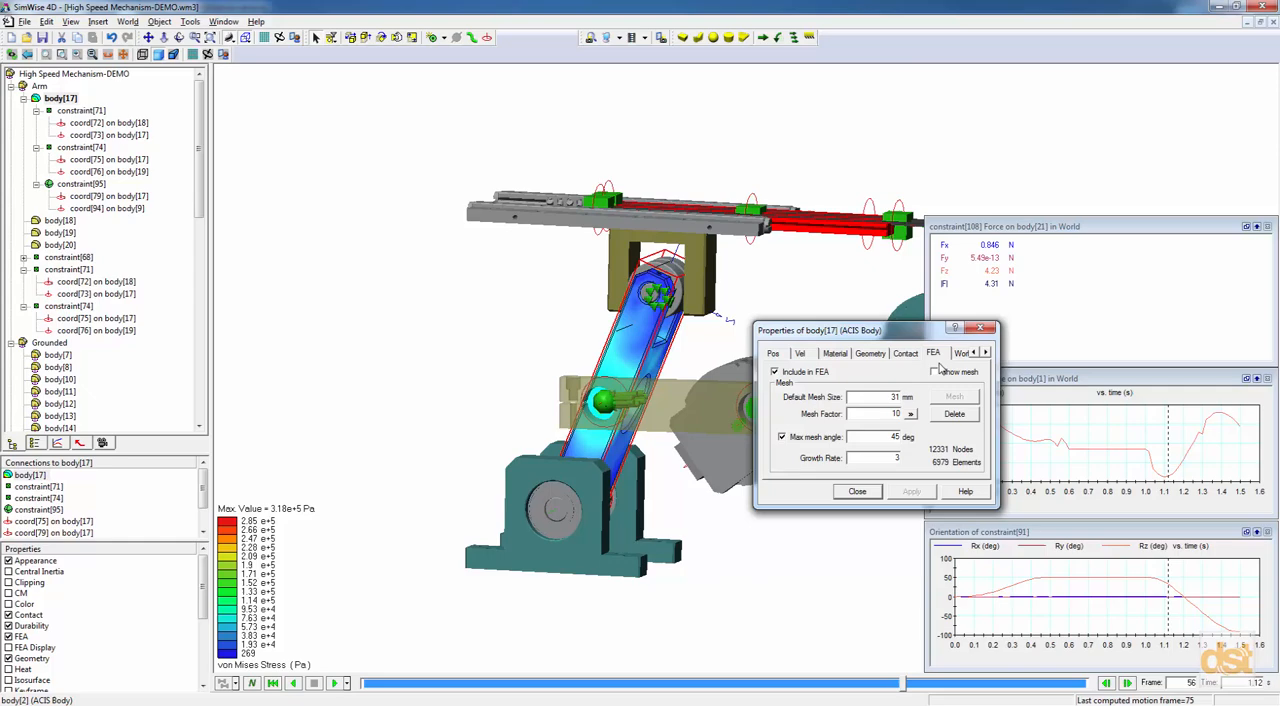
left_click(962, 416)
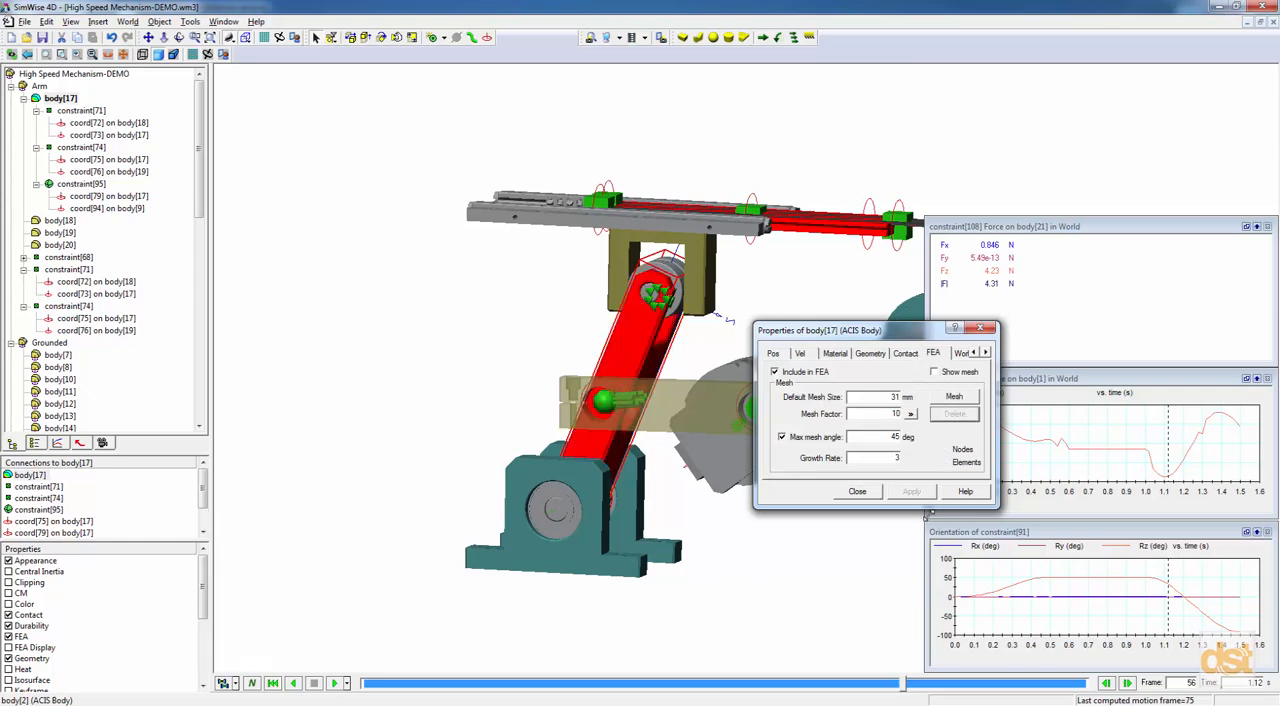
left_click_drag(850, 329, 747, 460)
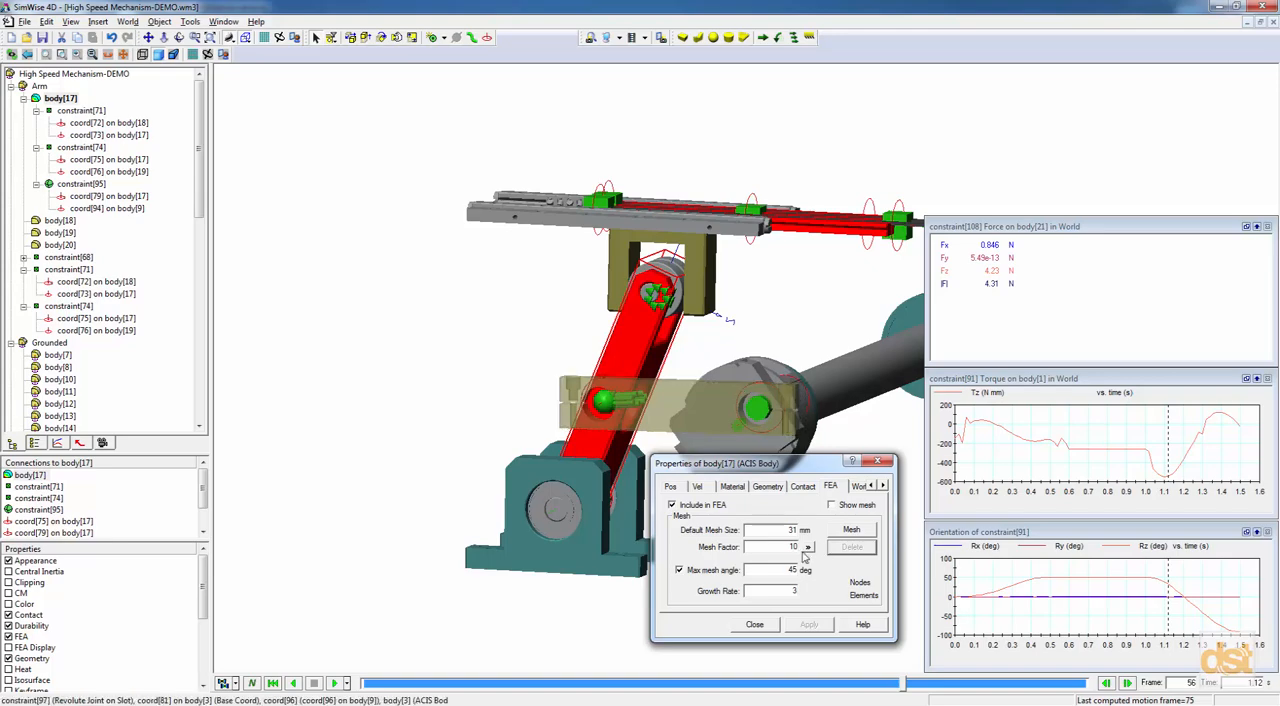
left_click(760, 626)
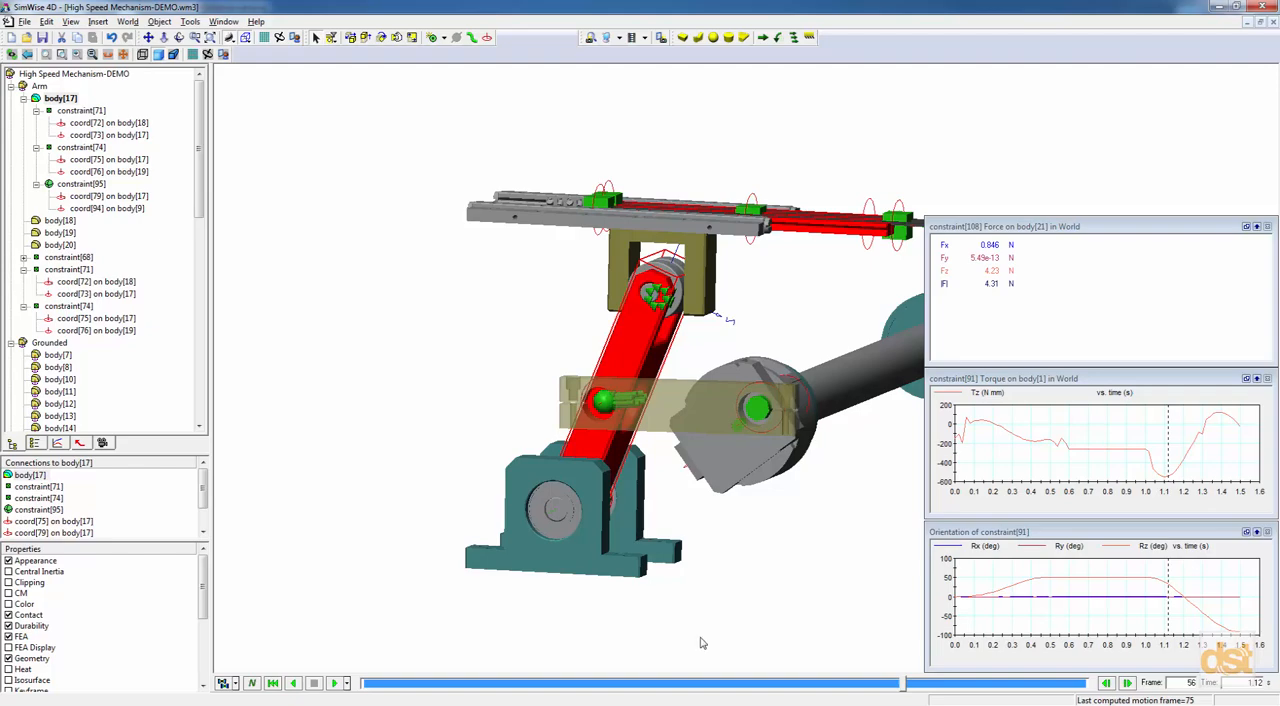
Run the motion with FEA from the first frame up to frame 17, and return to frame 12 to check the arm's stresses.
left_click(271, 684)
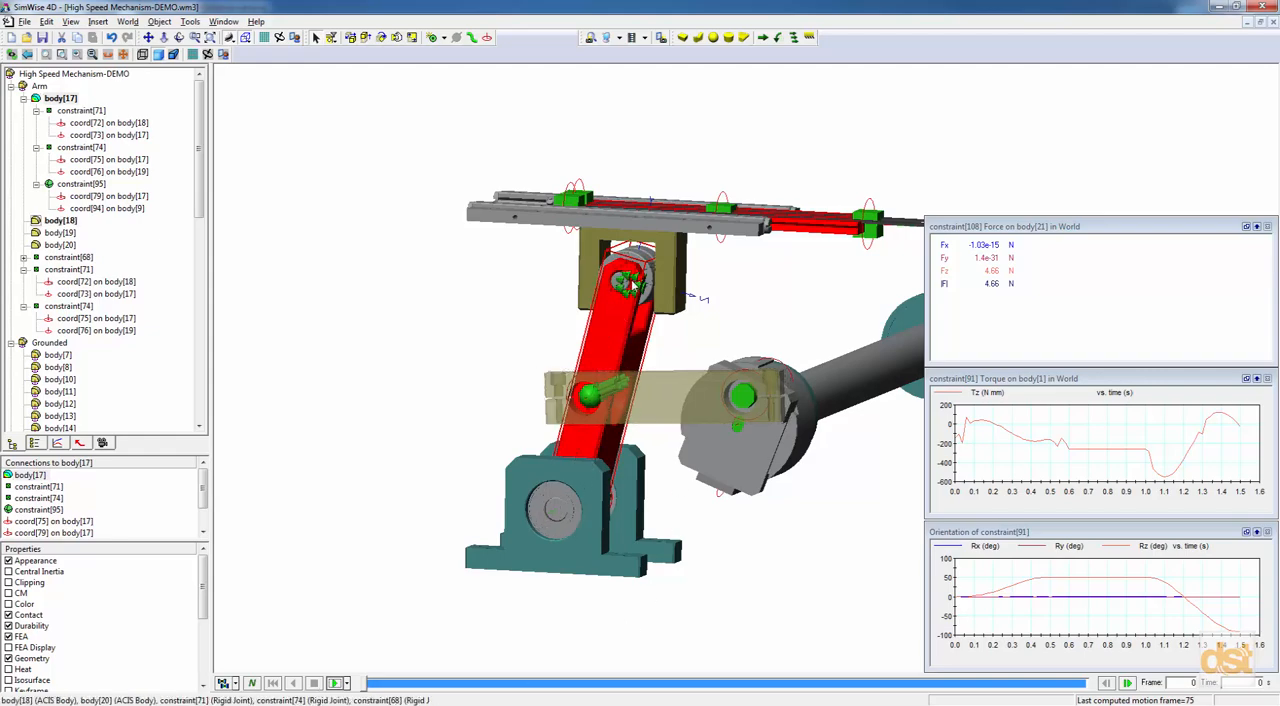
left_click(346, 684)
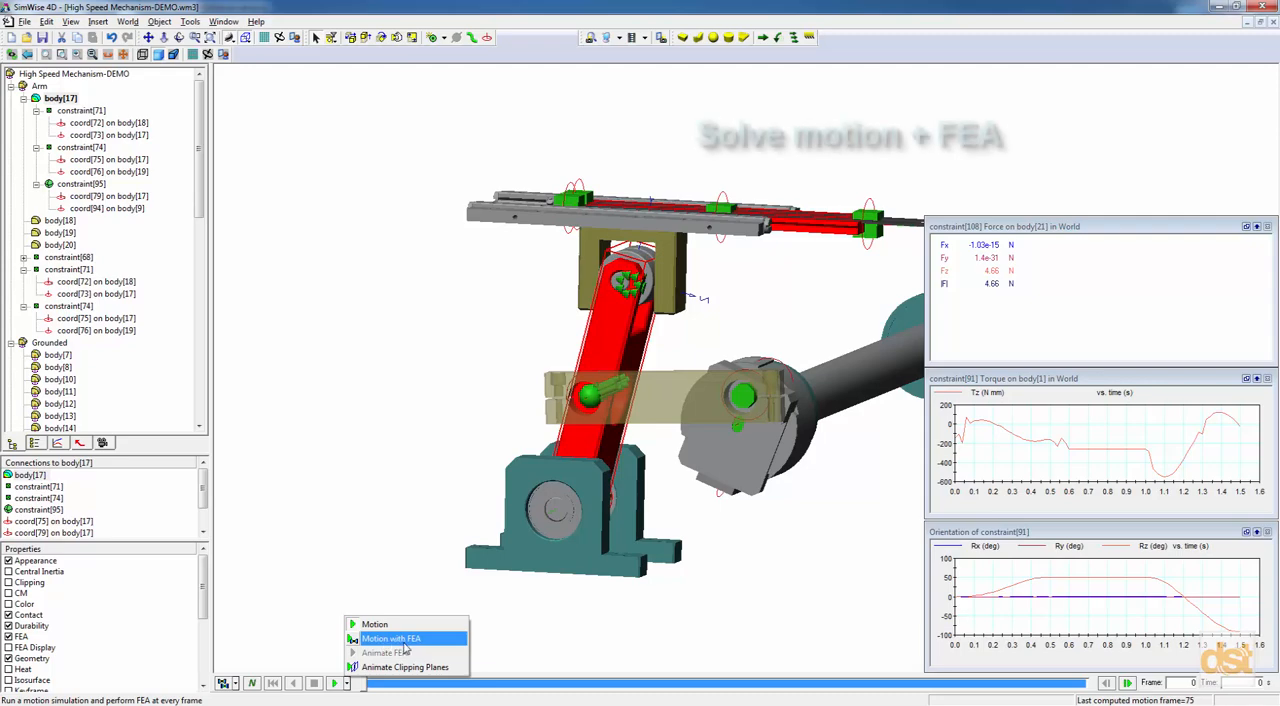
left_click(360, 640)
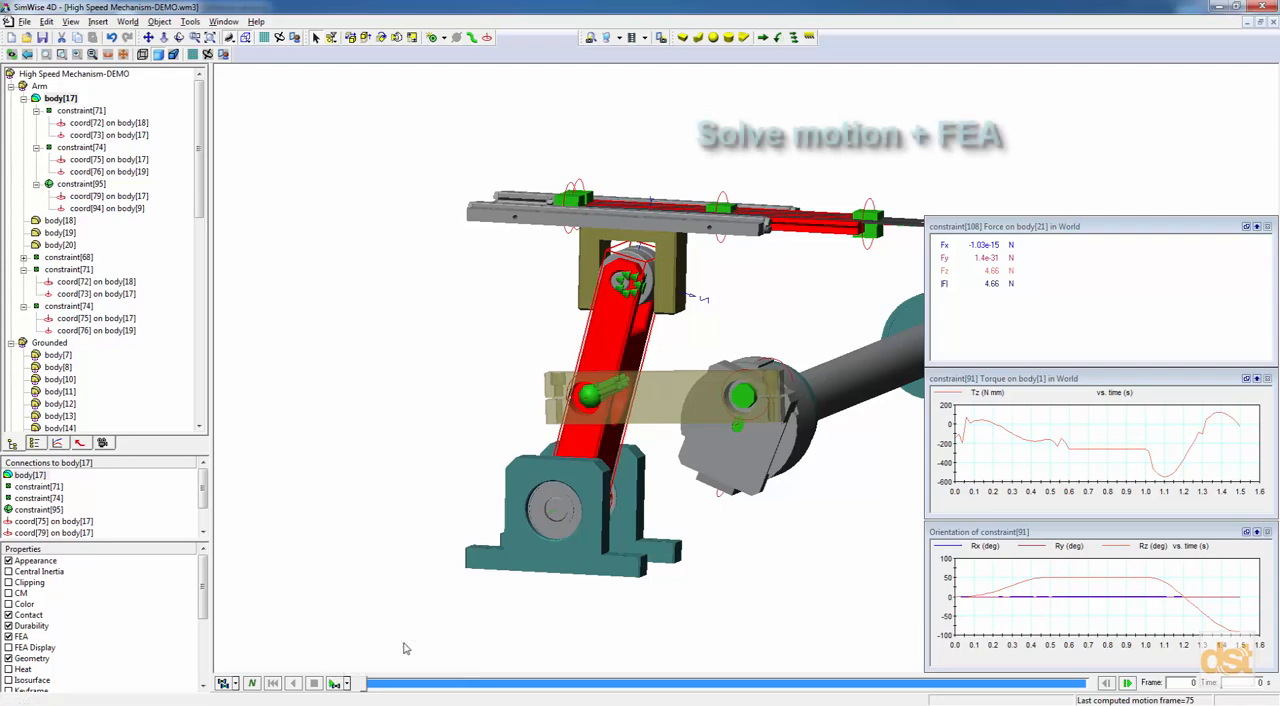
left_click(335, 683)
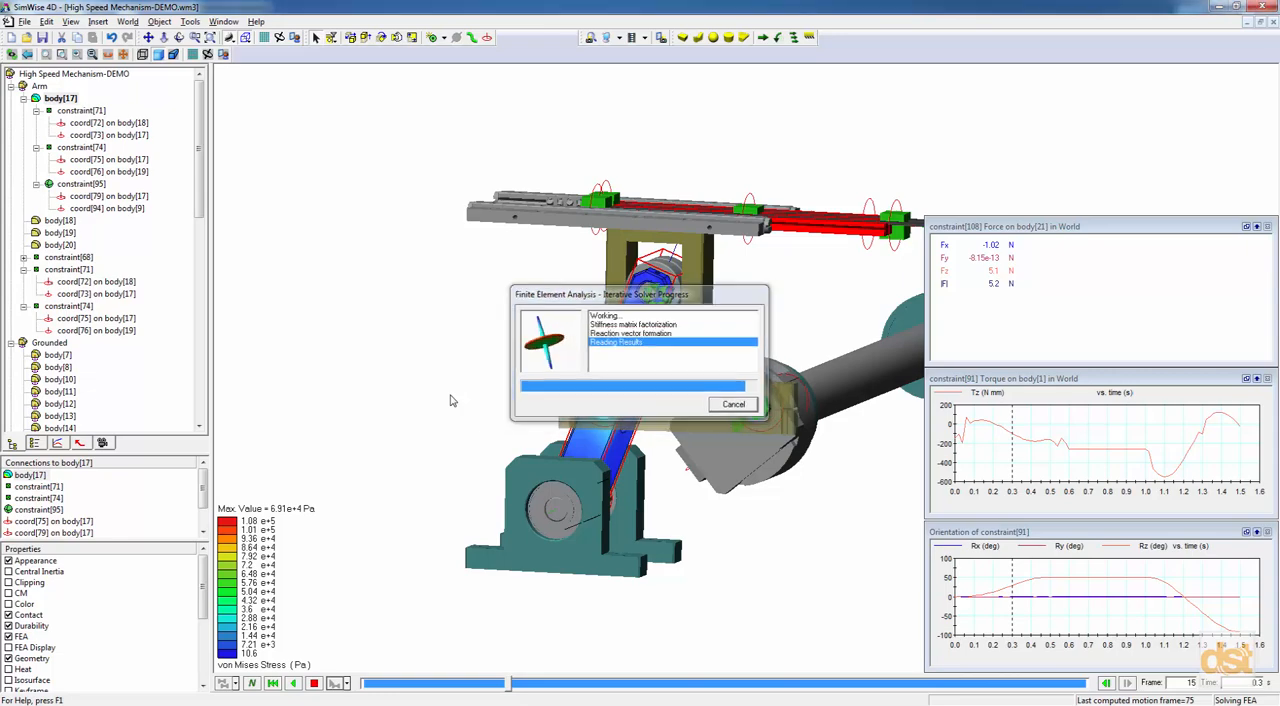
left_click(315, 686)
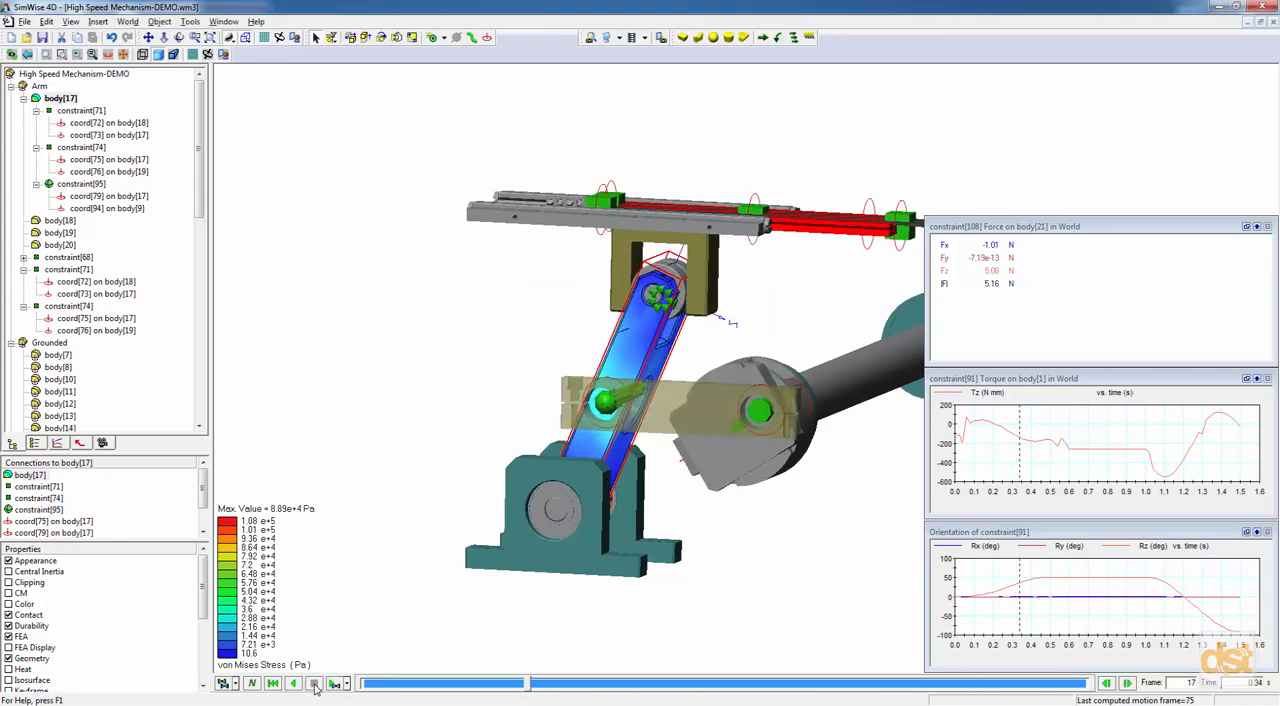
left_click_drag(530, 686, 484, 690)
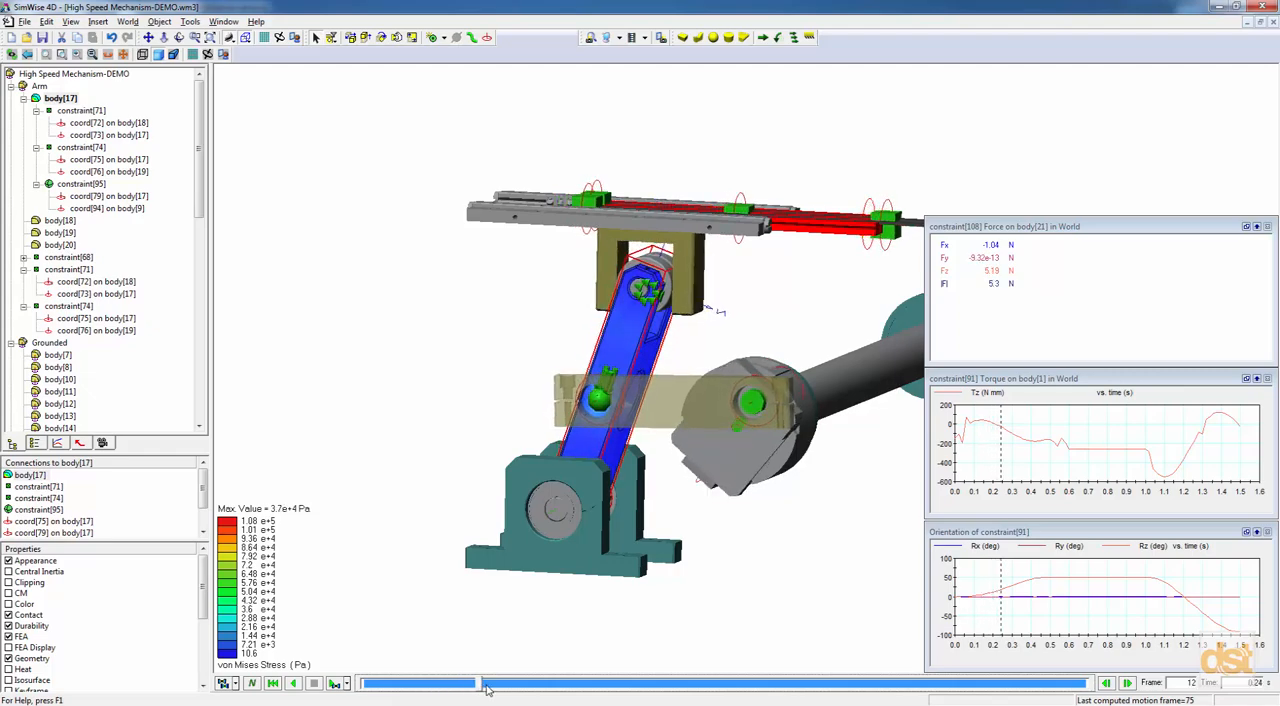
Insert an FEA Result meter plotting the lever arm's maximum von Mises stress over time, and advance the simulation to frame 16.
right_click(630, 333)
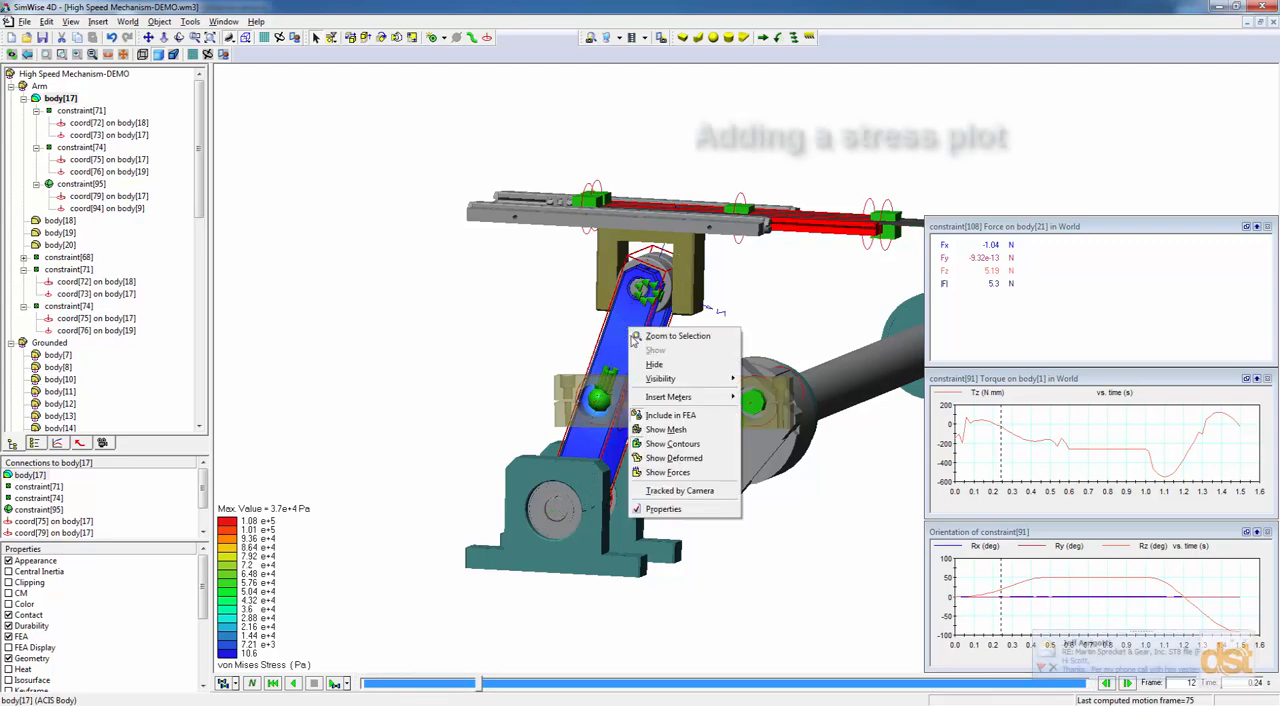
left_click(1048, 583)
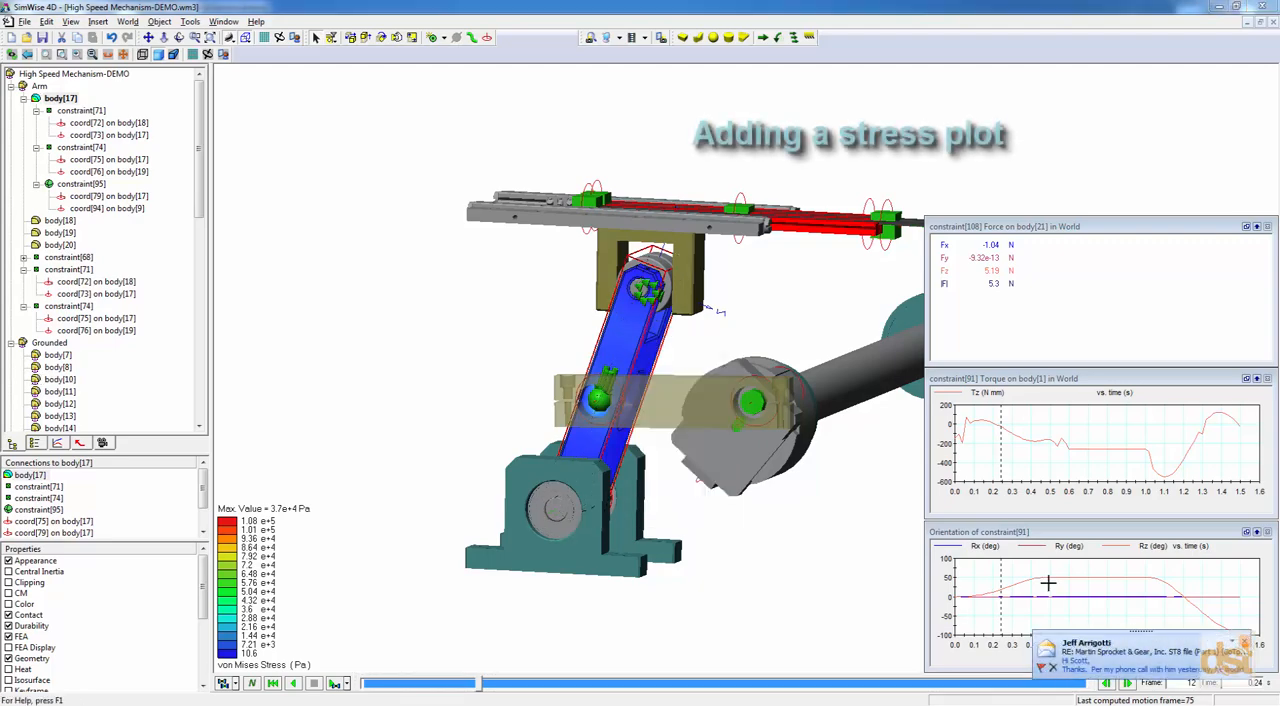
right_click(628, 325)
mouse_move(684, 394)
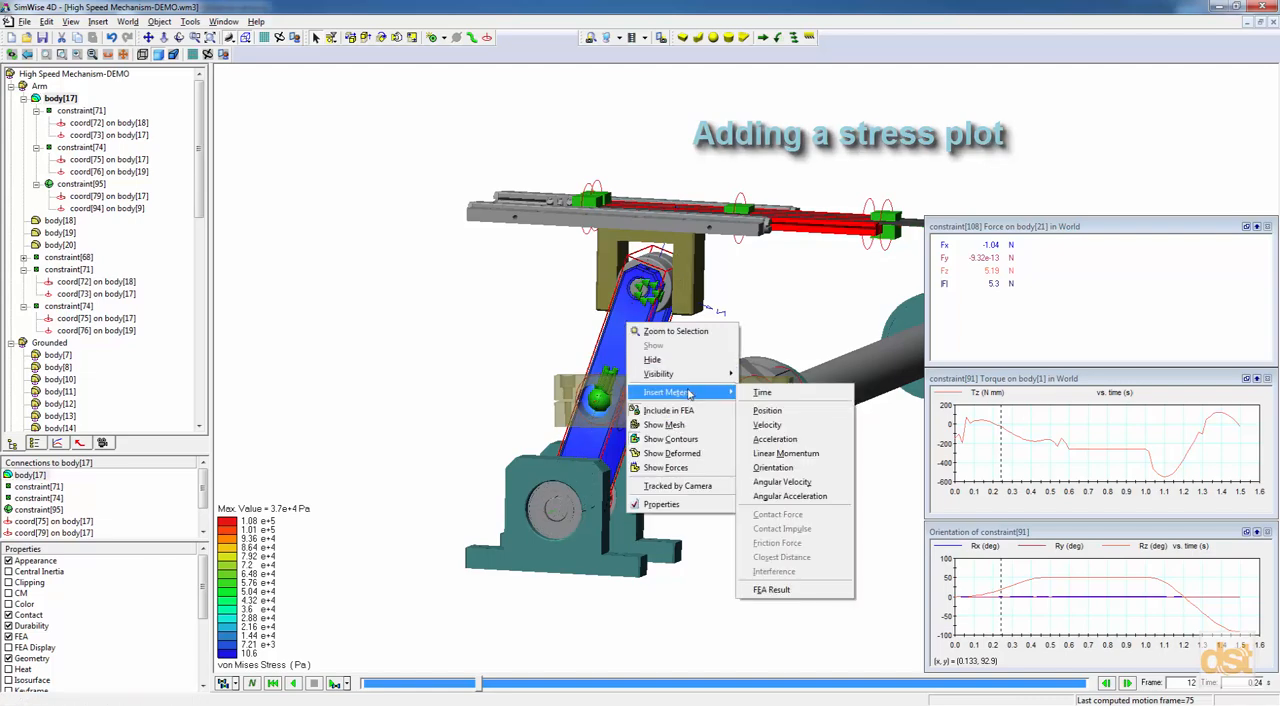
left_click(797, 596)
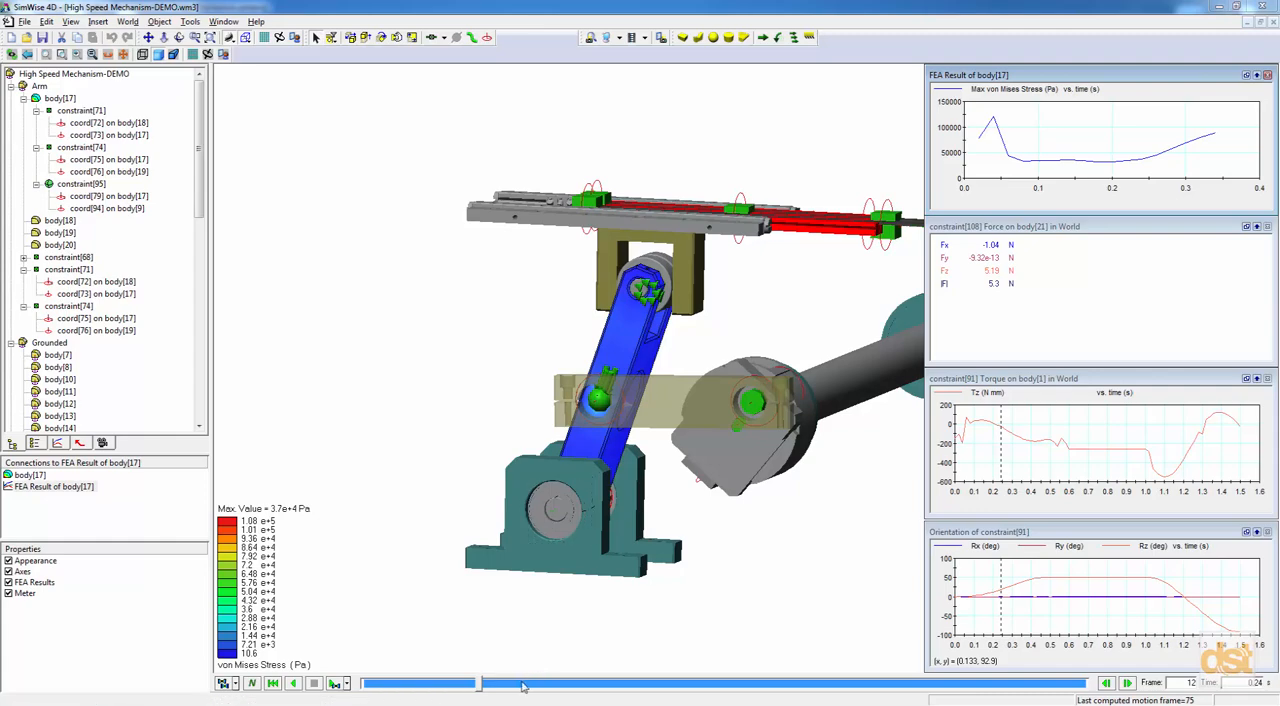
left_click_drag(480, 688, 518, 688)
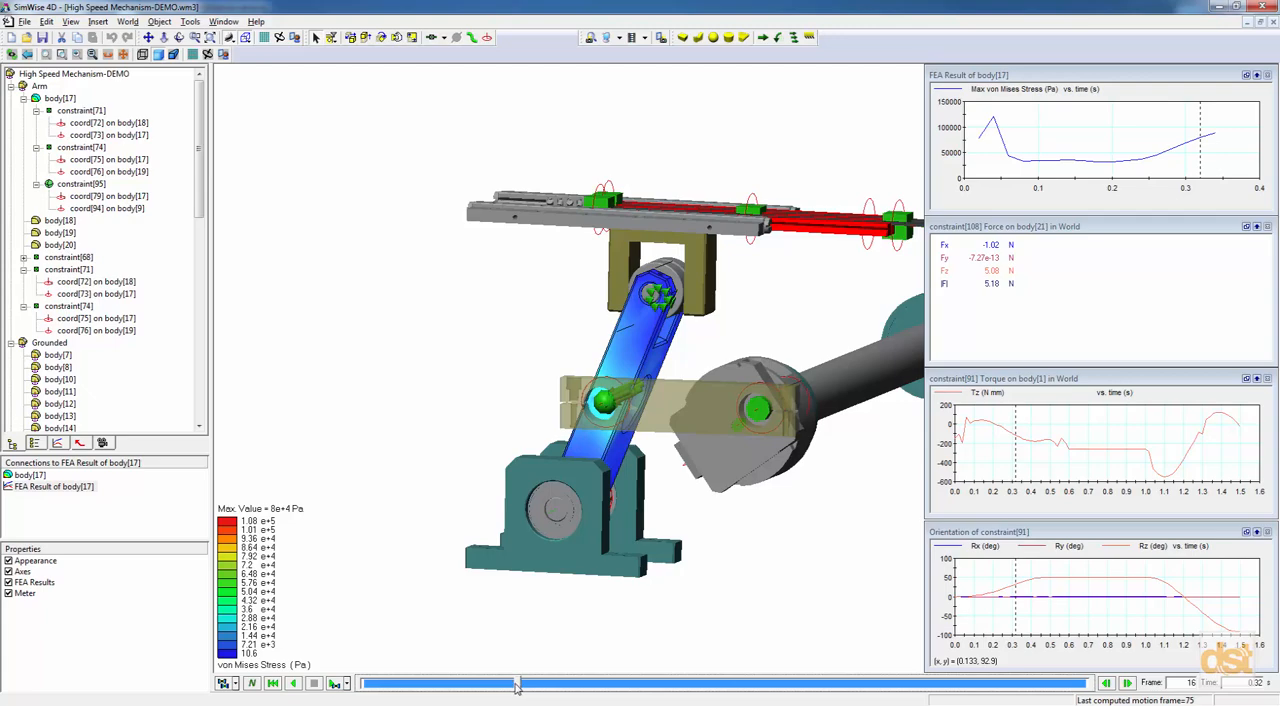